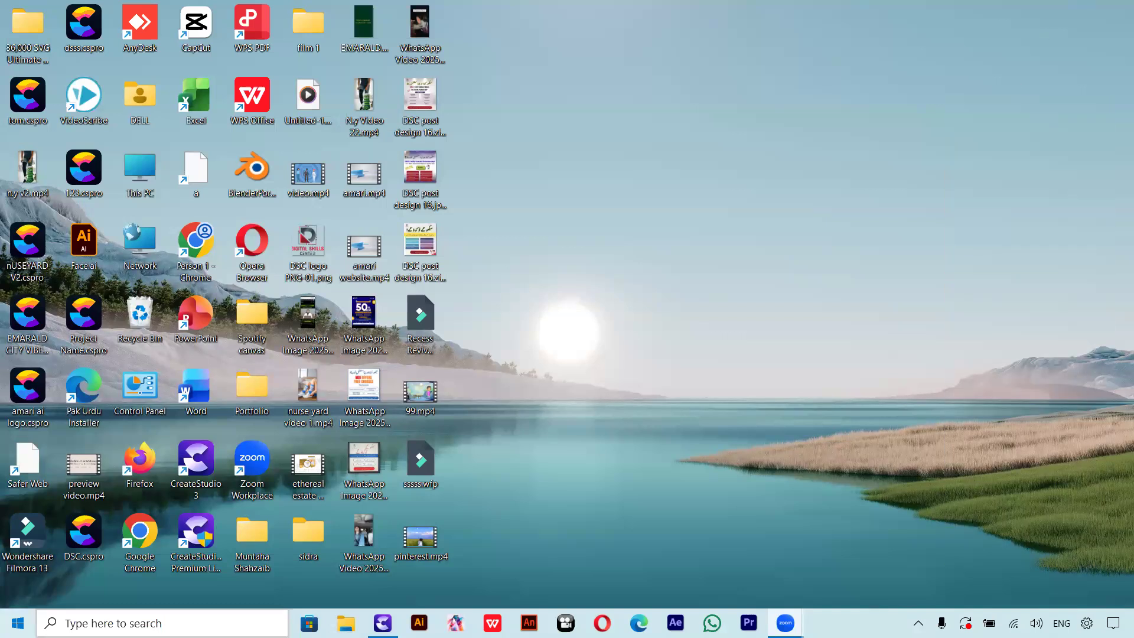
Switch to CreateStudio and start a new blank project.
left_click(383, 623)
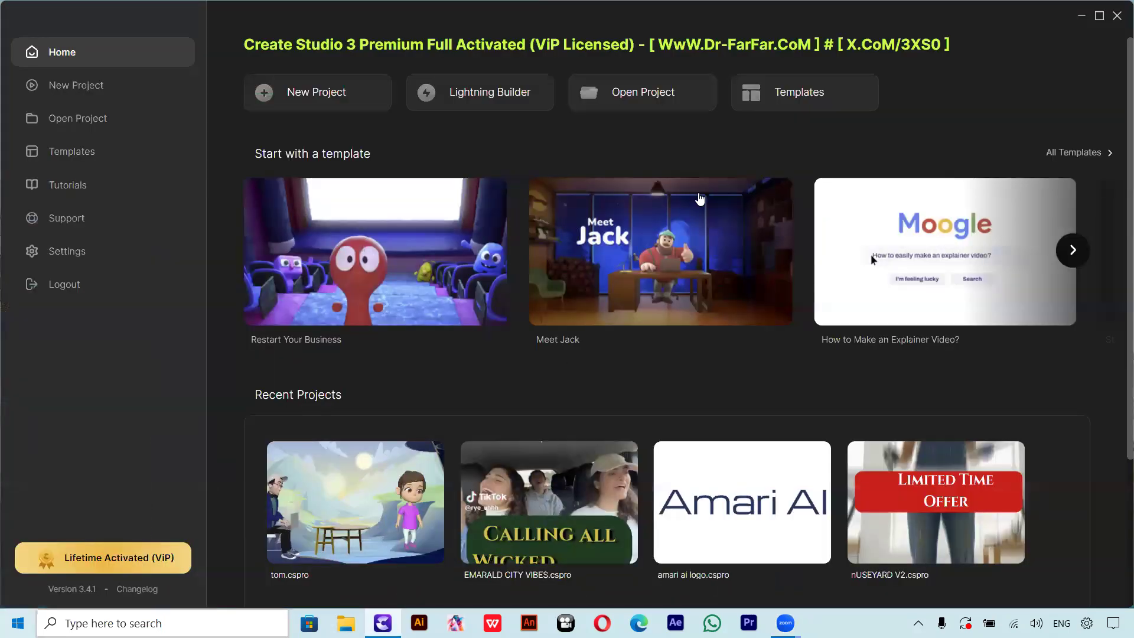
left_click(86, 100)
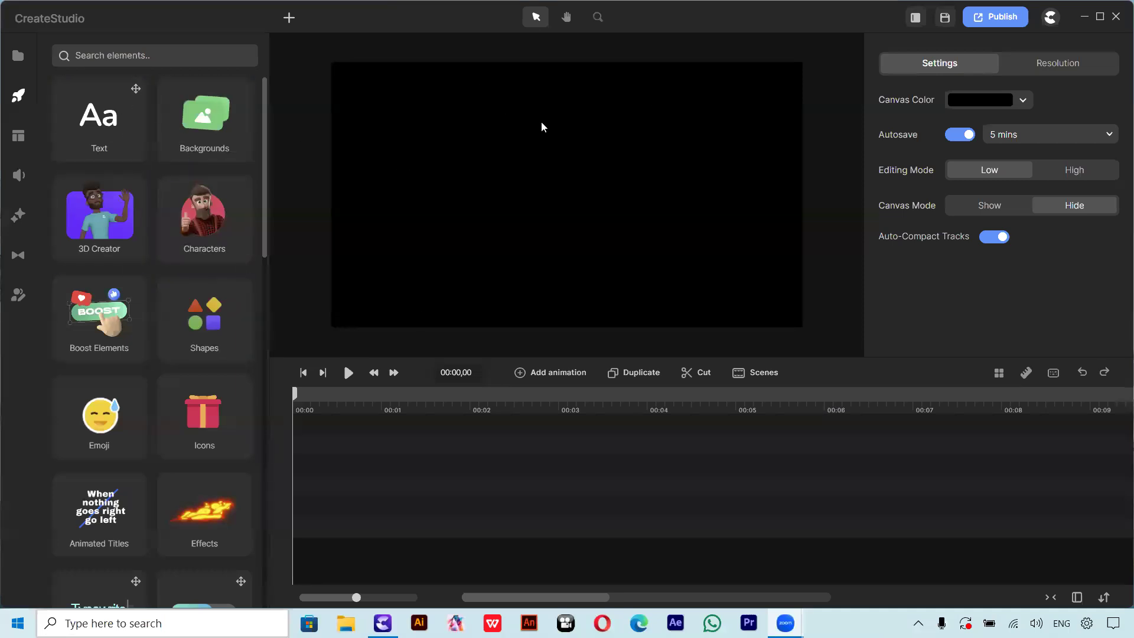
Browse the background library across all categories for a suitable scene.
left_click(205, 125)
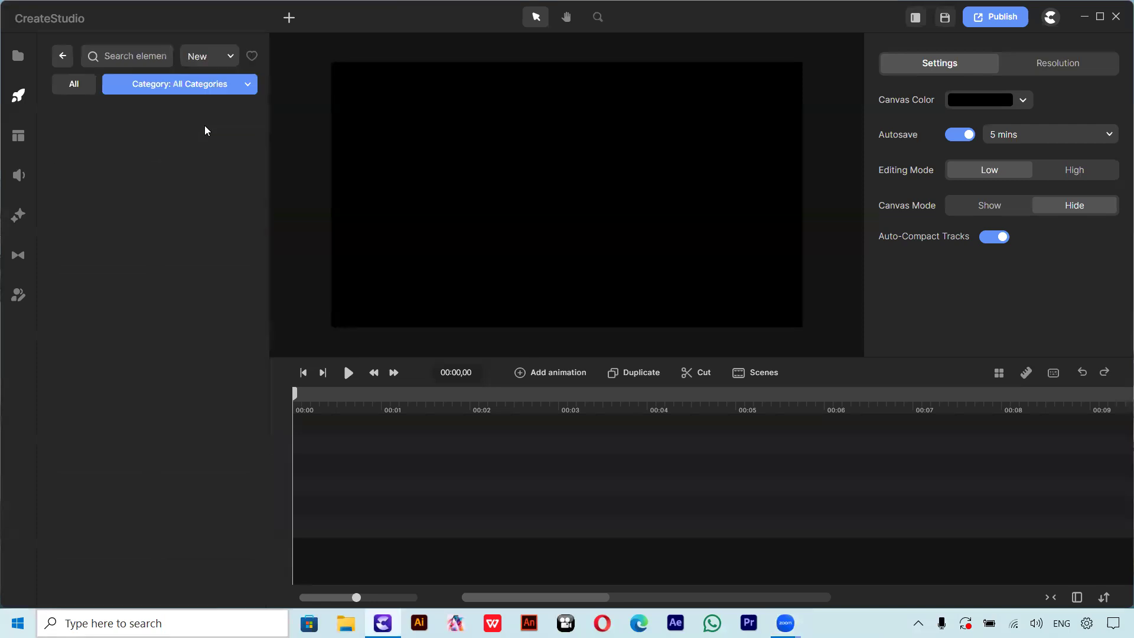
scroll(177, 354, "down", 15)
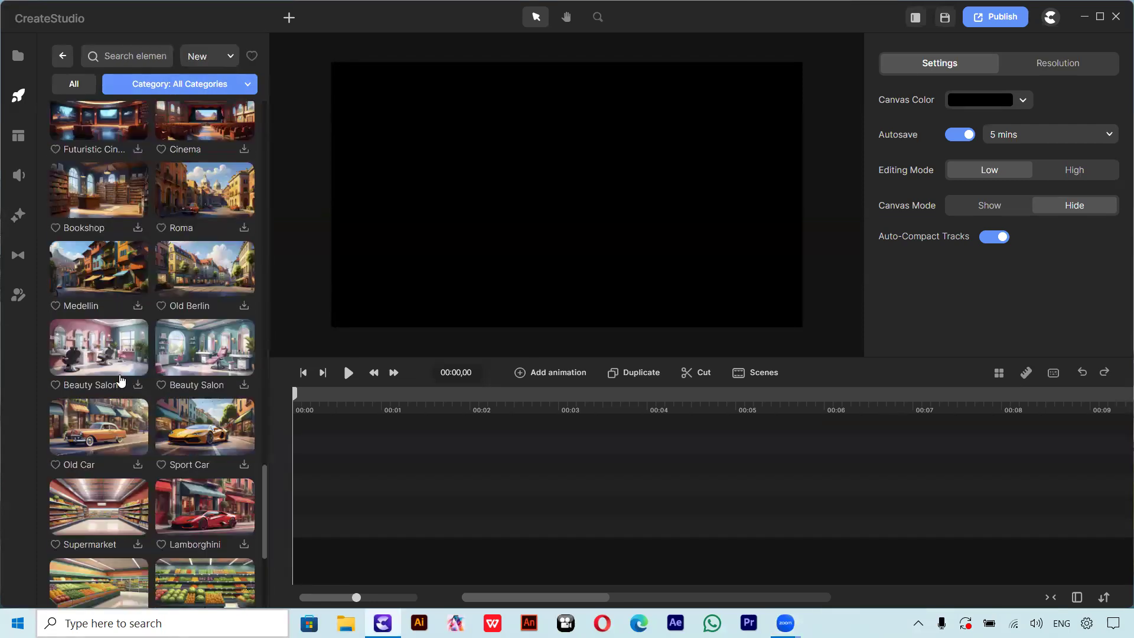
scroll(208, 467, "up", 15)
scroll(207, 441, "down", 13)
scroll(208, 440, "down", 3)
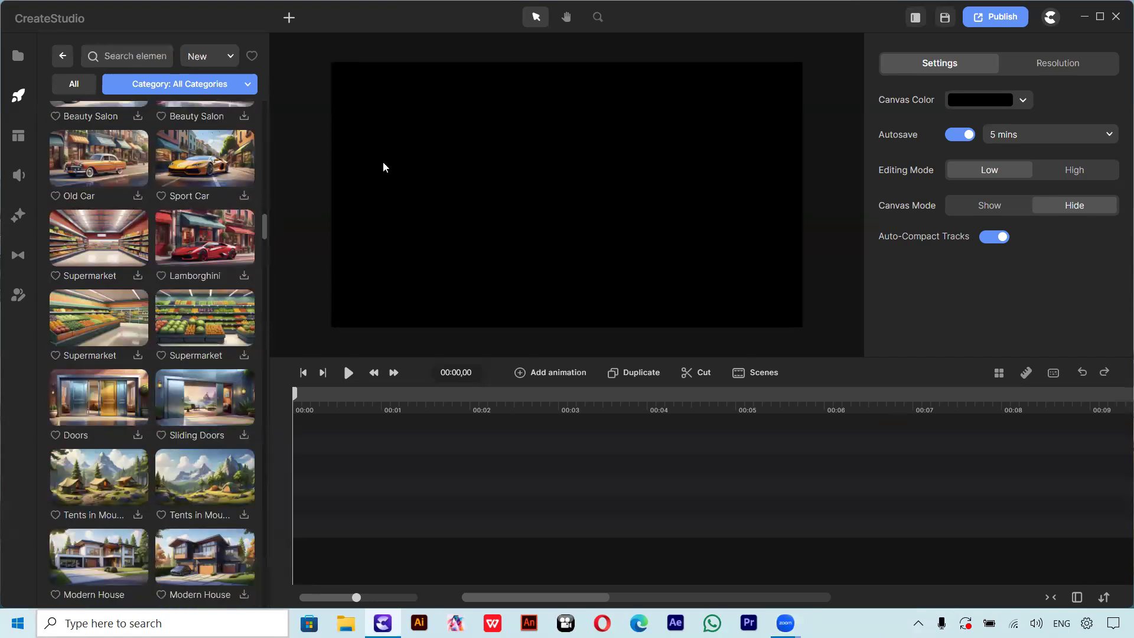
scroll(228, 390, "down", 20)
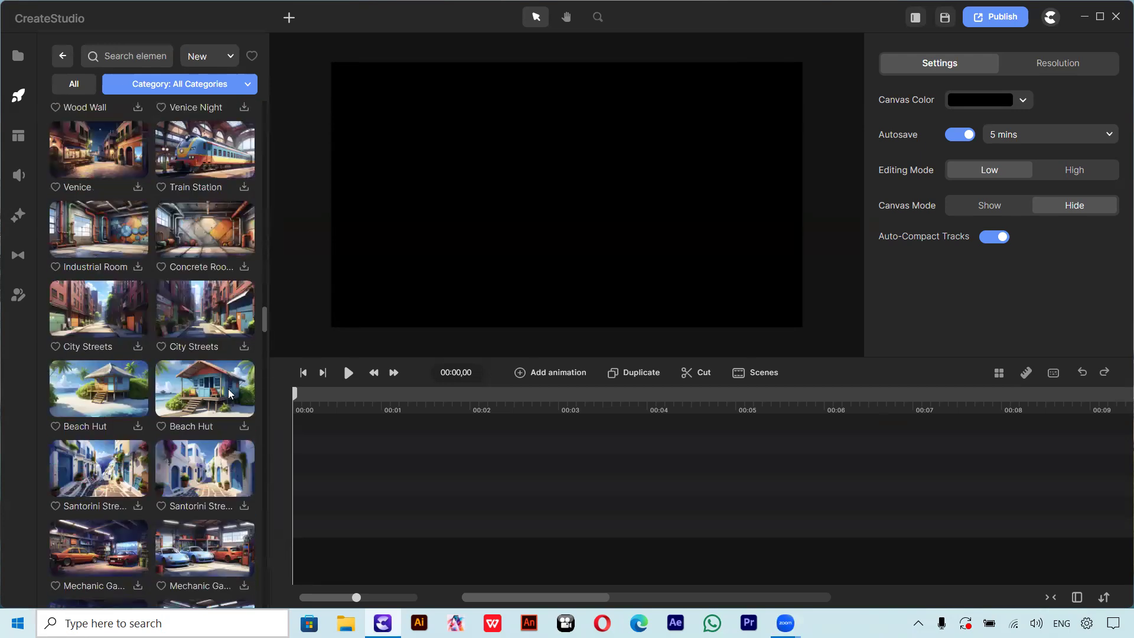
scroll(229, 394, "down", 20)
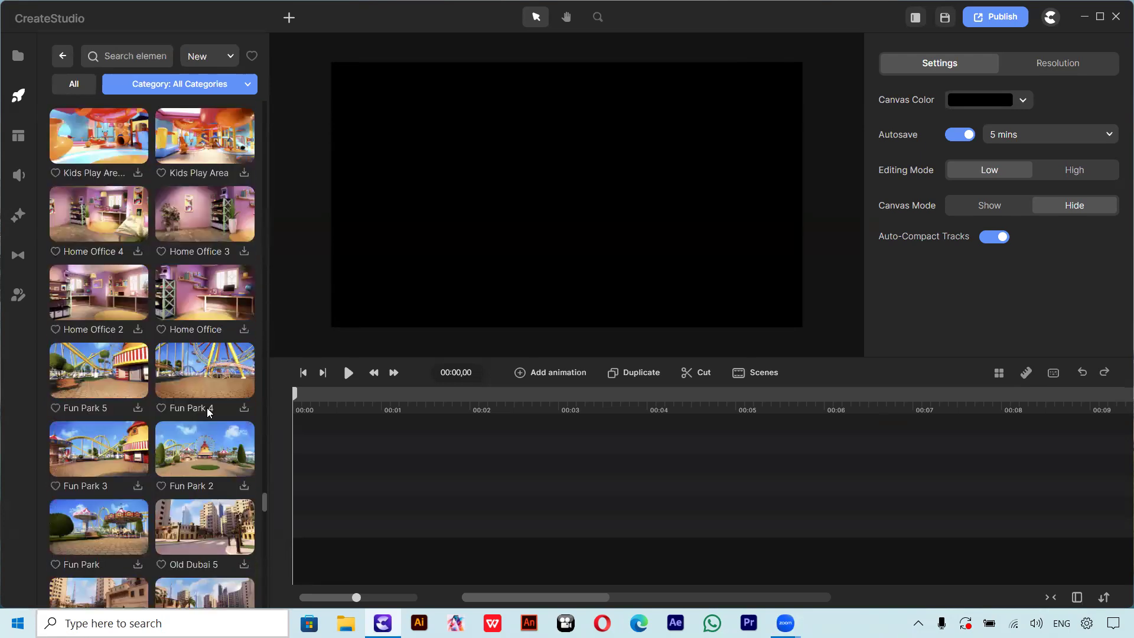
scroll(207, 412, "down", 10)
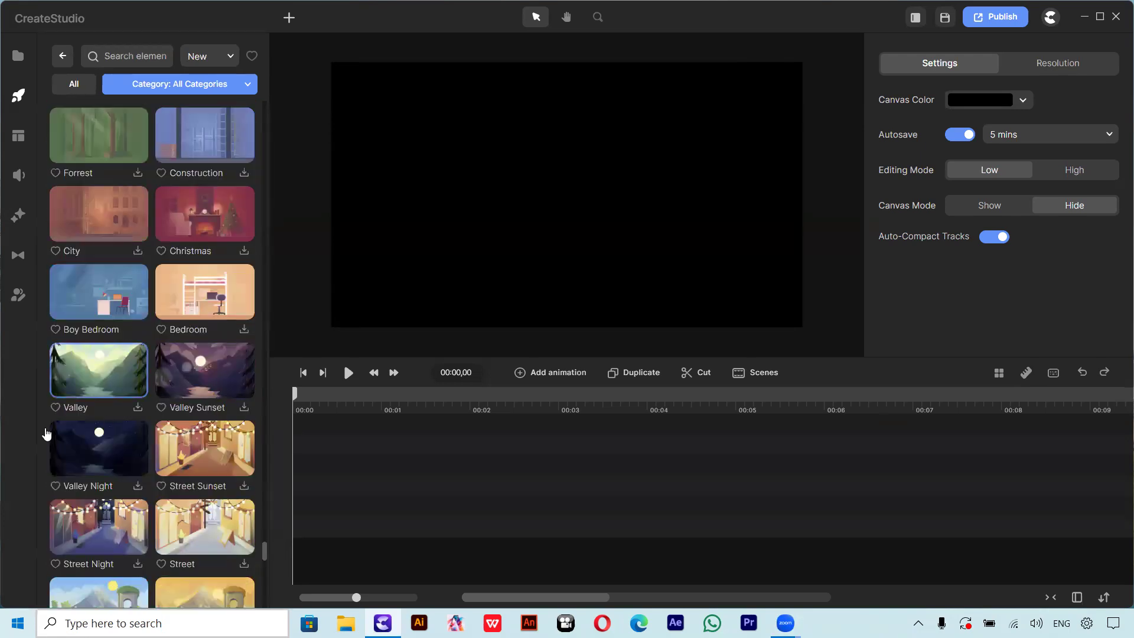
scroll(165, 436, "down", 6)
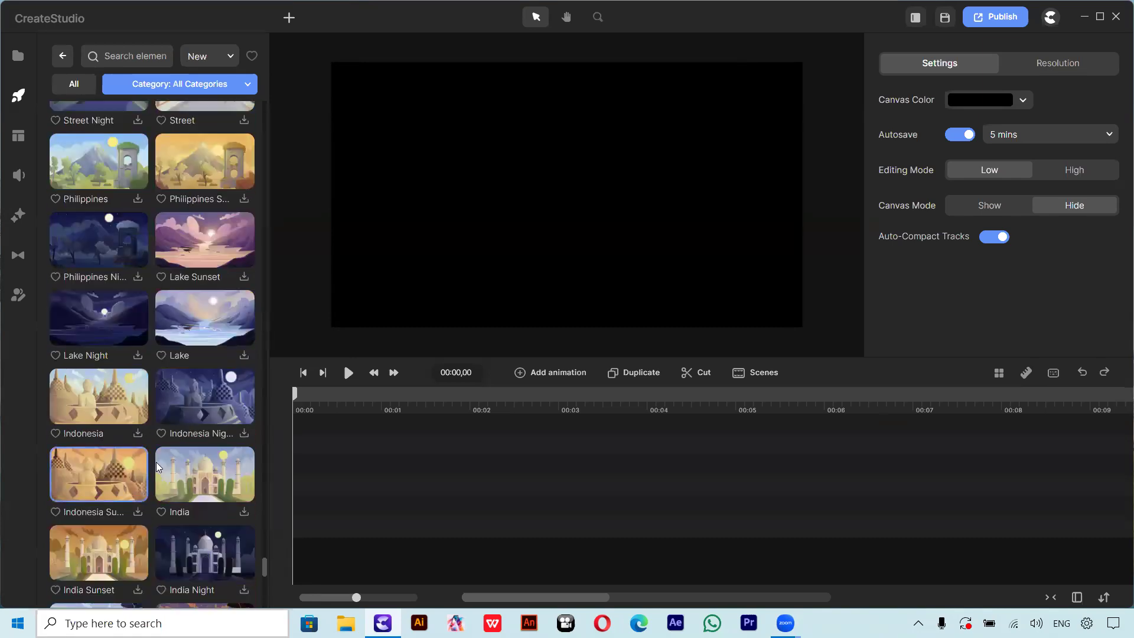
scroll(164, 440, "down", 8)
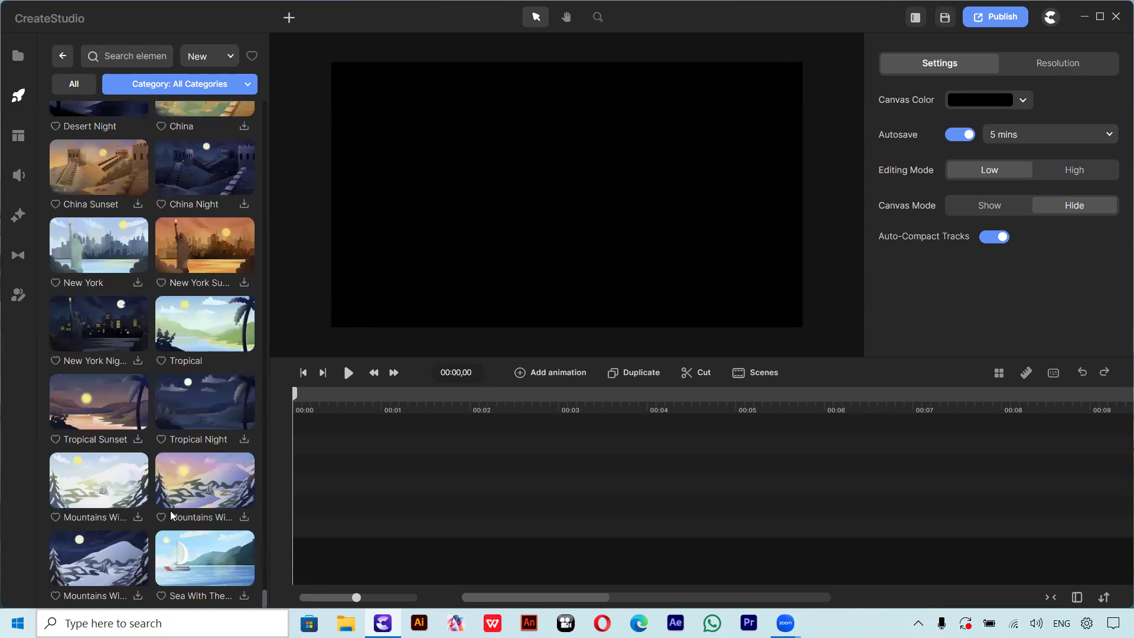
scroll(189, 463, "up", 2)
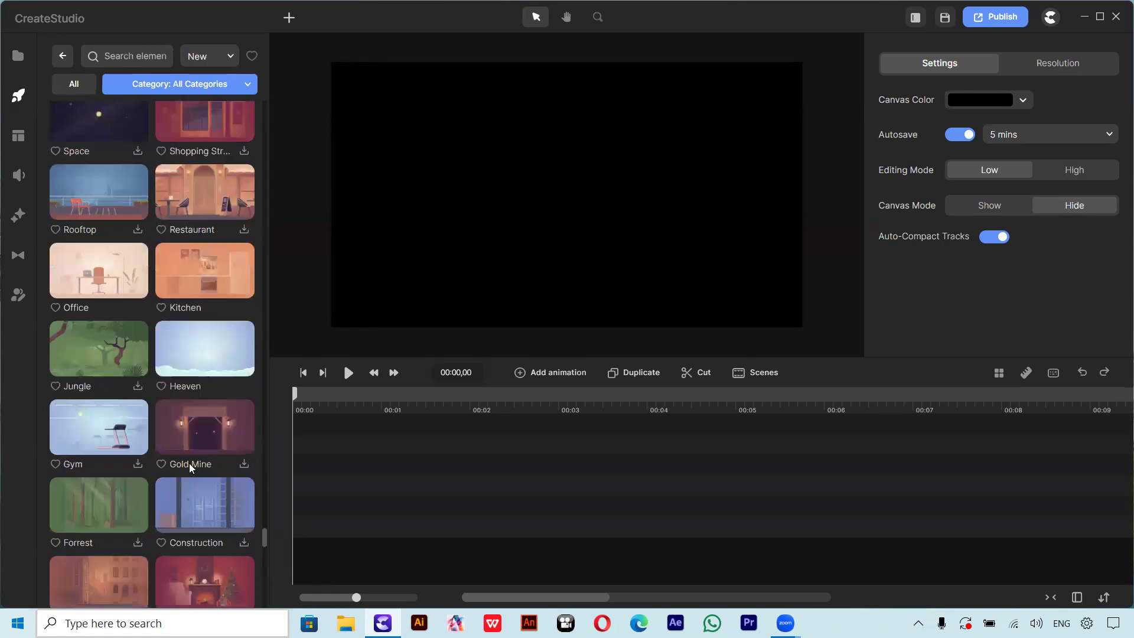
scroll(190, 469, "down", 2)
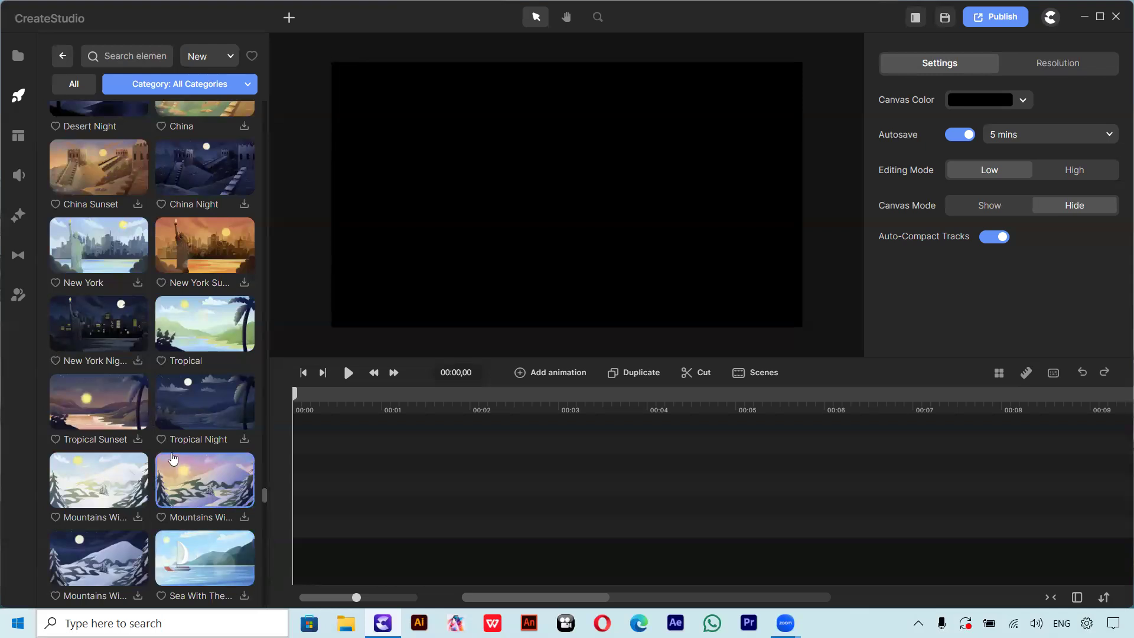
Download the daytime snowy mountains background and place it at the start of the timeline.
left_click(137, 517)
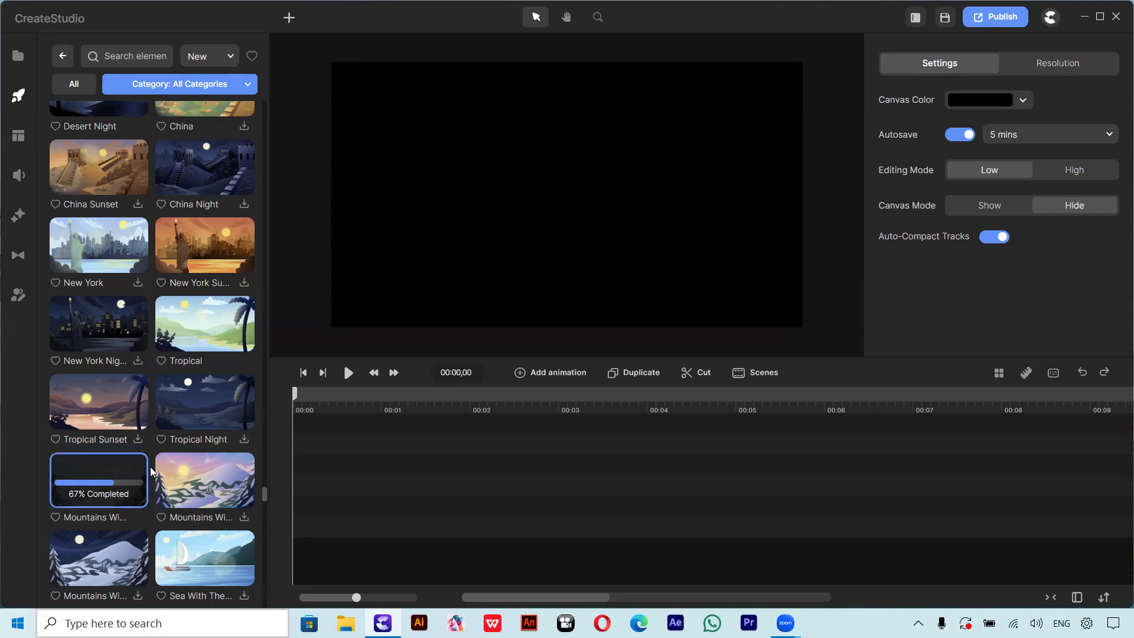
left_click_drag(82, 486, 299, 521)
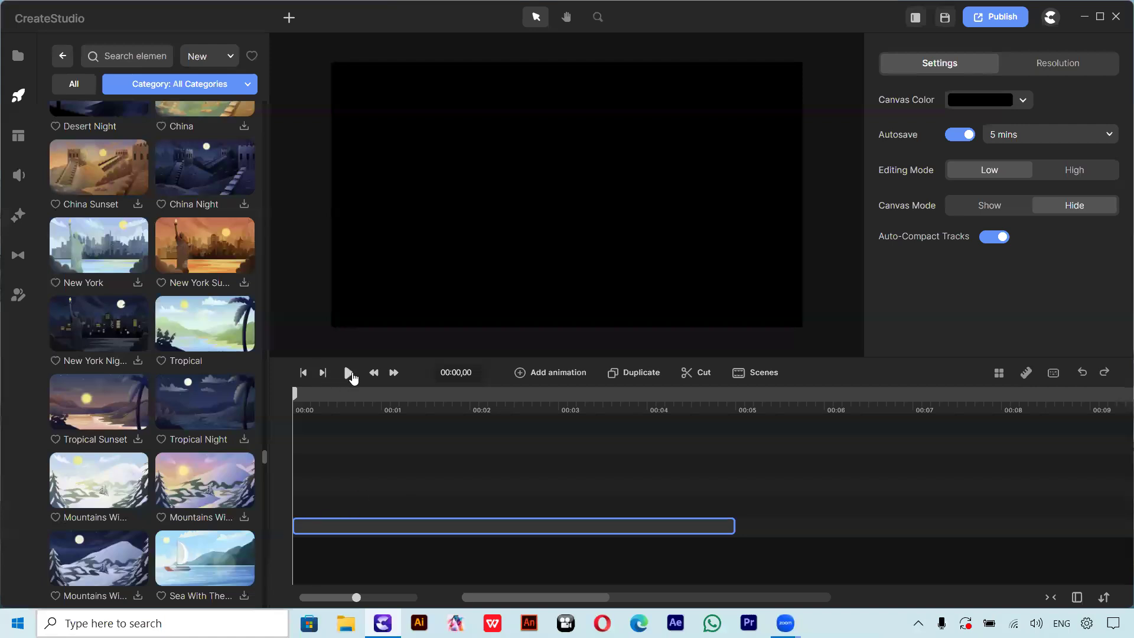
left_click_drag(363, 524, 399, 522)
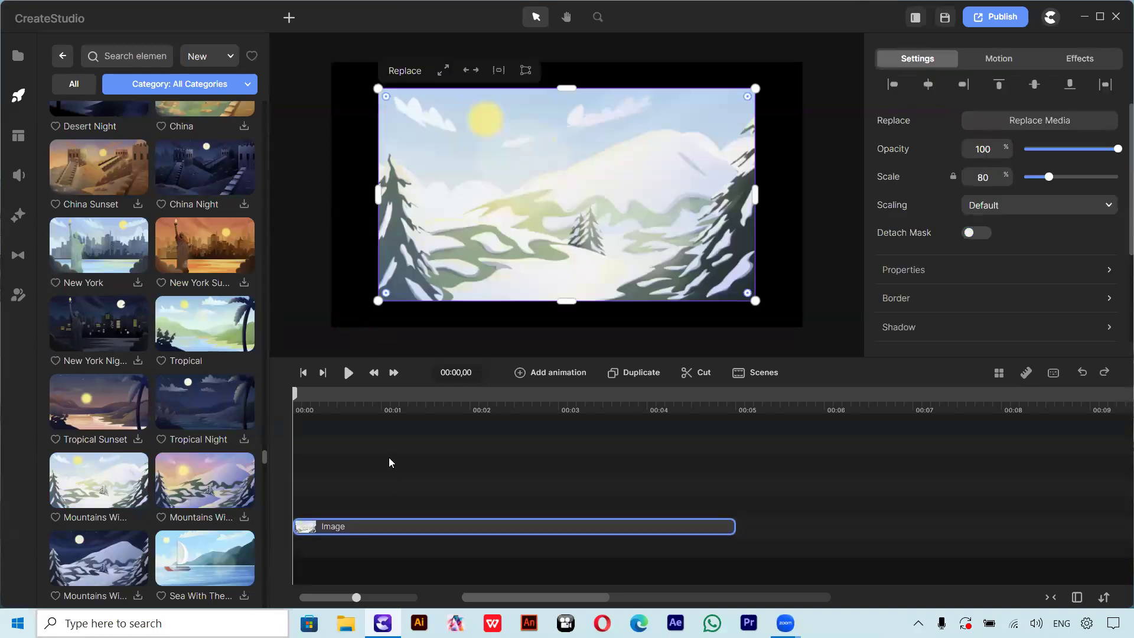
Set the canvas color to red, f22626.
left_click(833, 122)
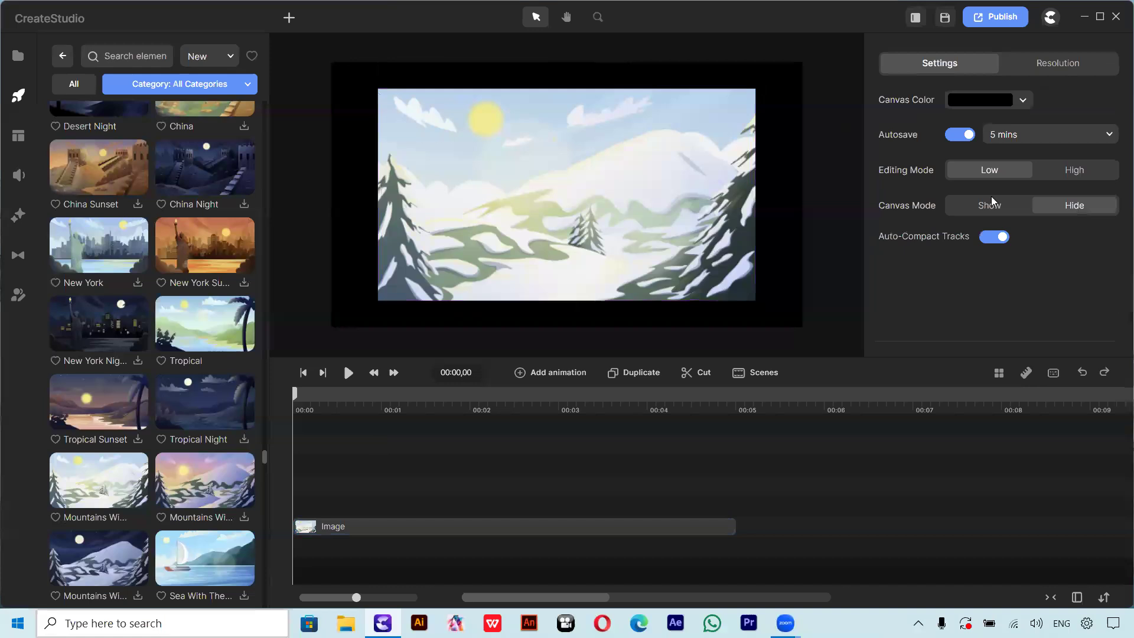
left_click(1023, 100)
left_click(986, 138)
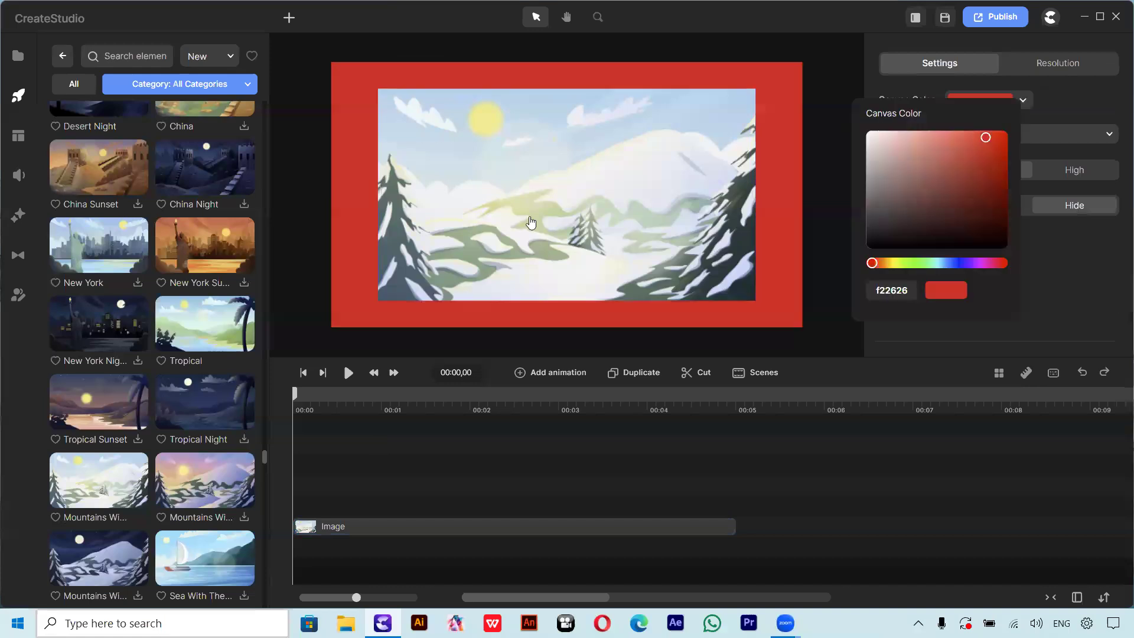
Enlarge the snowy mountains image to a scale of 102% so it covers the whole canvas.
left_click(531, 222)
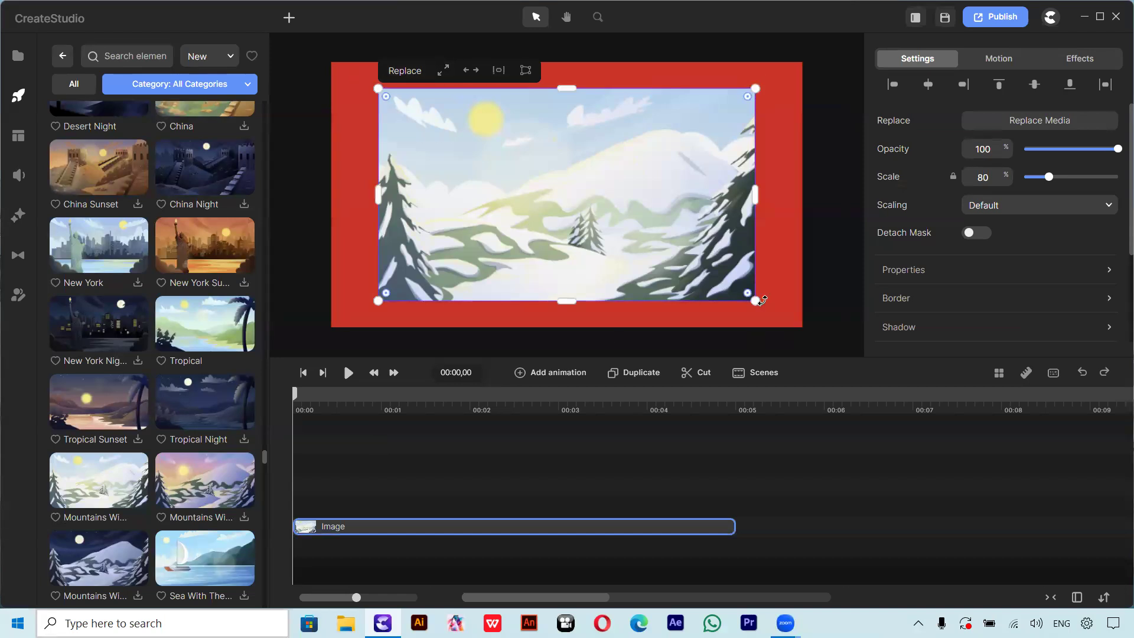
left_click_drag(759, 302, 808, 329)
left_click_drag(380, 87, 309, 76)
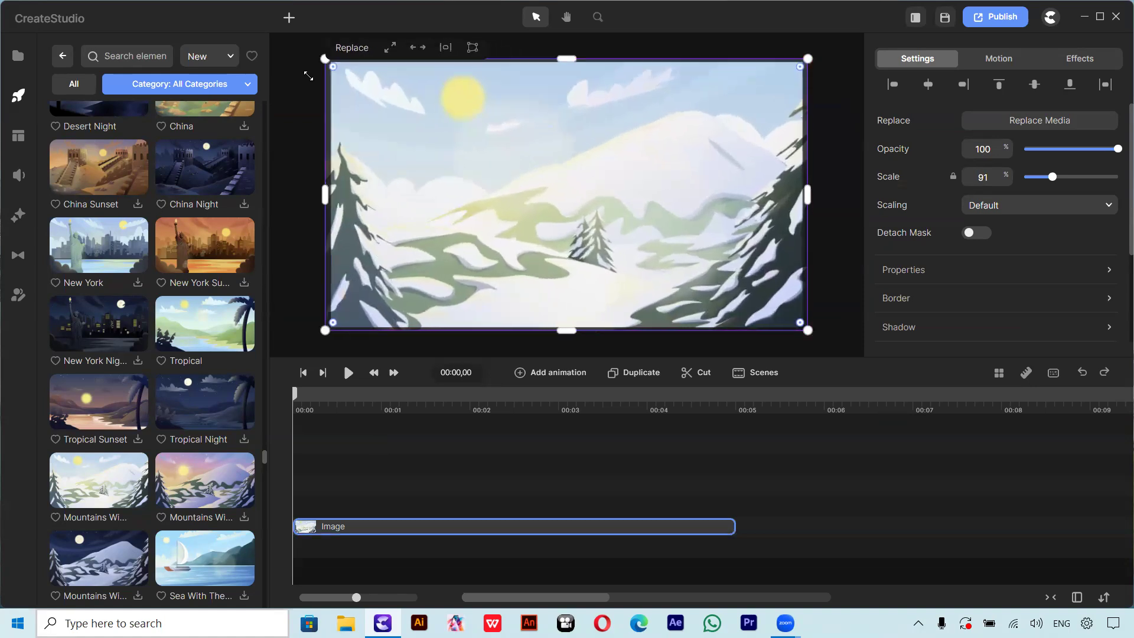
left_click(836, 190)
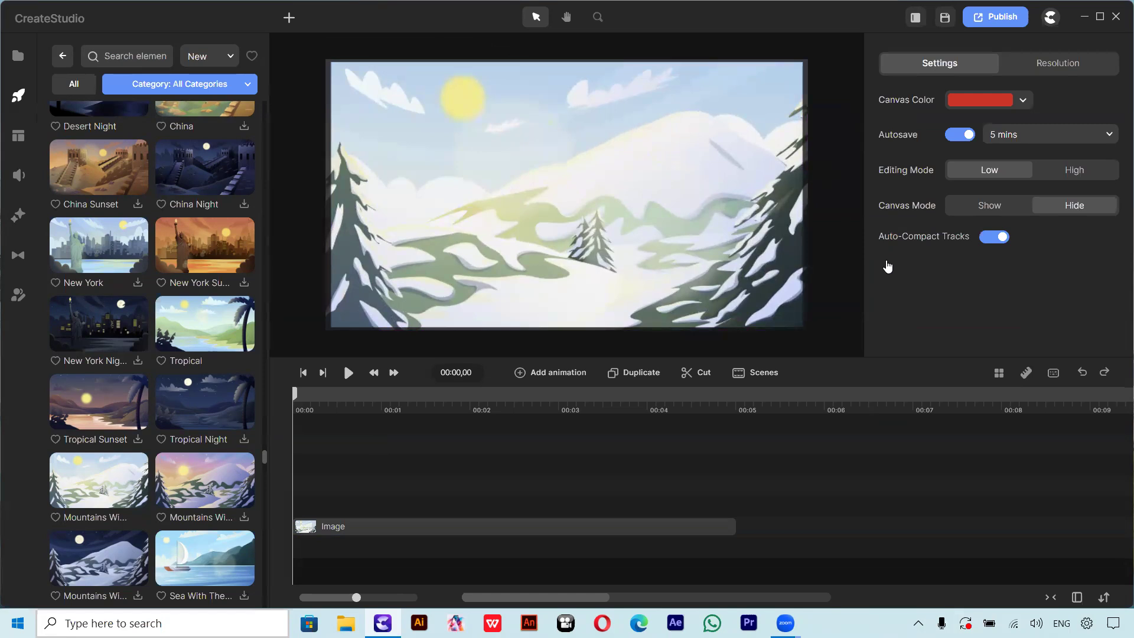
Extend the background image clip on the timeline beyond the 9-second mark.
left_click(714, 523)
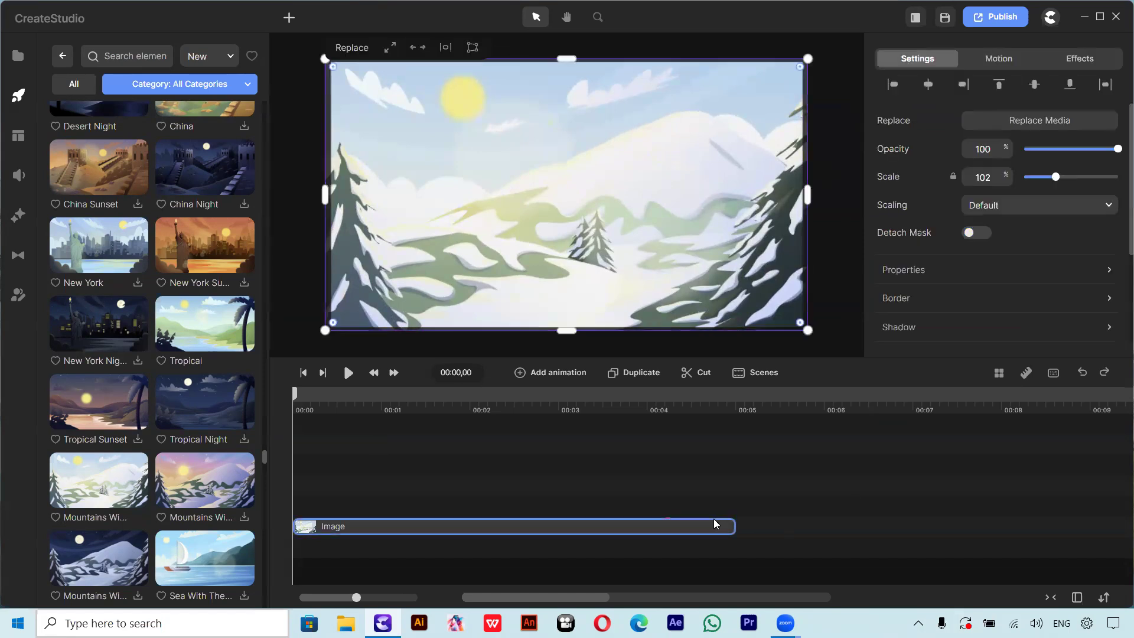
left_click_drag(714, 524, 1116, 527)
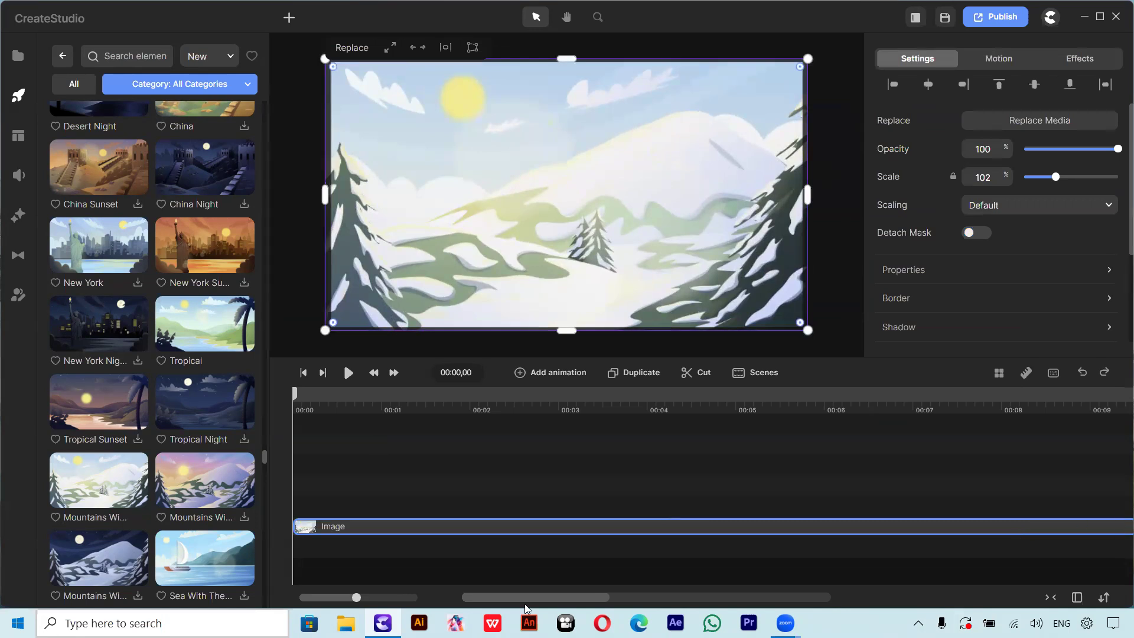
scroll(525, 604, "right", 5)
Lock the background image layer and unlock it again.
right_click(339, 520)
left_click(398, 441)
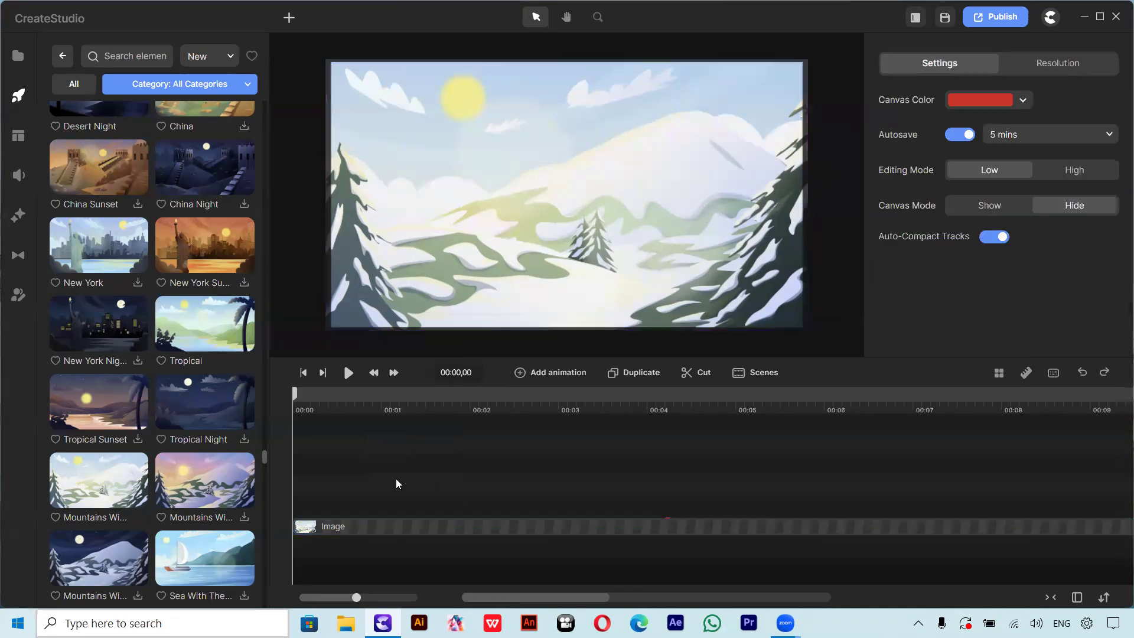
right_click(382, 521)
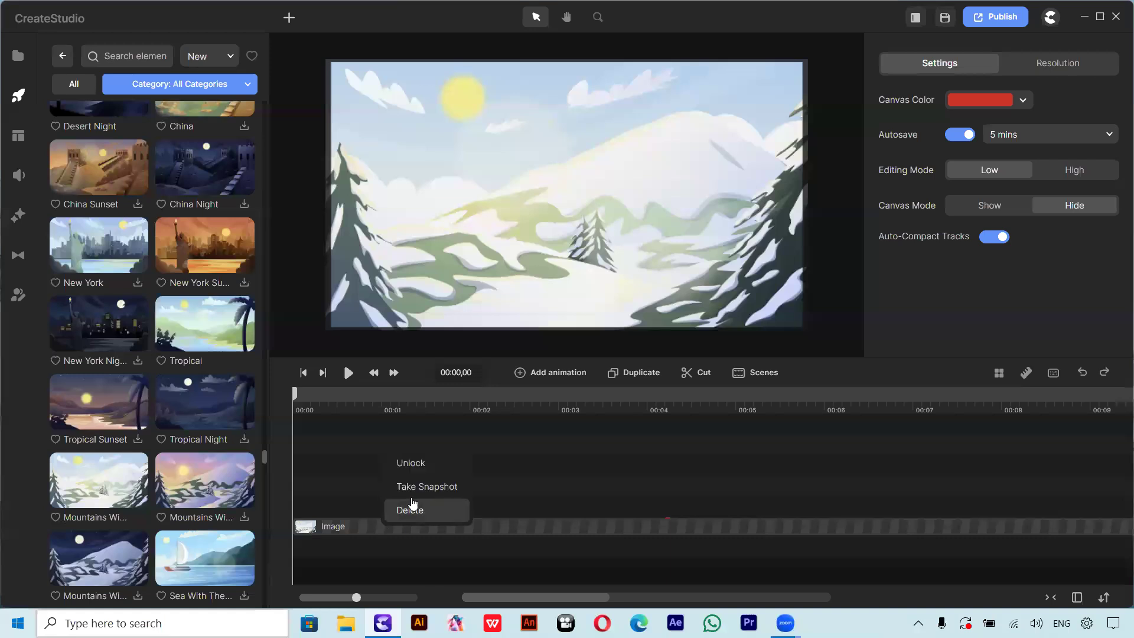
left_click(423, 465)
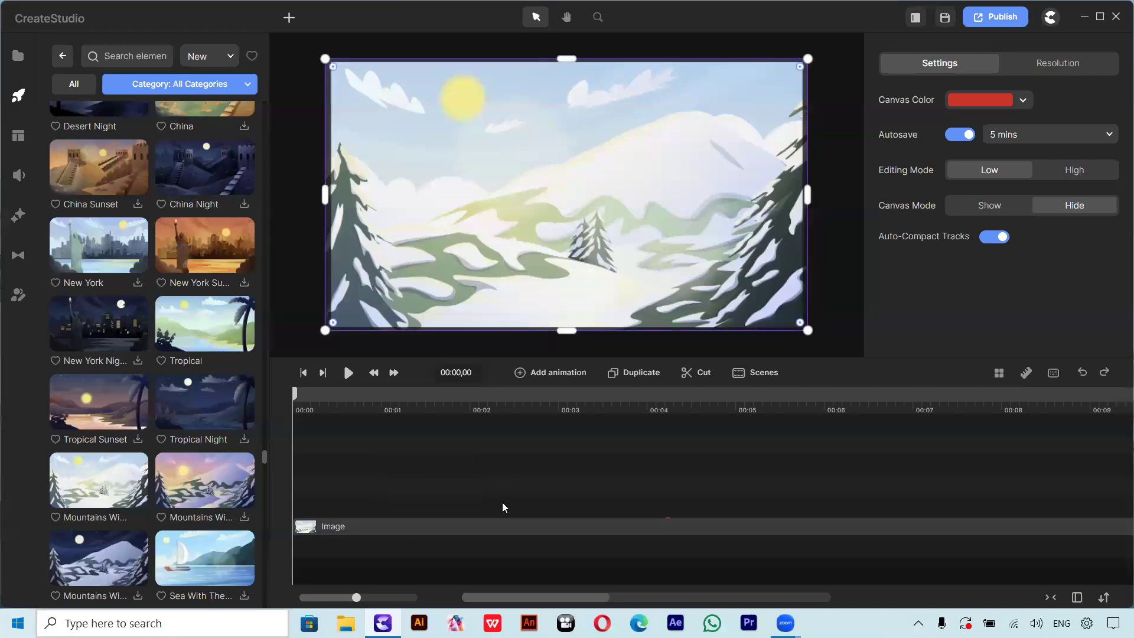
Lock the background image layer on the timeline.
left_click(495, 524)
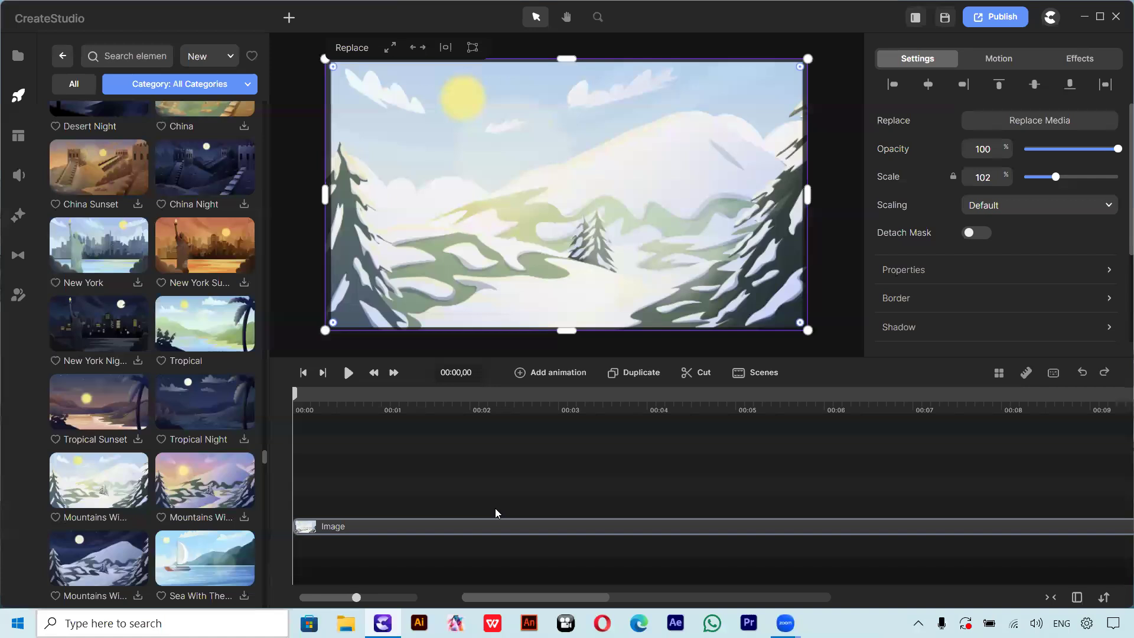
right_click(488, 523)
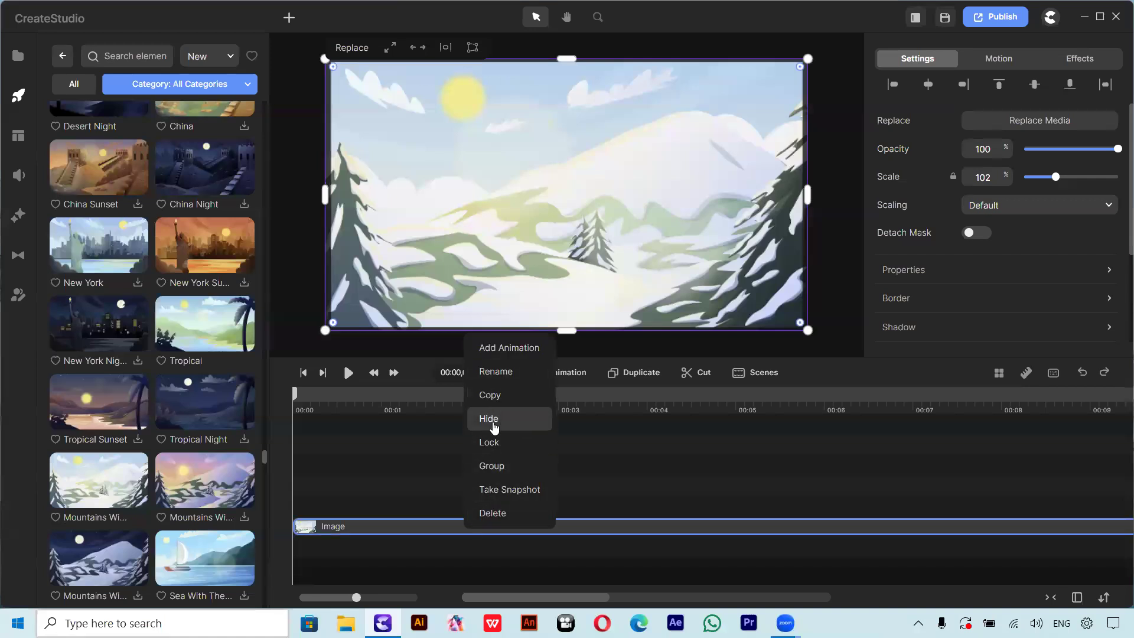
left_click(489, 443)
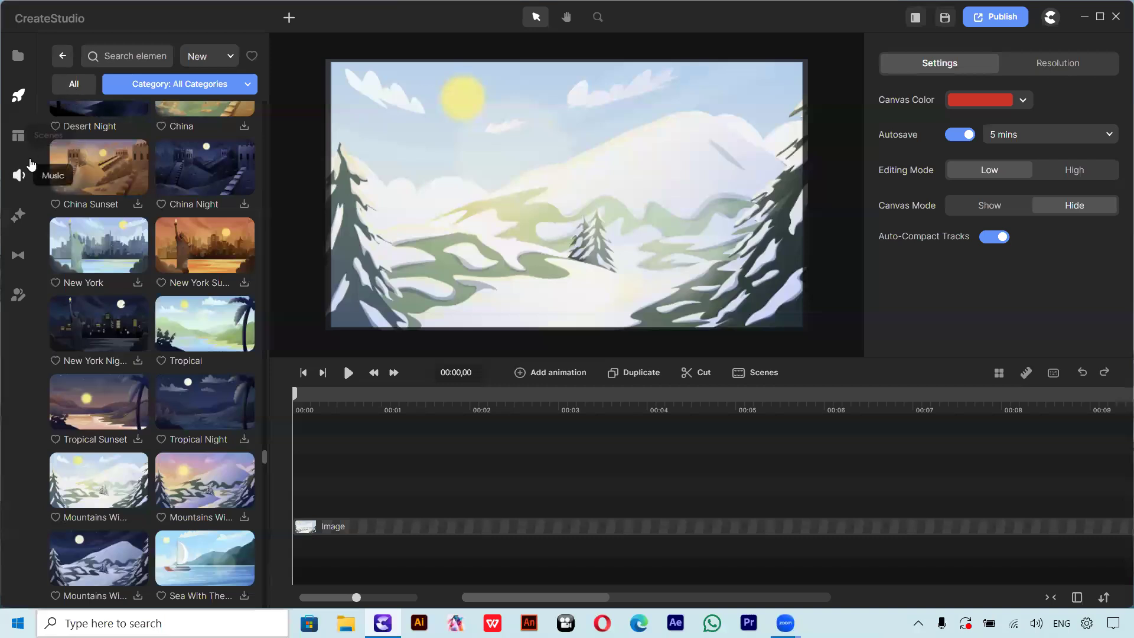
Add the 3D character Leo above the background at the timeline's start and move him to the left side of the scene.
left_click(15, 98)
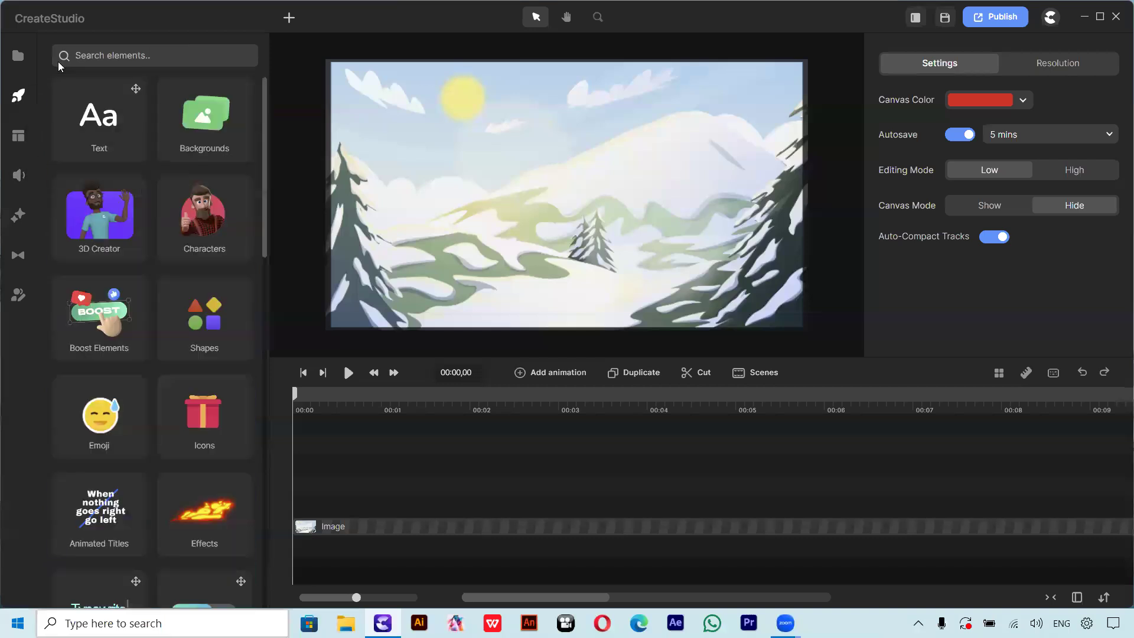
left_click(105, 227)
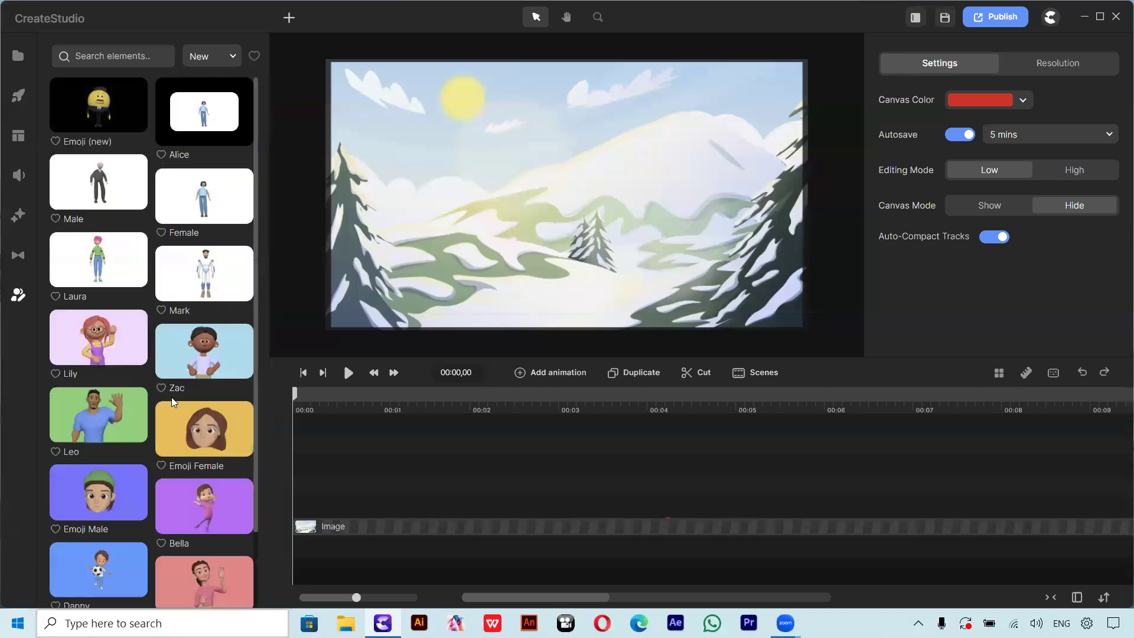
scroll(205, 449, "down", 2)
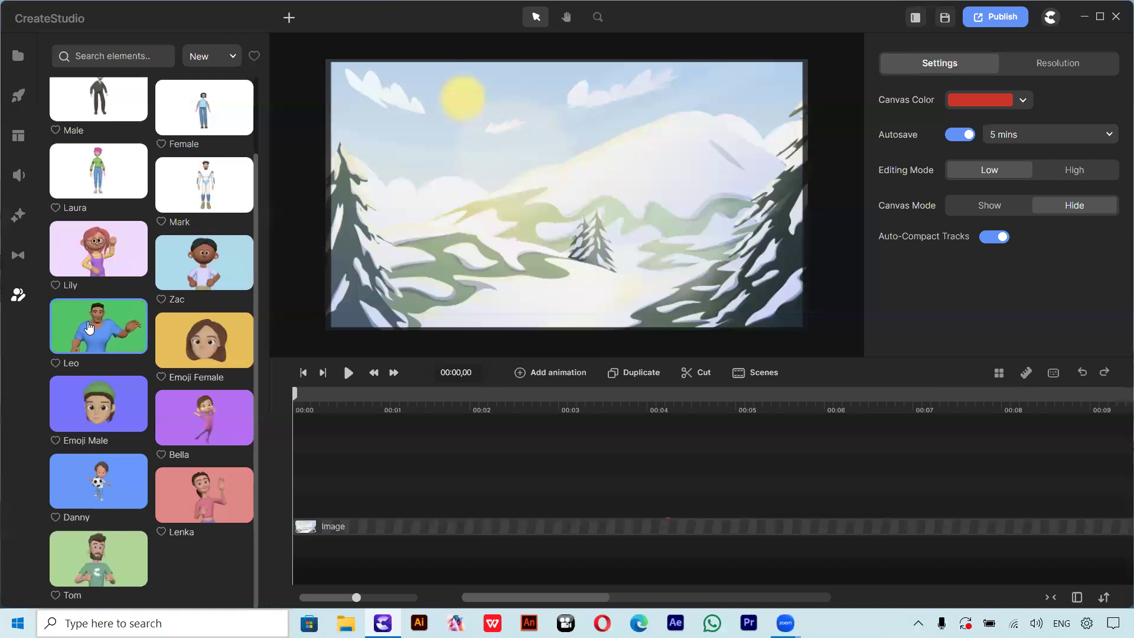
scroll(99, 337, "up", 2)
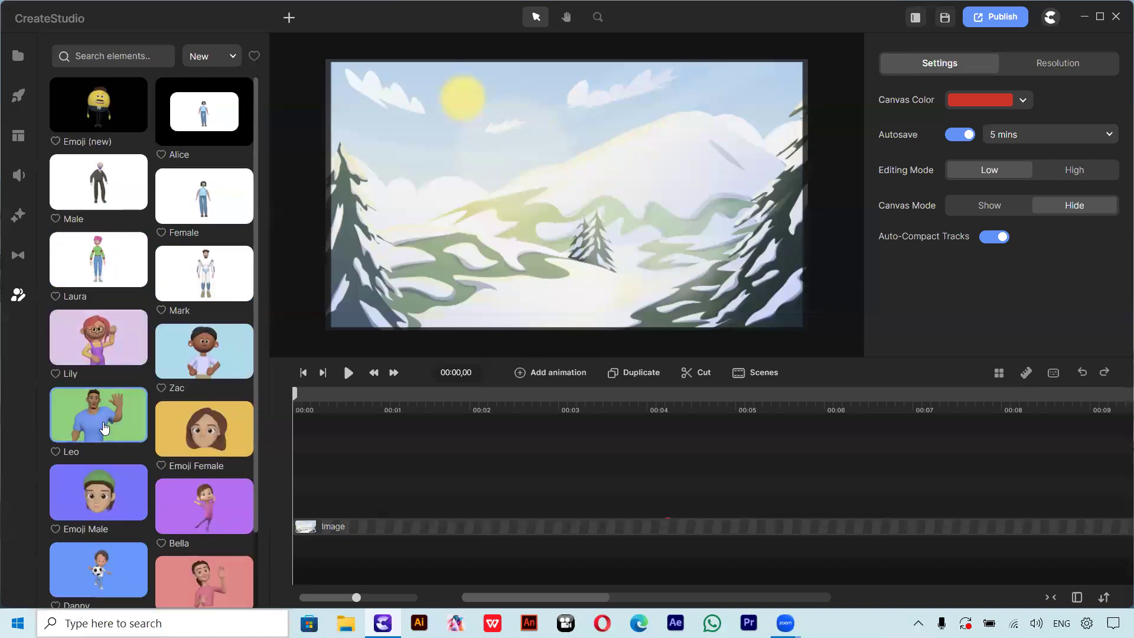
left_click_drag(99, 413, 323, 499)
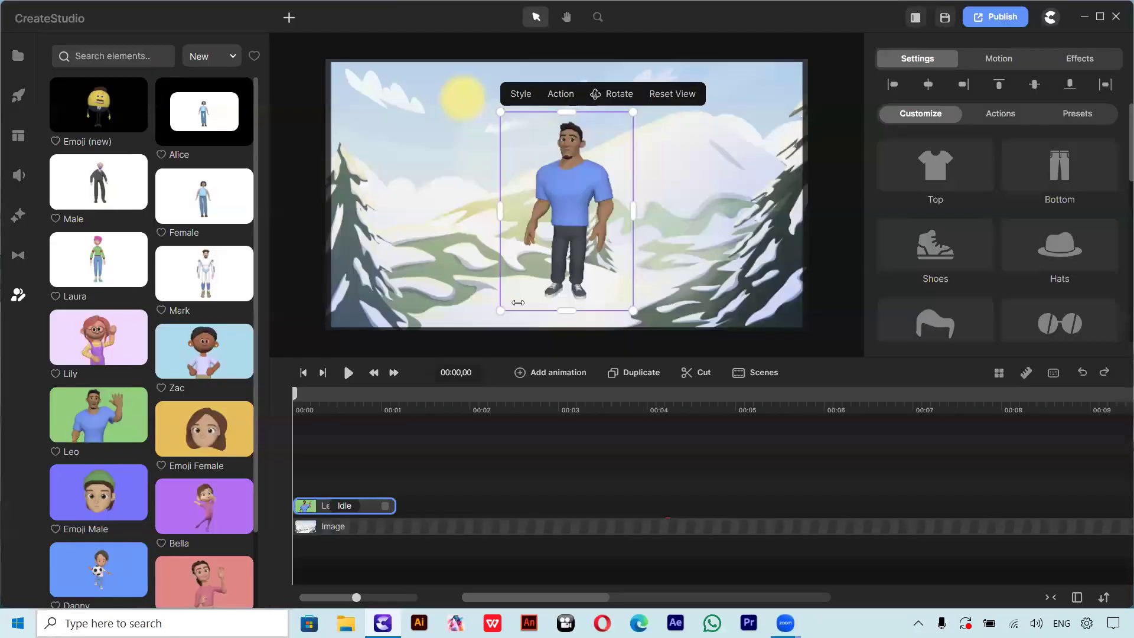
left_click_drag(556, 203, 396, 235)
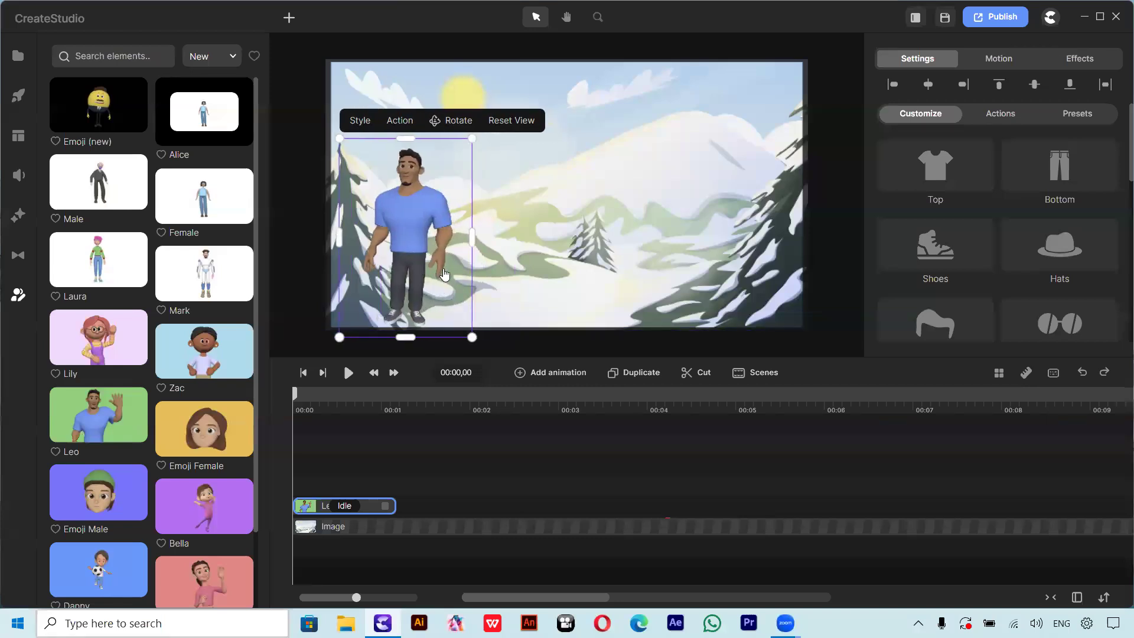
Add the 3D character Lenka directly after Leo's clip on the timeline.
left_click_drag(223, 574, 384, 500)
left_click_drag(223, 576, 438, 501)
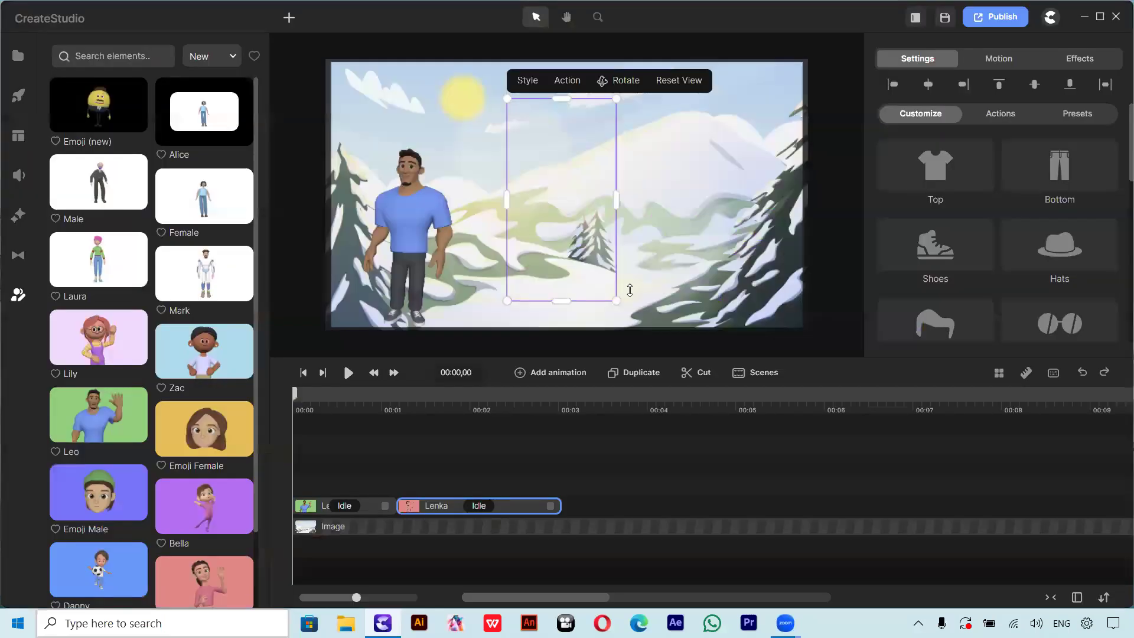
left_click(527, 354)
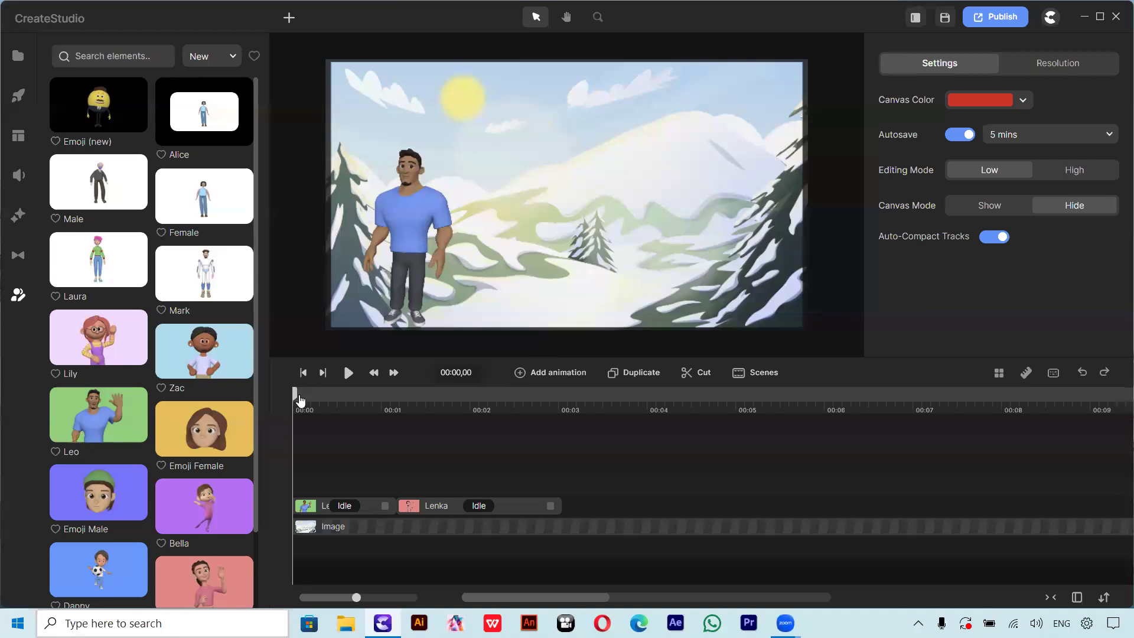
Scrub from the timeline's start past the 2-second mark to check when Leo and Lenka appear.
left_click(418, 212)
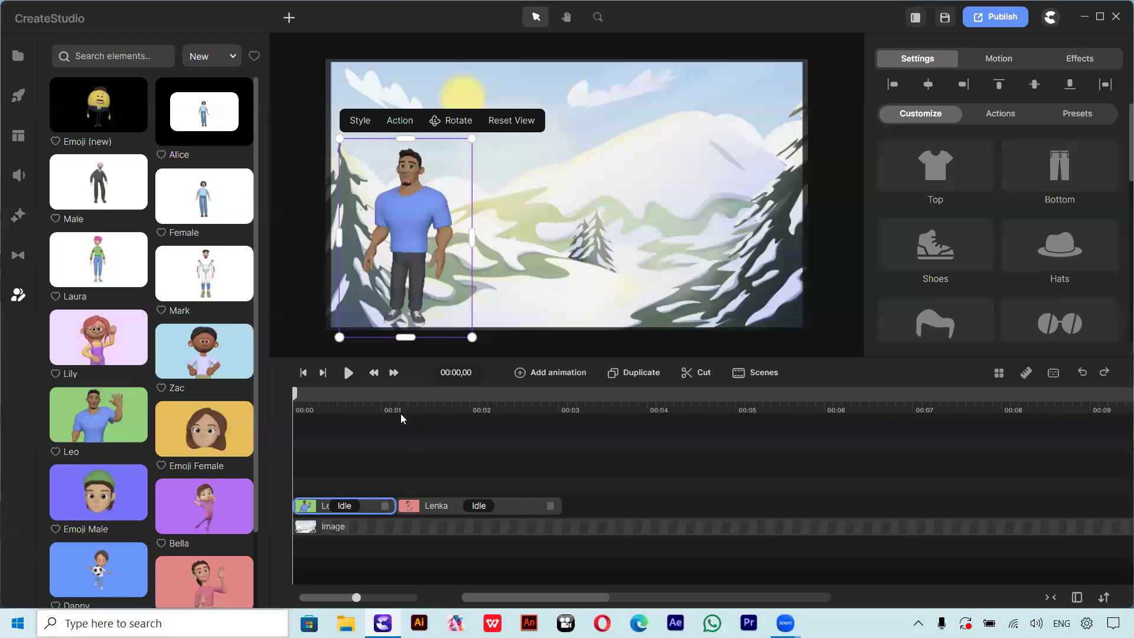
left_click_drag(295, 396, 390, 397)
left_click(525, 429)
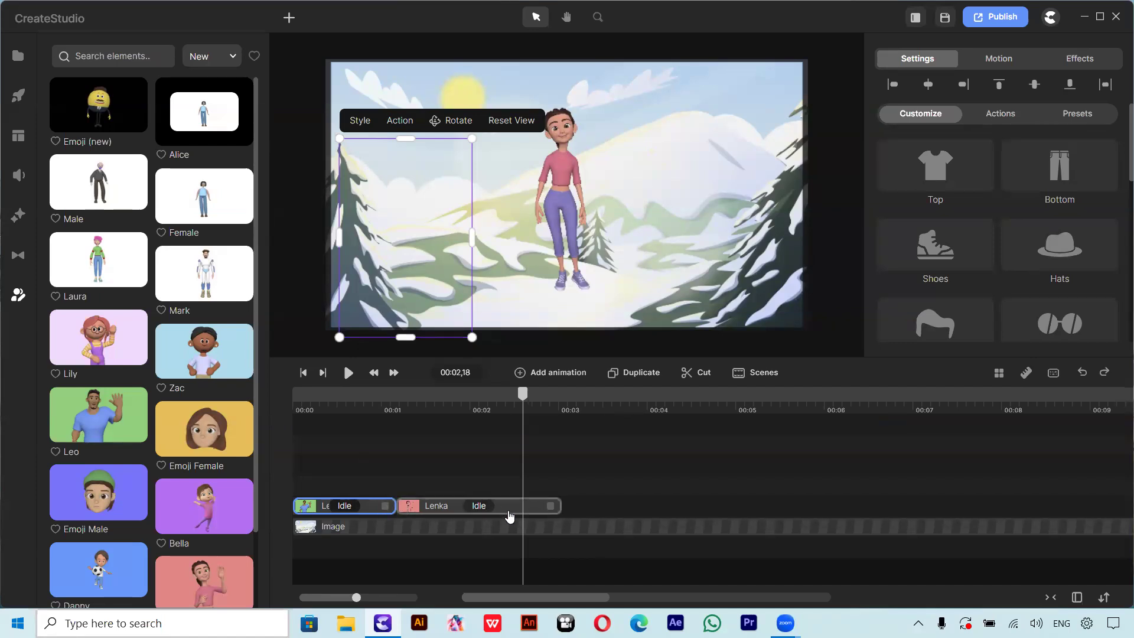
Place Lenka on the right side of the scene and shift her clip to start near the 3-second mark.
left_click_drag(555, 409, 412, 402)
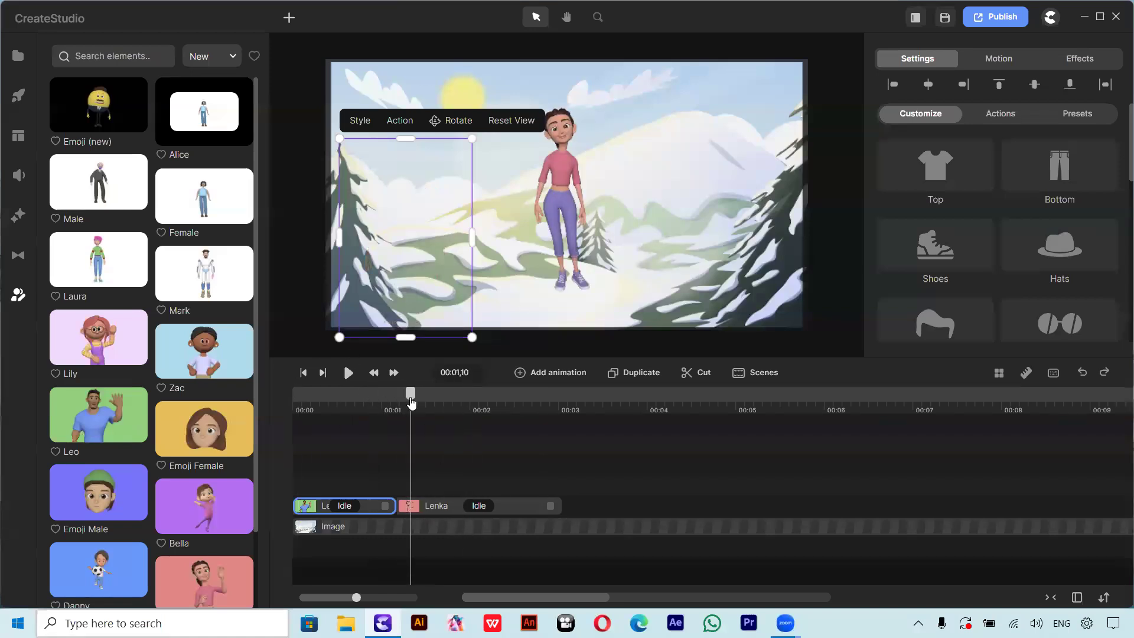
left_click_drag(550, 164, 700, 200)
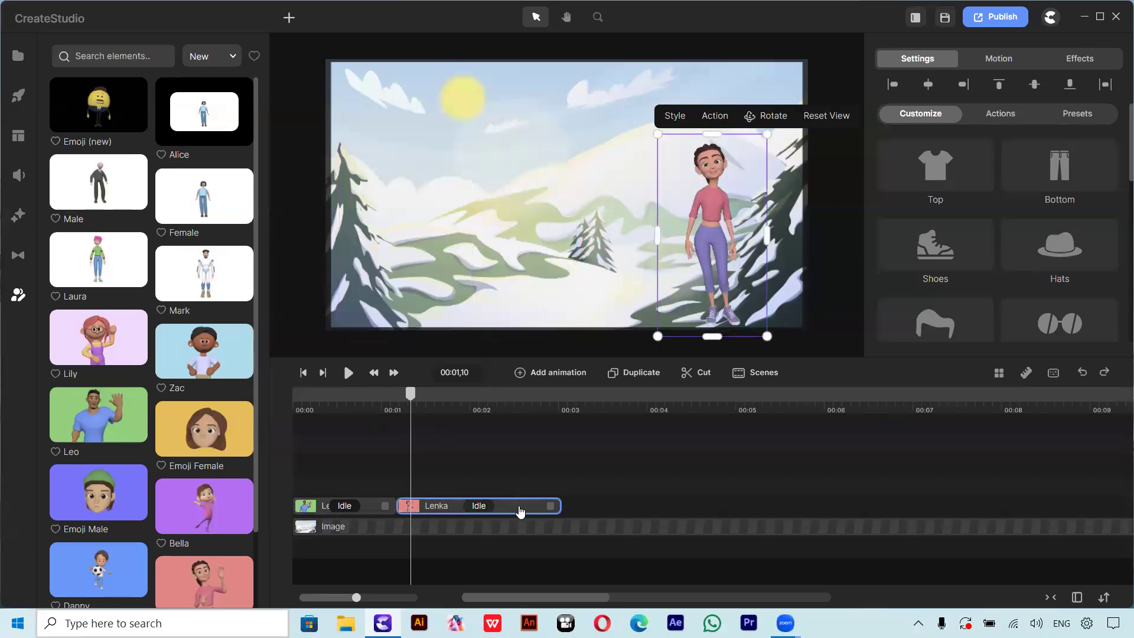
left_click_drag(520, 512, 676, 512)
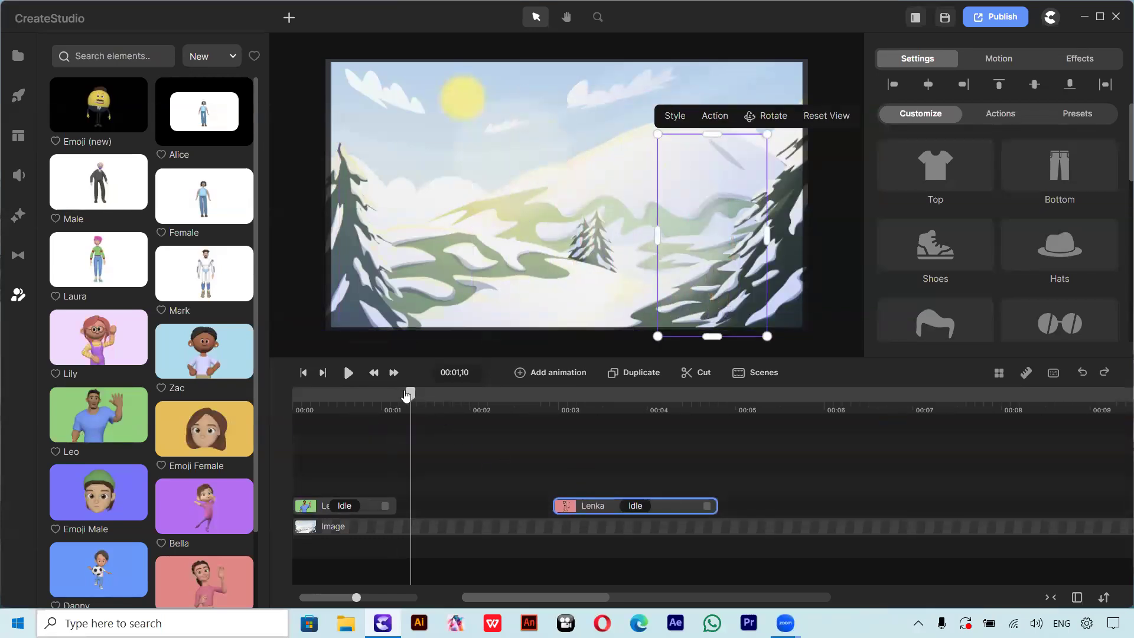
Return to the timeline's start, shrink Leo and place him on the snow left of the scene's centre.
left_click_drag(410, 394, 295, 394)
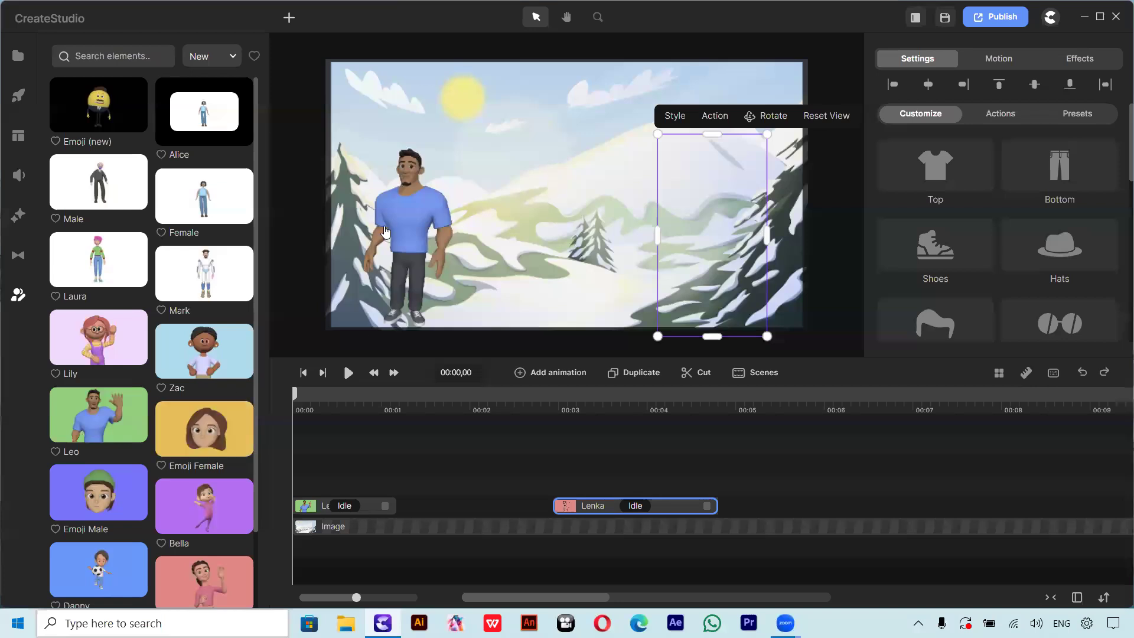
left_click(408, 221)
left_click_drag(408, 222, 555, 213)
left_click_drag(620, 118, 594, 169)
left_click_drag(533, 251, 470, 281)
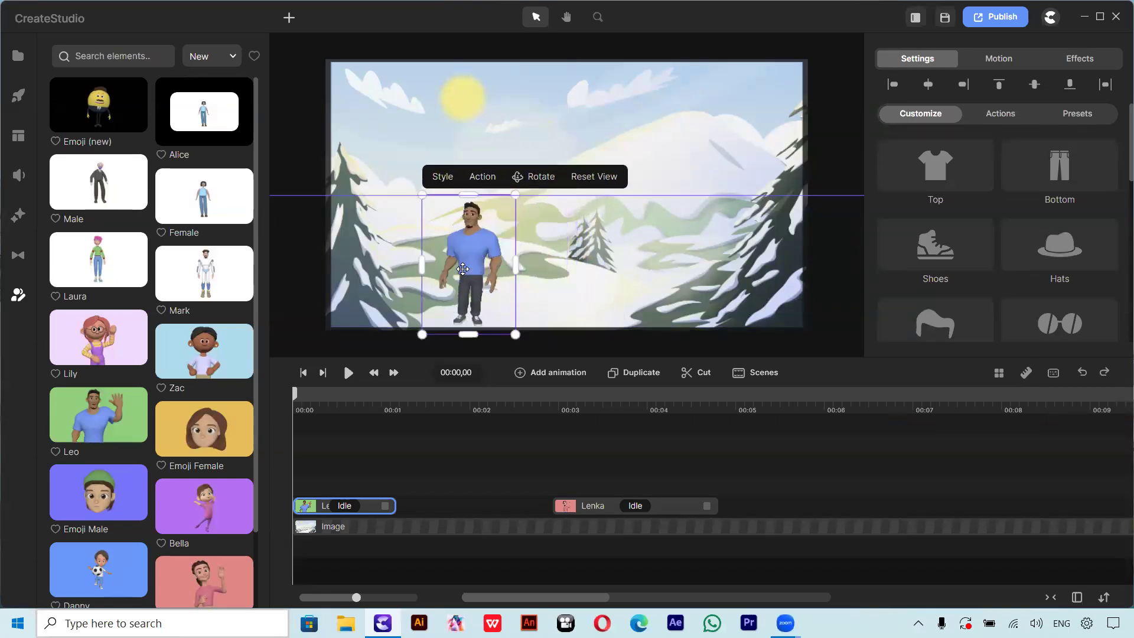
left_click(638, 230)
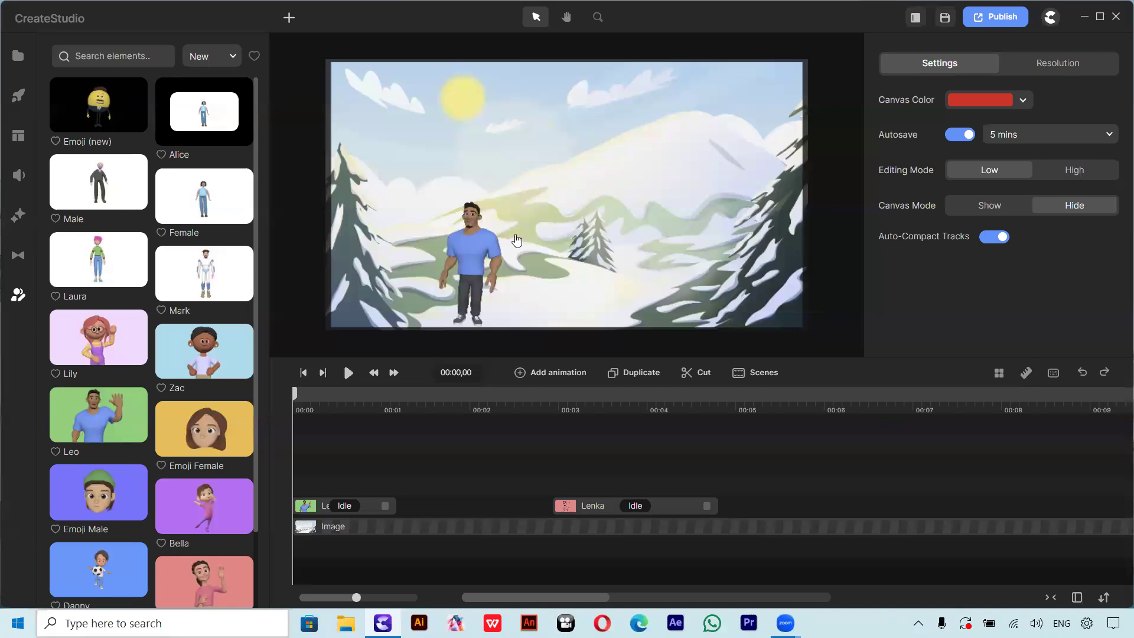
Delete Lenka's clip from the timeline.
right_click(689, 507)
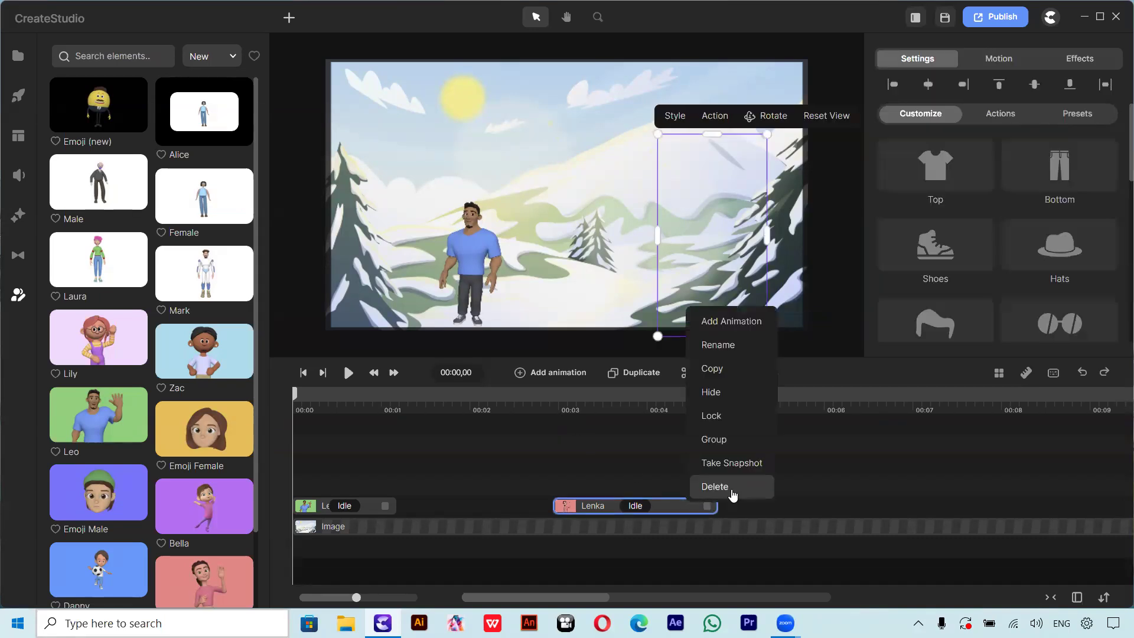
left_click(730, 485)
Extend Leo's clip to about 1.6 seconds, then enlarge him and place him on the right side of the scene.
left_click(459, 260)
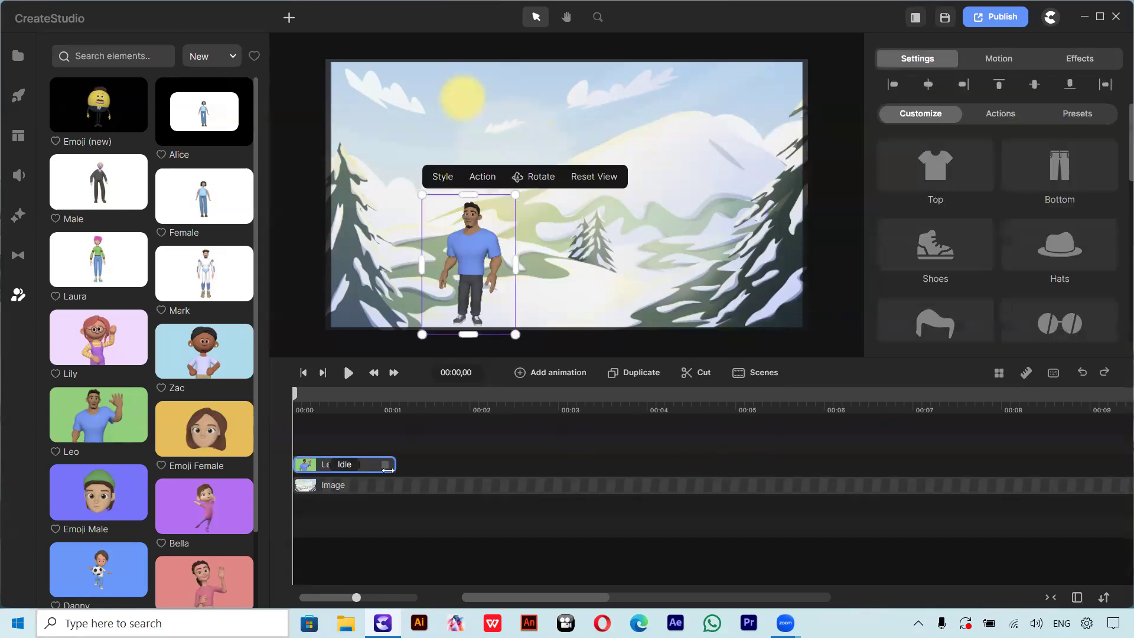
left_click_drag(387, 469, 429, 468)
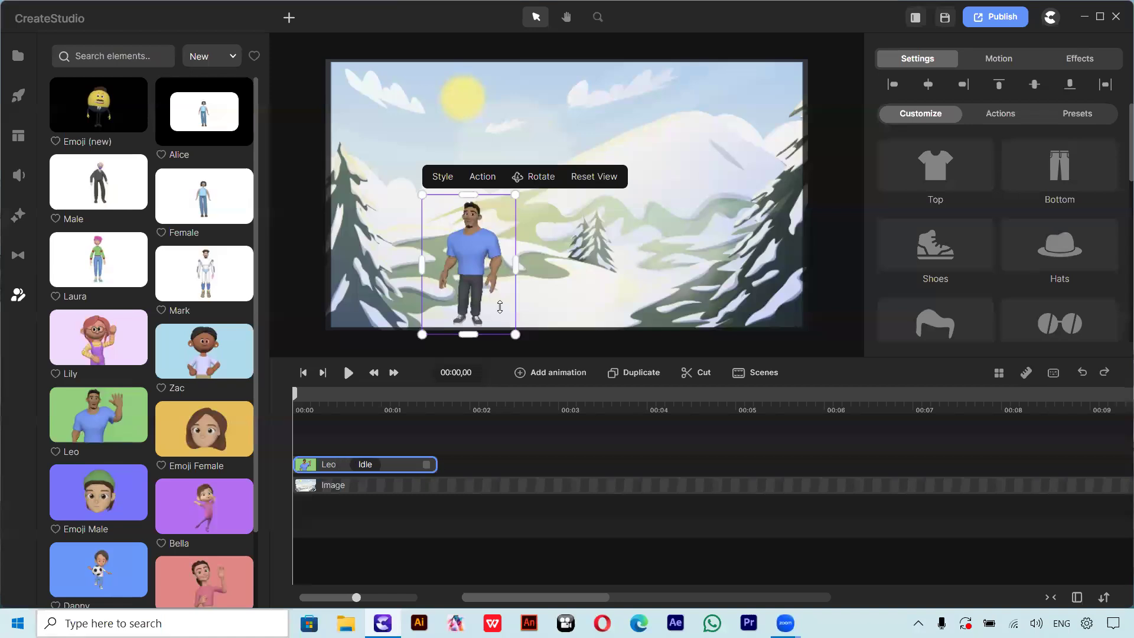
left_click_drag(518, 195, 662, 217)
left_click_drag(741, 93, 699, 148)
left_click_drag(648, 281, 744, 243)
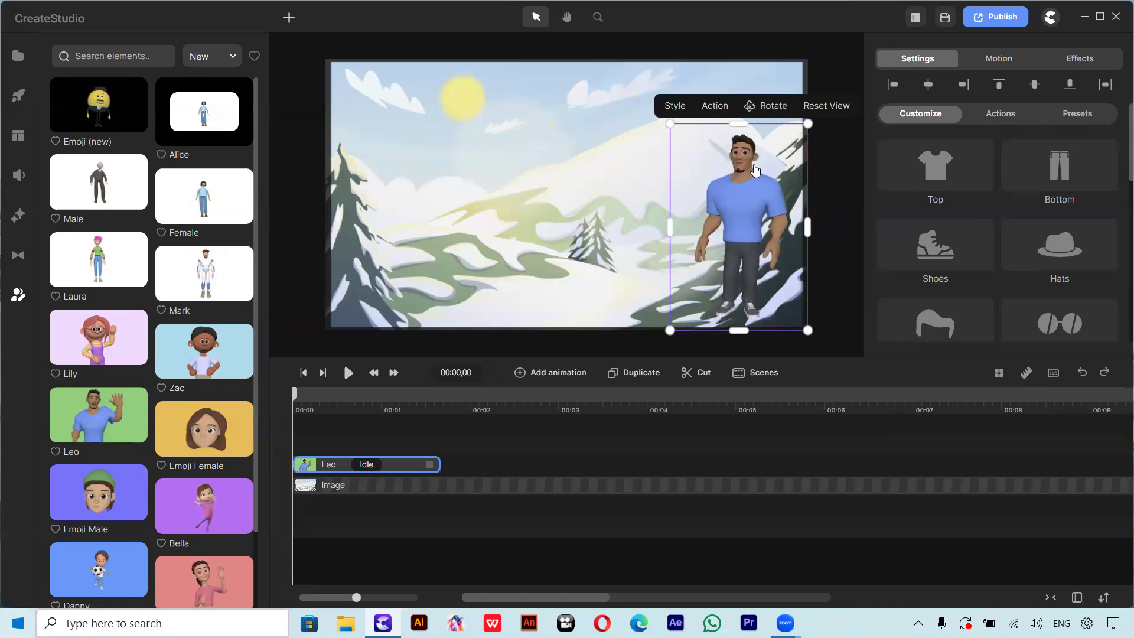
left_click(495, 469)
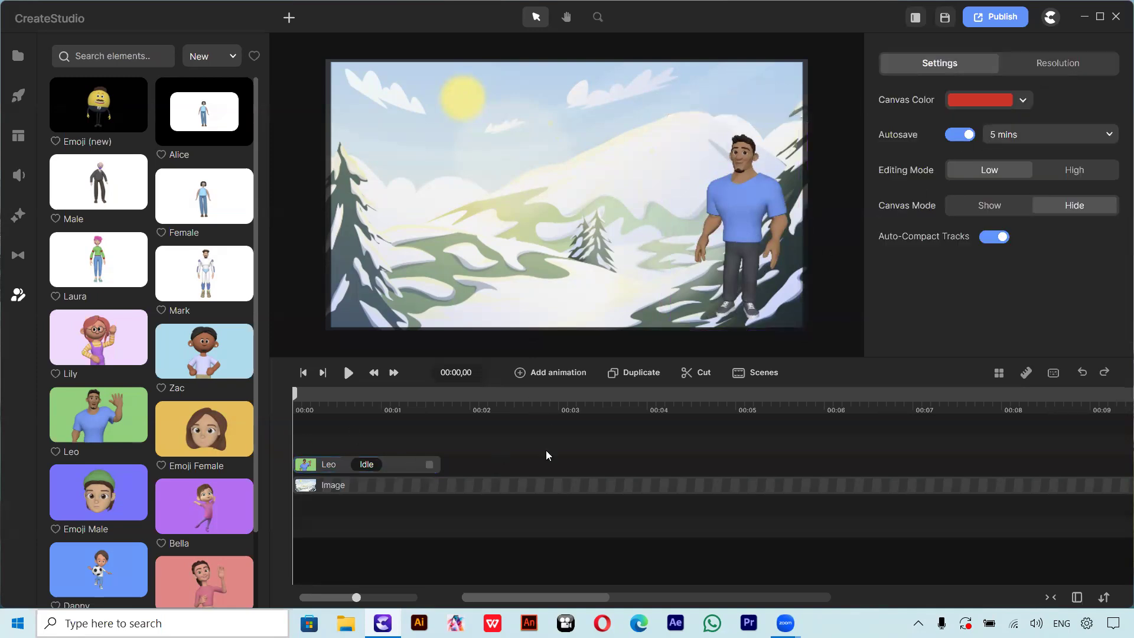
Change Leo's action from Idle to Walking.
left_click(335, 470)
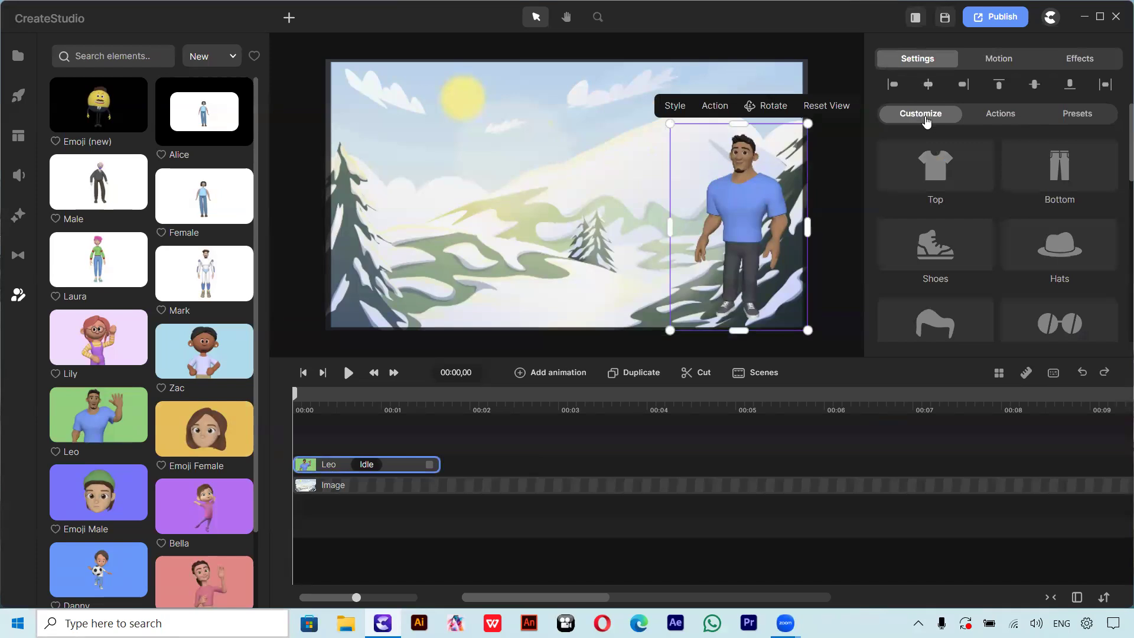
left_click(1004, 117)
left_click(1078, 117)
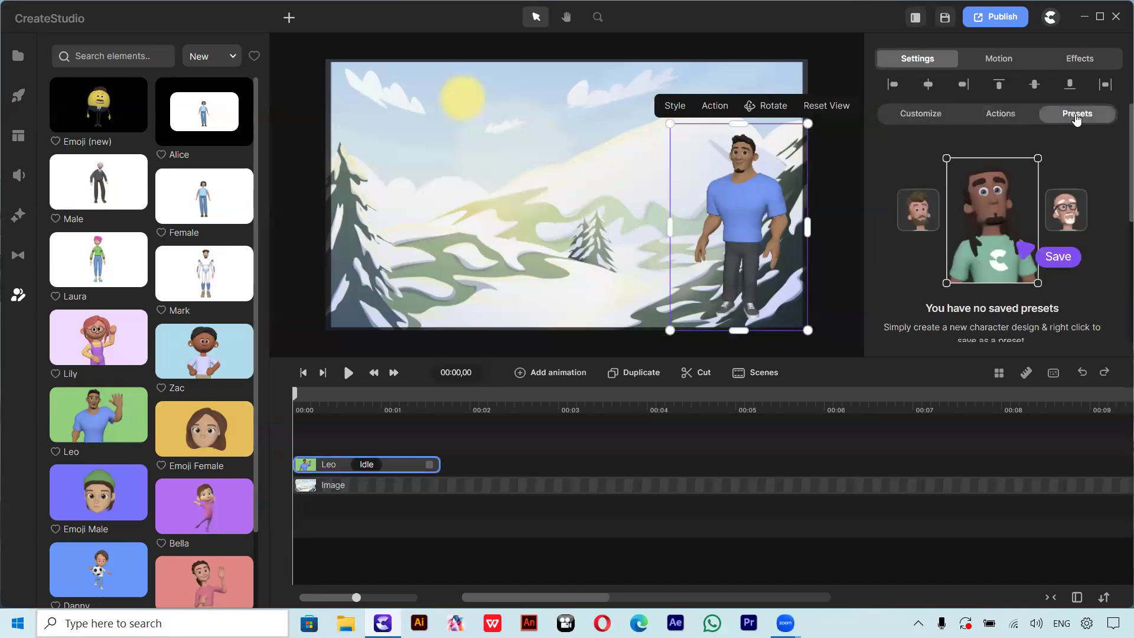
left_click(921, 121)
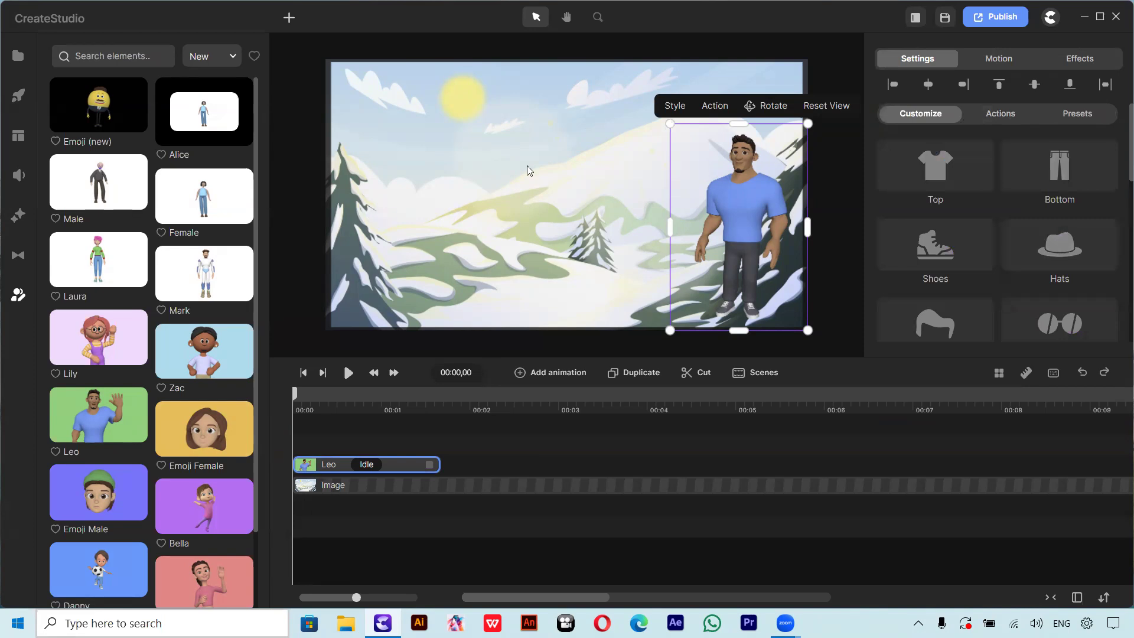
left_click(1003, 120)
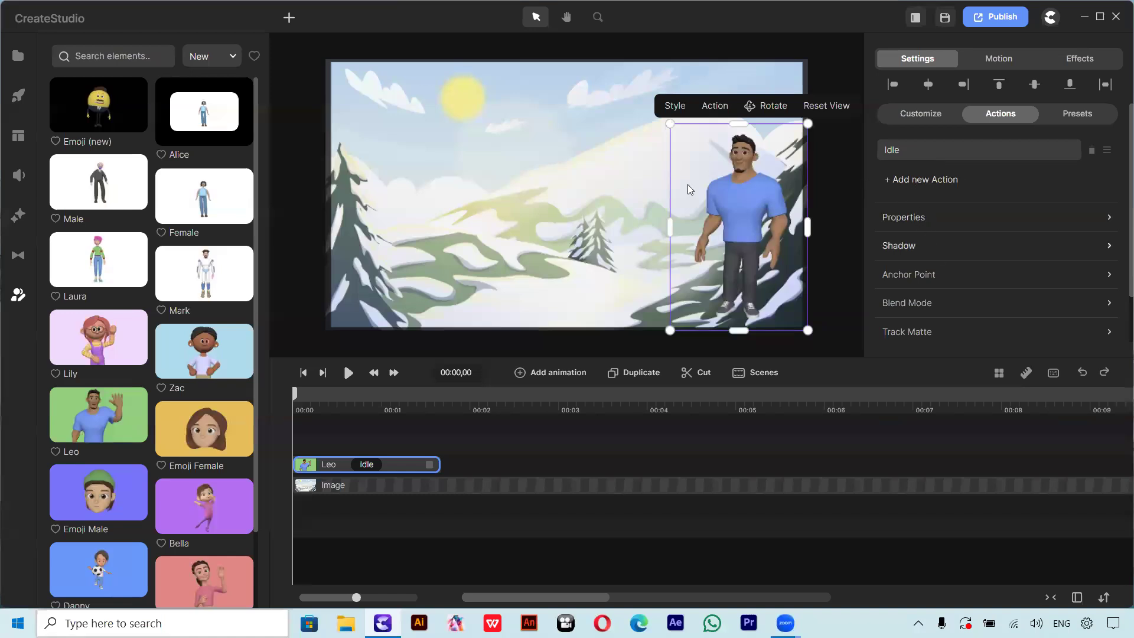
left_click(900, 150)
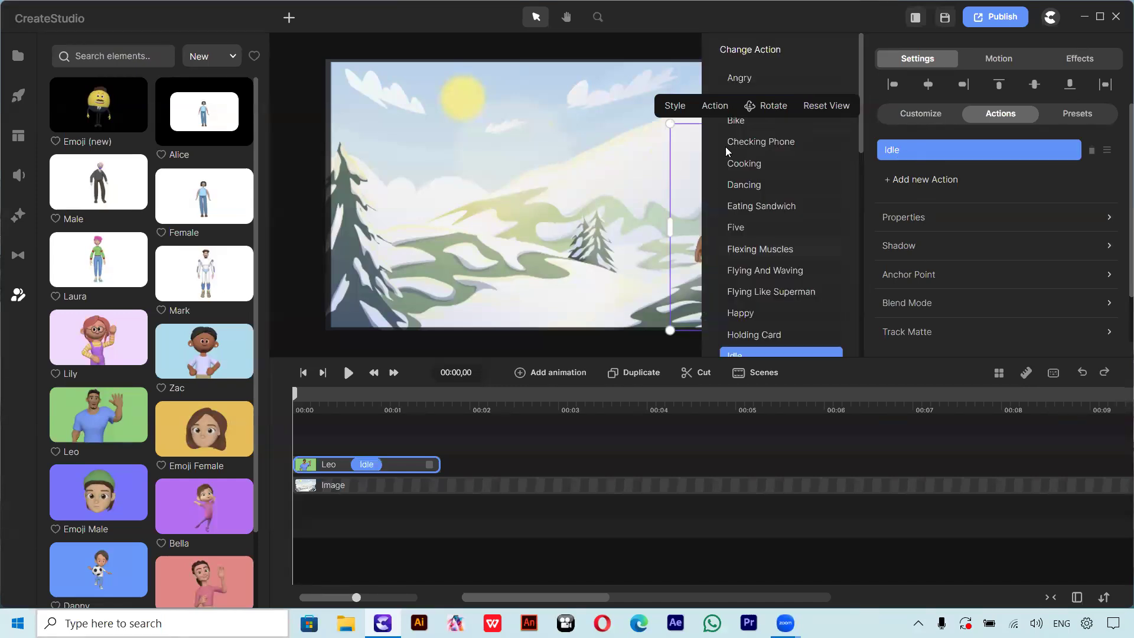
scroll(773, 269, "down", 5)
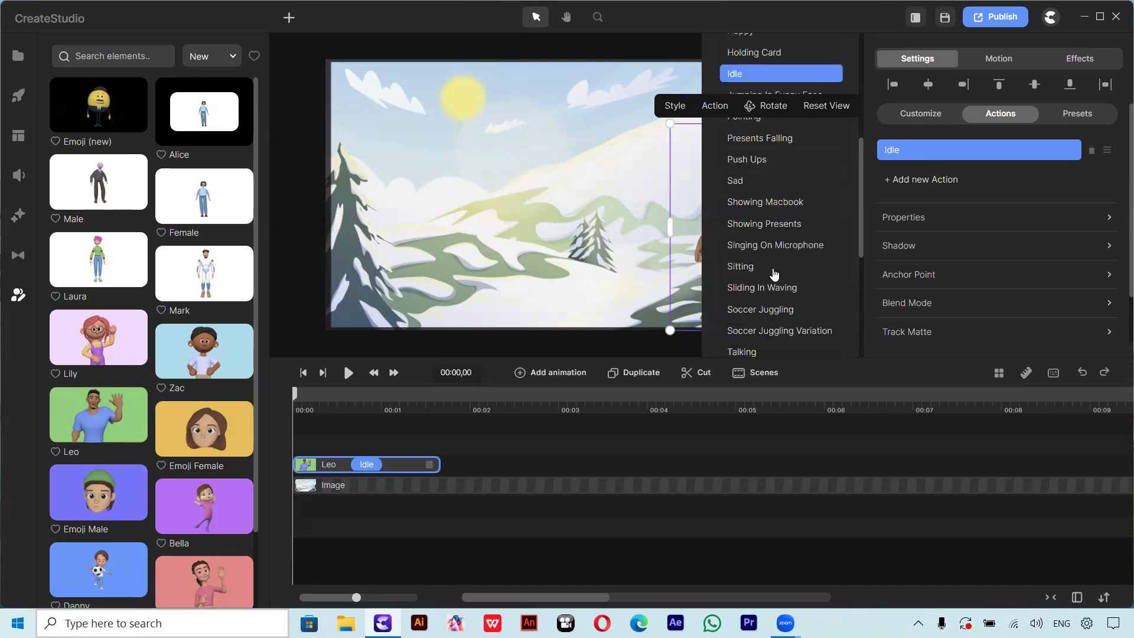
scroll(756, 201, "down", 2)
scroll(761, 222, "down", 3)
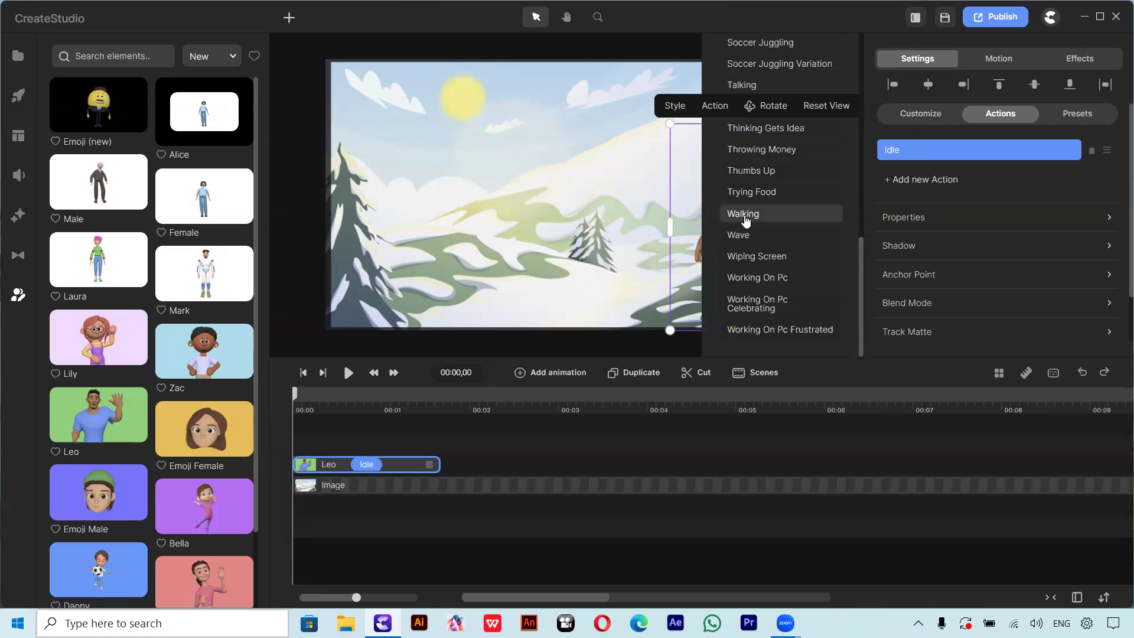
left_click(746, 220)
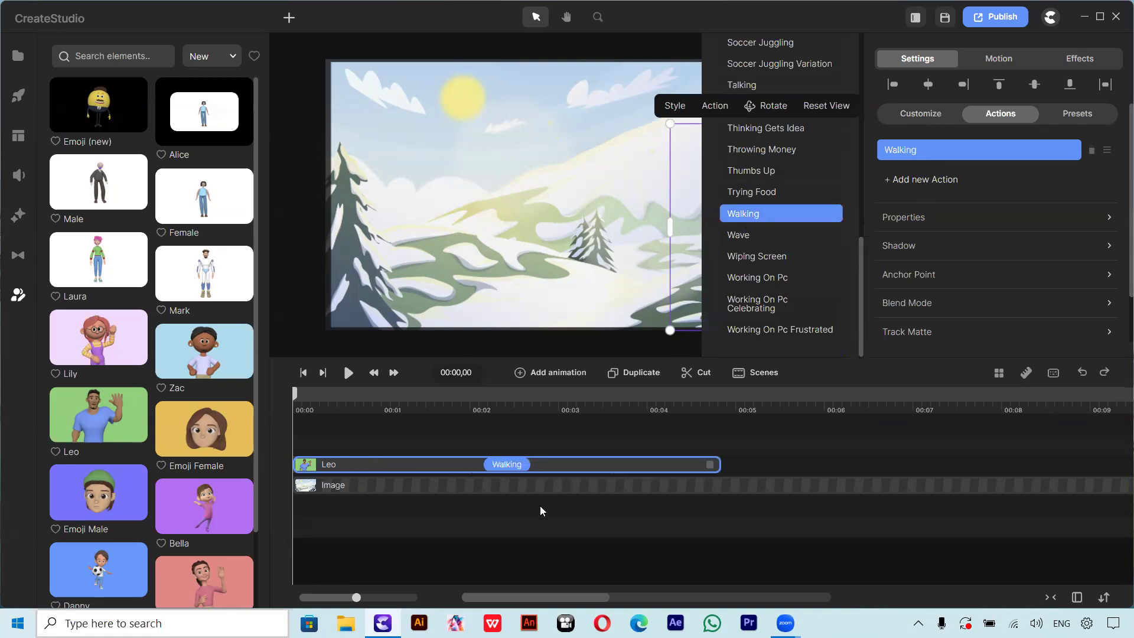
Play back the scene to check Leo's walking animation and pause it after the 3-second mark.
left_click(582, 422)
left_click(354, 381)
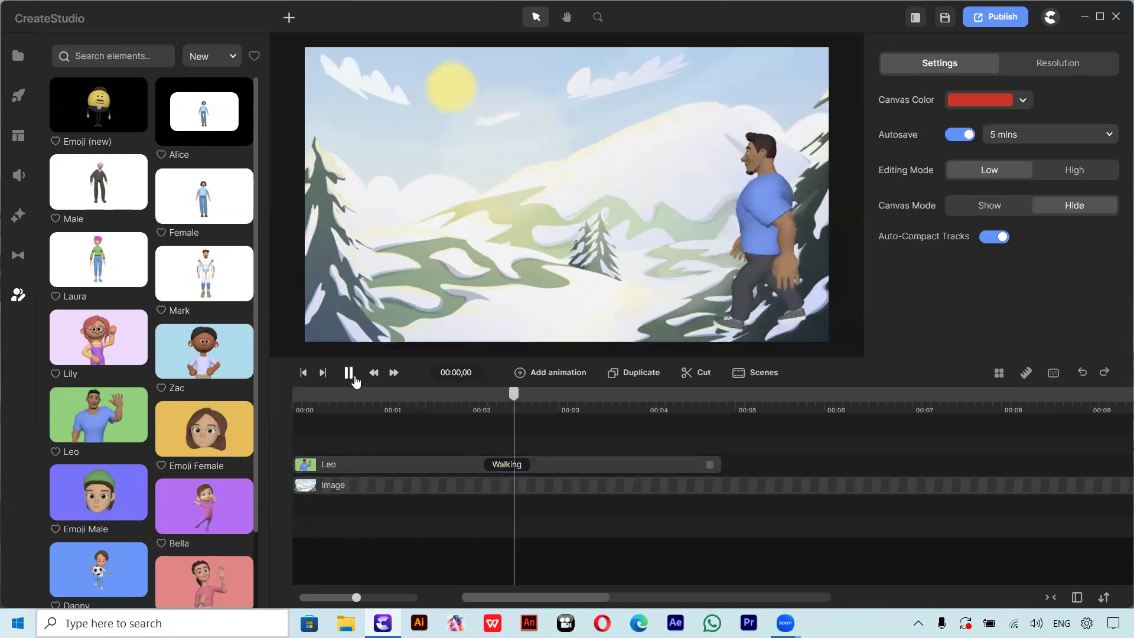
key("space")
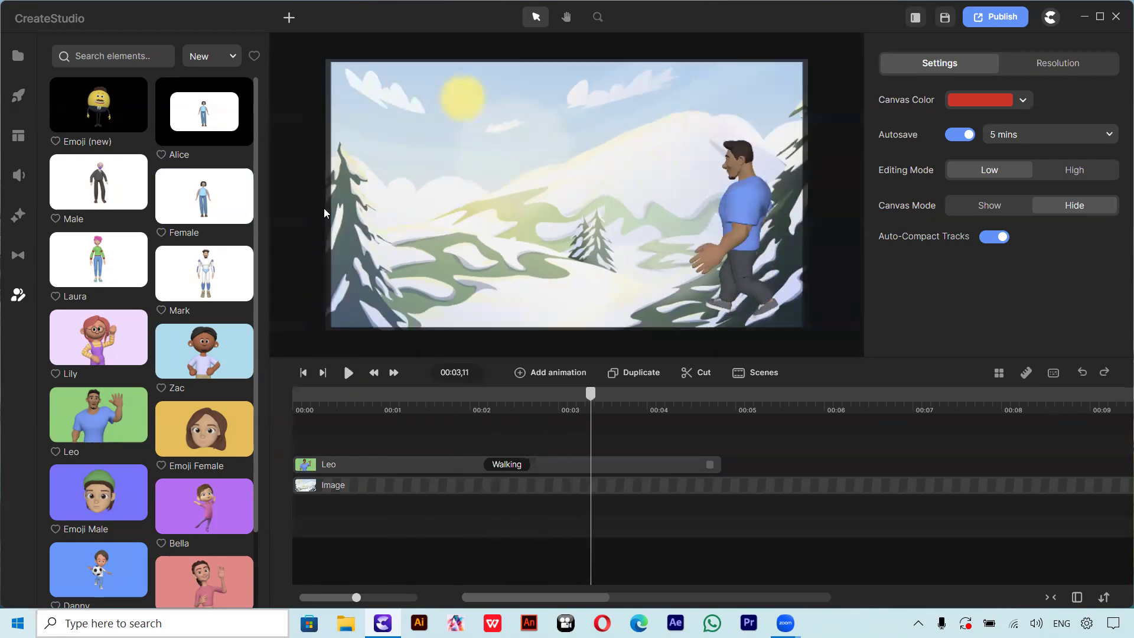
Delete the snowy mountain background image from the timeline.
right_click(388, 485)
left_click(407, 471)
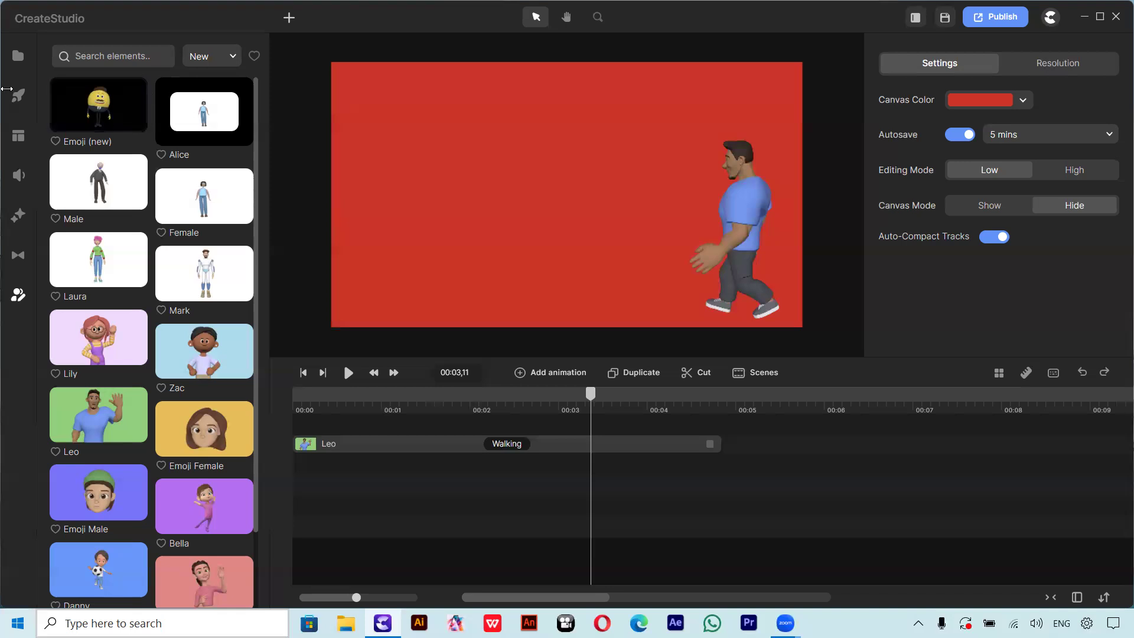
Find the Nature background in the image library and add it to the timeline beneath Leo's clip.
left_click(18, 95)
left_click(172, 115)
scroll(174, 363, "down", 10)
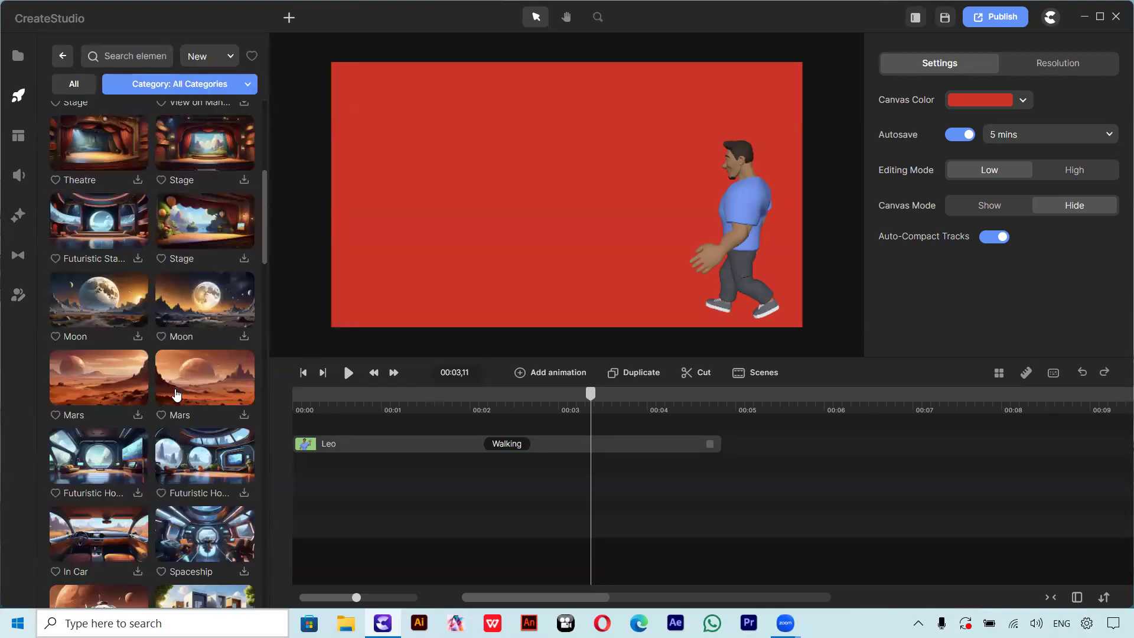
scroll(195, 414, "down", 15)
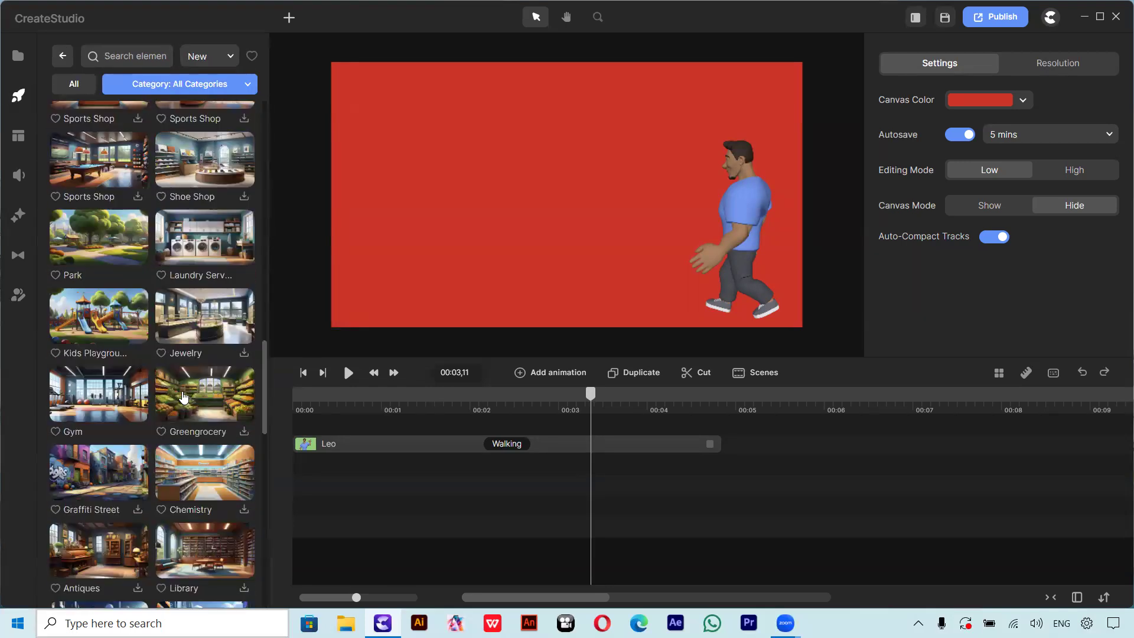
scroll(207, 466, "down", 3)
scroll(205, 454, "down", 15)
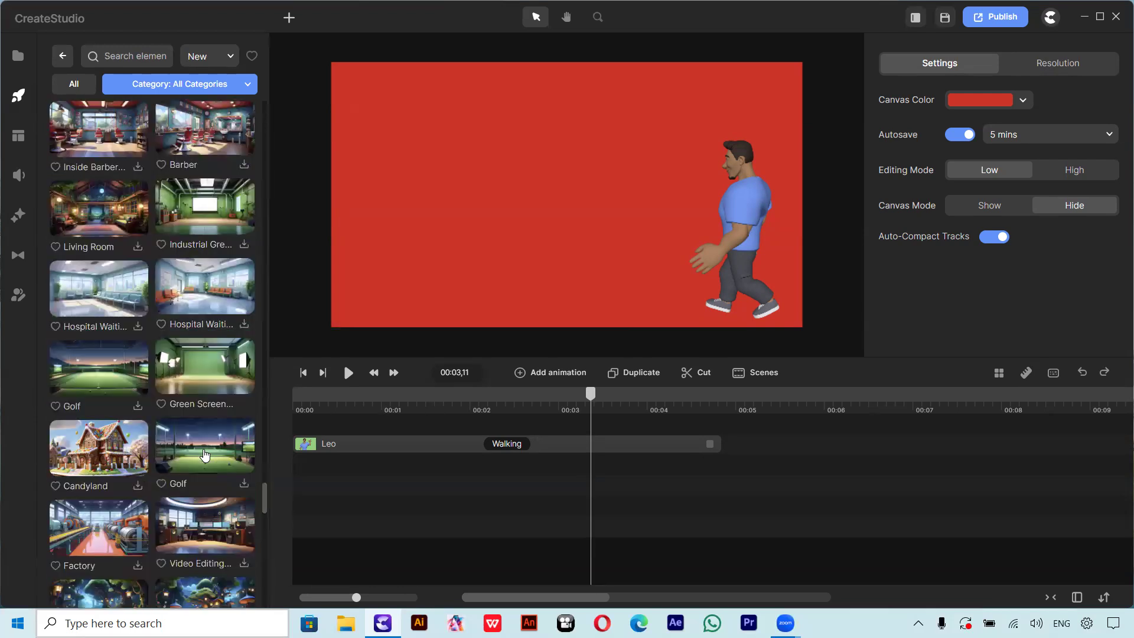
scroll(205, 454, "down", 10)
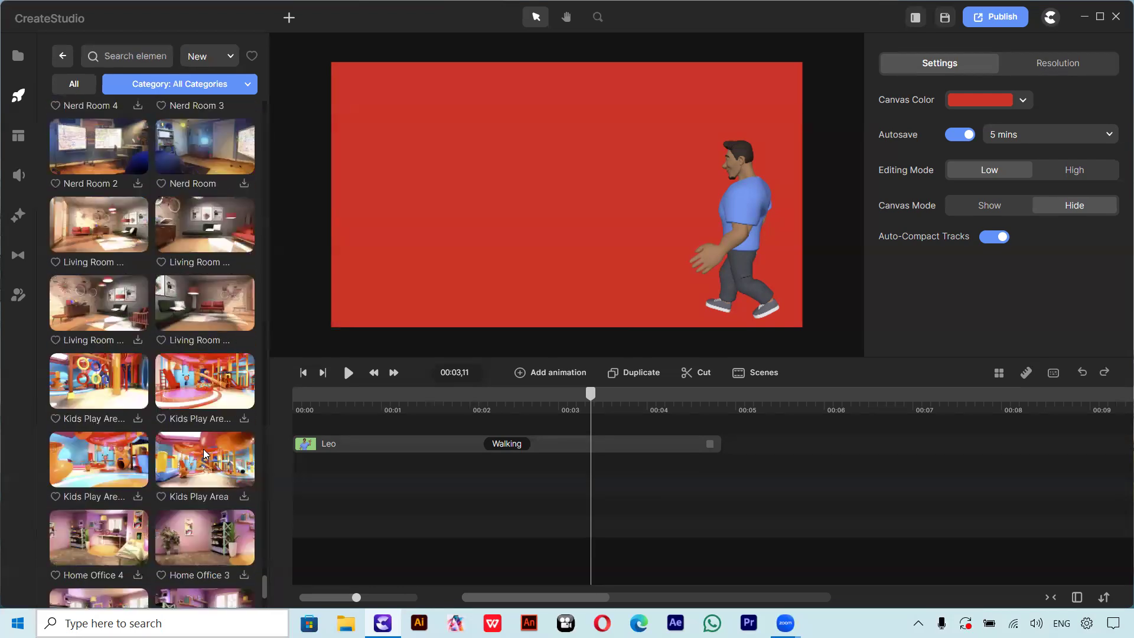
scroll(205, 454, "down", 10)
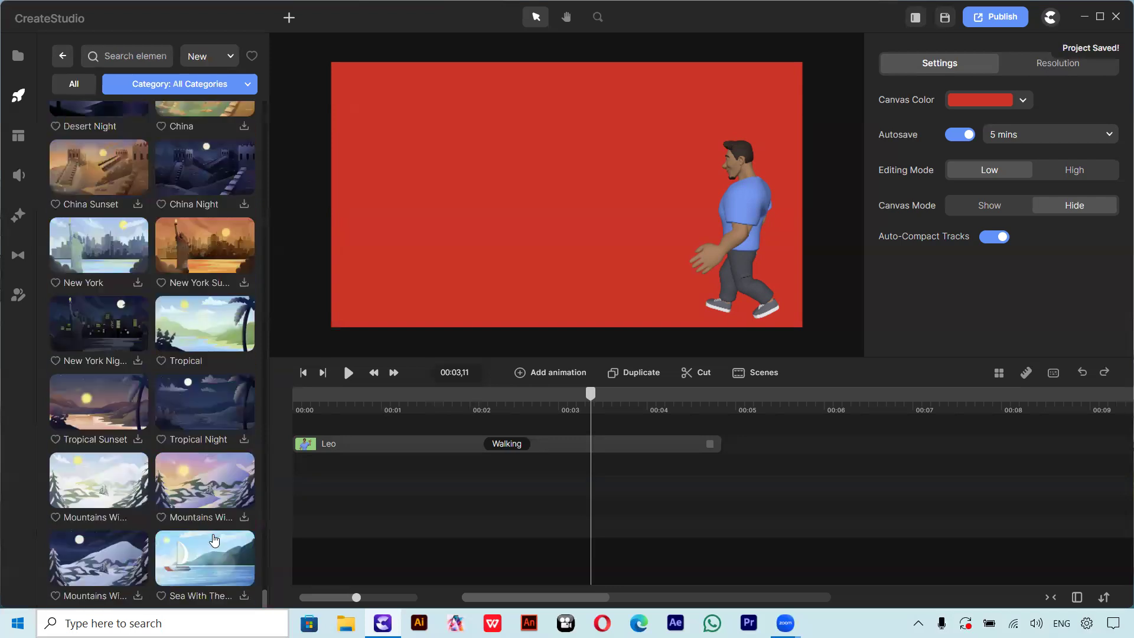
scroll(199, 503, "down", 5)
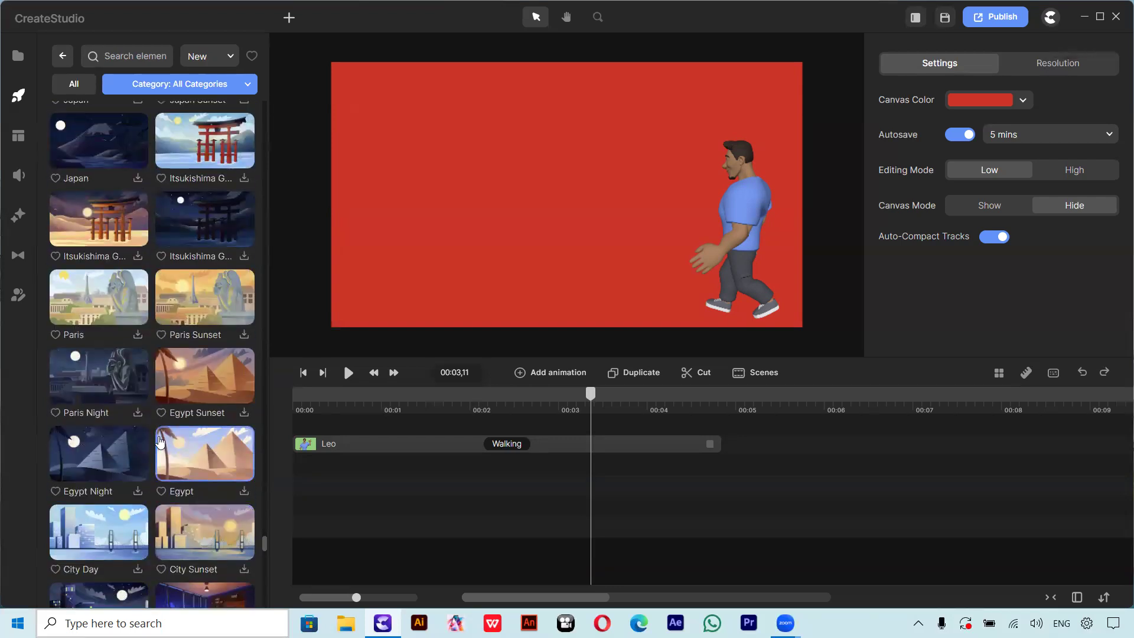
scroll(160, 440, "up", 10)
scroll(159, 441, "down", 7)
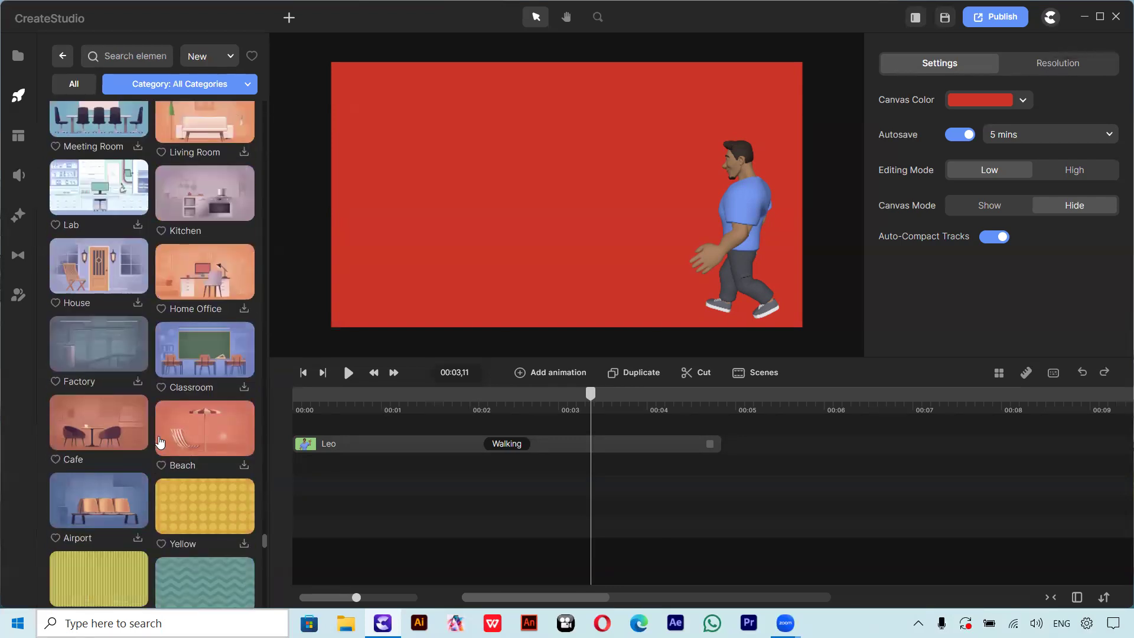
scroll(133, 417, "down", 15)
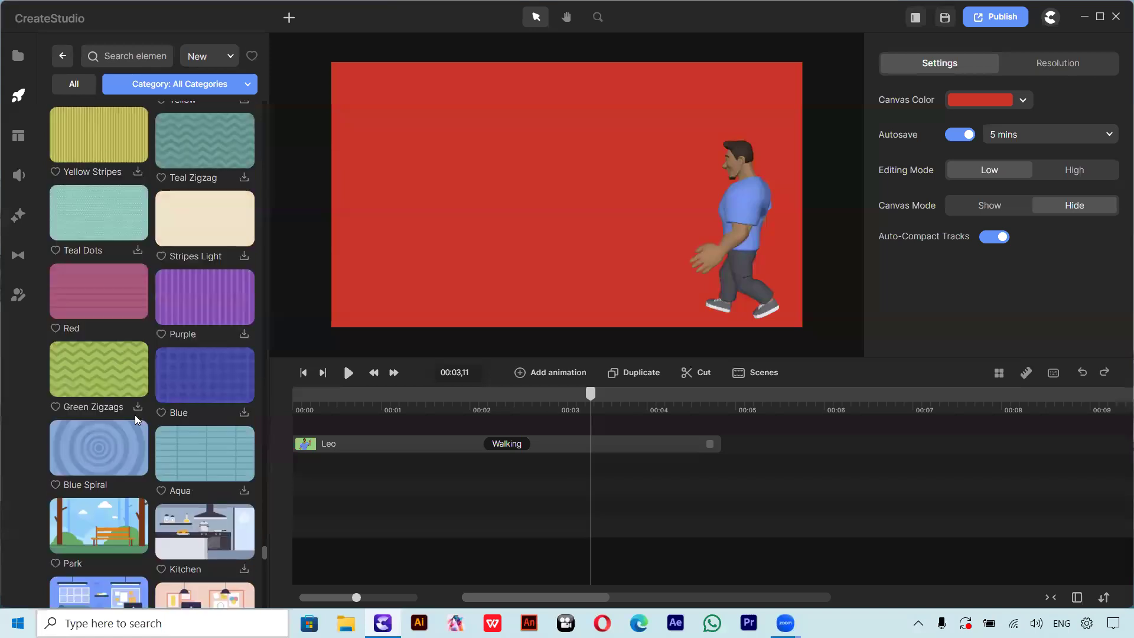
scroll(135, 420, "down", 1)
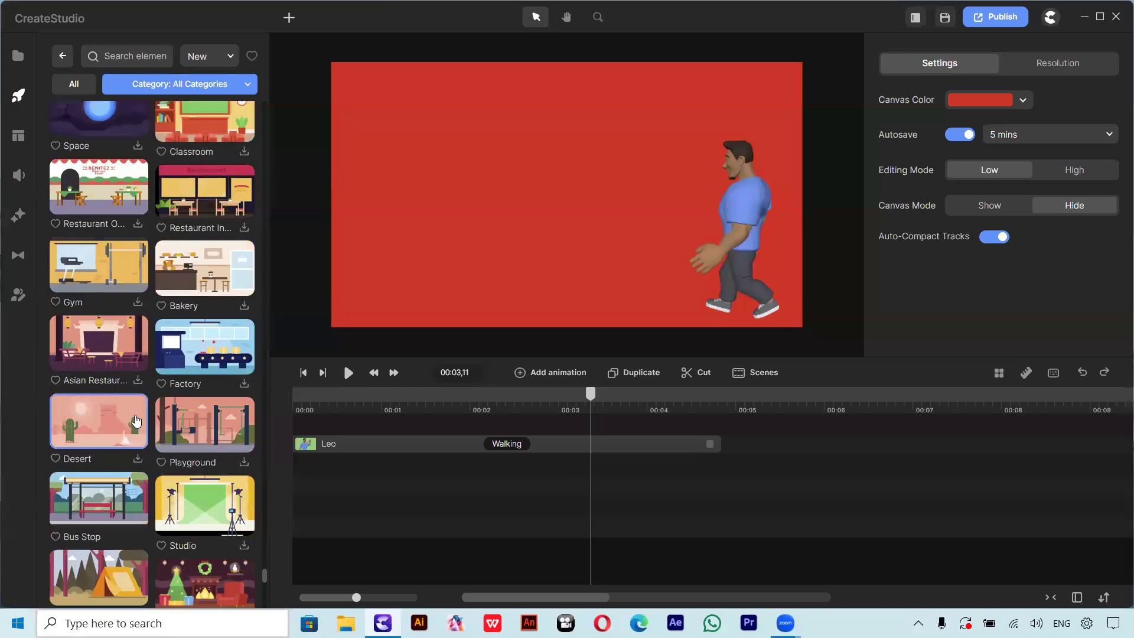
scroll(135, 420, "down", 8)
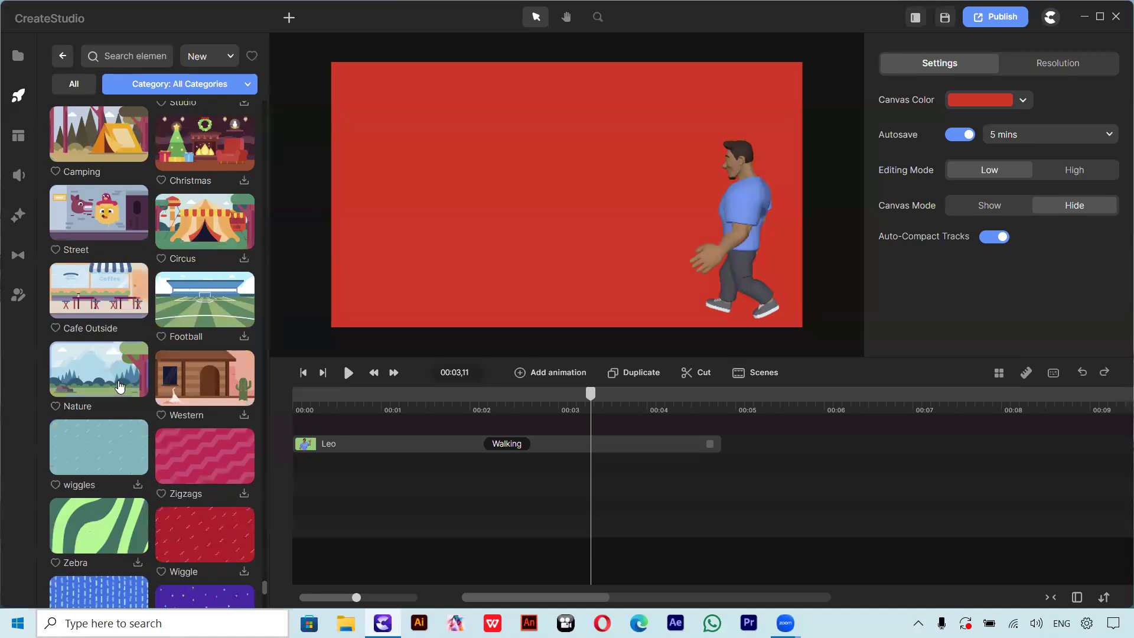
left_click_drag(119, 386, 332, 478)
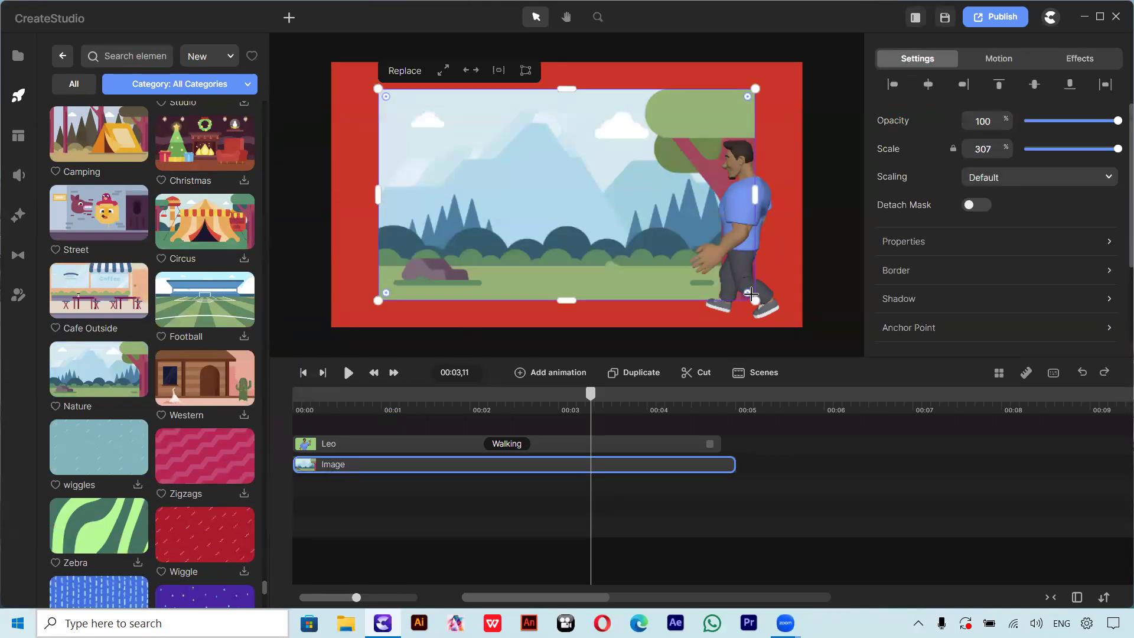
Enlarge the Nature background to about 405% so it covers the whole canvas, then shift Leo slightly left, away from the tree.
left_click_drag(755, 298, 816, 335)
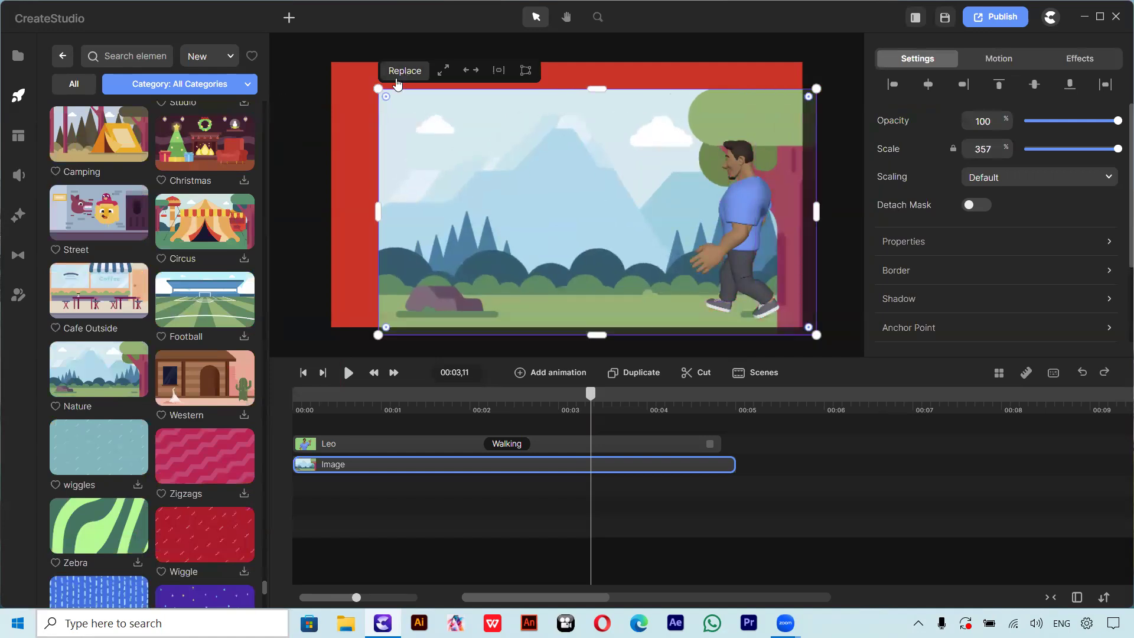
left_click_drag(379, 88, 319, 55)
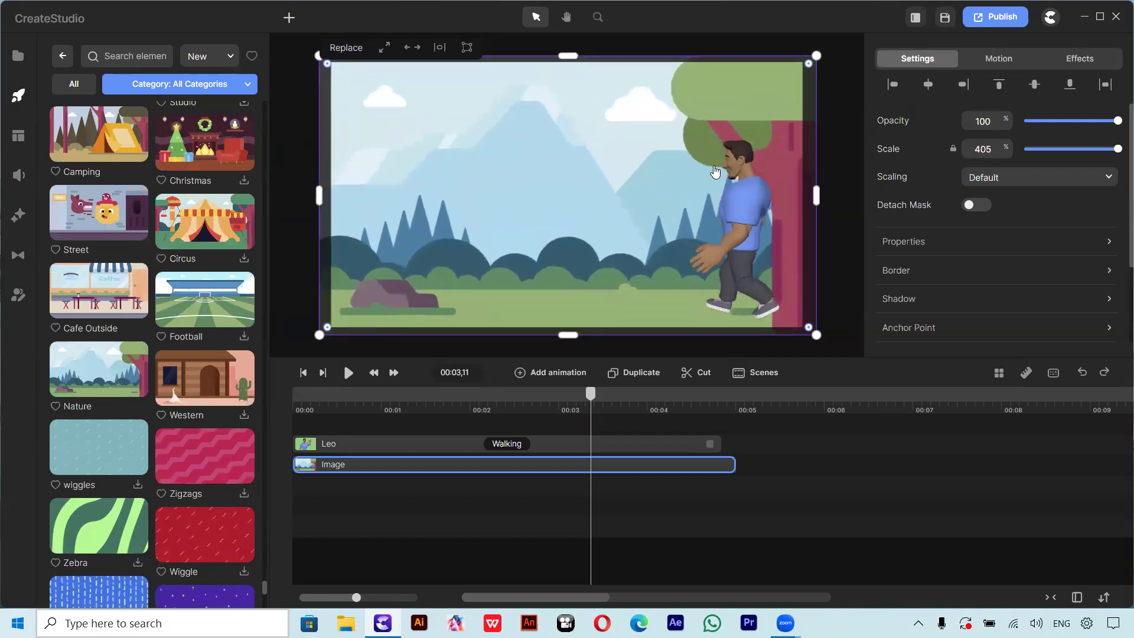
left_click(826, 173)
left_click(752, 190)
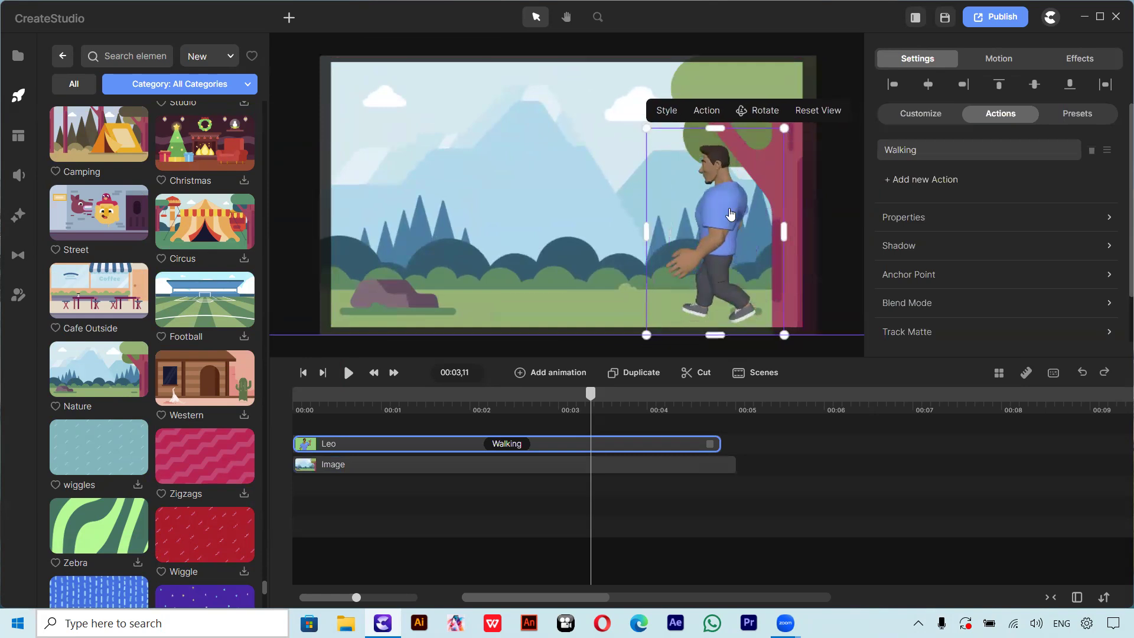
Play the scene from the beginning to check Leo against the new background, then return to about 3.8 seconds.
left_click_drag(583, 400, 293, 415)
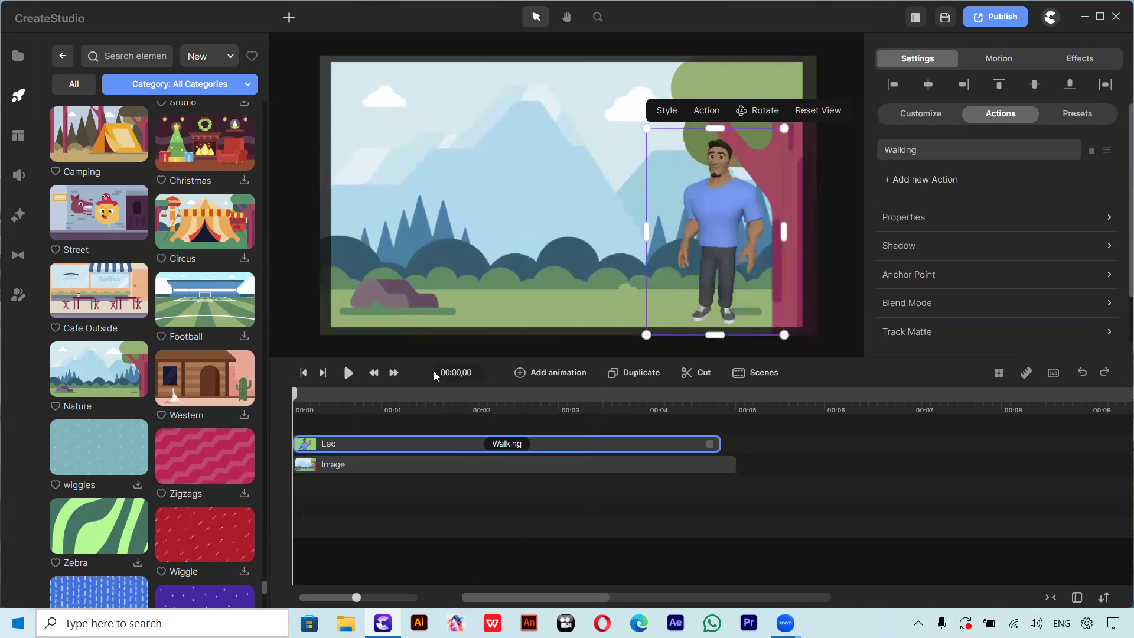
left_click(352, 374)
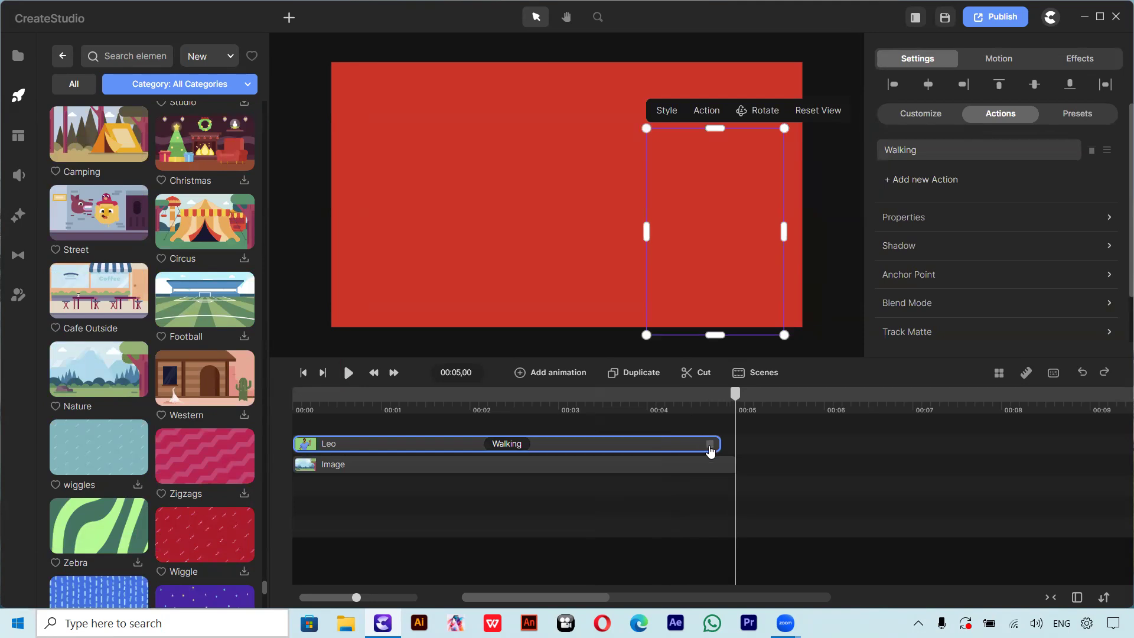
left_click(635, 397)
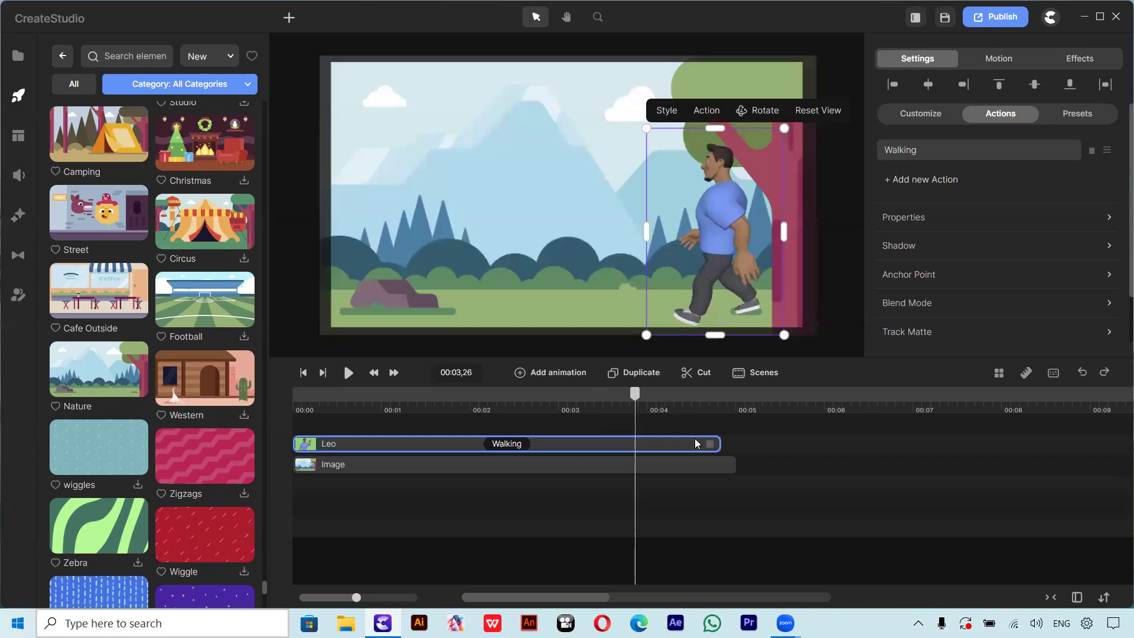
Extend both the background image clip and Leo's walking clip to just past 8 seconds.
left_click_drag(733, 464, 1026, 463)
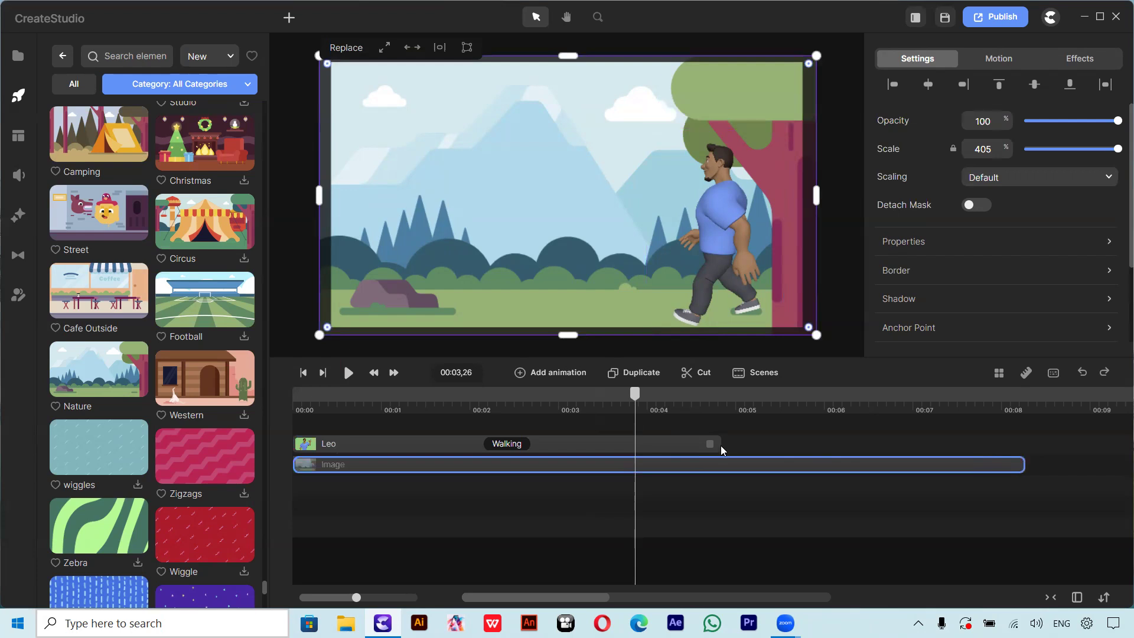
left_click_drag(712, 442, 1008, 443)
Scrub through and play back the lengthened scene to check Leo's walk from start to end.
left_click_drag(634, 384, 322, 393)
left_click_drag(568, 409, 779, 412)
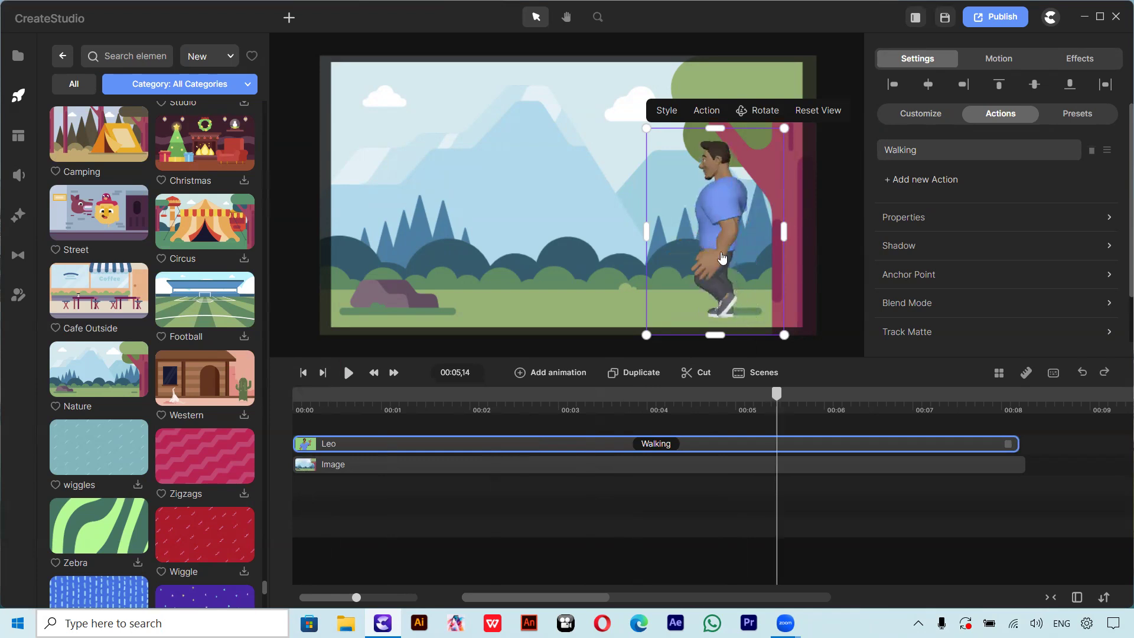
left_click_drag(725, 407, 214, 438)
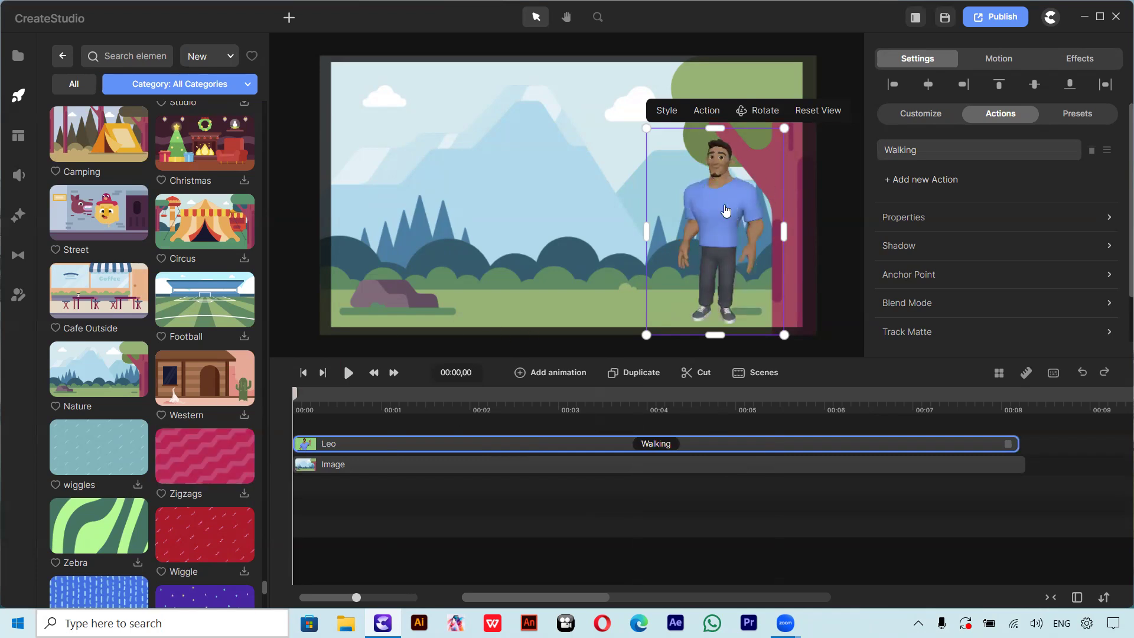
left_click(349, 372)
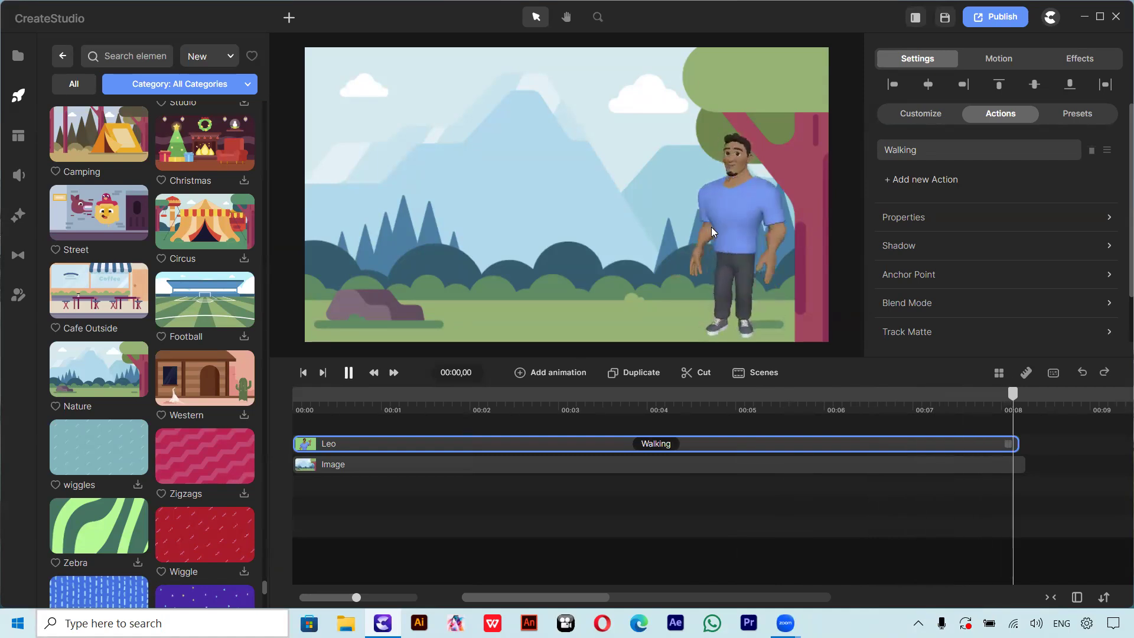
mouse_move(1032, 401)
left_mouse_down()
mouse_move(963, 412)
mouse_move(1024, 418)
left_mouse_up()
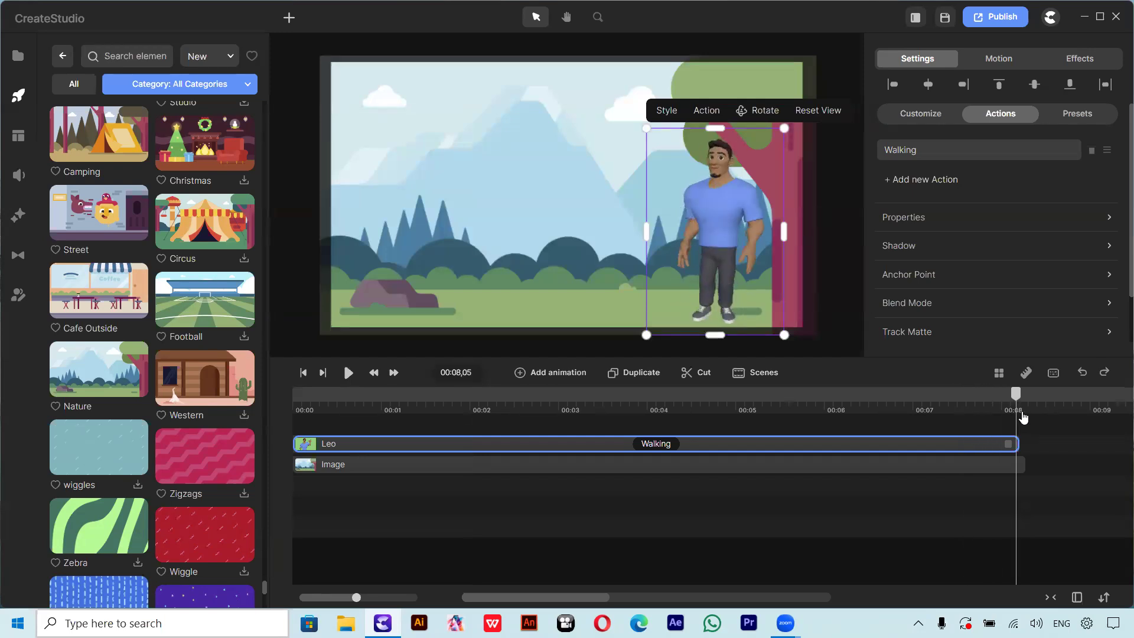
left_click_drag(1024, 418, 307, 496)
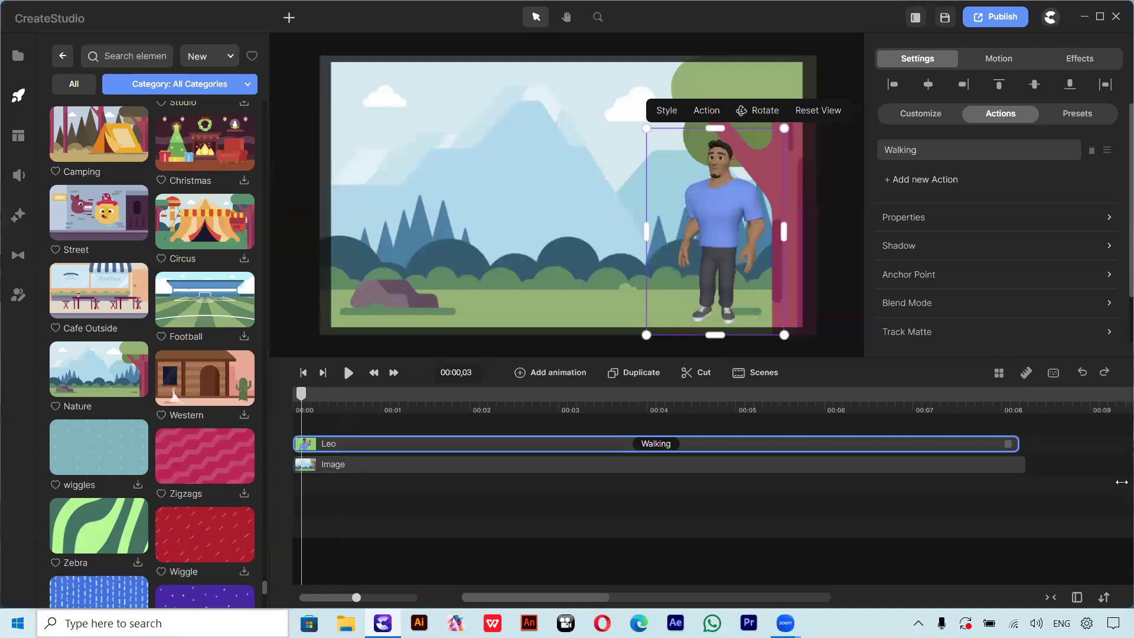
Try shortening Leo's clip to about 4.2 seconds and play back the scene.
left_click_drag(1008, 443, 653, 436)
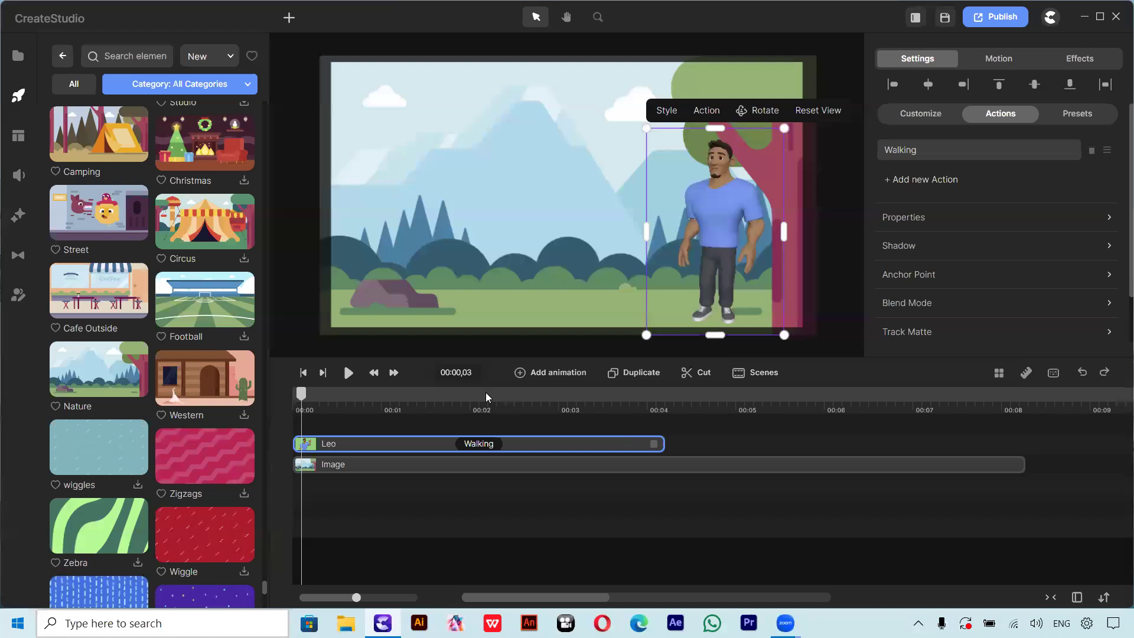
left_click(350, 372)
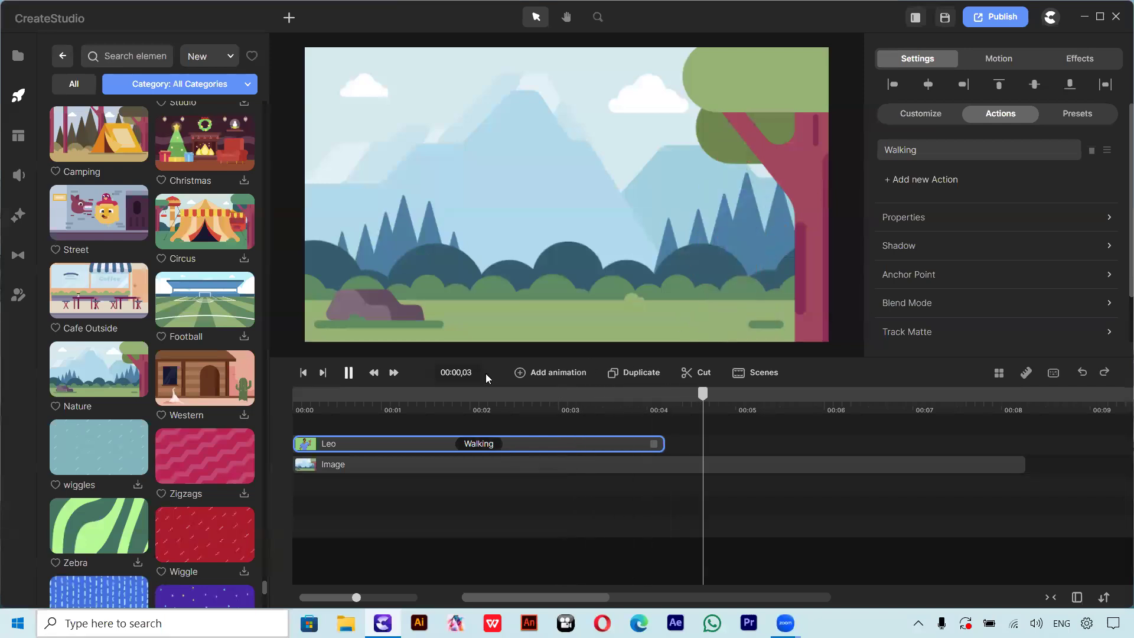
left_click(355, 374)
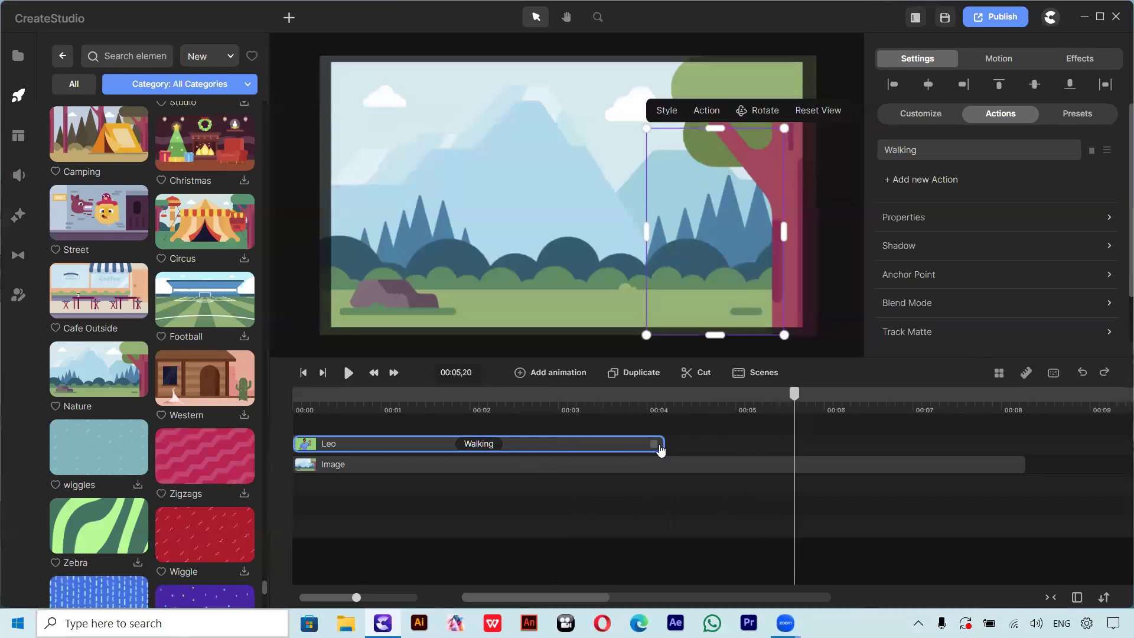
Extend Leo's clip so that it ends together with the background image clip at about 8.3 seconds.
left_click_drag(653, 444, 1024, 444)
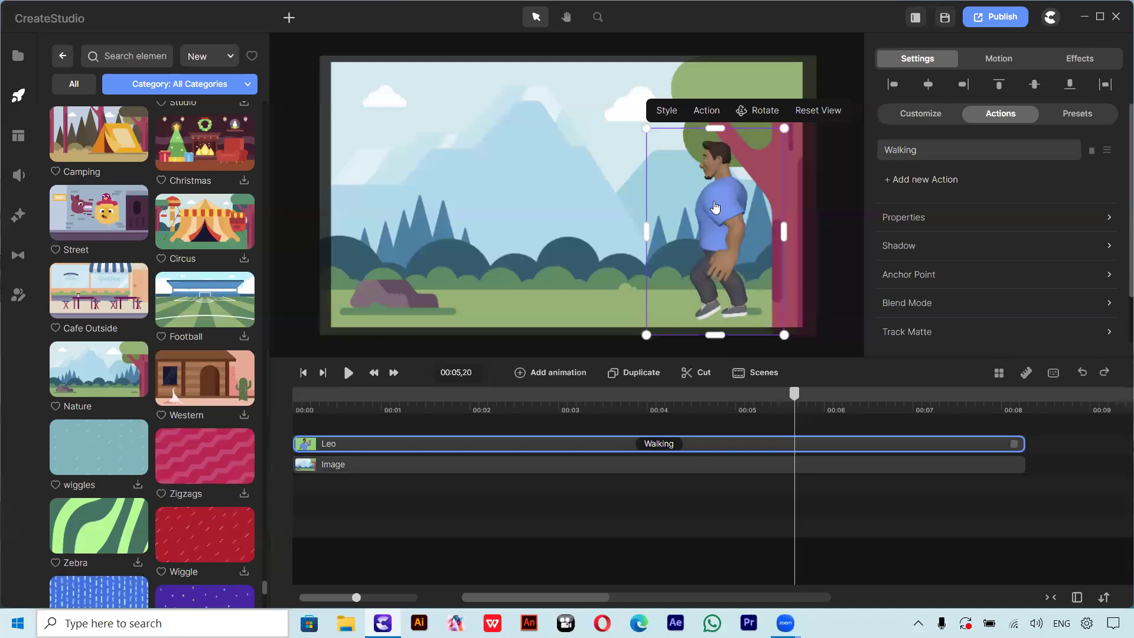
left_click(985, 522)
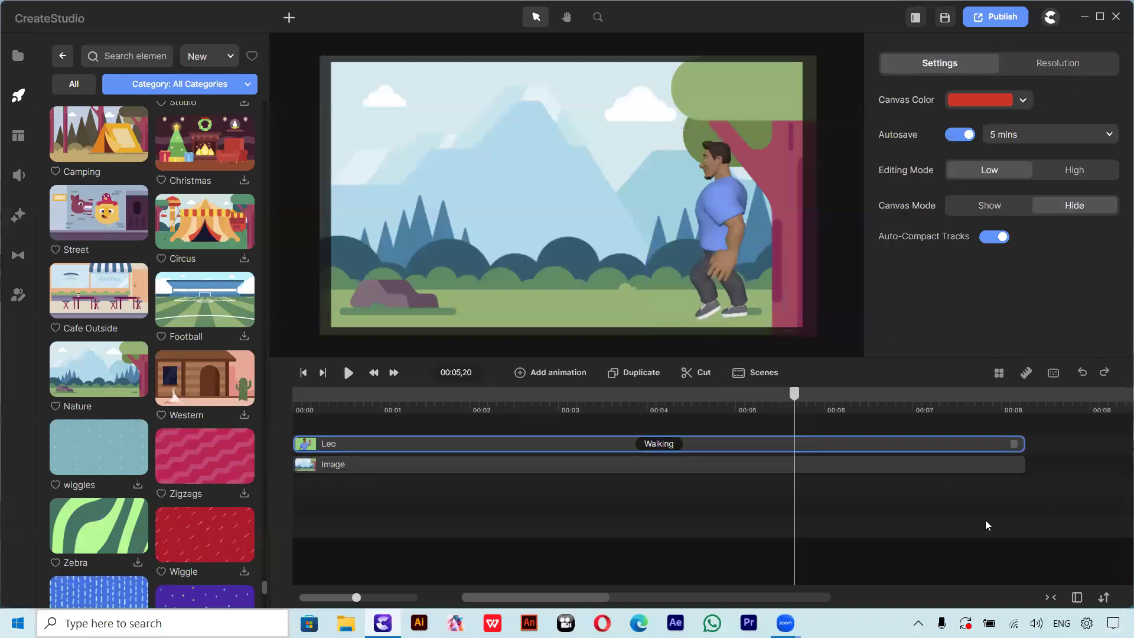
Add a Position animation with Smooth easing to Leo's walking clip with the playhead at about 3.7 seconds.
left_click(478, 446)
left_click(655, 448)
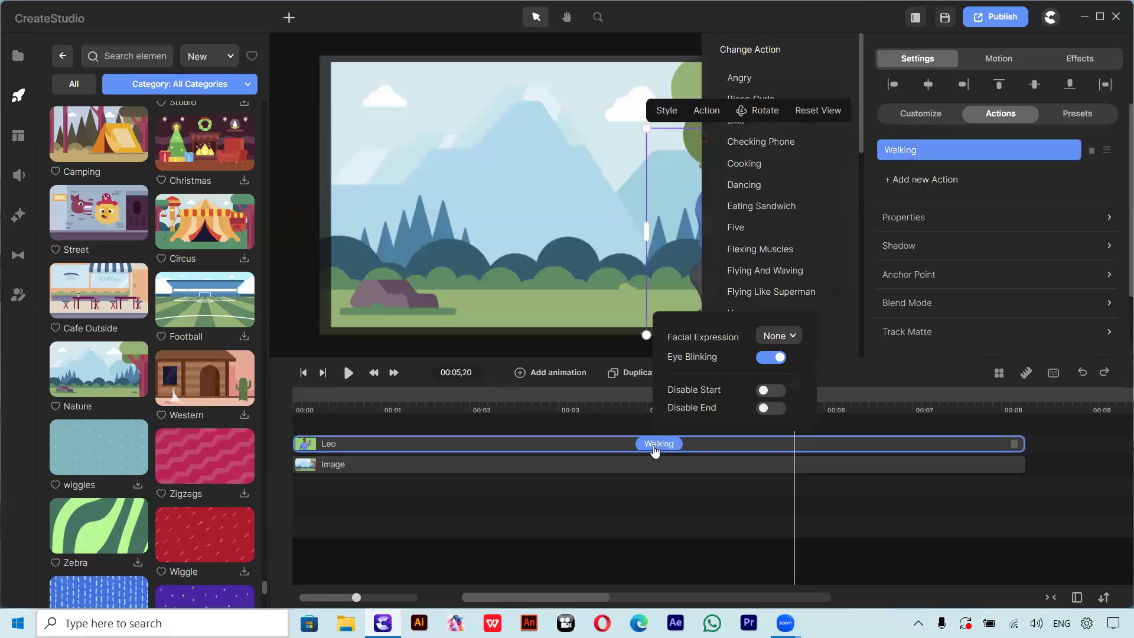
left_click(621, 394)
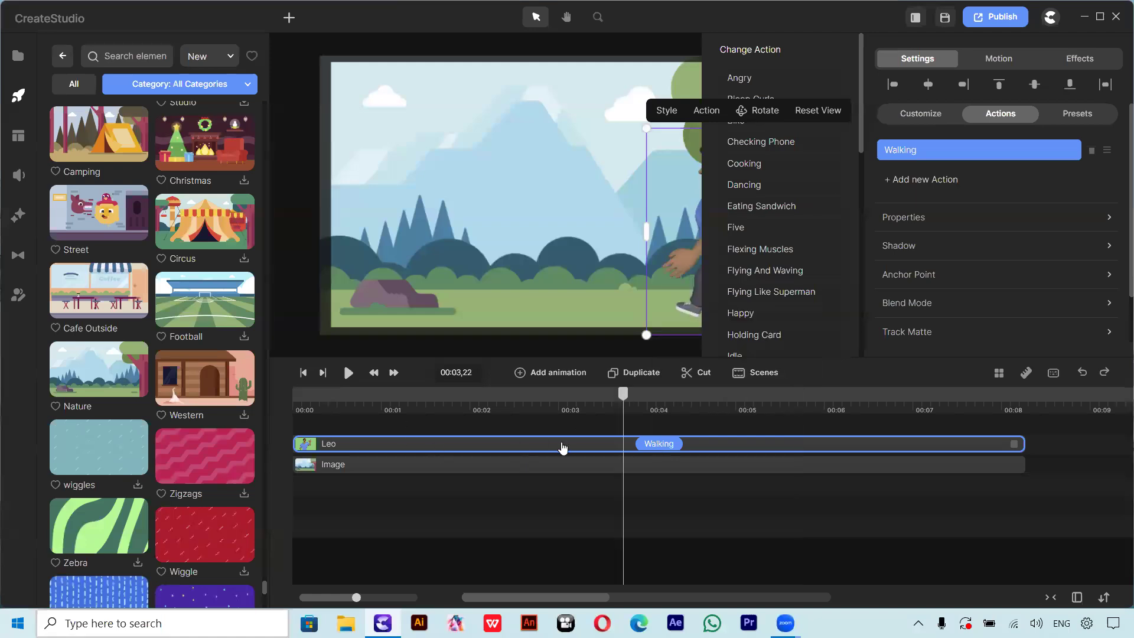
left_click(521, 373)
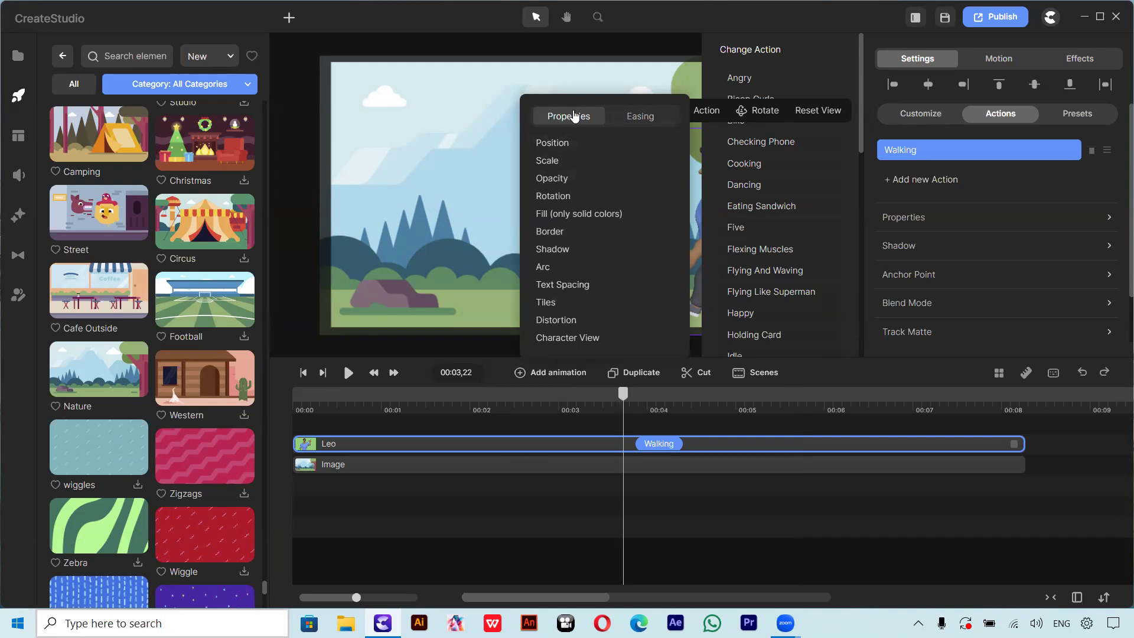
left_click(556, 146)
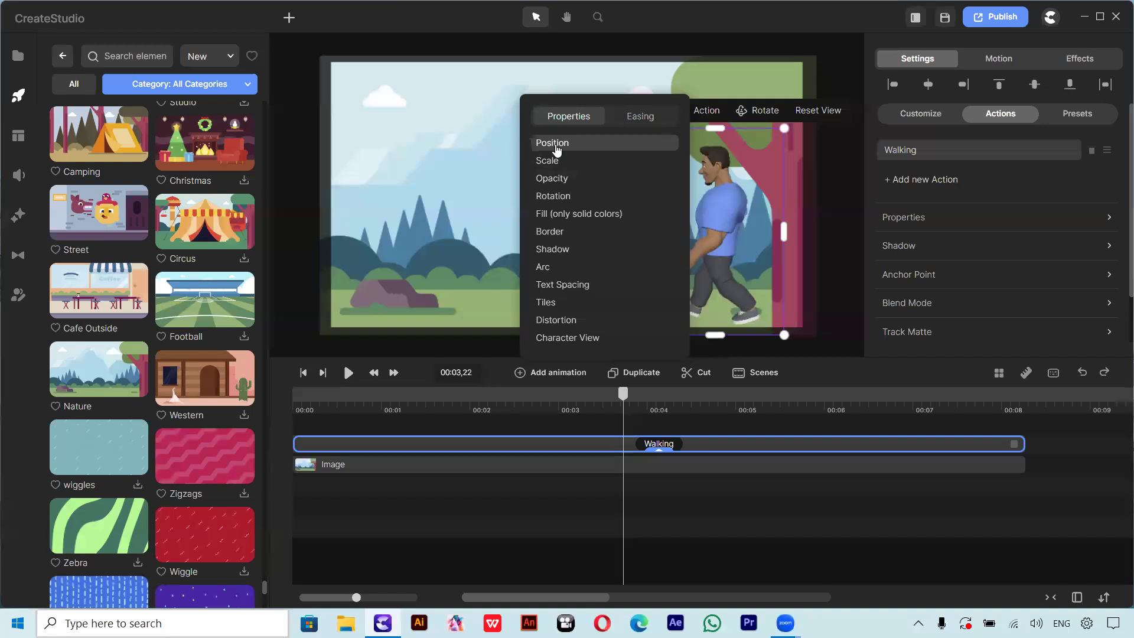
left_click(632, 120)
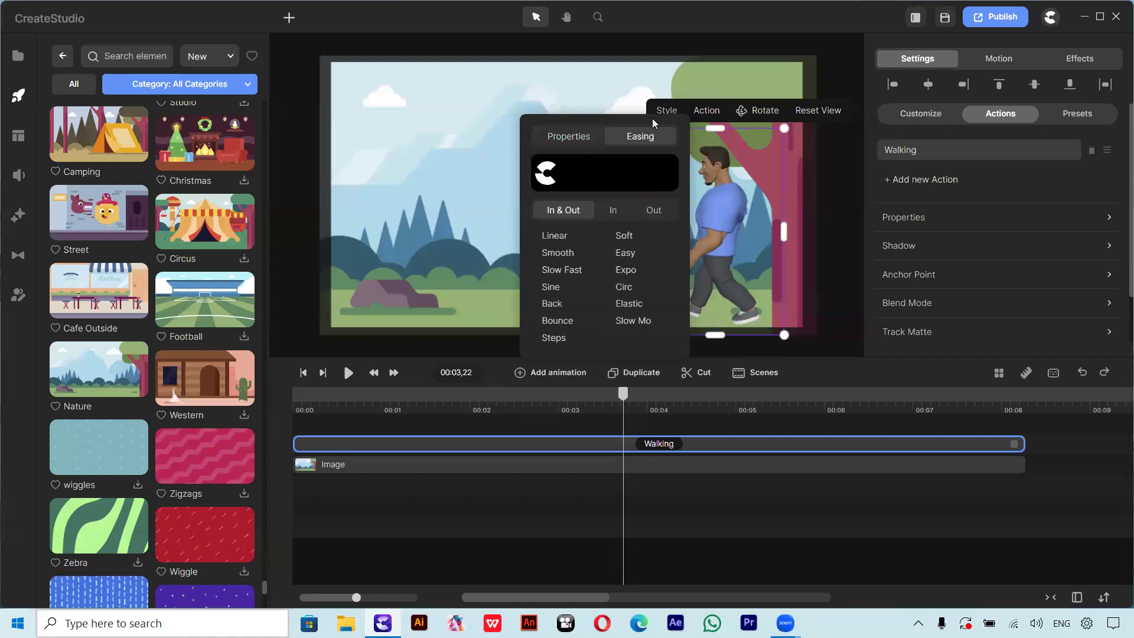
left_click(561, 255)
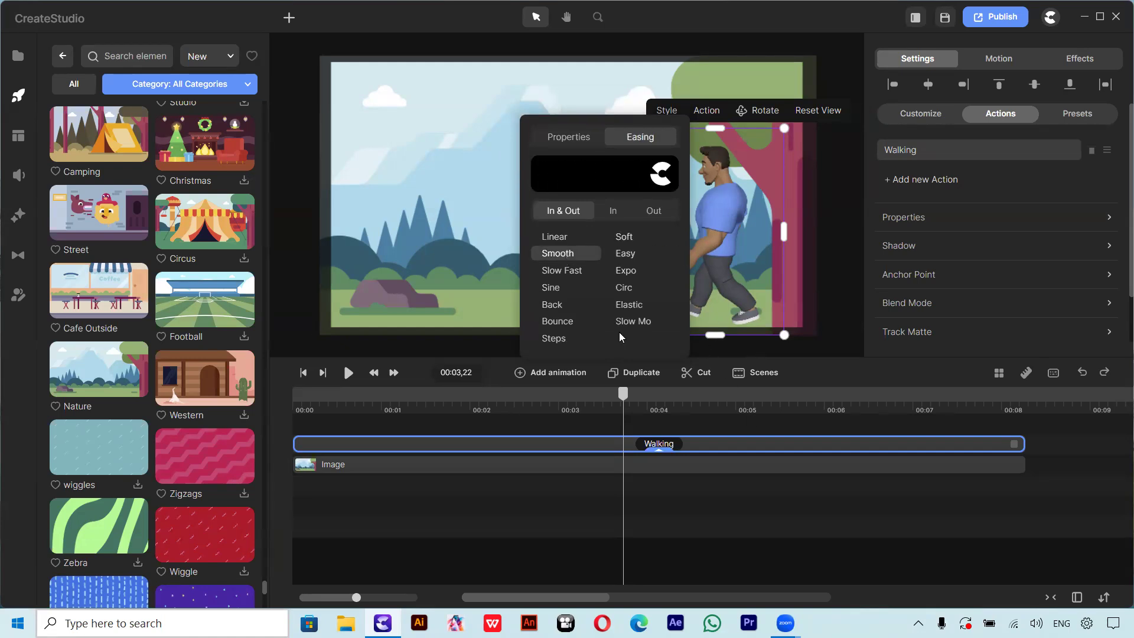
Play the scene from the start to the end to check Leo's position animation.
left_click(825, 375)
left_click_drag(624, 394, 268, 426)
left_click(348, 374)
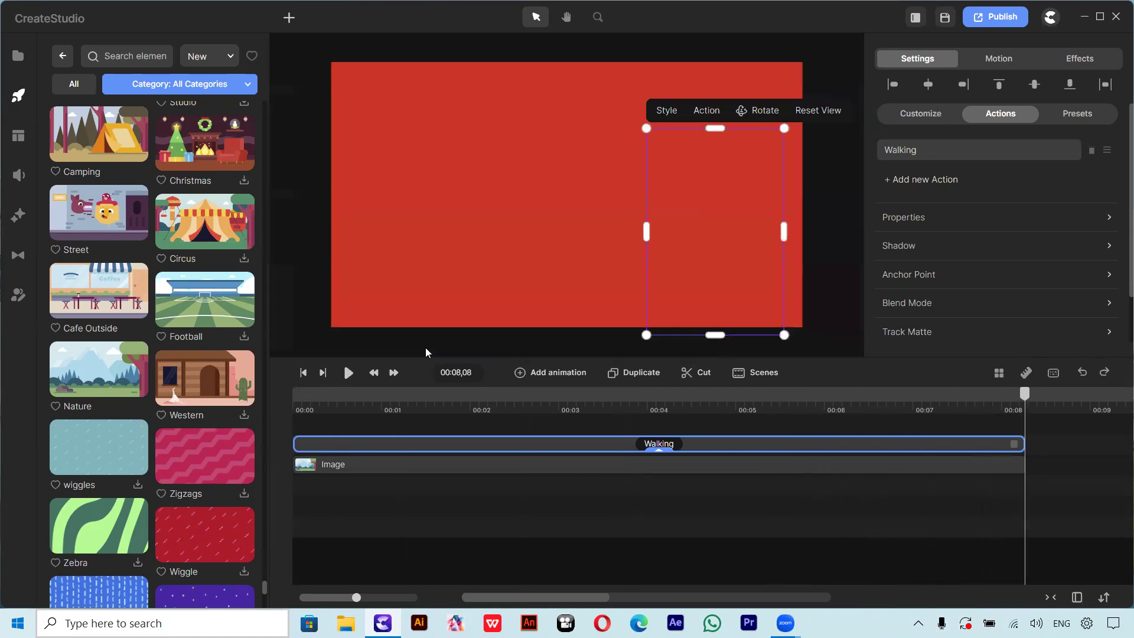
Stretch Leo's position animation across his whole clip, moving its start keyframe to about 00:00,03 and its end keyframe to about 00:08,04.
left_click_drag(1025, 403, 850, 415)
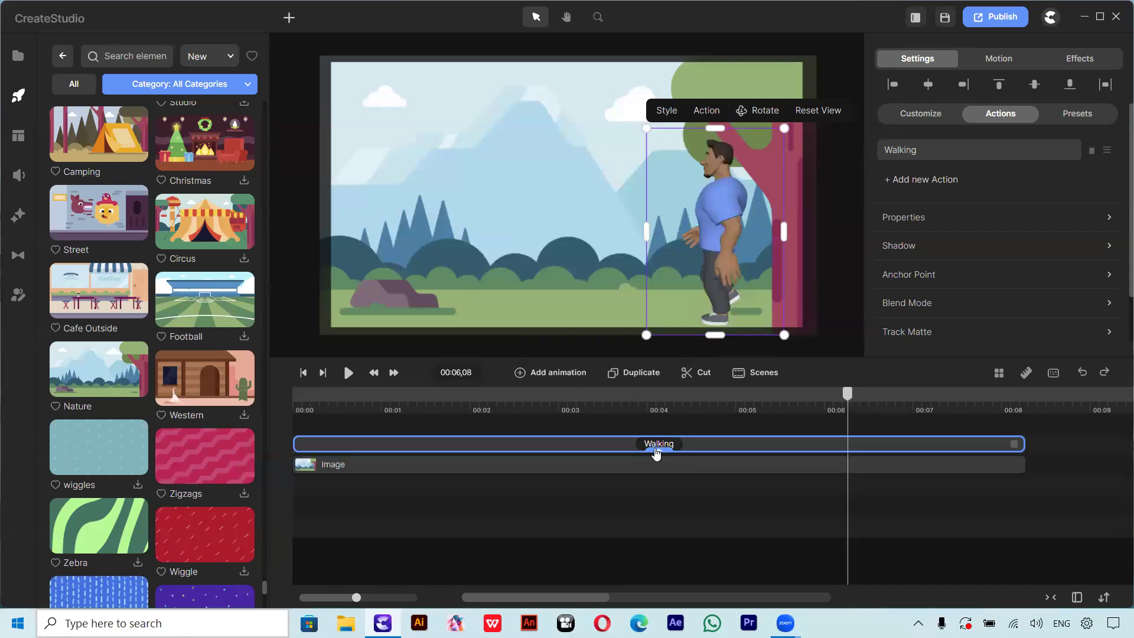
left_click(663, 452)
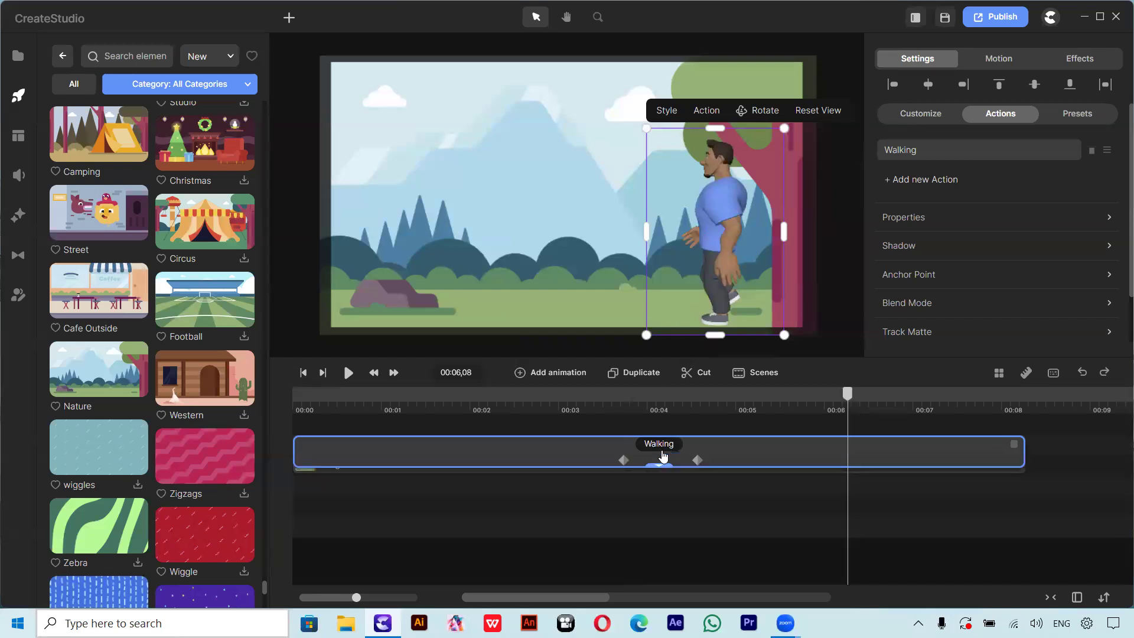
mouse_move(703, 450)
left_click_drag(566, 458, 296, 456)
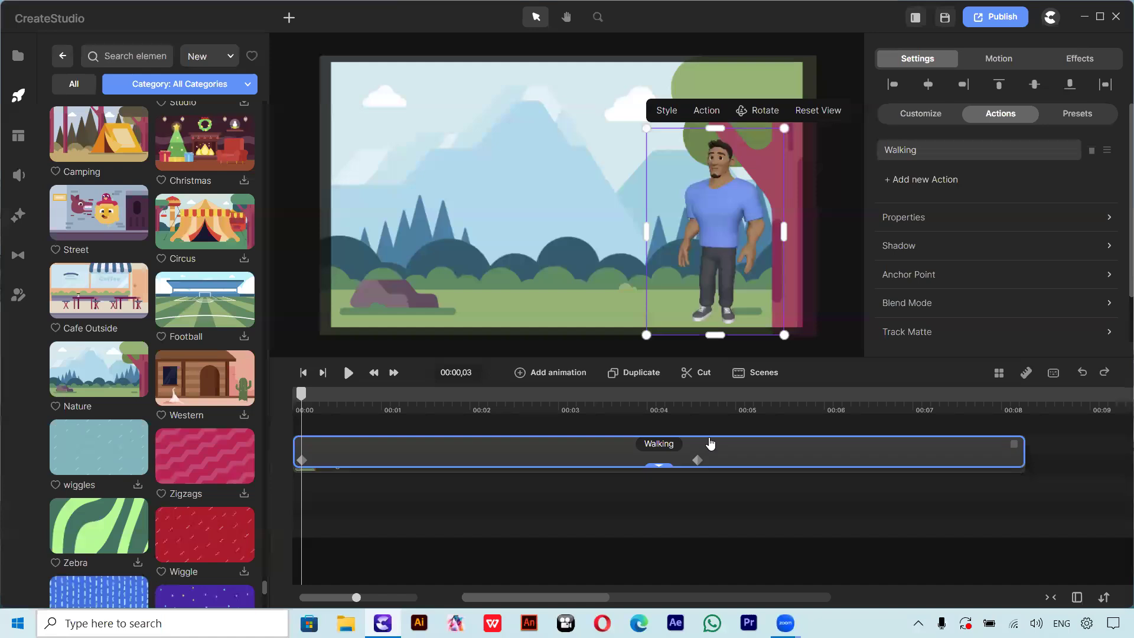
left_click_drag(720, 457, 1016, 467)
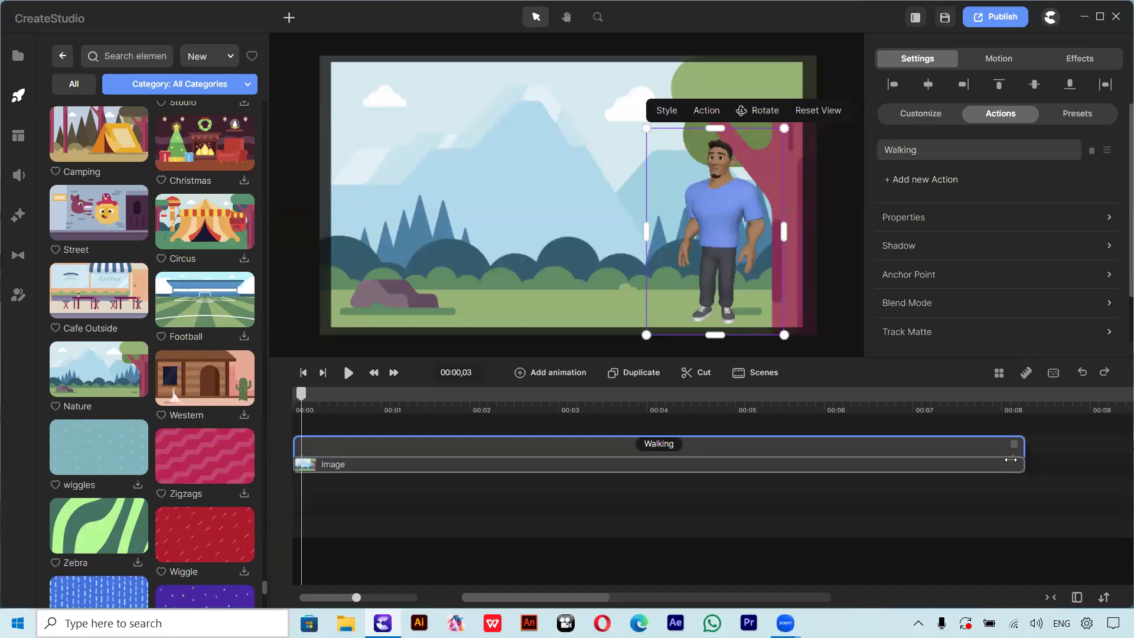
Play the scene to check Leo's movement with the stretched keyframes, stopping at about 00:06,20.
left_click(1013, 460)
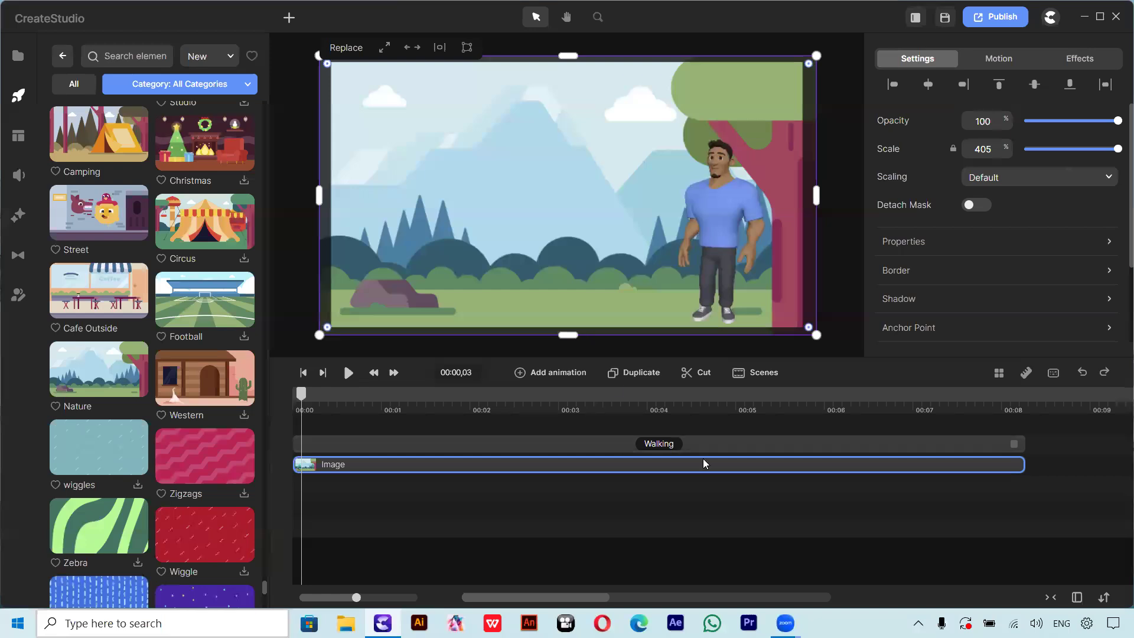
left_click(349, 373)
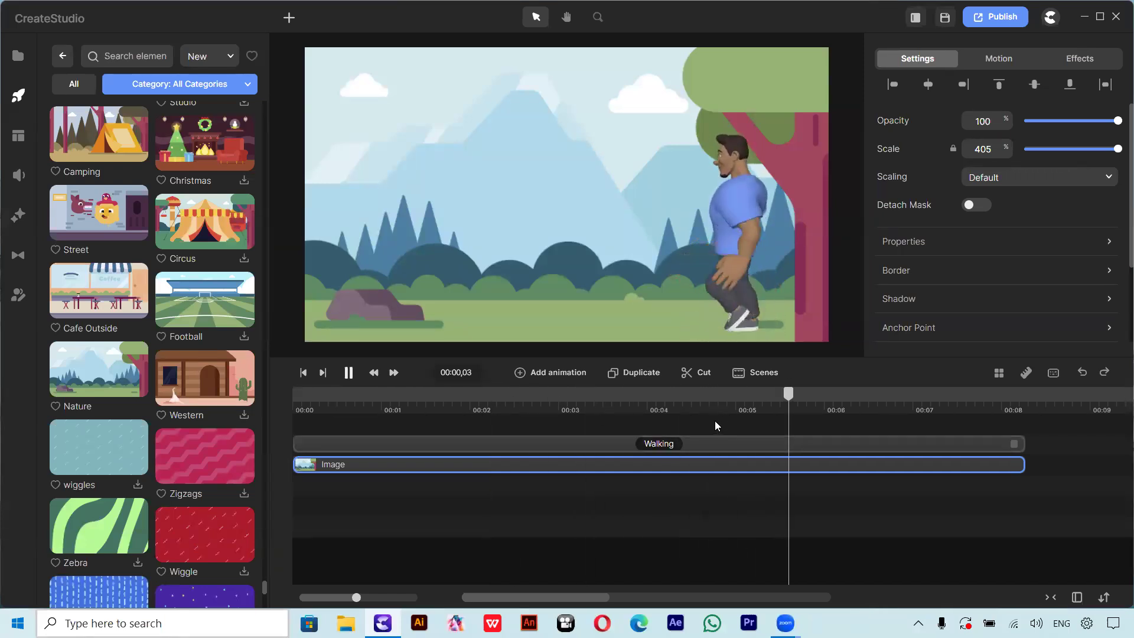
left_click(699, 477)
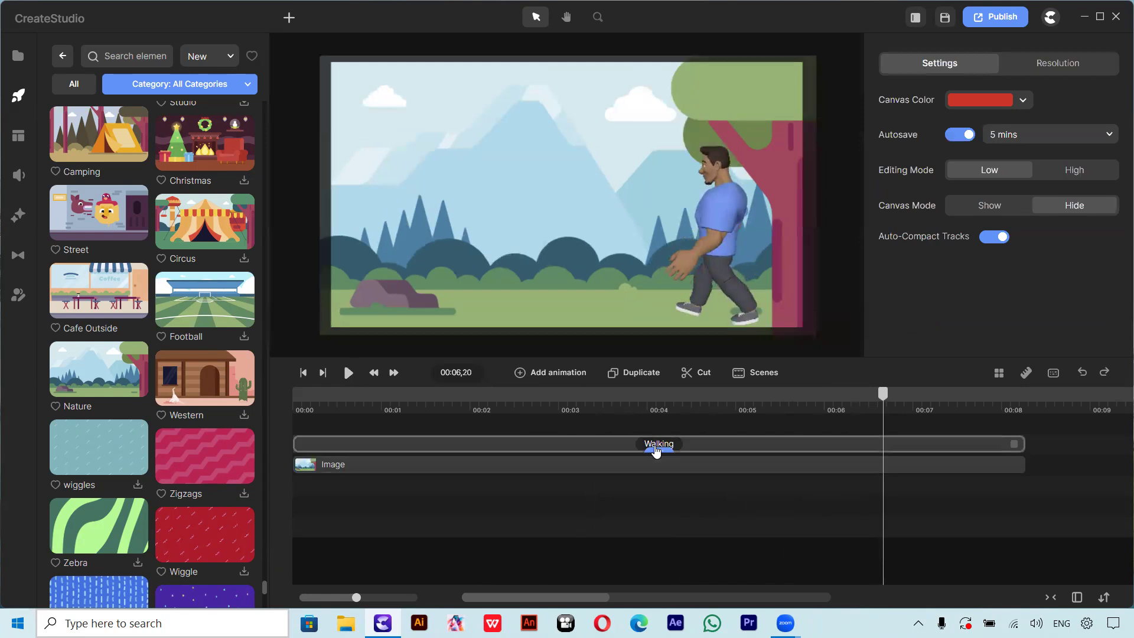
At the end keyframe of Leo's position animation, move him across the background to the rock.
left_click(659, 454)
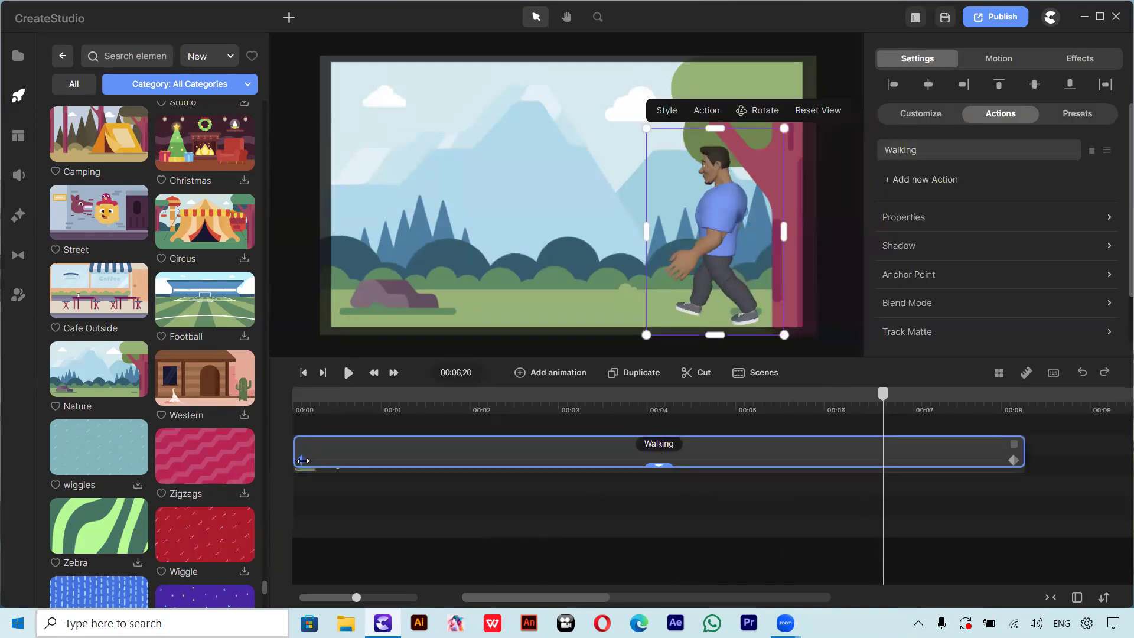
left_click(302, 459)
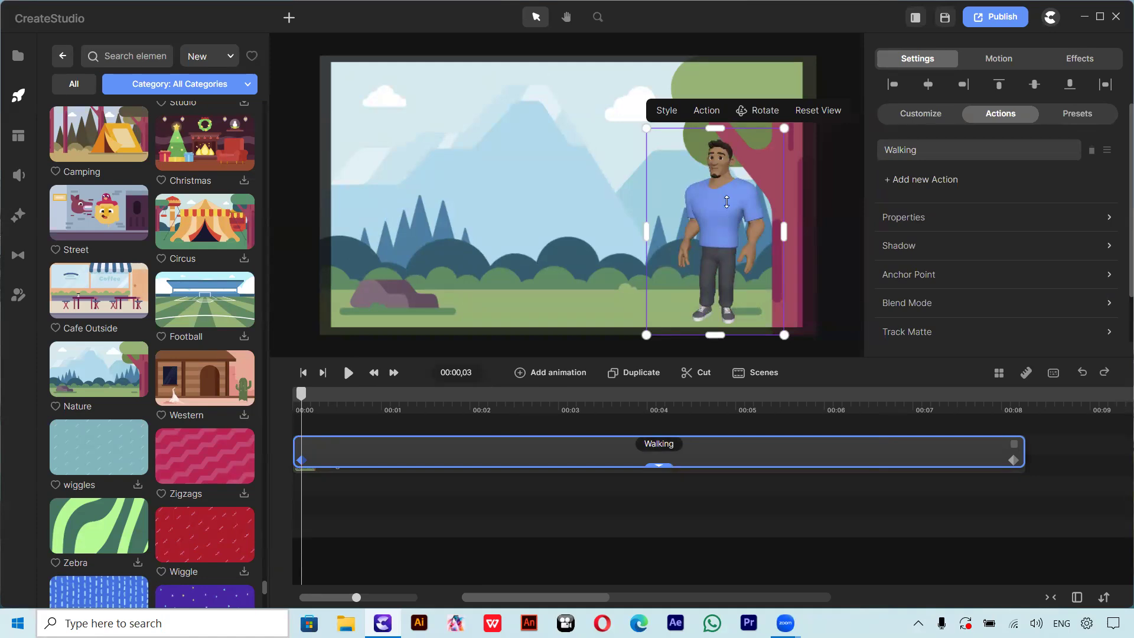
left_click(1013, 461)
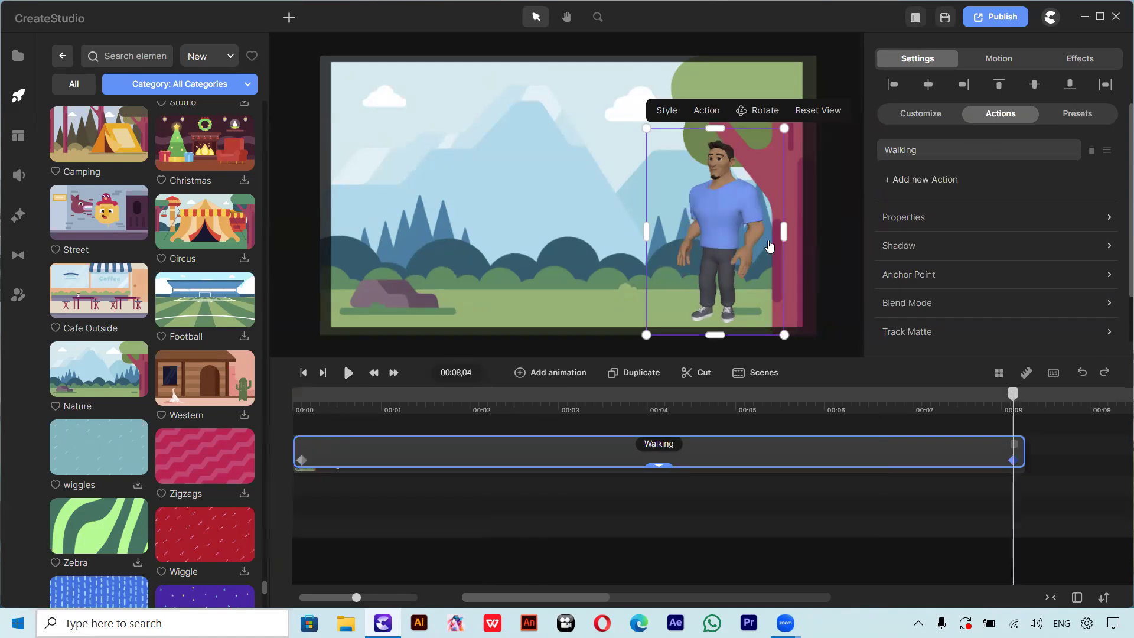
left_click_drag(690, 222, 332, 223)
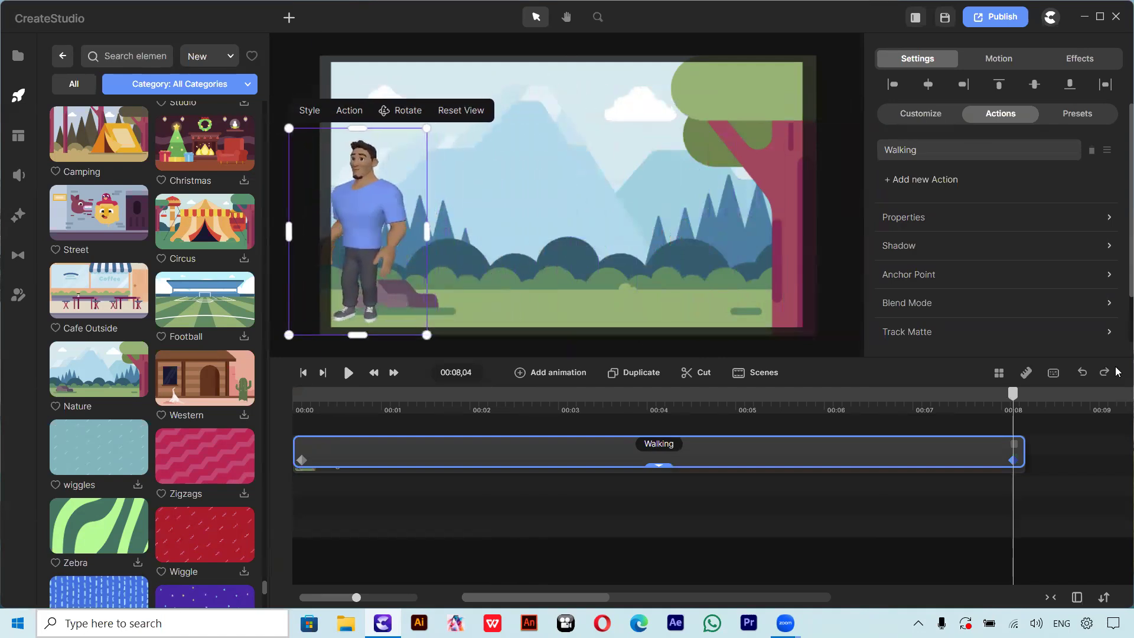
Play the scene from the start to check Leo's walk, then return the playhead to about 00:00,02.
left_click_drag(1012, 397, 294, 402)
left_click(348, 377)
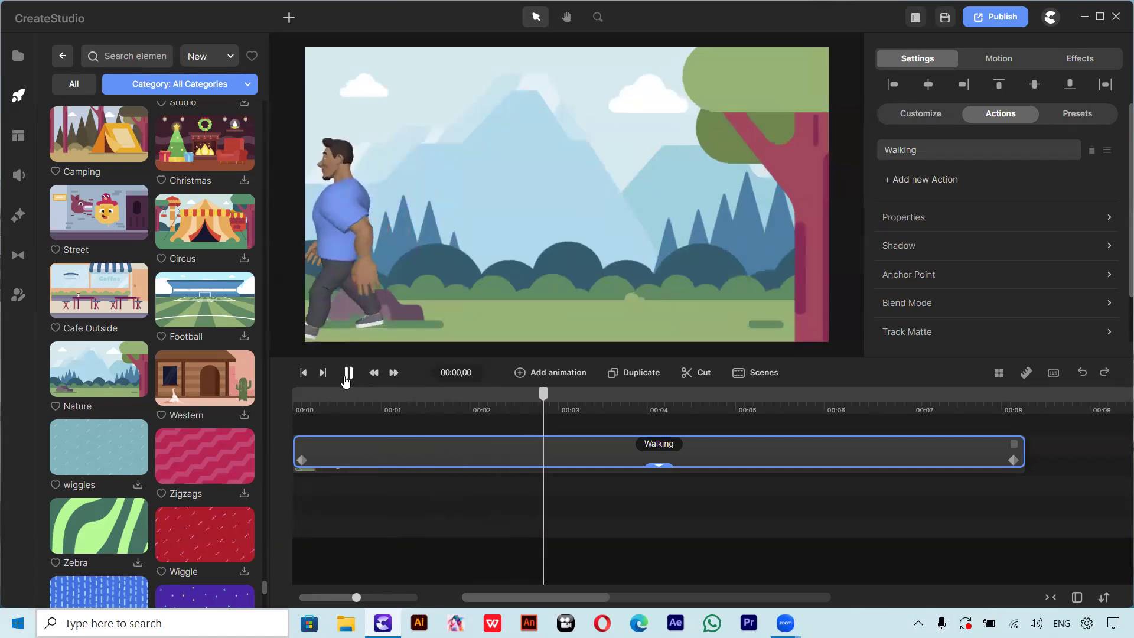
left_click(347, 381)
left_click_drag(561, 396, 297, 426)
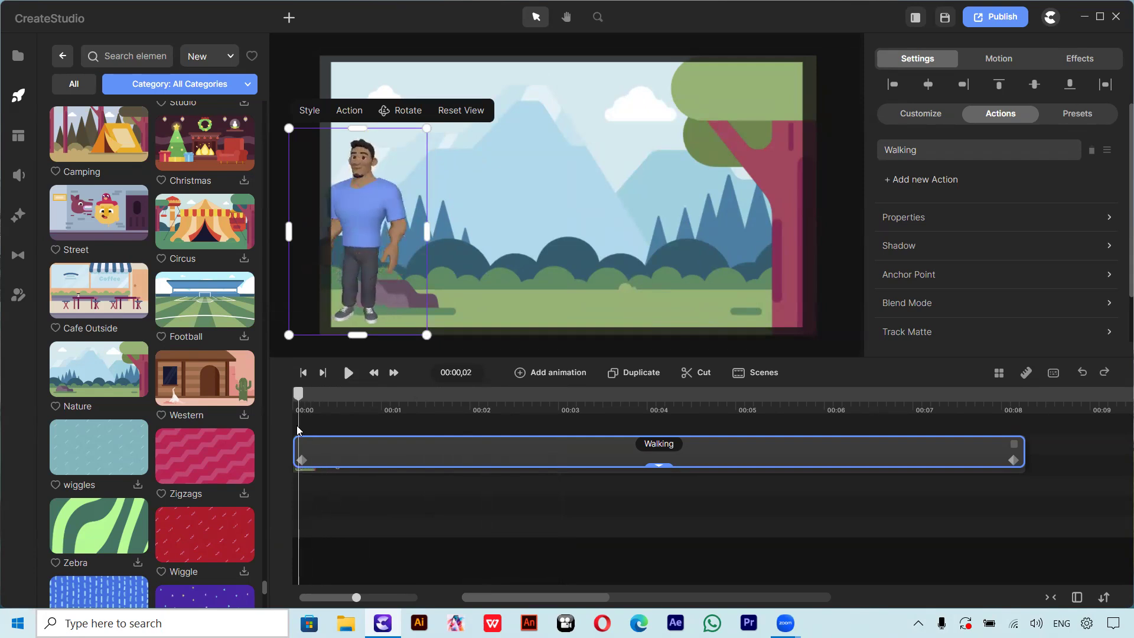
Shift Leo's position keyframes to about 00:00,06 and 00:08,02, and place him in front of the tree at the first one.
left_click(309, 460)
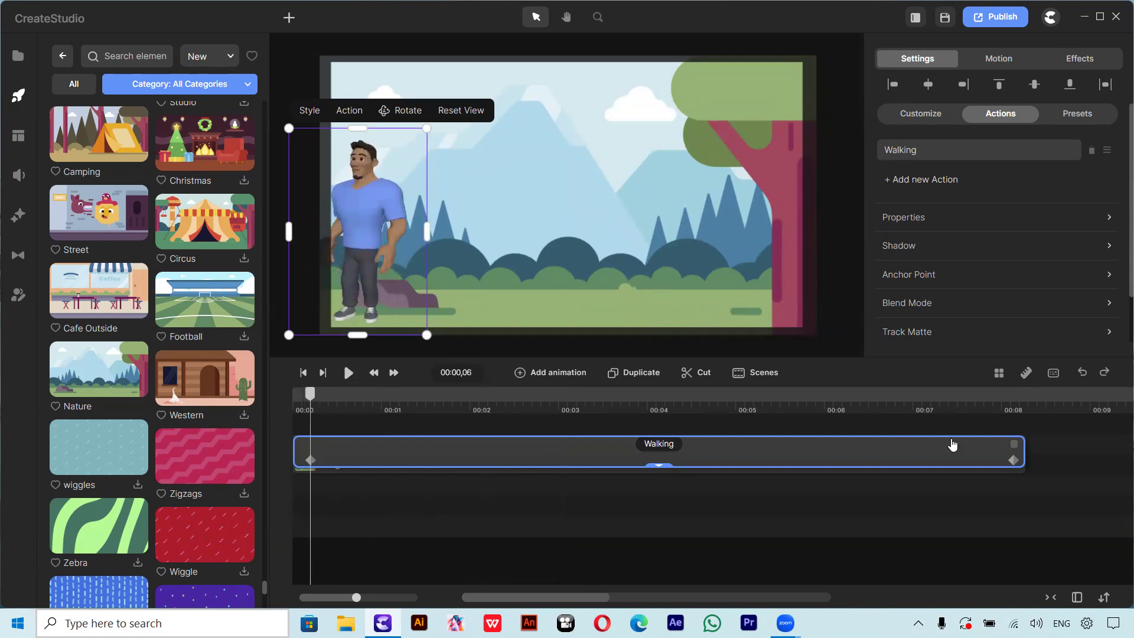
left_click(1014, 460)
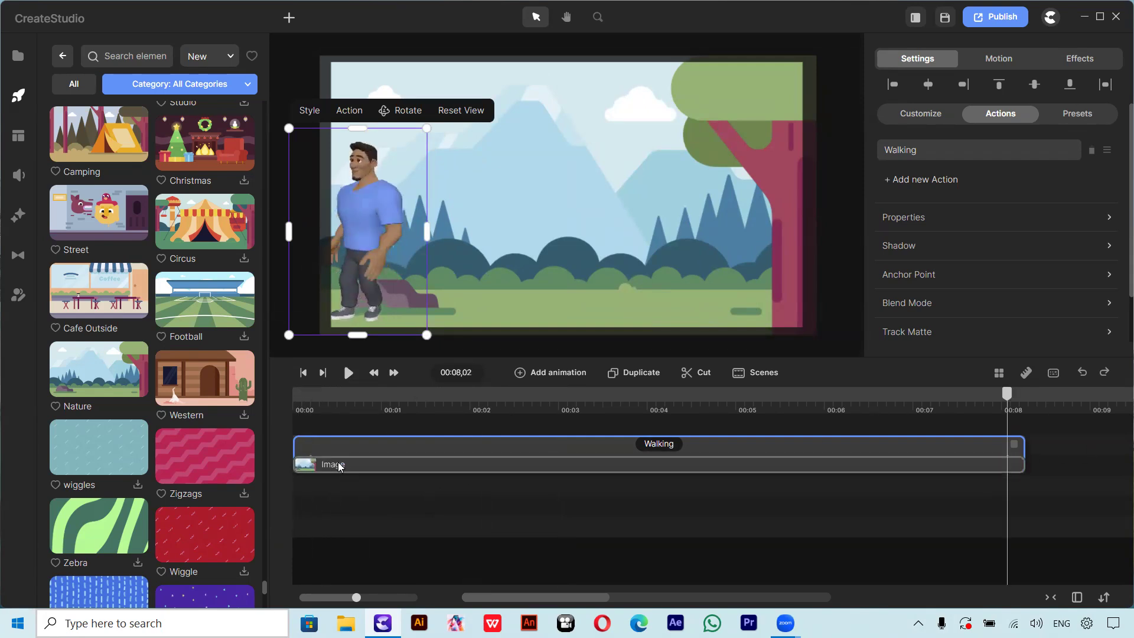
left_click(311, 460)
left_click_drag(365, 238, 759, 238)
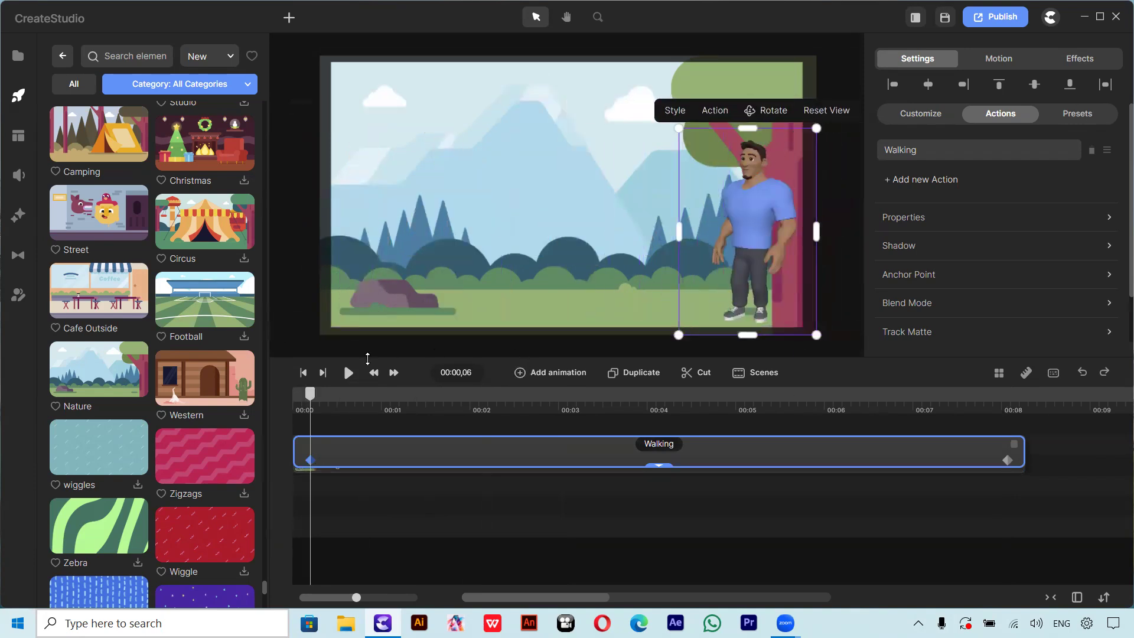
Preview the scene briefly, then place Leo near the rock at his end keyframe at 00:08,02.
left_click(348, 374)
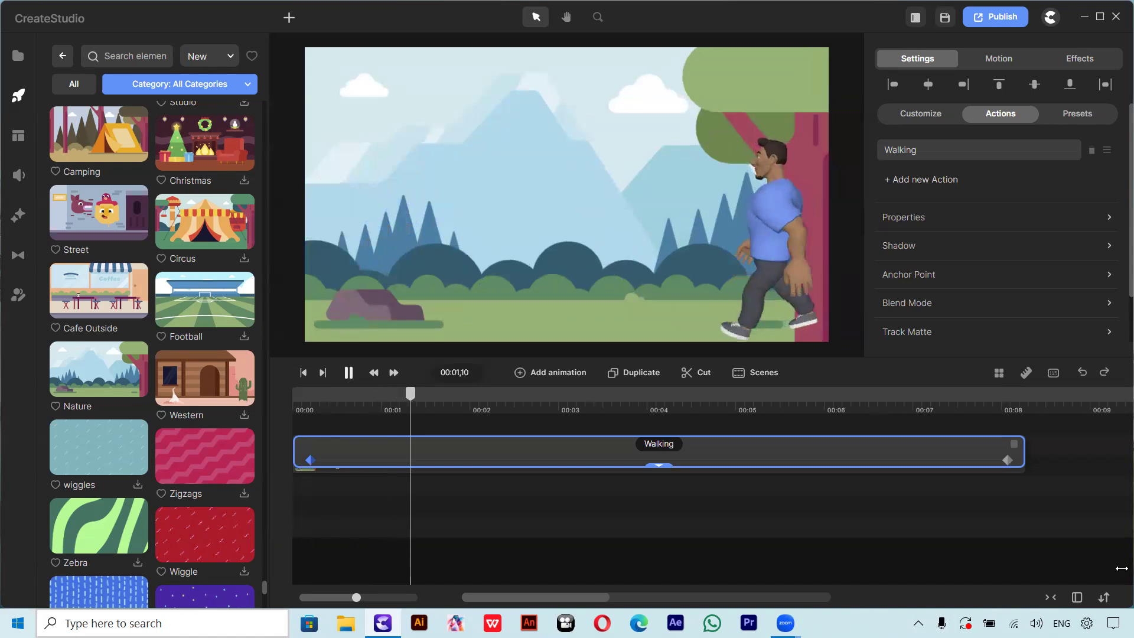
left_click(349, 374)
left_click(1008, 460)
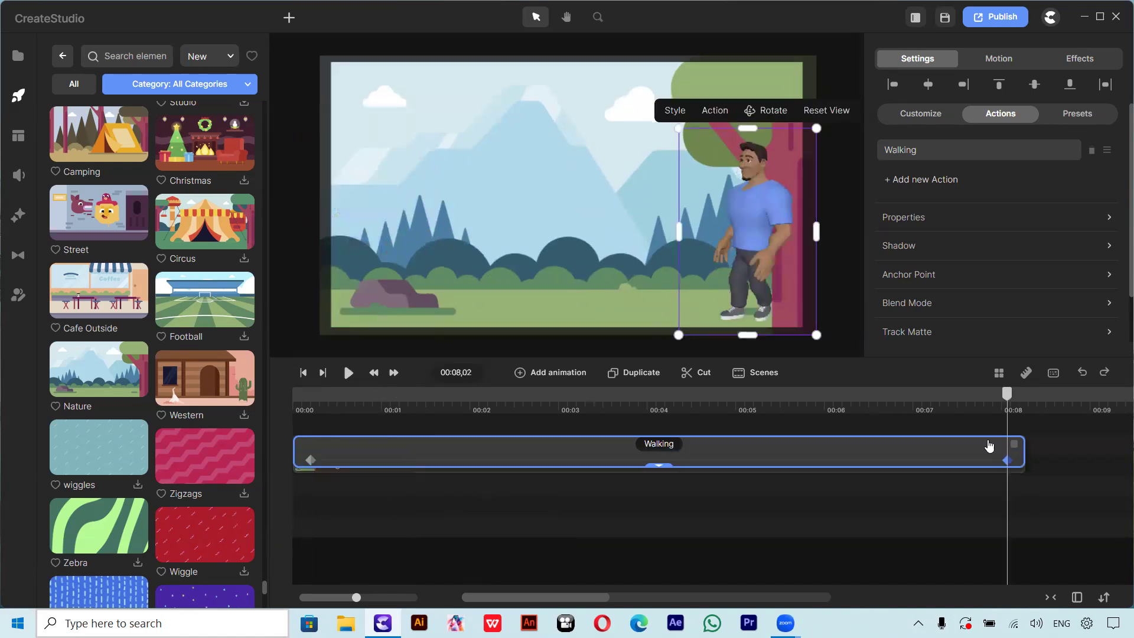
left_click_drag(393, 203, 390, 220)
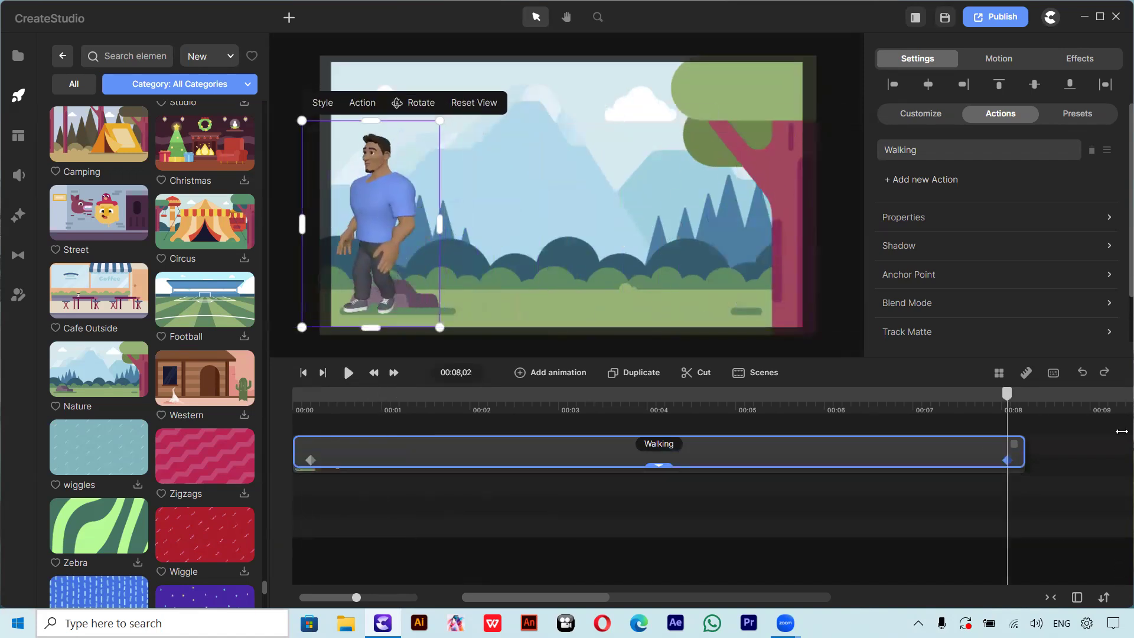
Delete Leo's walking clip from the timeline, keeping the background image clip.
left_click_drag(1009, 397, 963, 476)
left_click(698, 469)
left_click(539, 446)
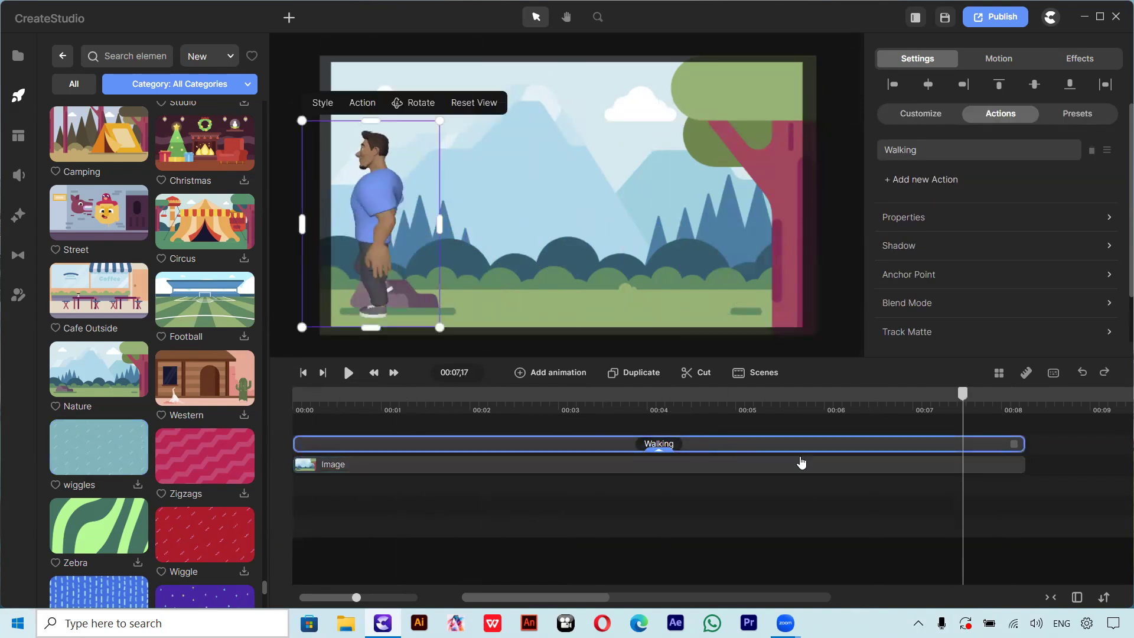
right_click(726, 450)
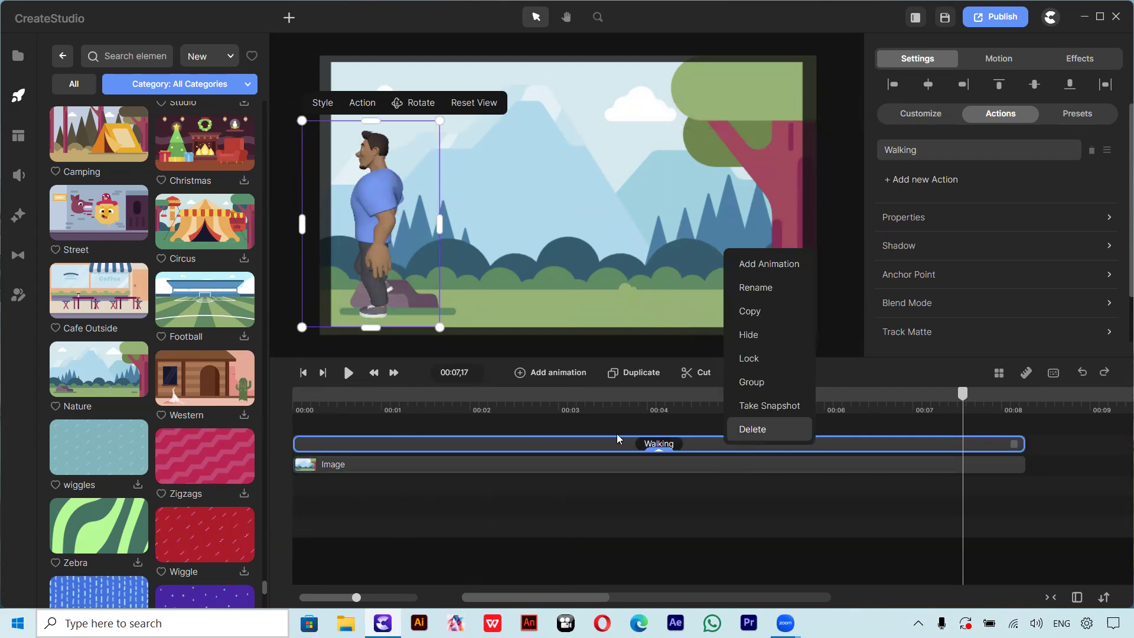
left_click(754, 428)
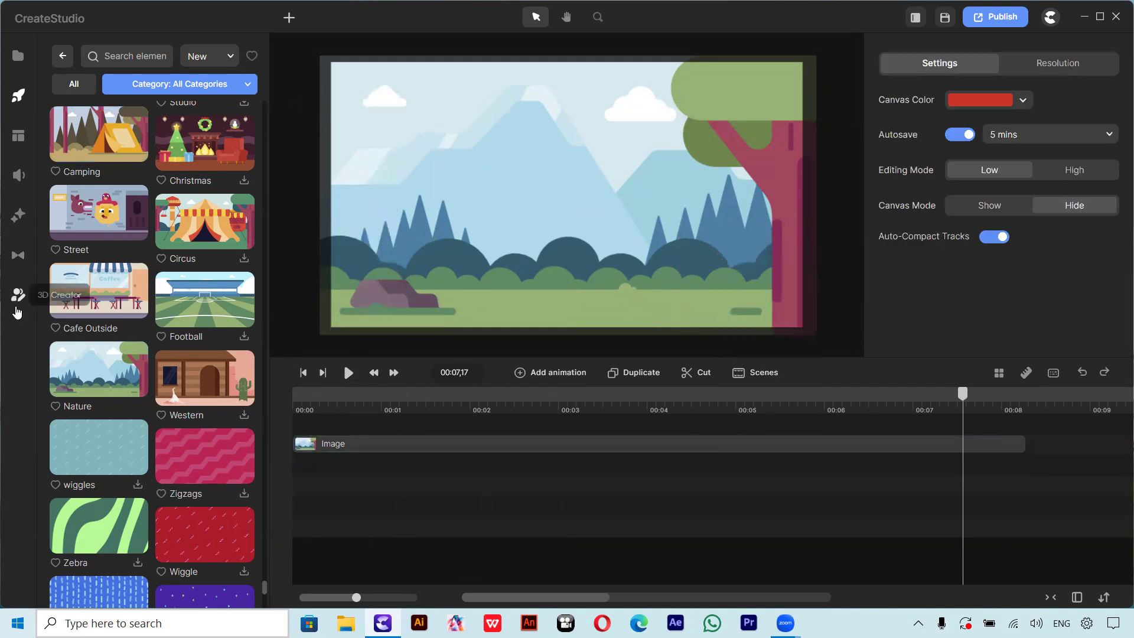
Add the 3D character Leo at the start of the timeline, set his action to Walking and extend his clip to about 8.2 seconds.
left_click(18, 294)
left_click_drag(98, 414, 319, 419)
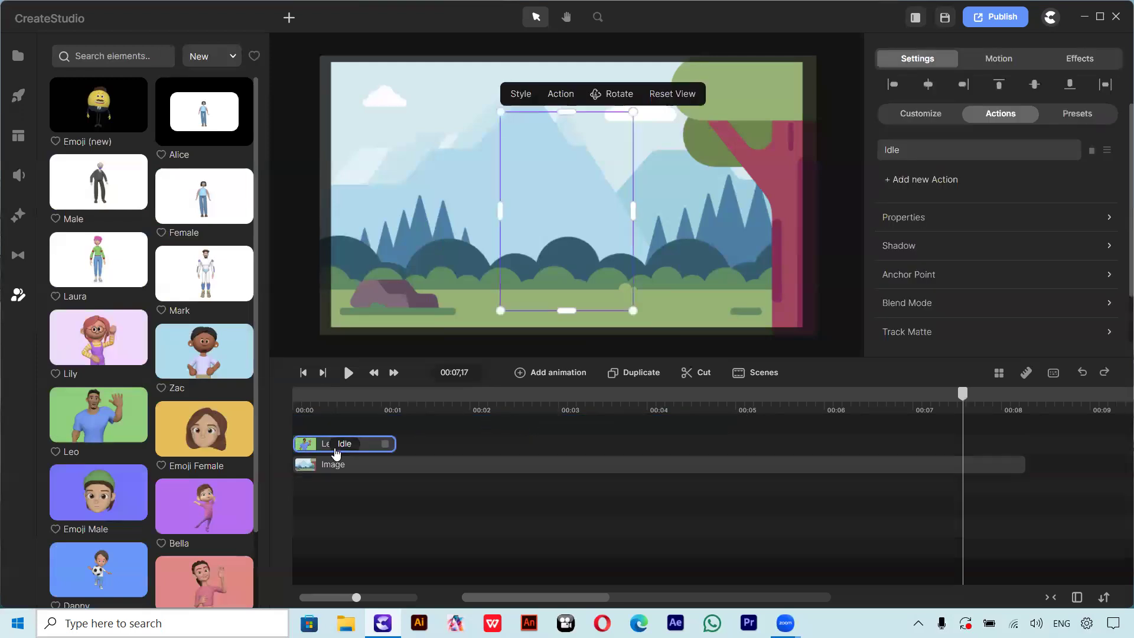
left_click(343, 444)
scroll(785, 337, "down", 5)
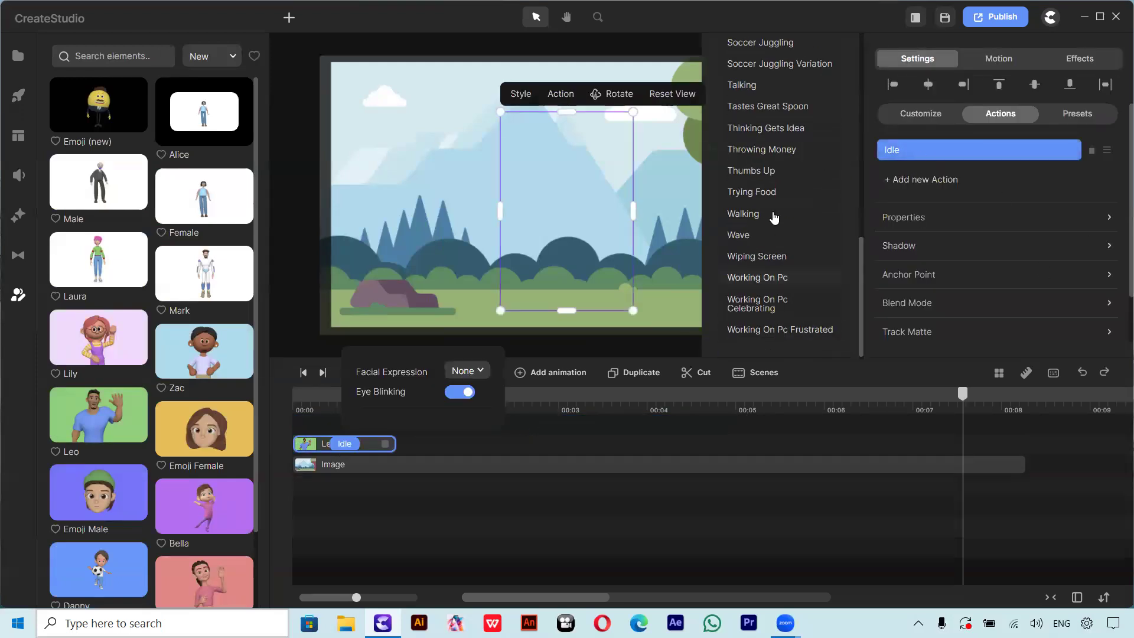
left_click(768, 213)
left_click_drag(726, 448, 1012, 443)
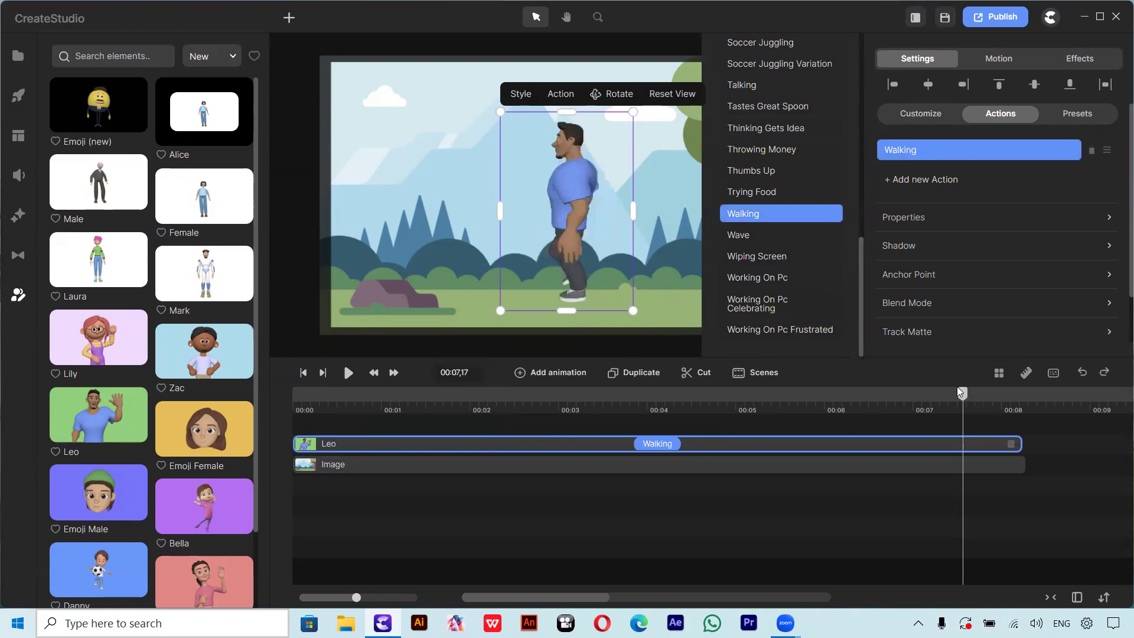
With the playhead at 00:00,00, place Leo in front of the tree and add a Position animation with Smooth easing.
left_click_drag(959, 398, 177, 410)
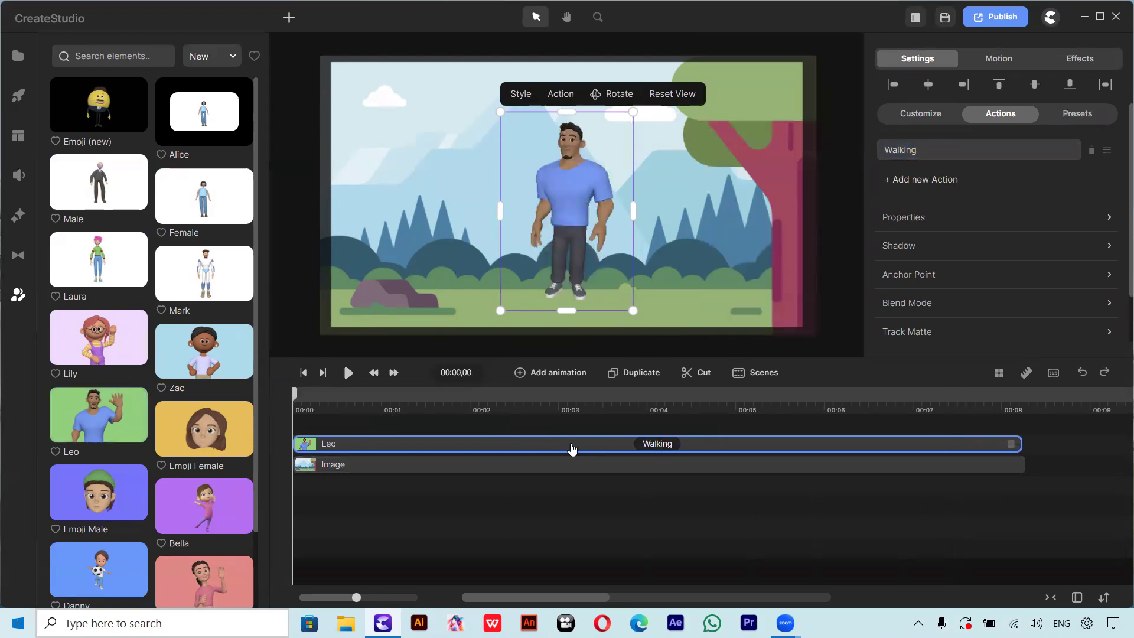
left_click_drag(578, 222, 764, 235)
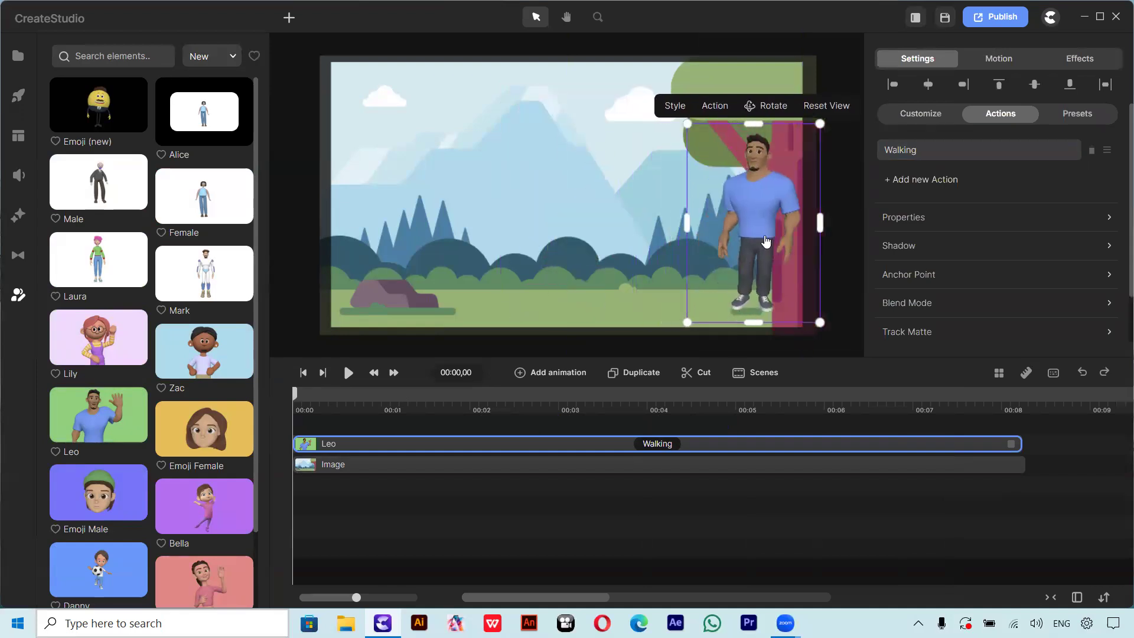
left_click(662, 446)
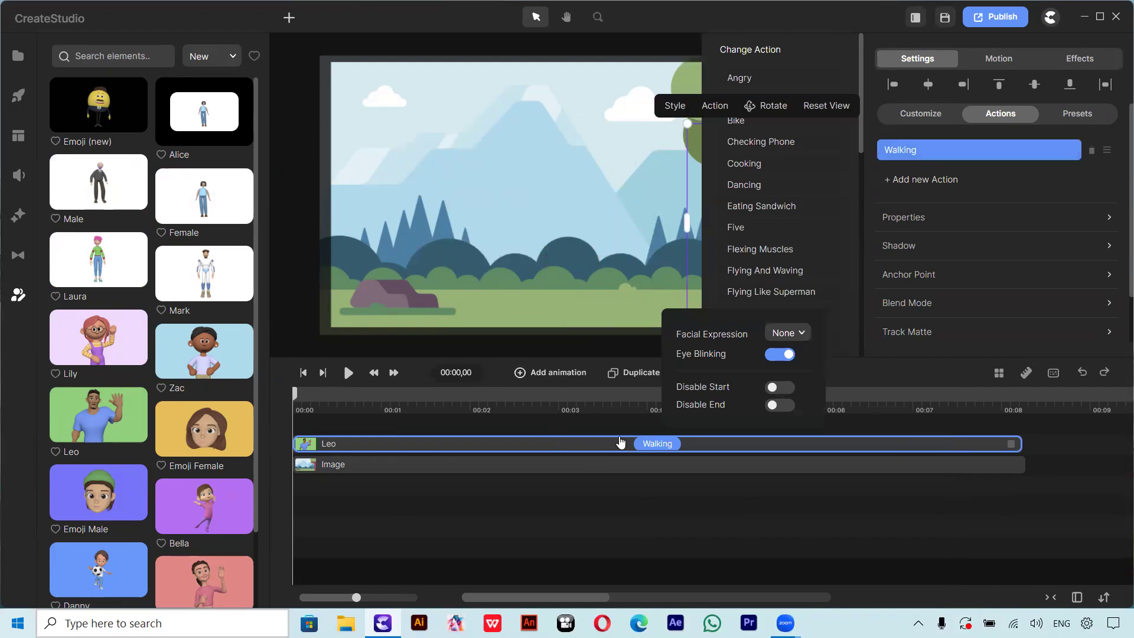
left_click(522, 376)
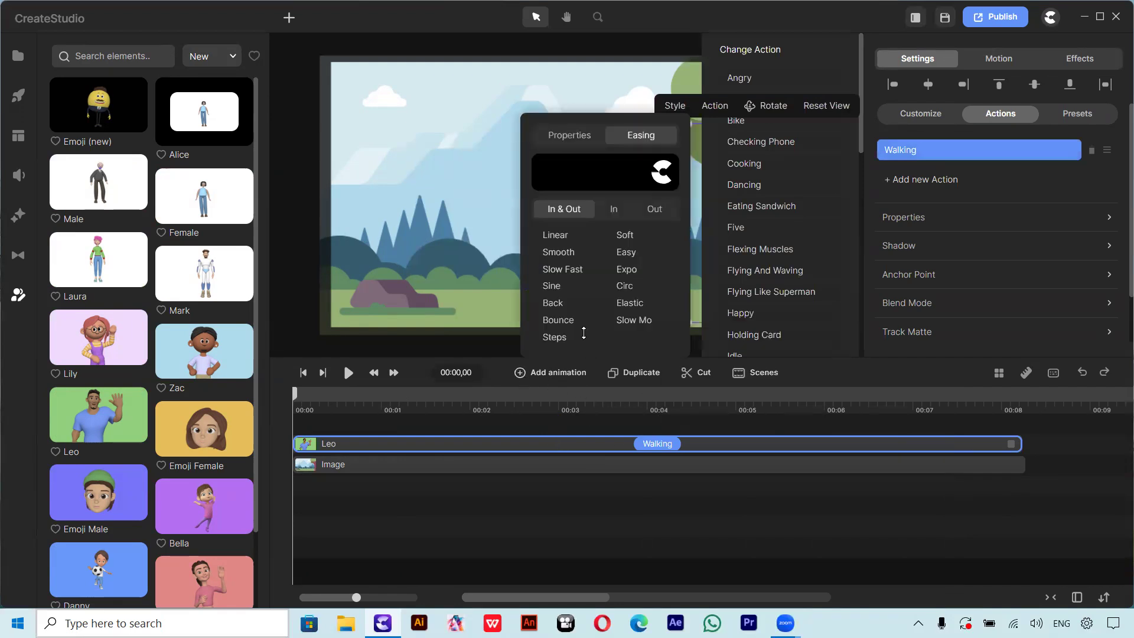
left_click(555, 137)
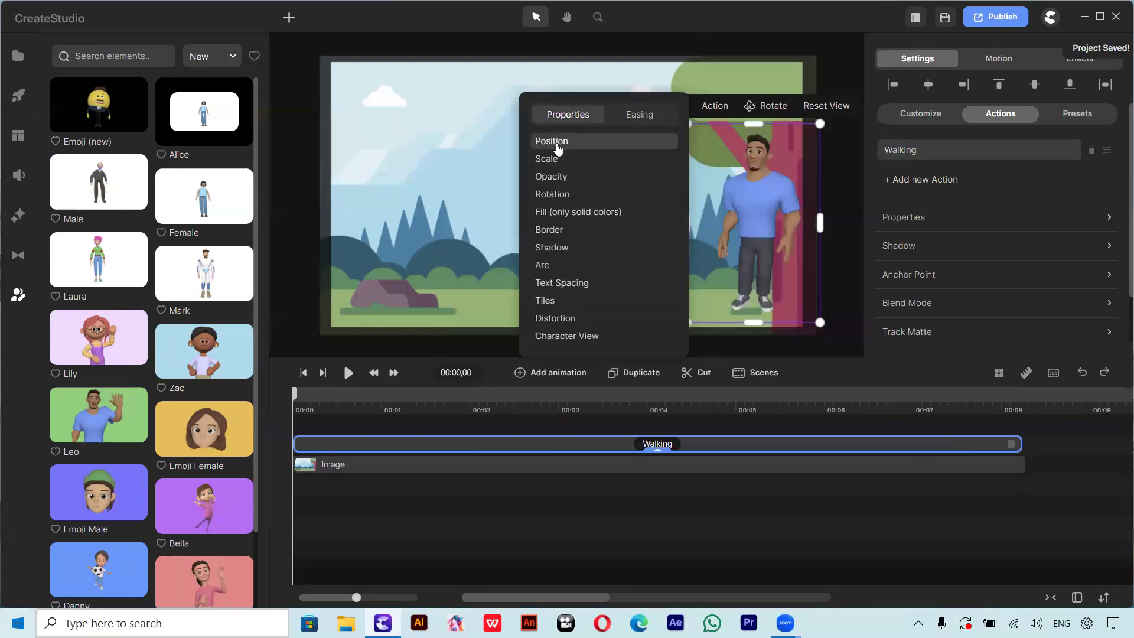
left_click(632, 118)
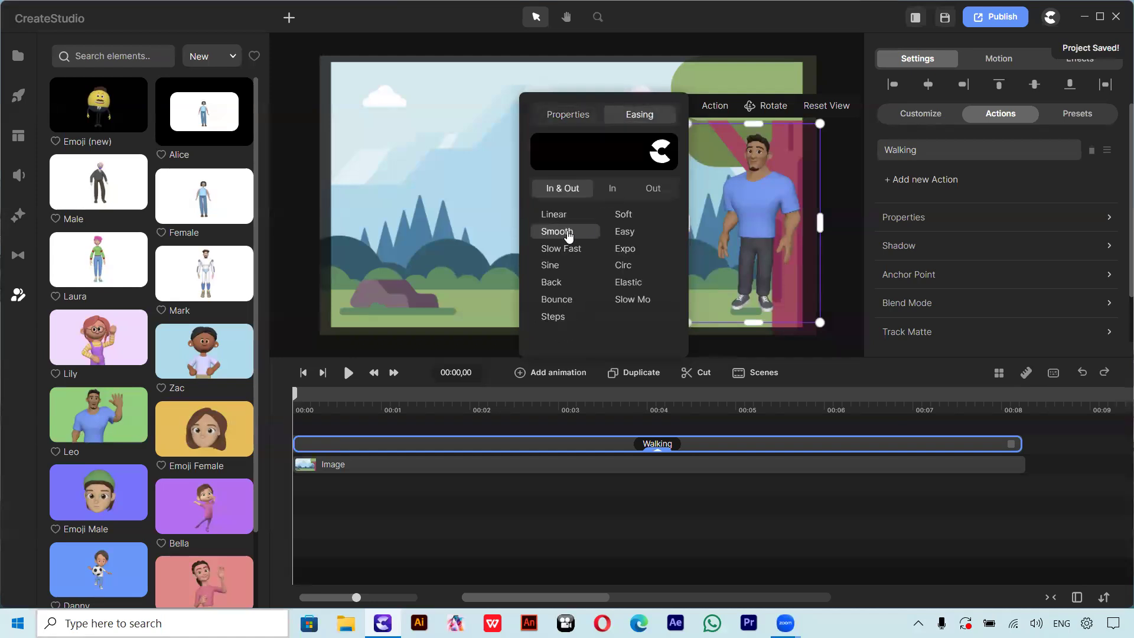
left_click(591, 508)
Expand Leo's animation track and move the end keyframe of the position animation to 00:03,22.
left_click(658, 452)
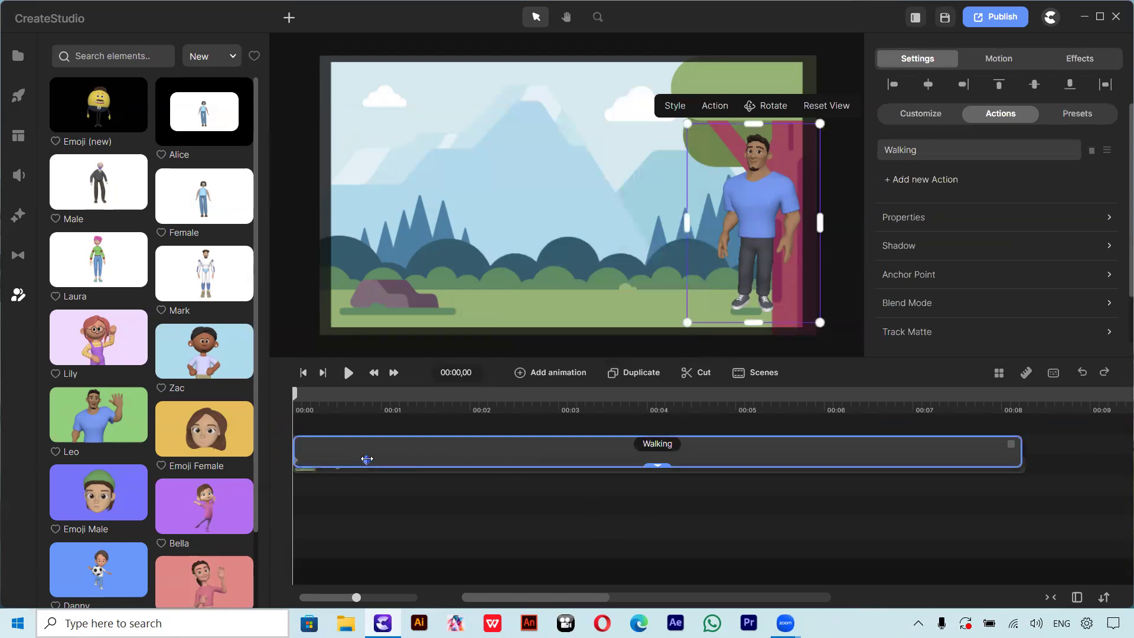
left_click_drag(366, 459, 624, 461)
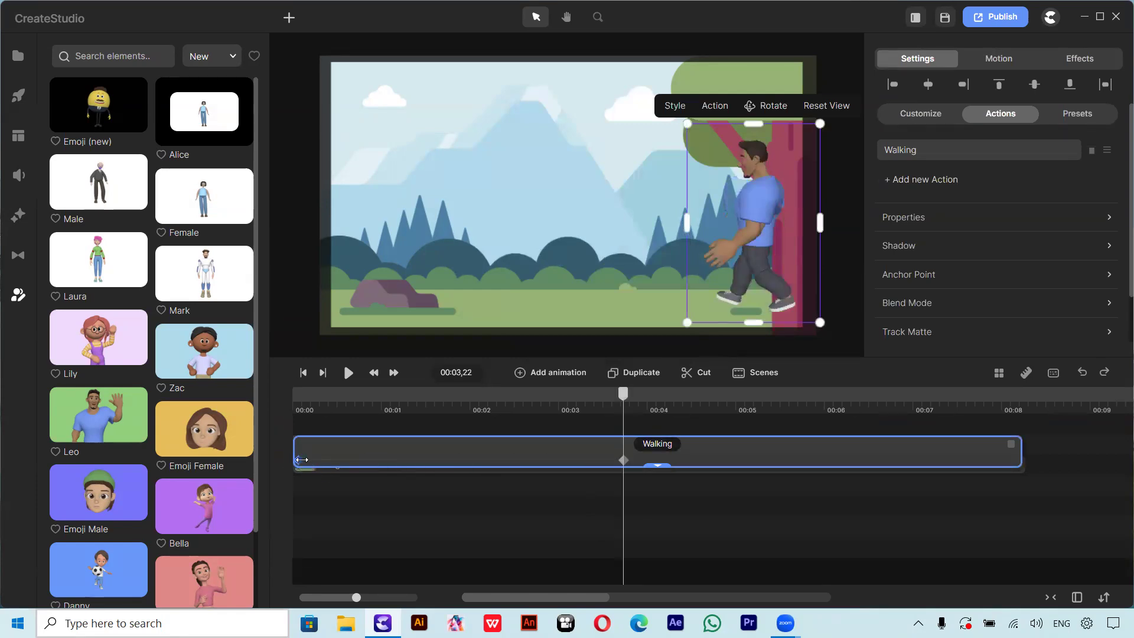
left_click(302, 460)
At the 00:03,22 keyframe, move Leo across the scene to the rock, then return the playhead to the start.
left_click(624, 460)
left_click_drag(738, 249, 362, 260)
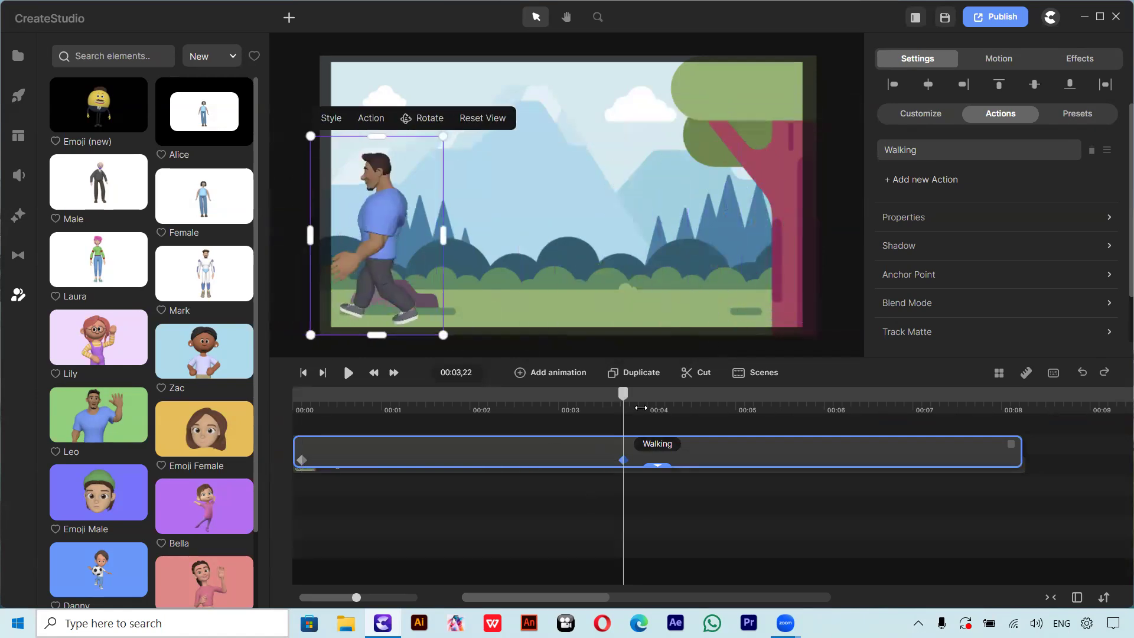
left_click_drag(624, 398, 269, 407)
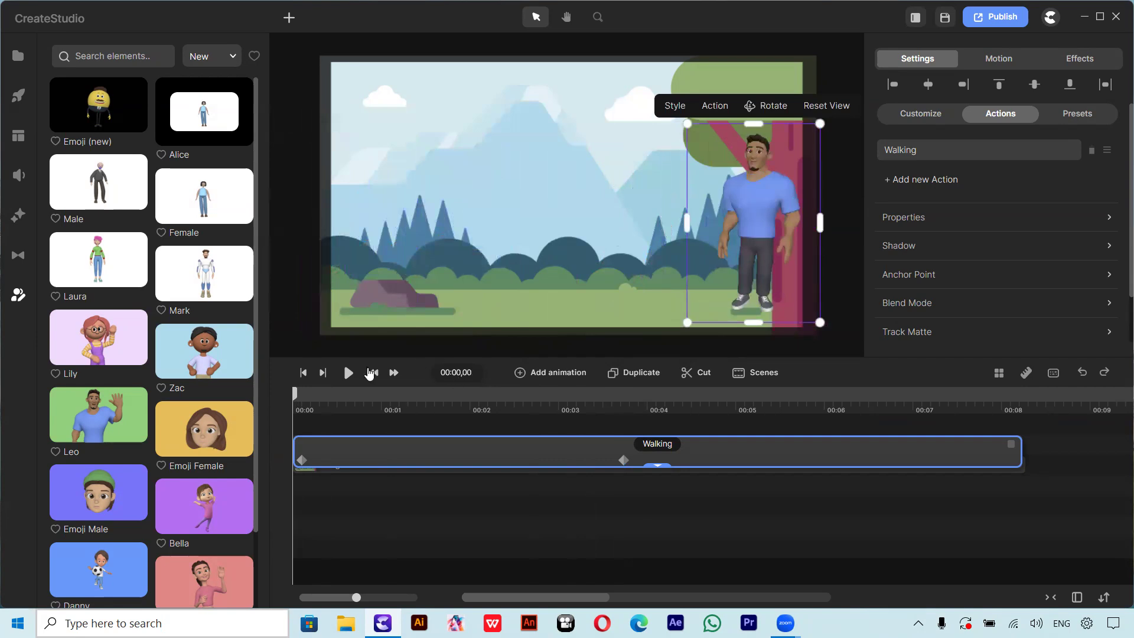
Play Leo's walk across the scene from the start twice to check the position animation's timing.
left_click(349, 372)
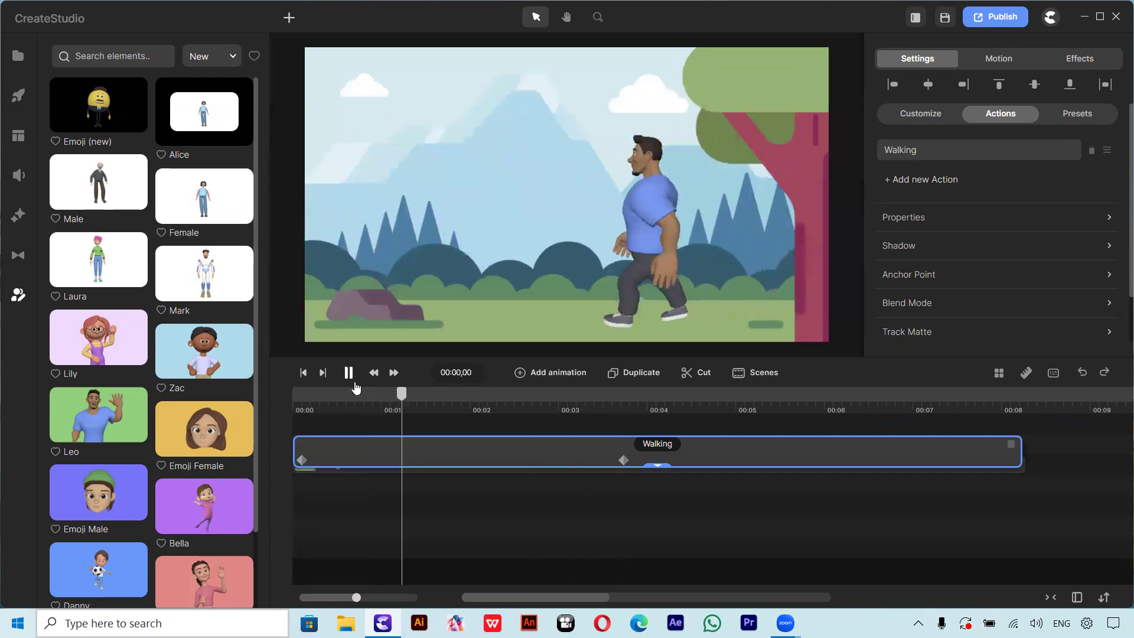
left_click(348, 372)
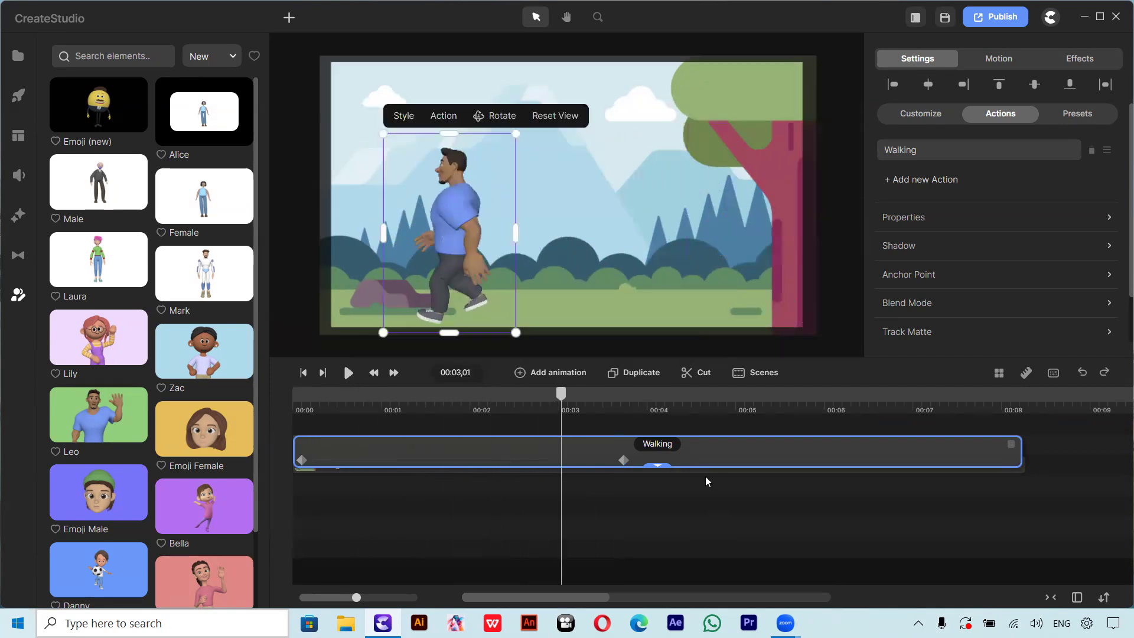
left_click_drag(560, 395, 298, 394)
left_click(350, 375)
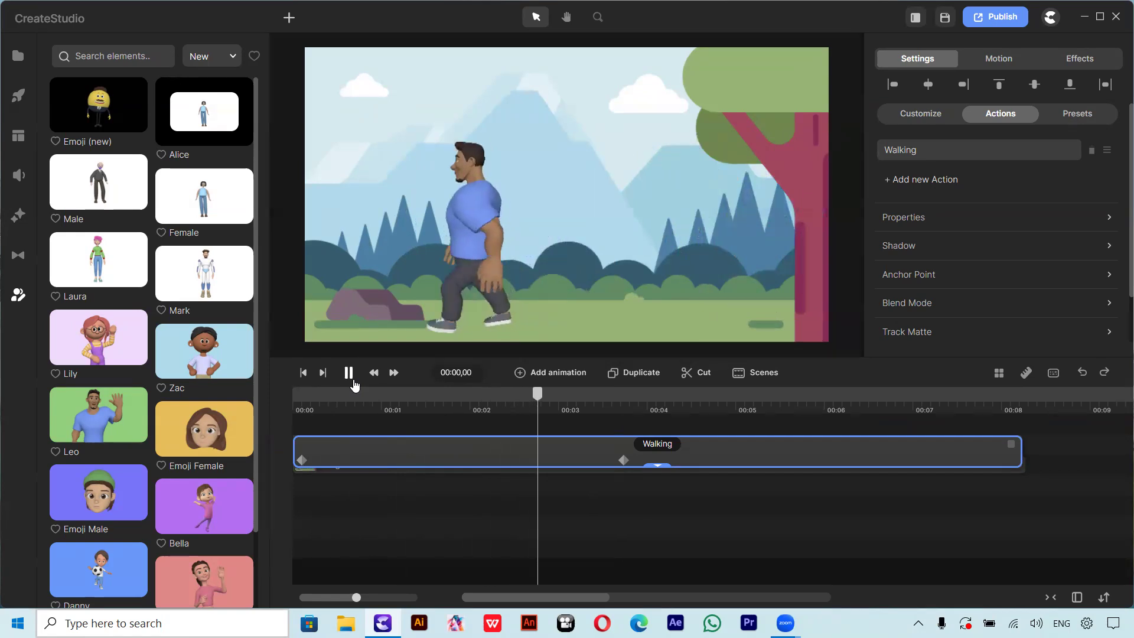
left_click(350, 378)
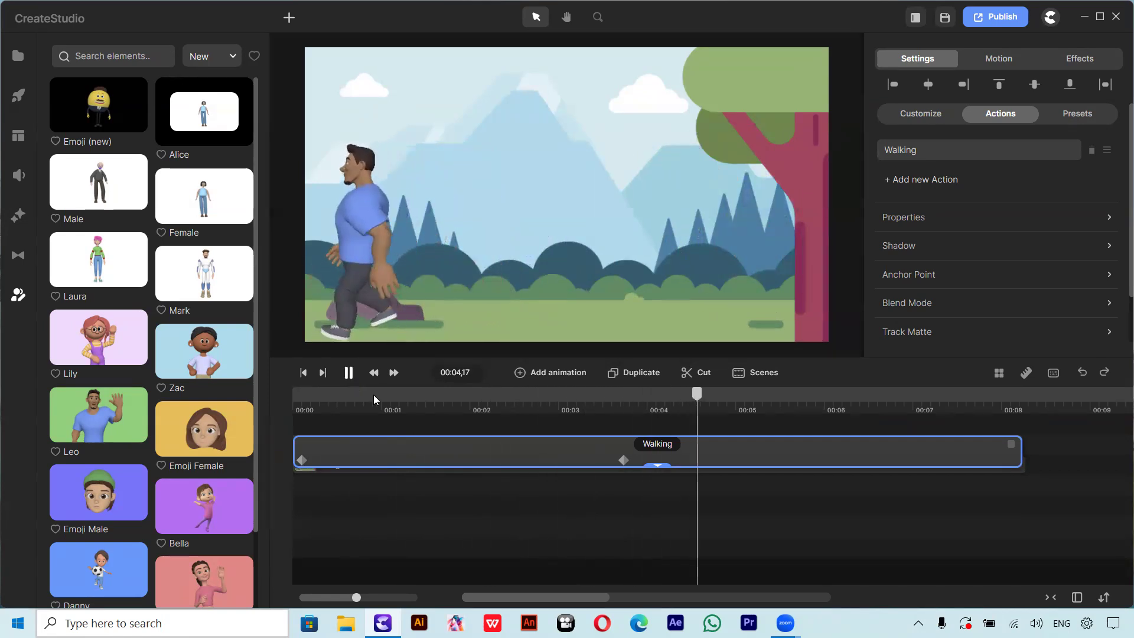
Move the end keyframe of Leo's position animation to the end of his clip at about 8 seconds, and play the walk.
left_click_drag(622, 460, 1008, 467)
left_click(1014, 394)
left_click_drag(1015, 404, 296, 395)
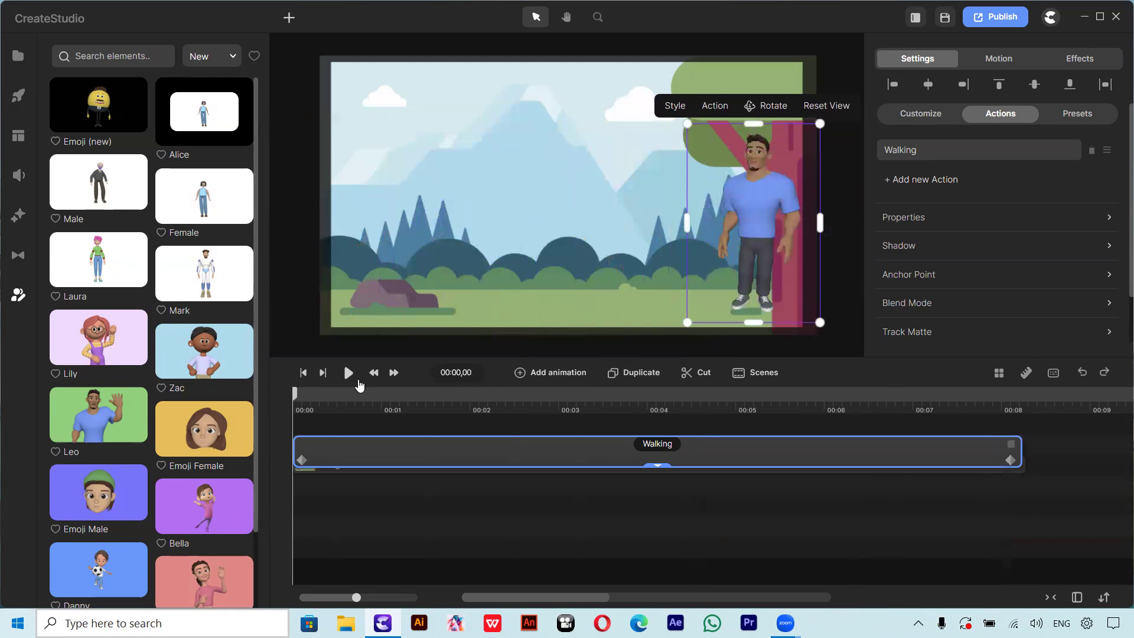
left_click(348, 372)
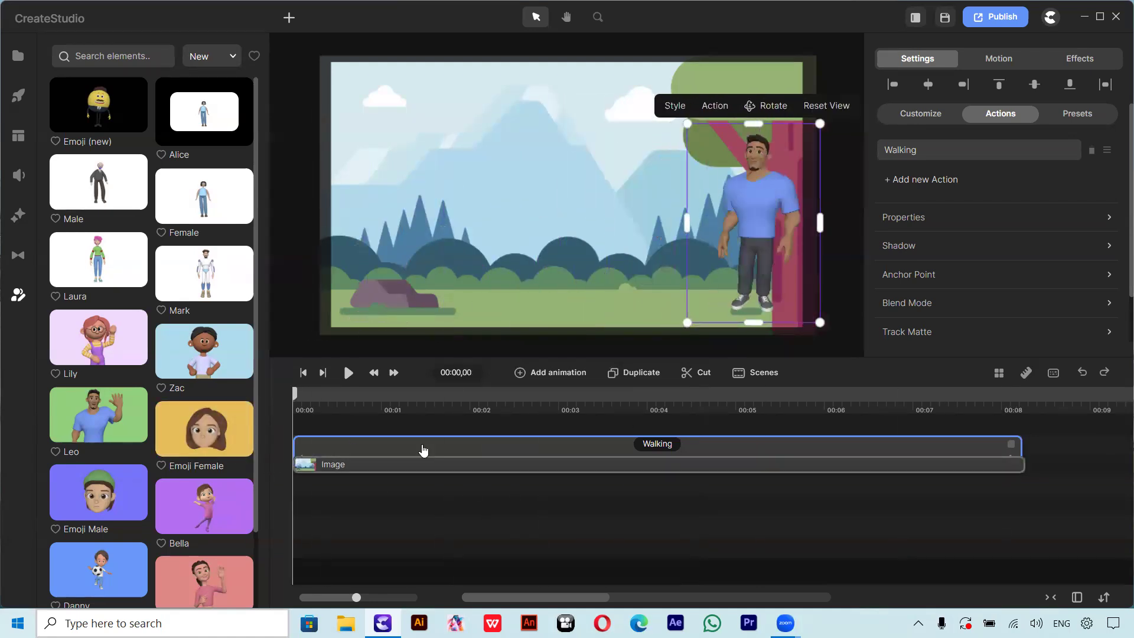
left_click(303, 459)
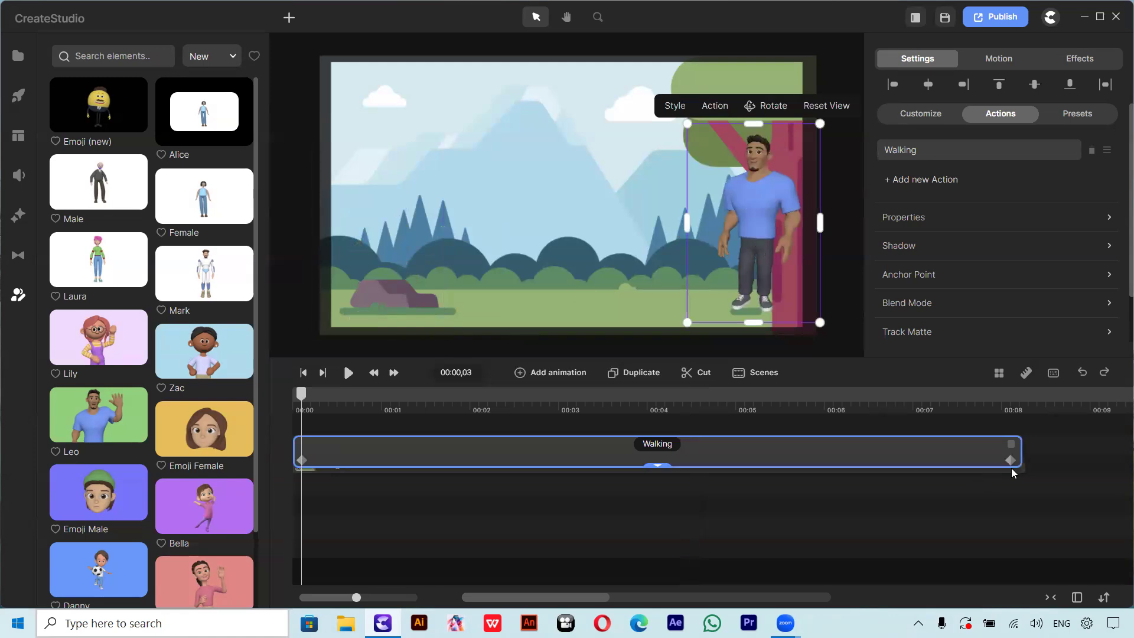
left_click(349, 373)
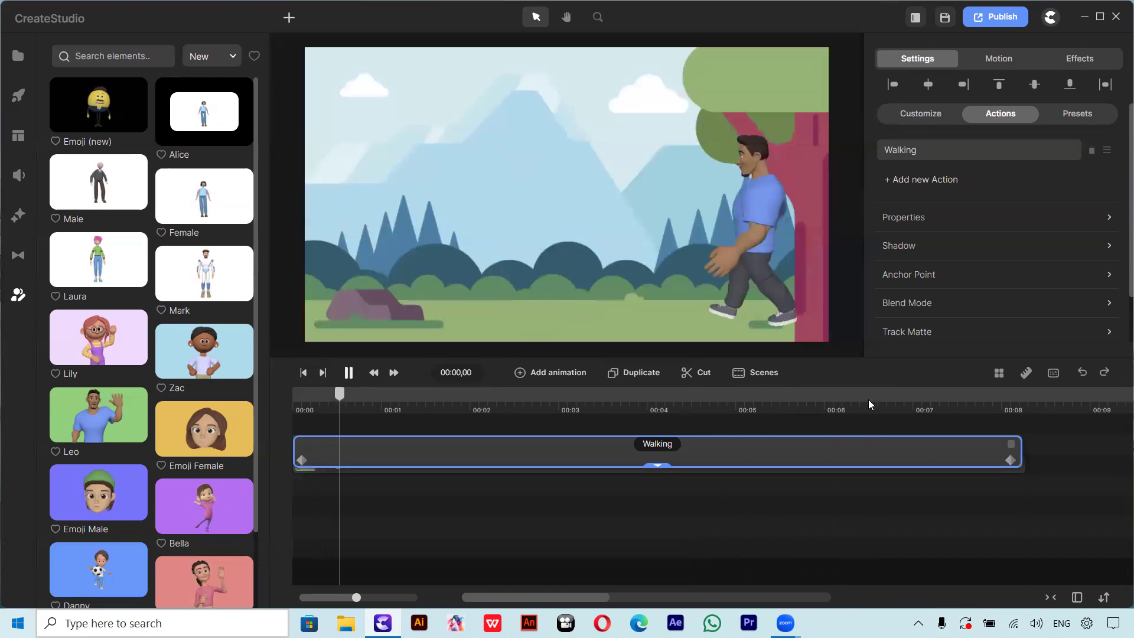
left_click(599, 429)
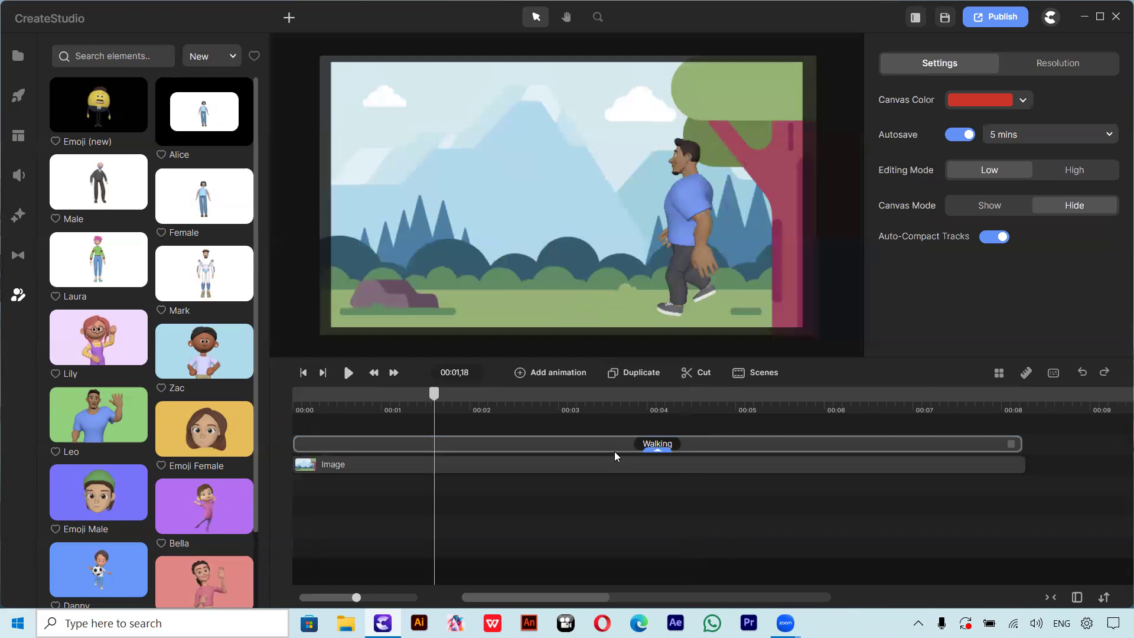
Delete Leo's animated Walking clip from the timeline and return the playhead to 00:00,00.
left_click(650, 455)
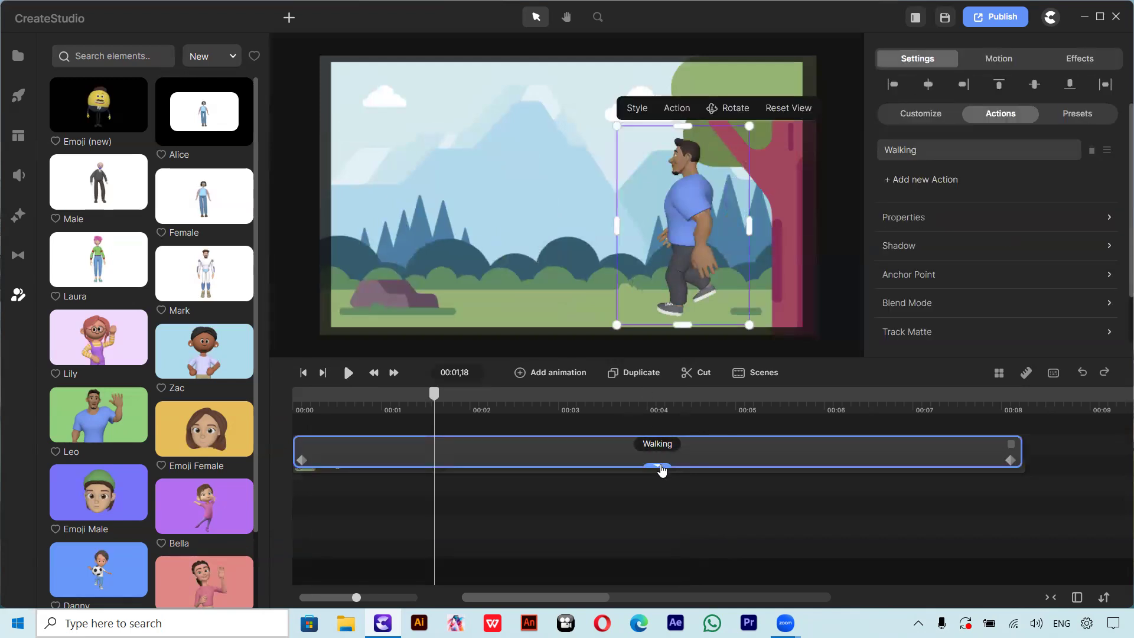
right_click(662, 469)
left_click(688, 445)
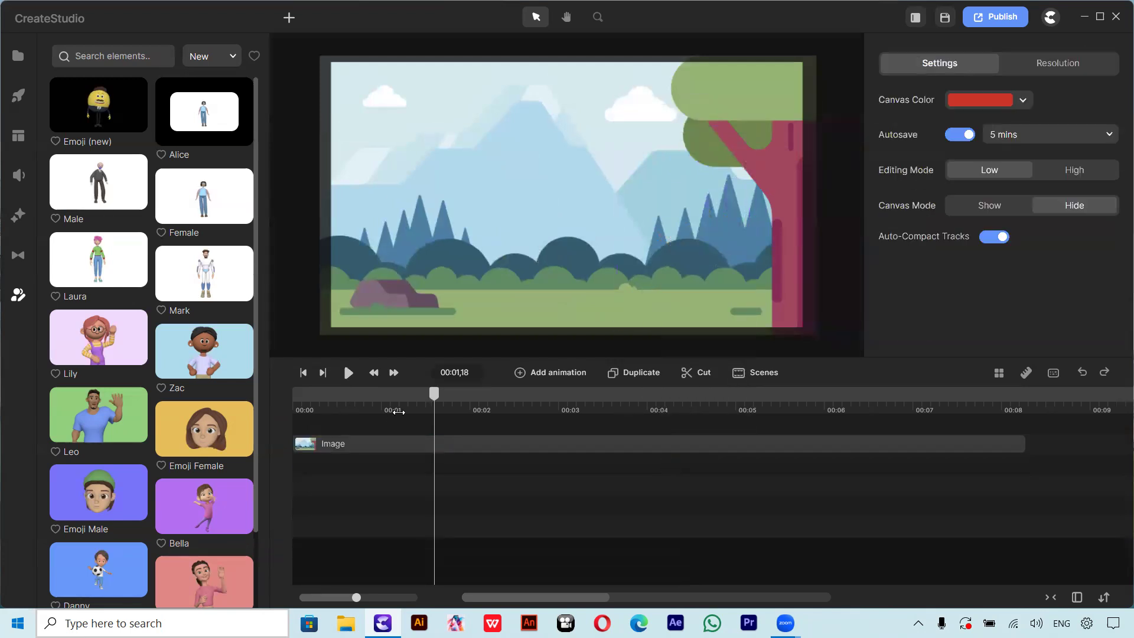
left_click_drag(439, 393, 296, 393)
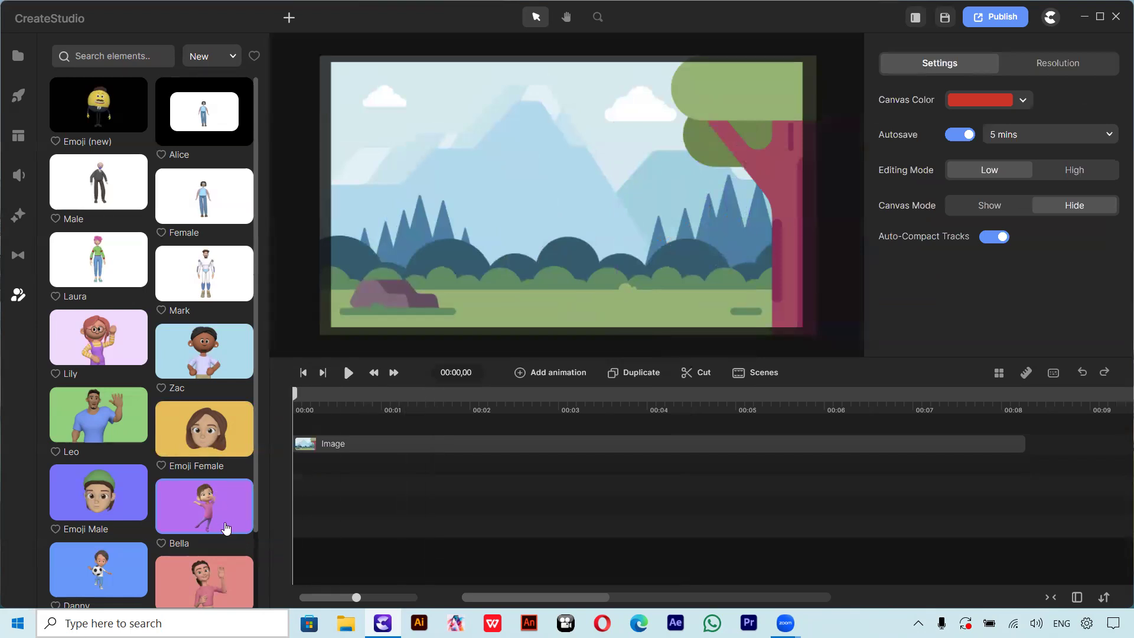
Add the 3D character Leo at the start of the timeline again and change his action to Walking.
left_click_drag(122, 433, 332, 417)
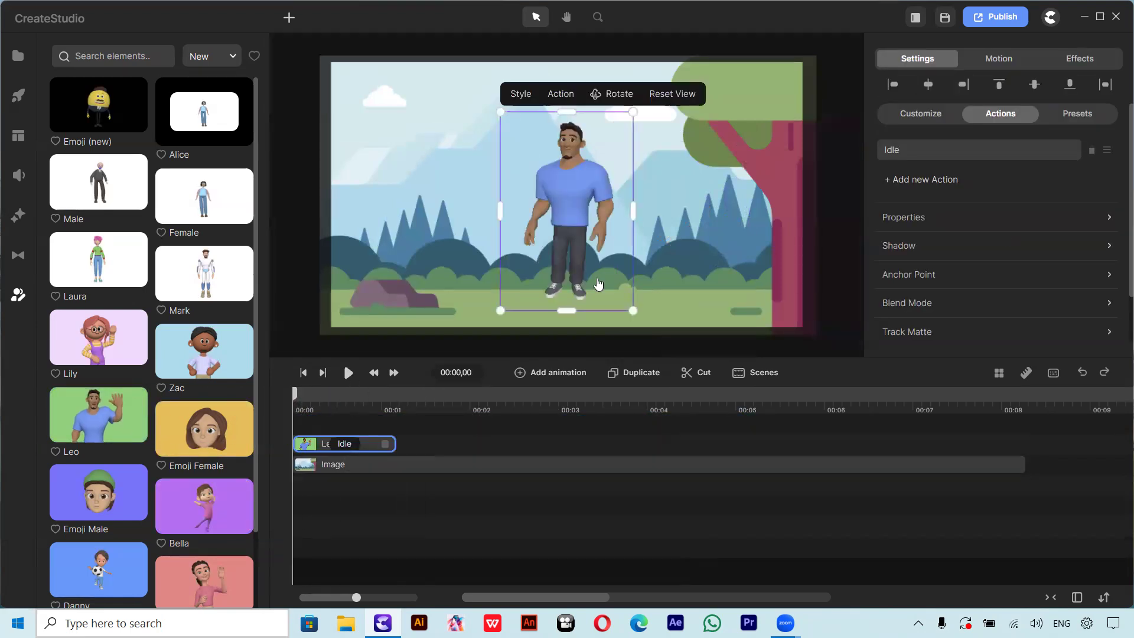
left_click(347, 445)
scroll(789, 295, "down", 10)
left_click(746, 214)
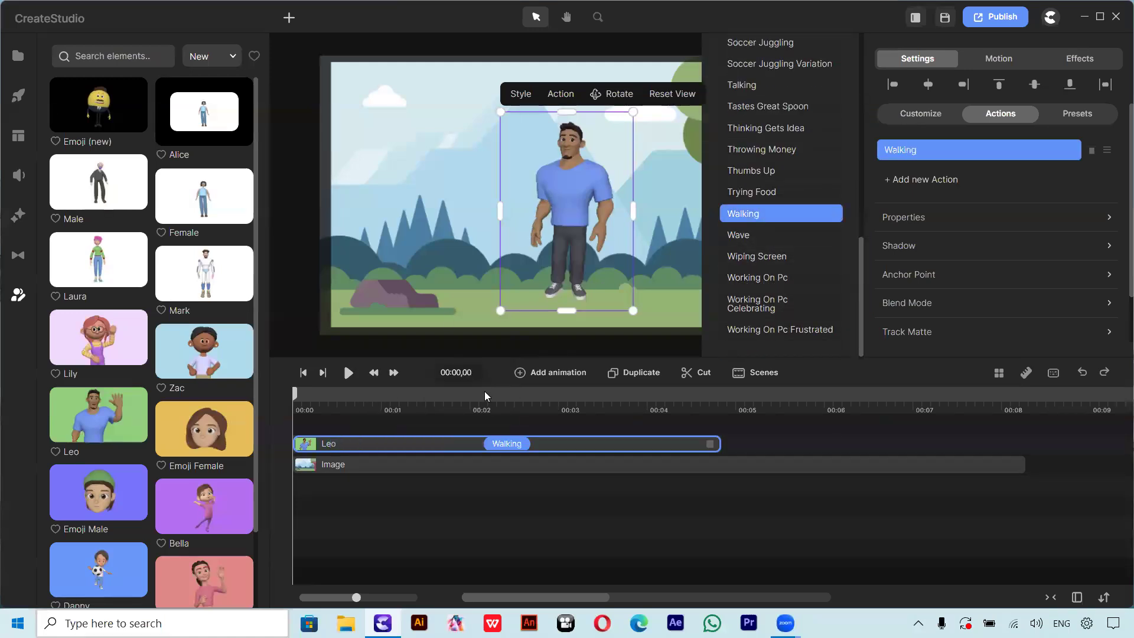
Play Leo's Walking clip to check his walking direction, then set the playhead to 00:00,07.
left_click(348, 372)
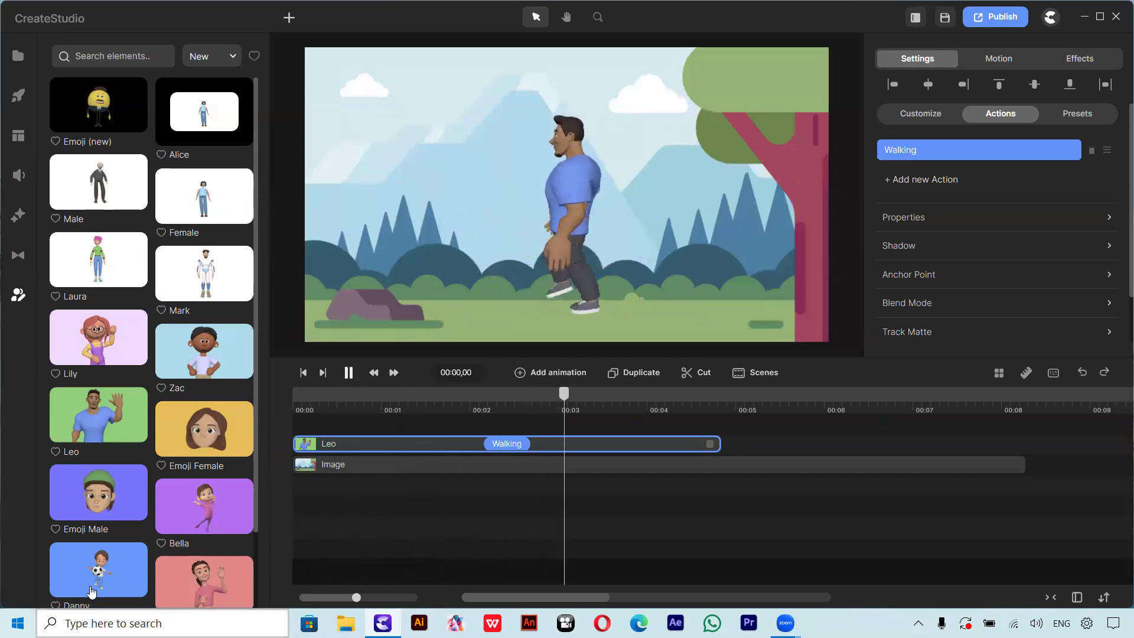
left_click(349, 373)
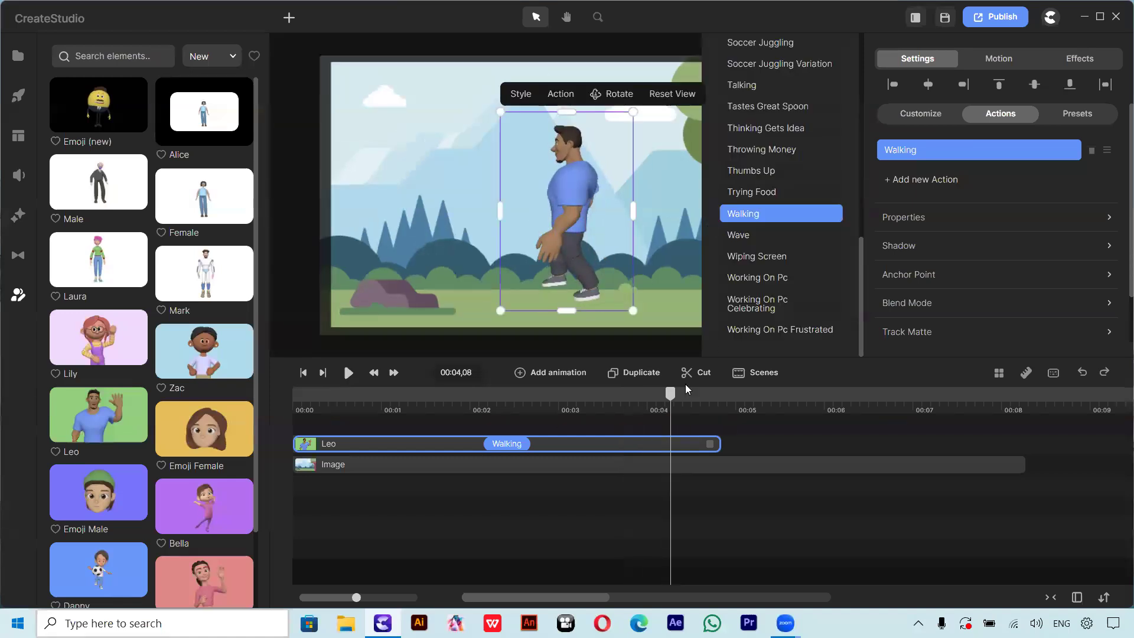
left_click(805, 447)
left_click(366, 405)
left_click(317, 412)
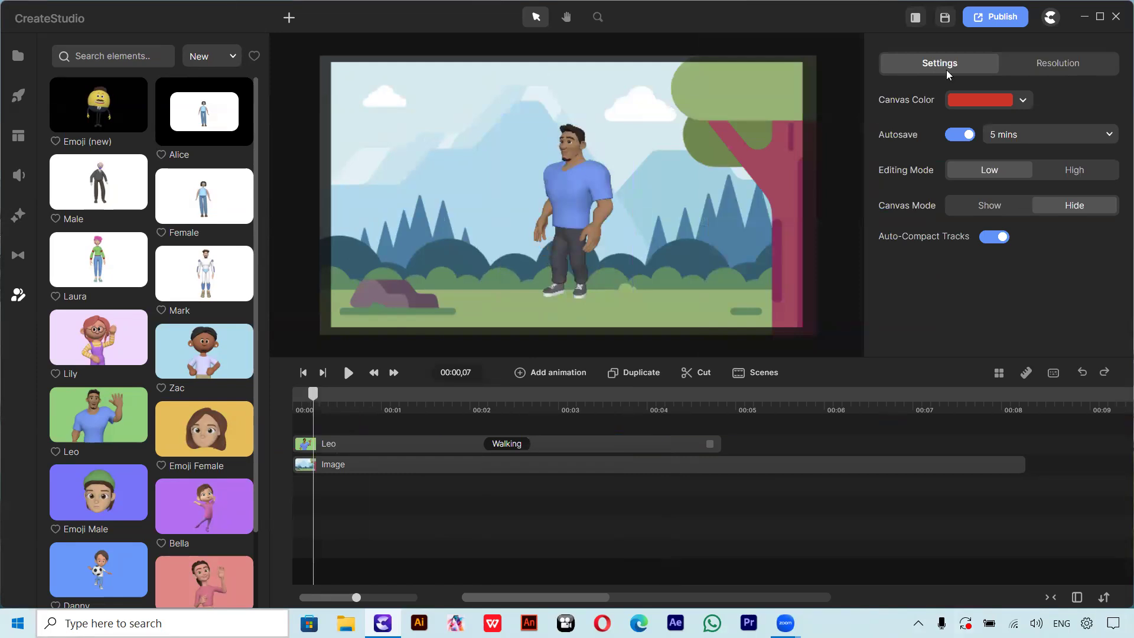
Move Leo in front of the rock, at about X -725 and Y 51 px, and flip him horizontally.
left_click_drag(572, 203, 395, 220)
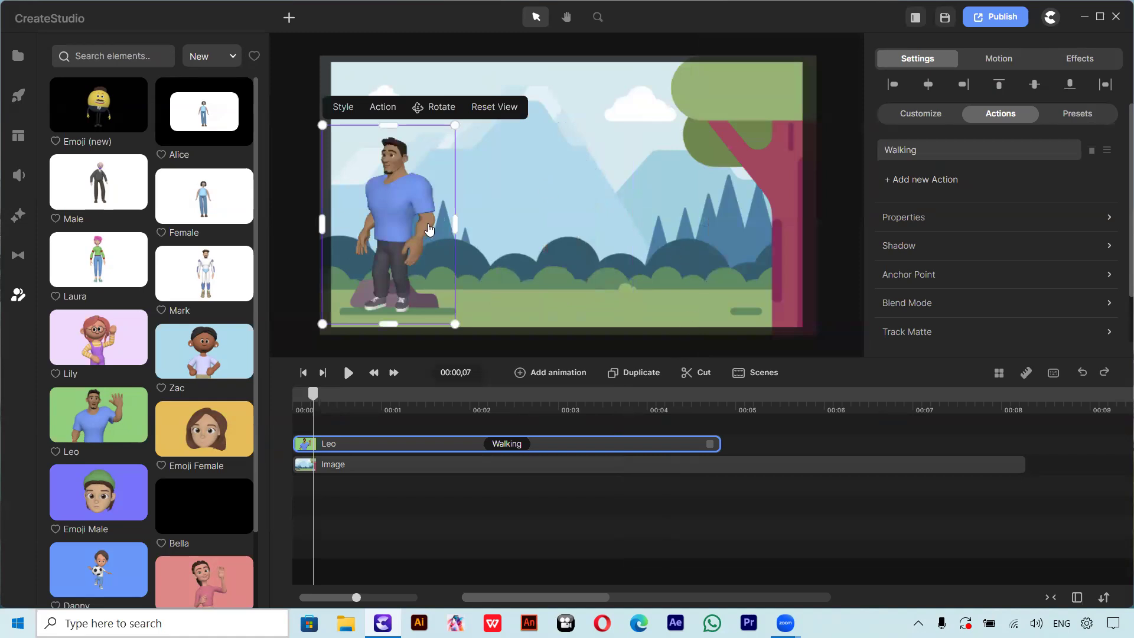
left_click(471, 343)
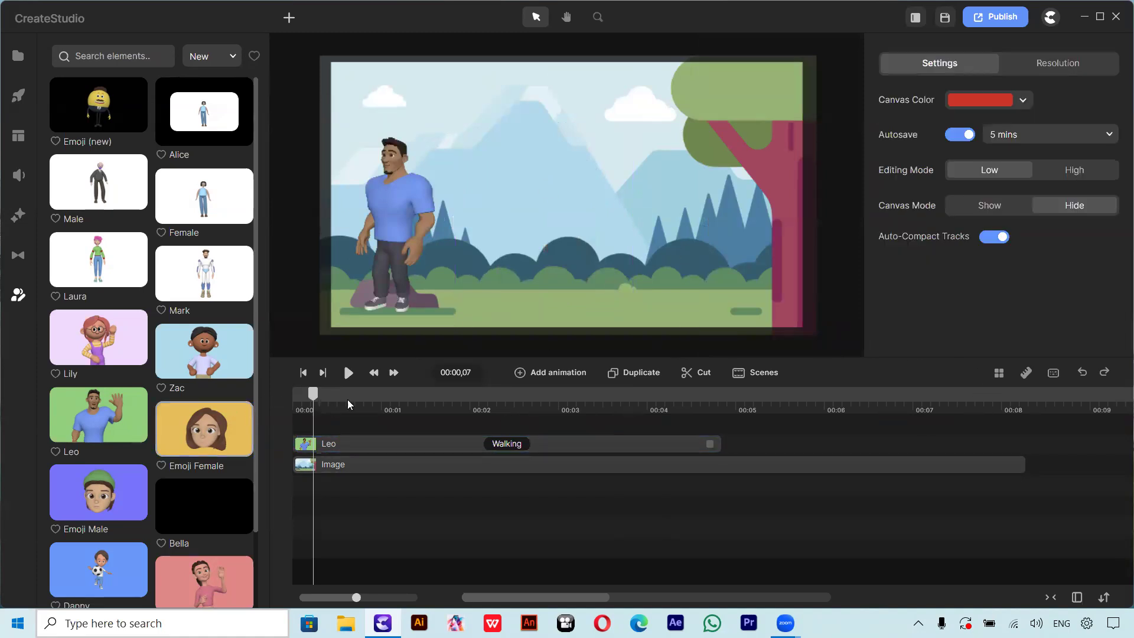
left_click(394, 212)
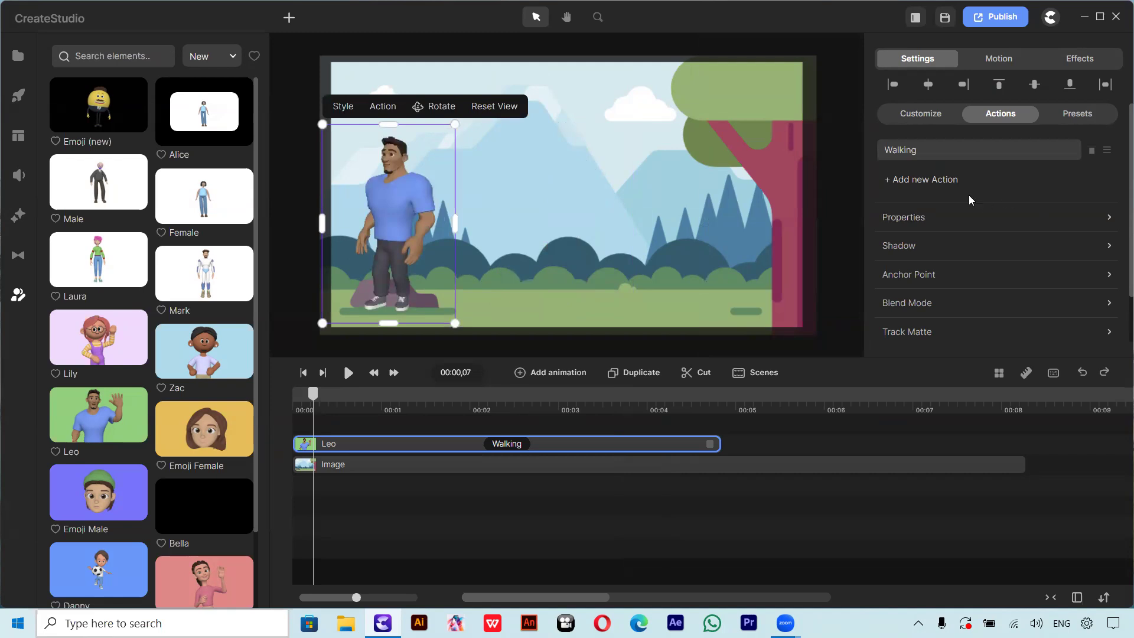
scroll(915, 221, "down", 1)
scroll(916, 221, "up", 1)
left_click(912, 221)
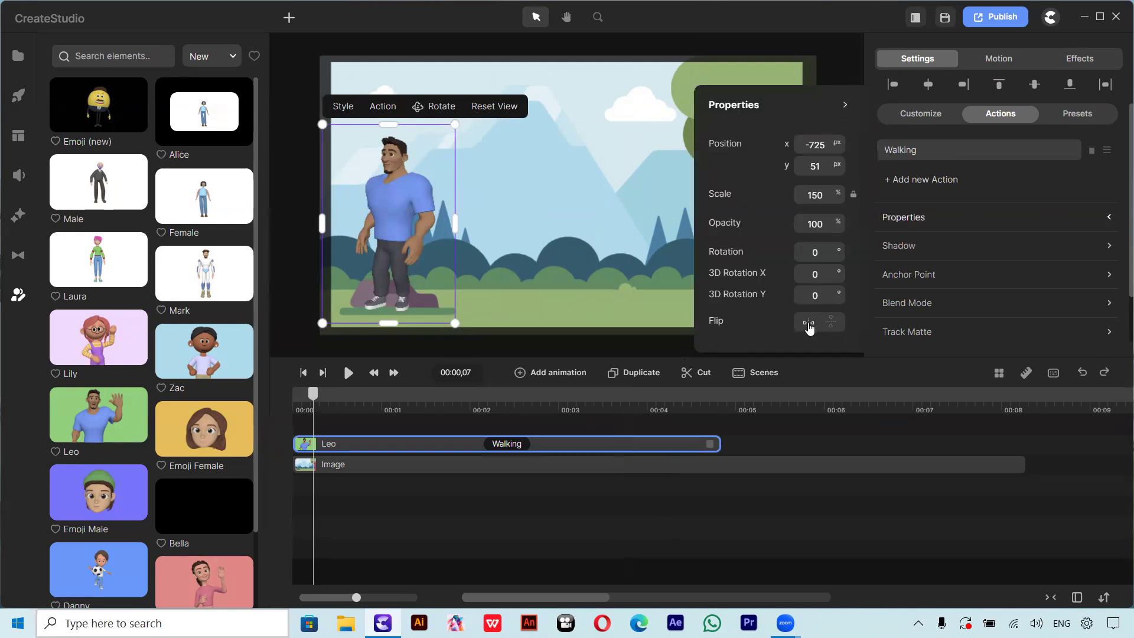
left_click(832, 325)
left_click(832, 324)
left_click(813, 329)
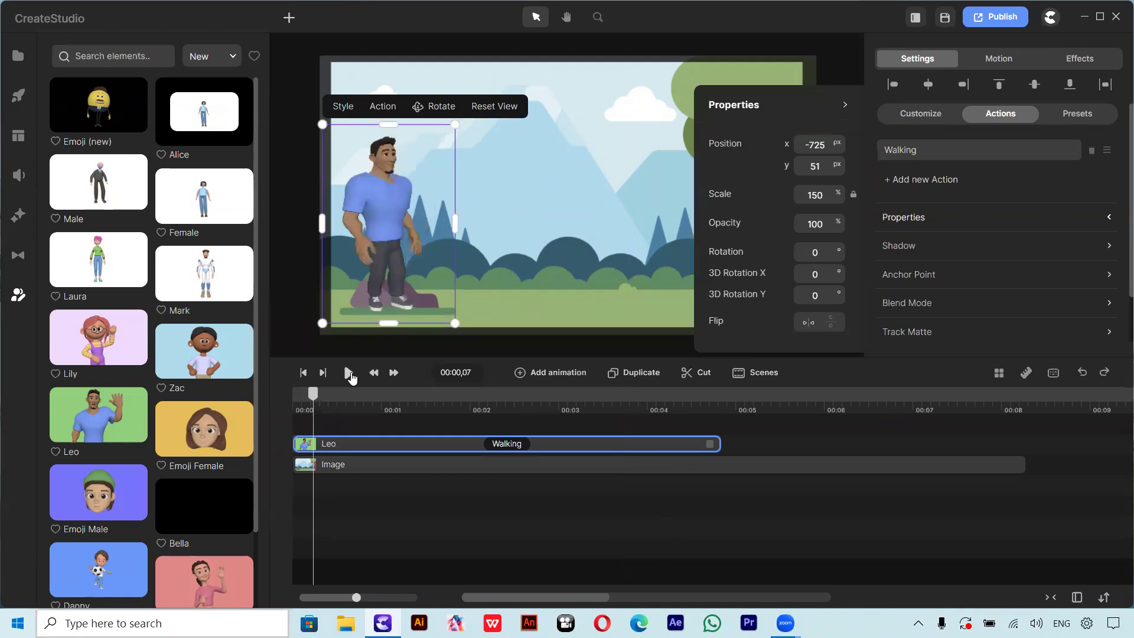
Play the flipped Leo's walk and return the playhead to 00:00,00.
left_click(349, 374)
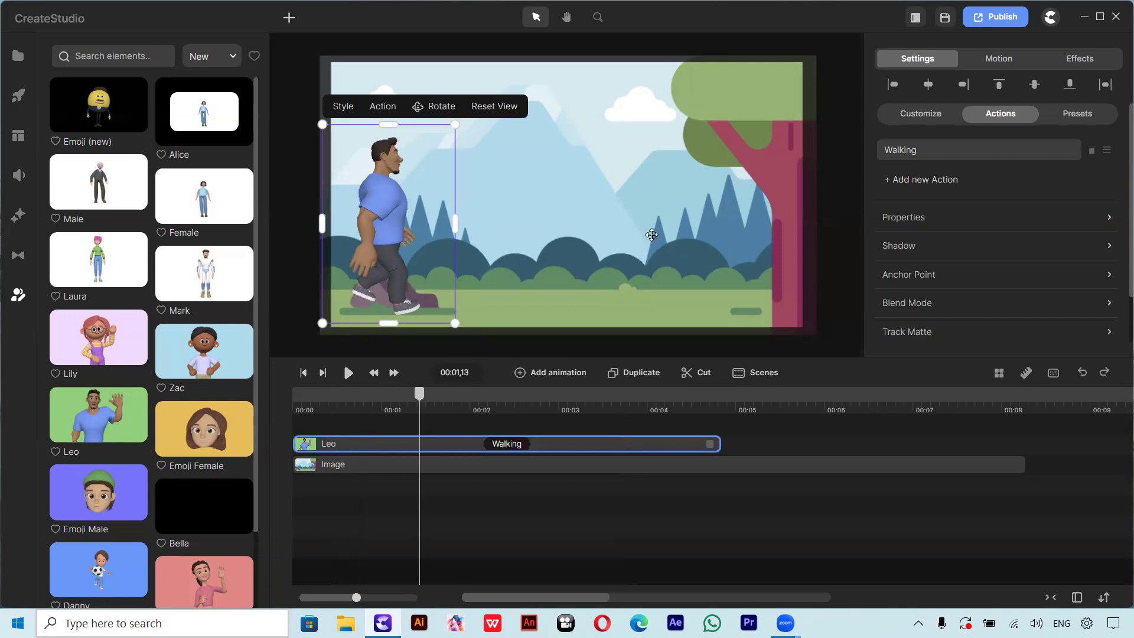
left_click(651, 235)
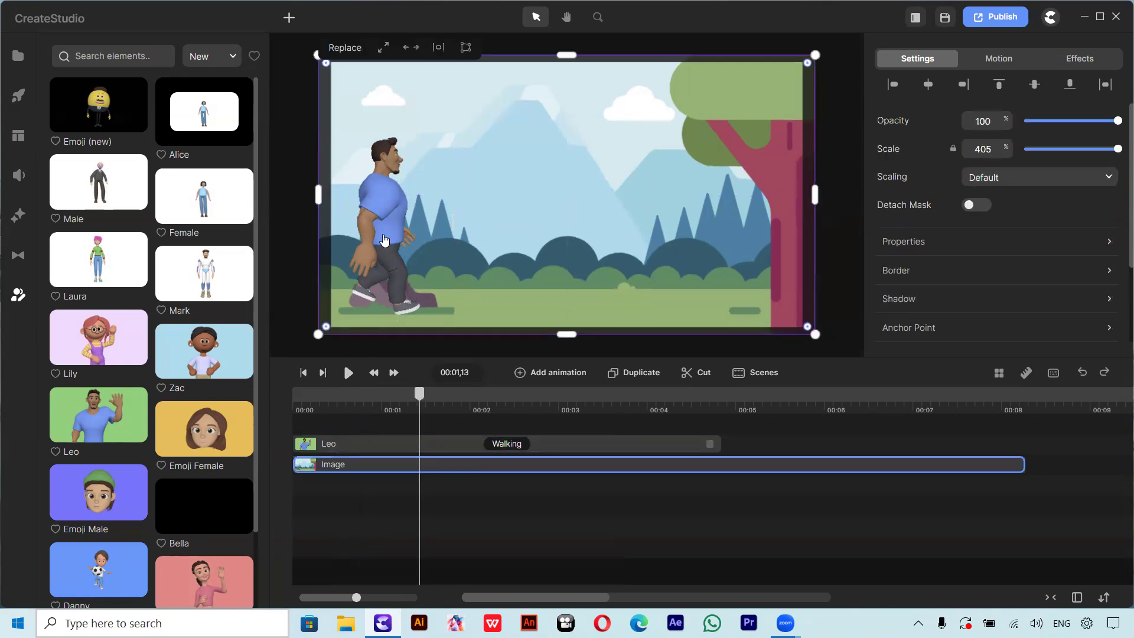
left_click(851, 246)
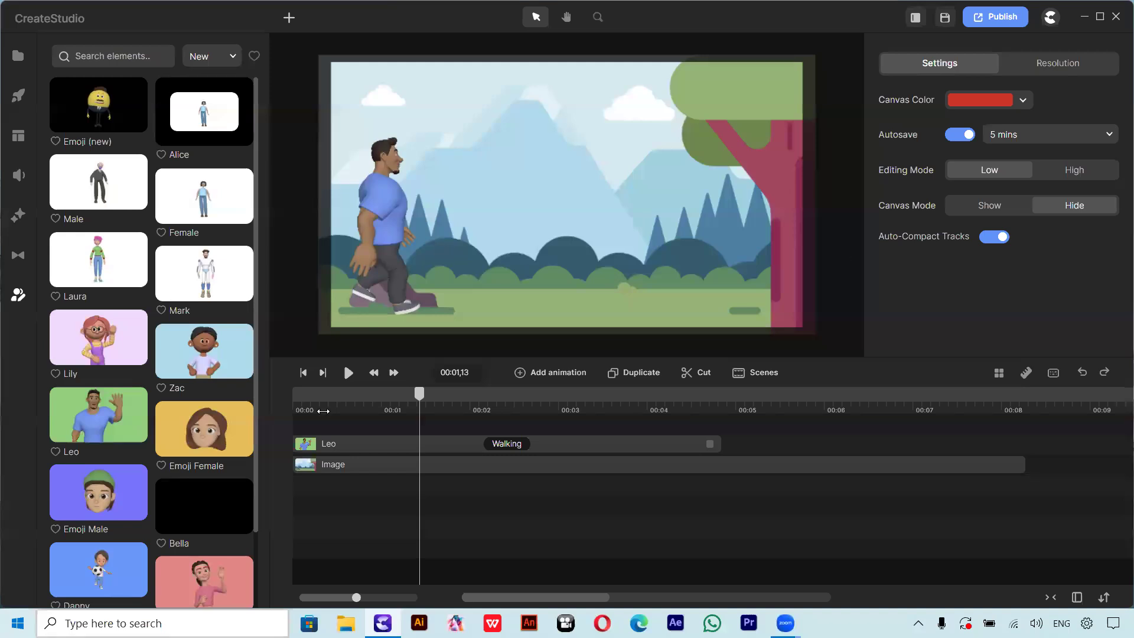
left_click_drag(419, 399, 238, 399)
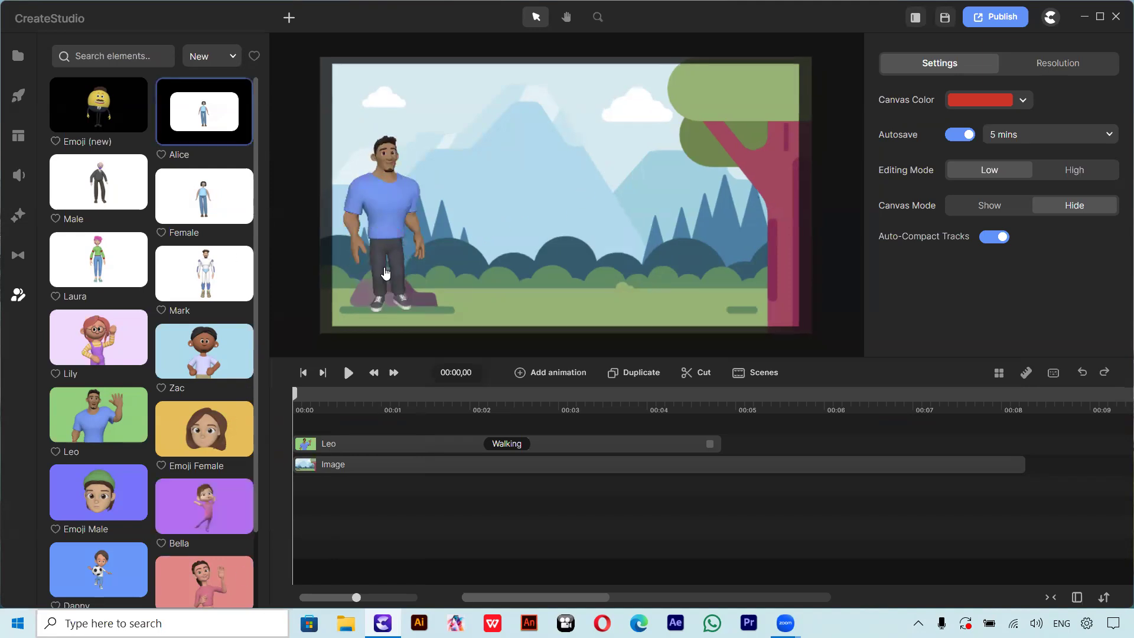
Move Leo to the middle of the scene and rotate his 3D view so he walks toward the viewer.
left_click(396, 211)
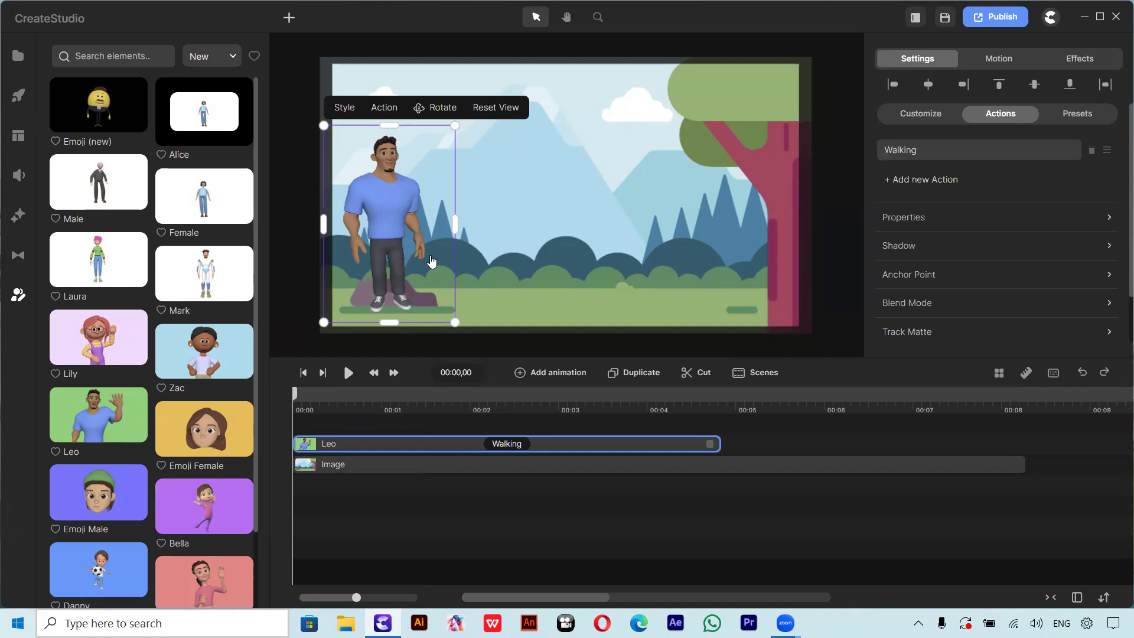
left_click_drag(402, 228, 567, 225)
left_click(348, 372)
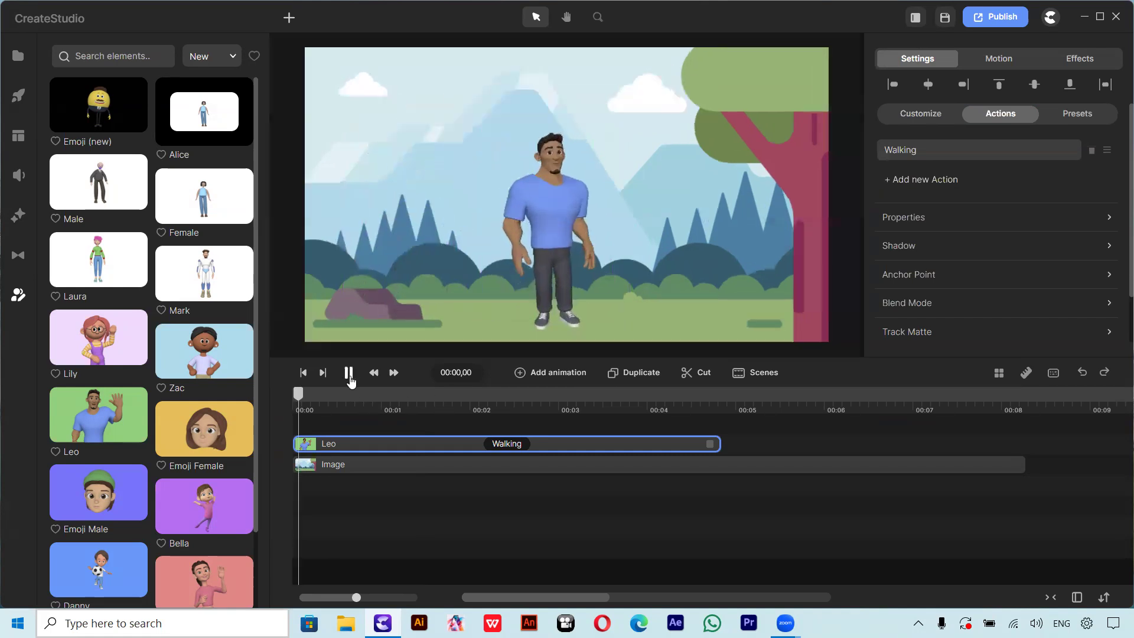
key("space")
left_click(622, 116)
left_click_drag(566, 204, 652, 202)
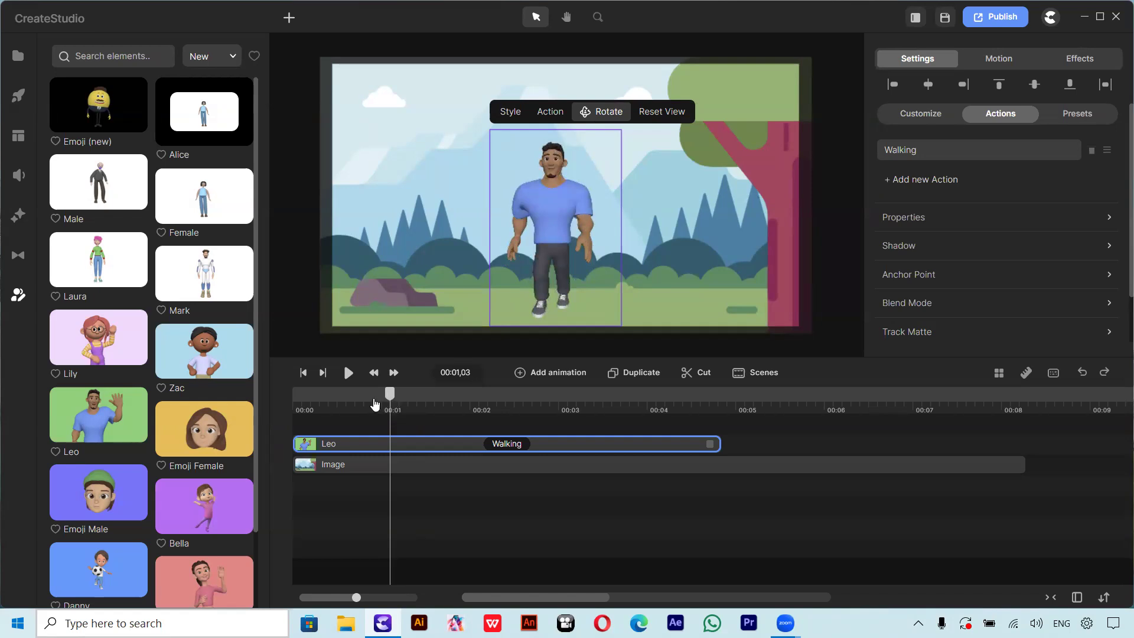
Play the rotated Leo's walk from the start, then bring the playhead back to 00:00,01 to examine his starting pose.
left_click(294, 406)
left_click(350, 382)
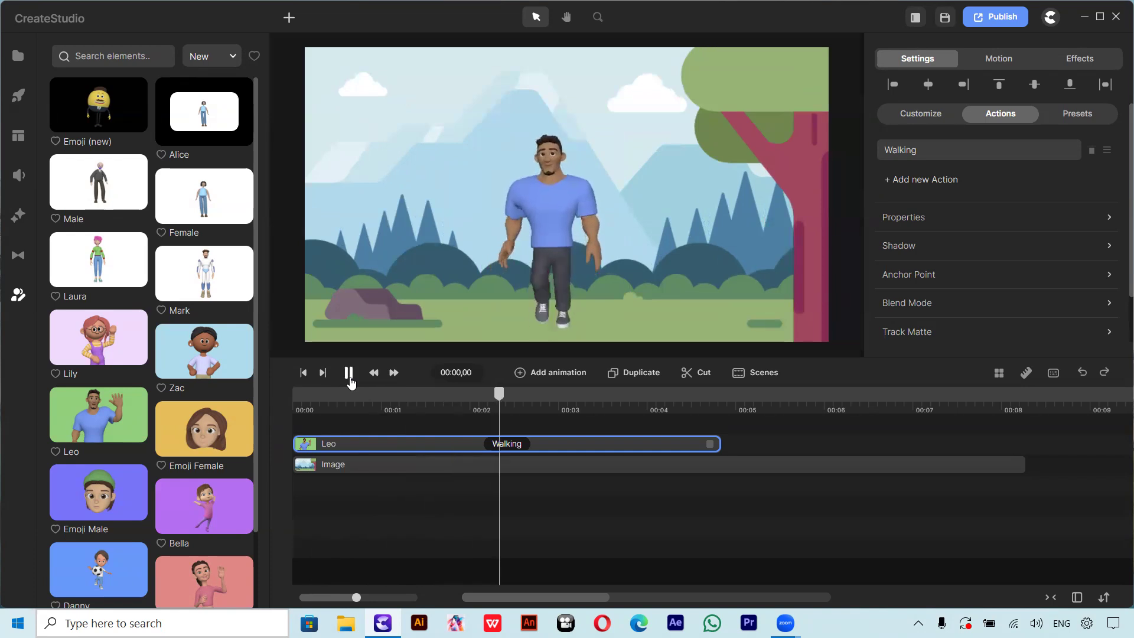
left_click(550, 290)
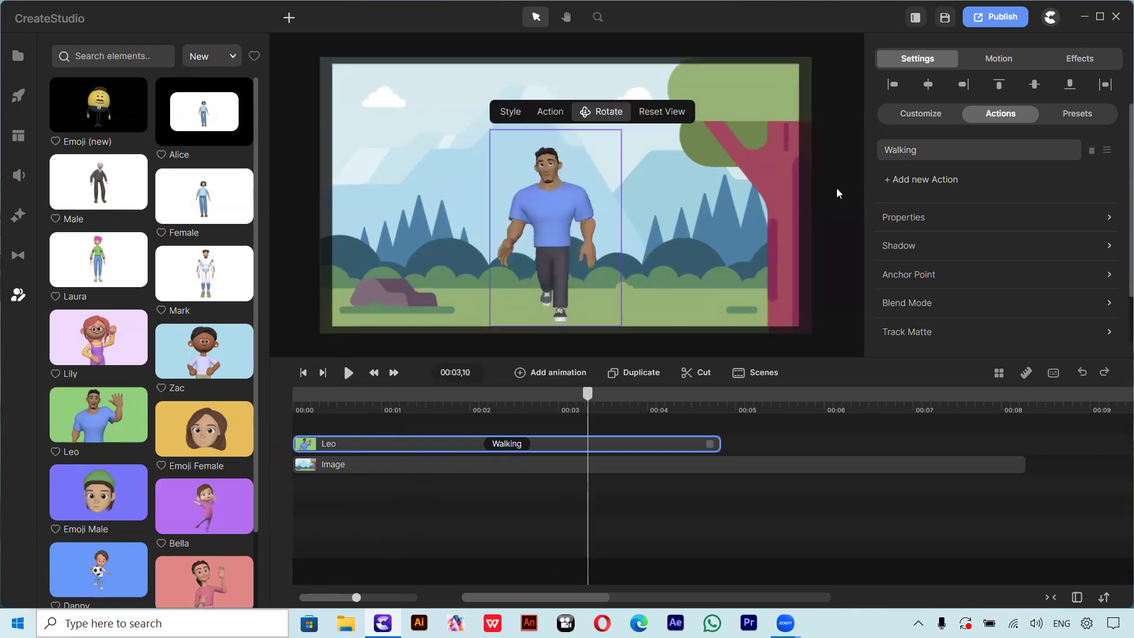
left_click_drag(588, 403, 296, 432)
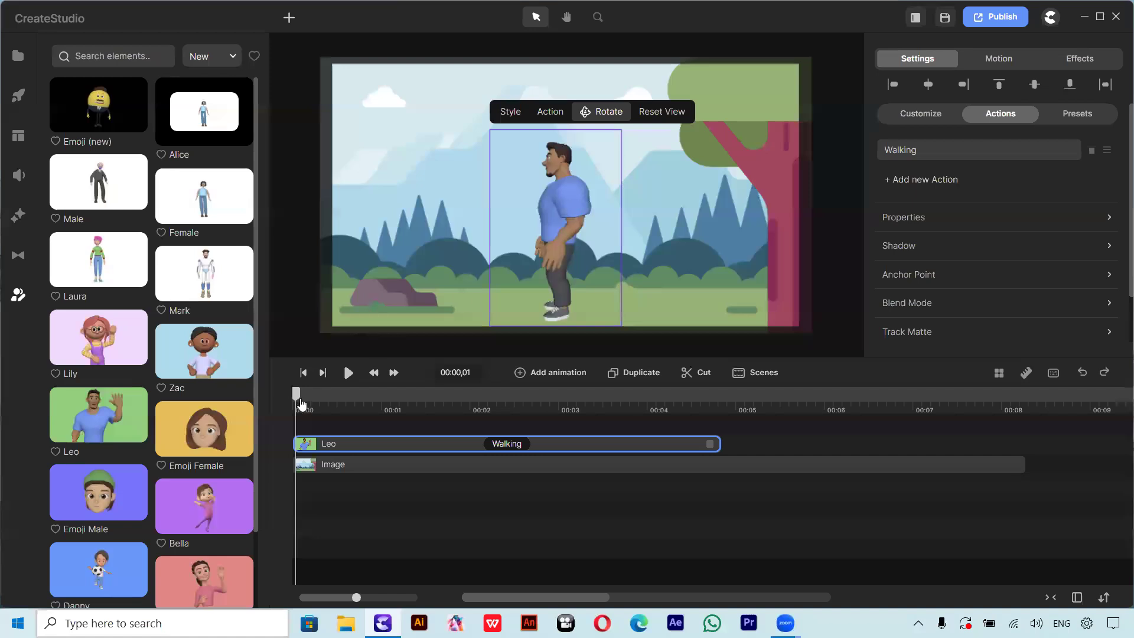
left_click_drag(321, 406, 300, 434)
Turn on Disable Start and Disable End for Leo's Walking action and return the playhead to 00:00,00.
left_click(508, 445)
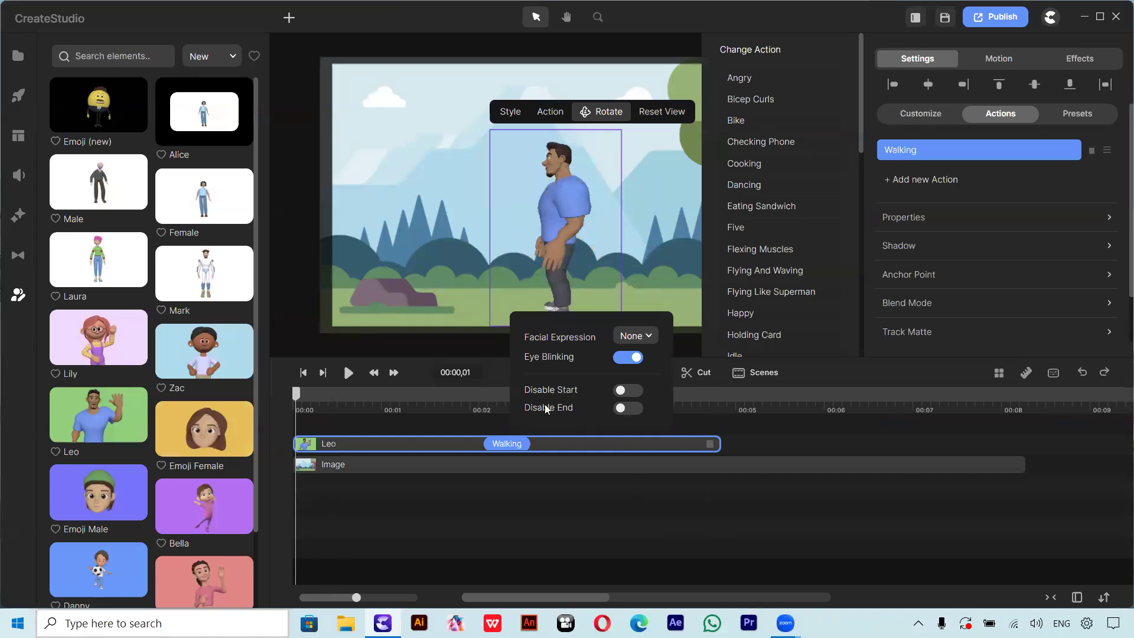
left_click(628, 390)
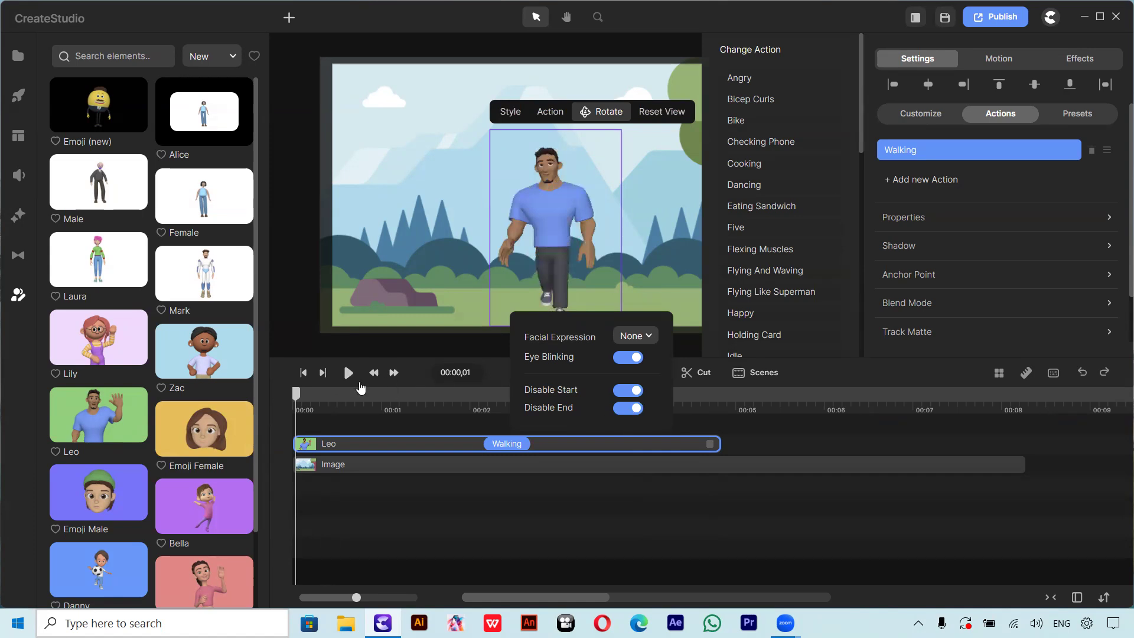
left_click_drag(298, 394, 210, 401)
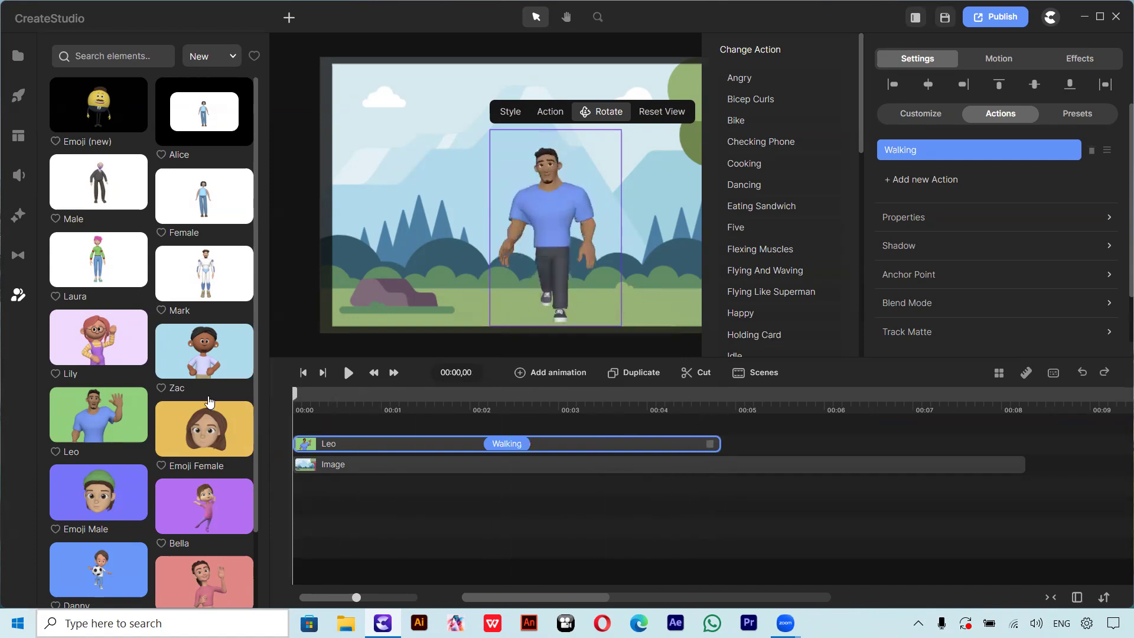
Set the facial expression of Leo's Walking action to Happy and play the scene.
left_click(500, 445)
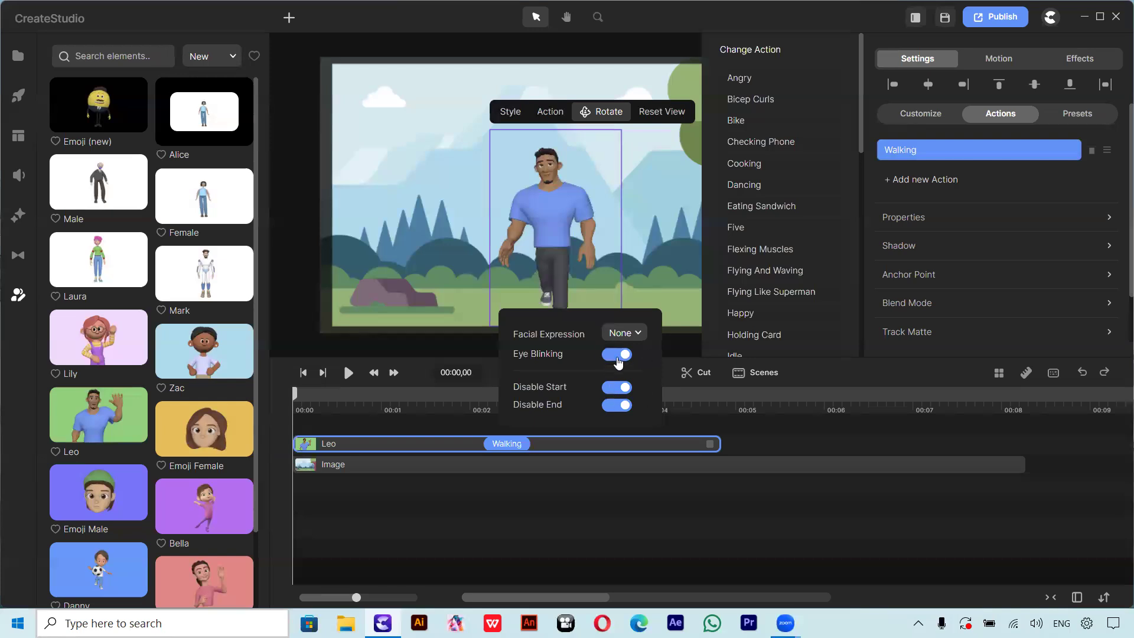
left_click(635, 338)
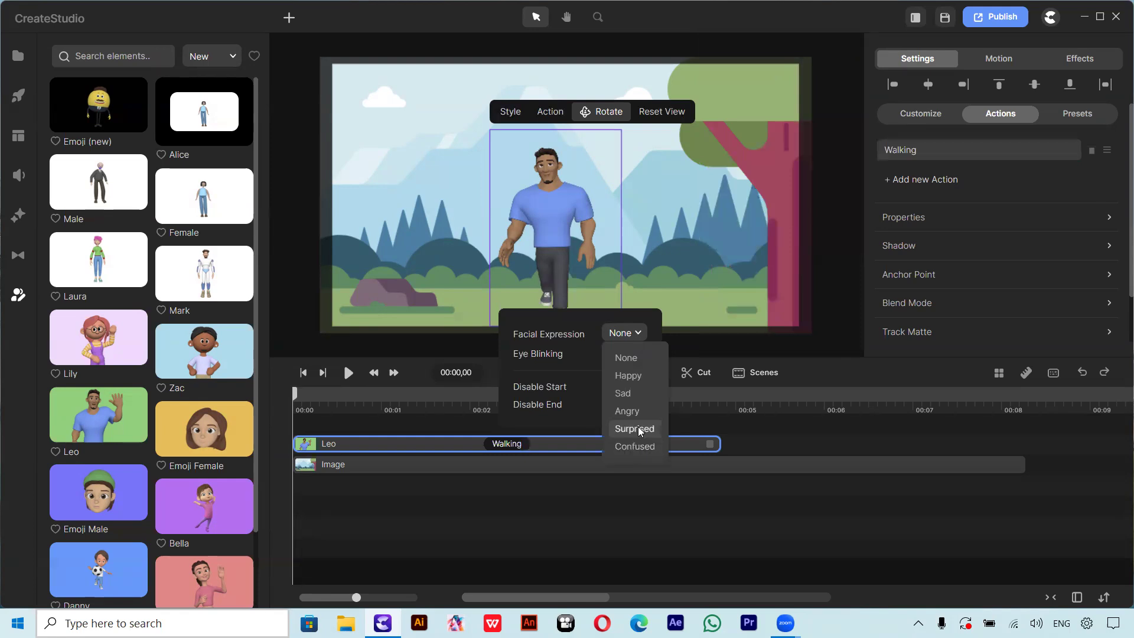
left_click(638, 427)
left_click(652, 335)
left_click(632, 375)
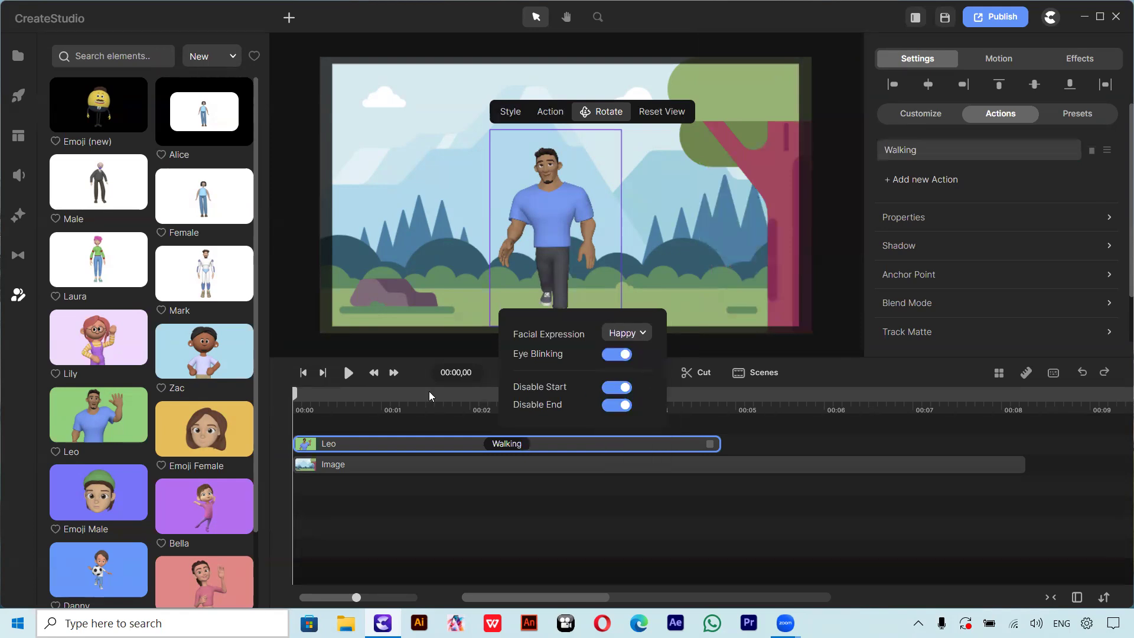
left_click(348, 373)
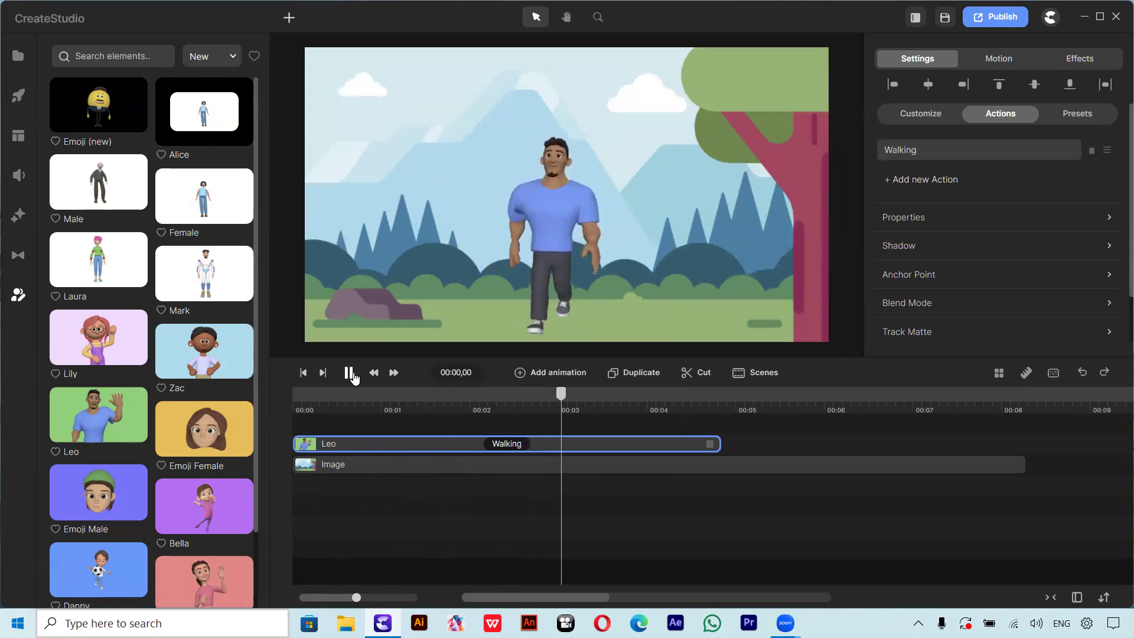
left_click(349, 373)
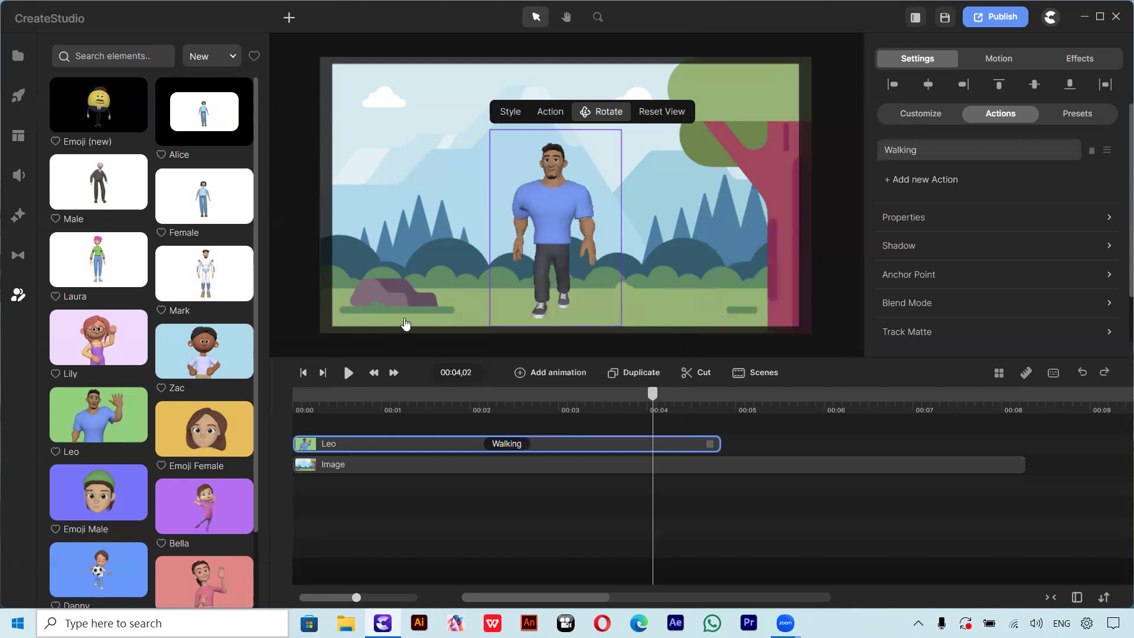
Shorten the background image's clip so it ends together with Leo's clip.
left_click(1021, 462)
left_click_drag(1003, 465, 723, 475)
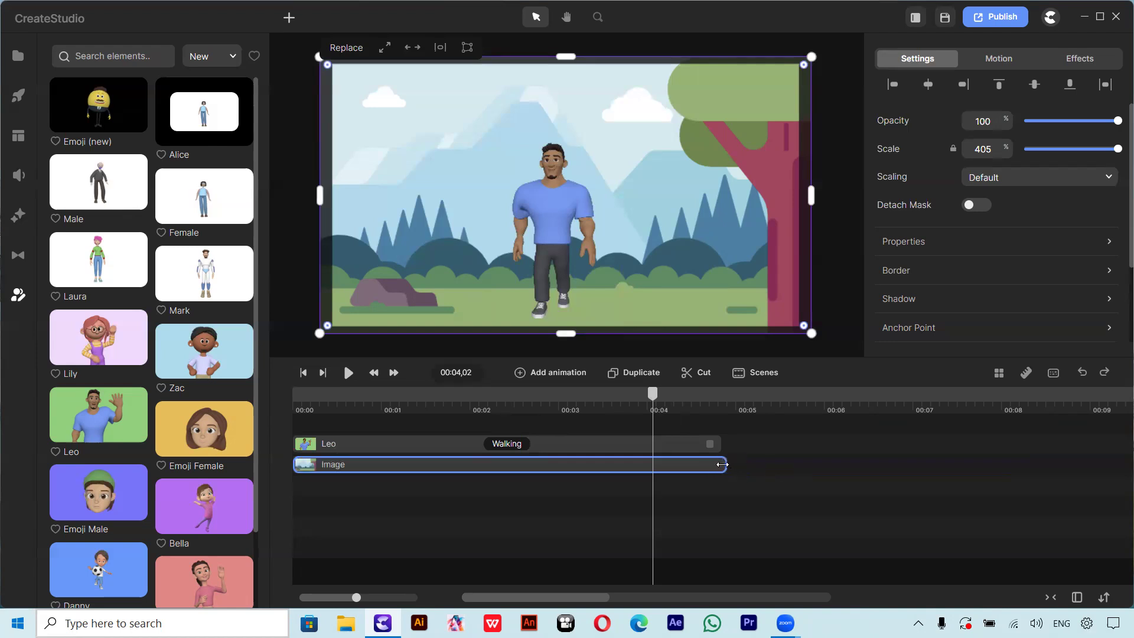
left_click(523, 447)
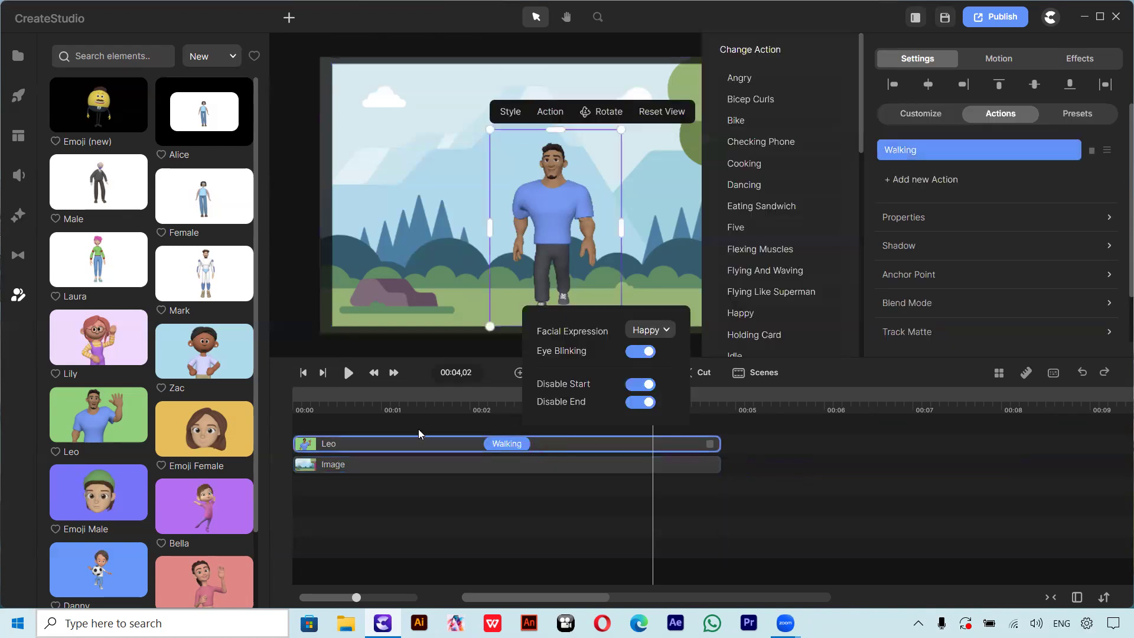
left_click(840, 524)
Add an animation with Linear In & Out easing to Leo.
left_click(619, 447)
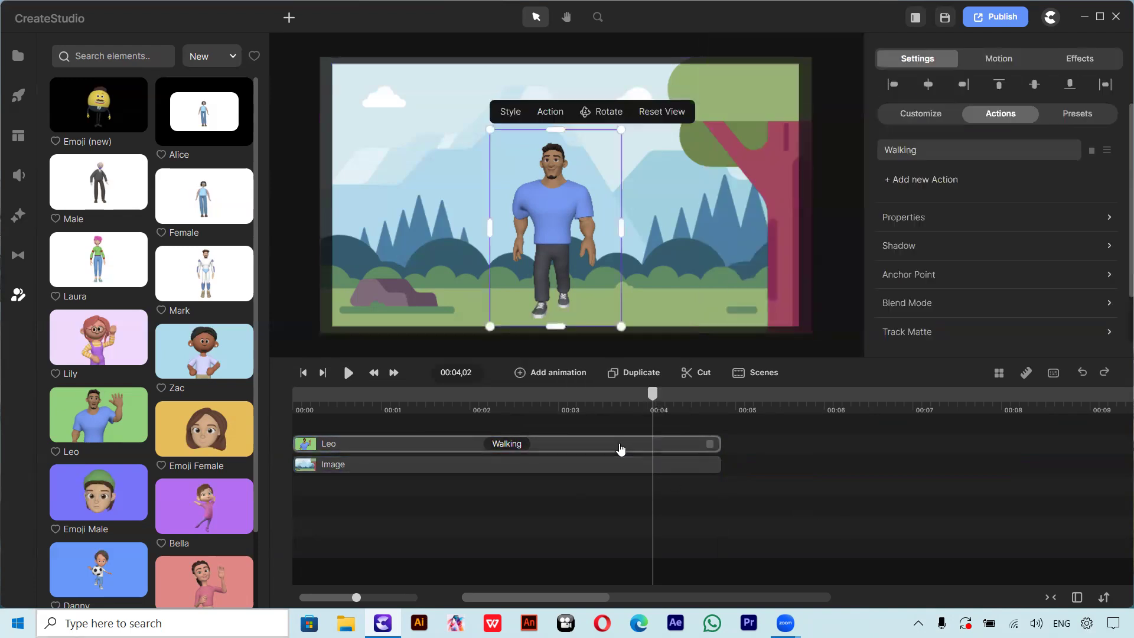
left_click(561, 382)
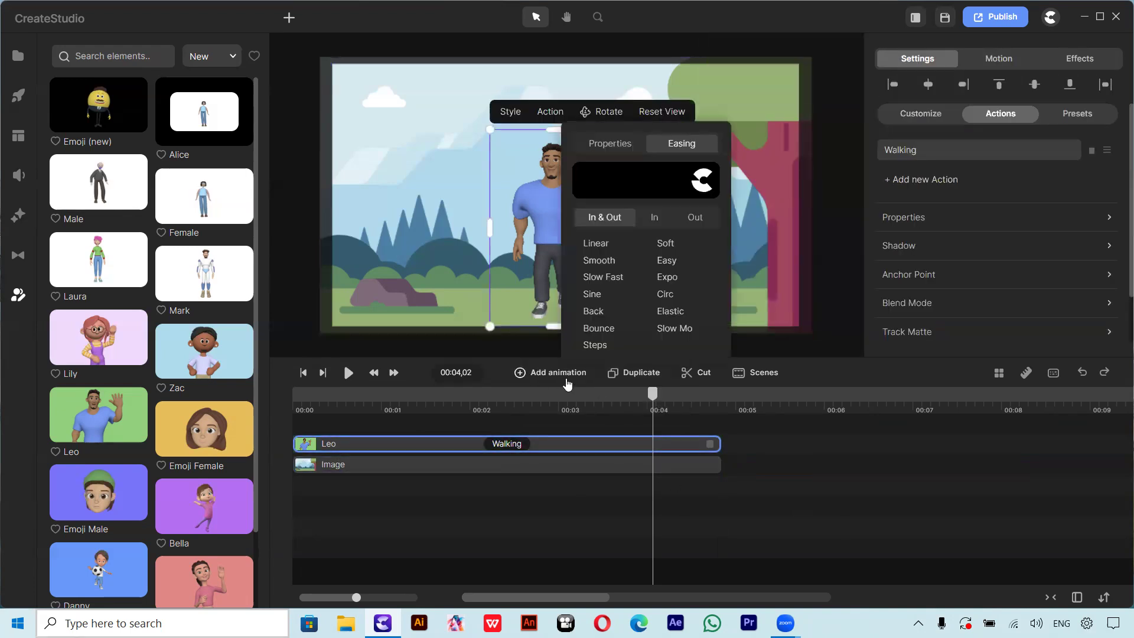
left_click(611, 123)
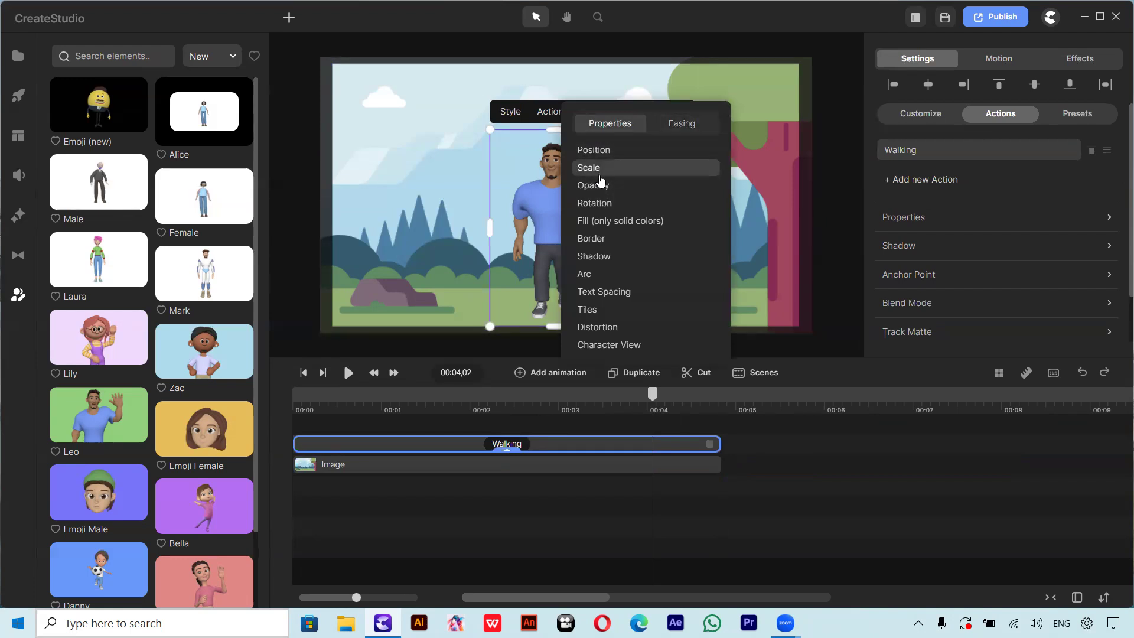
left_click(682, 126)
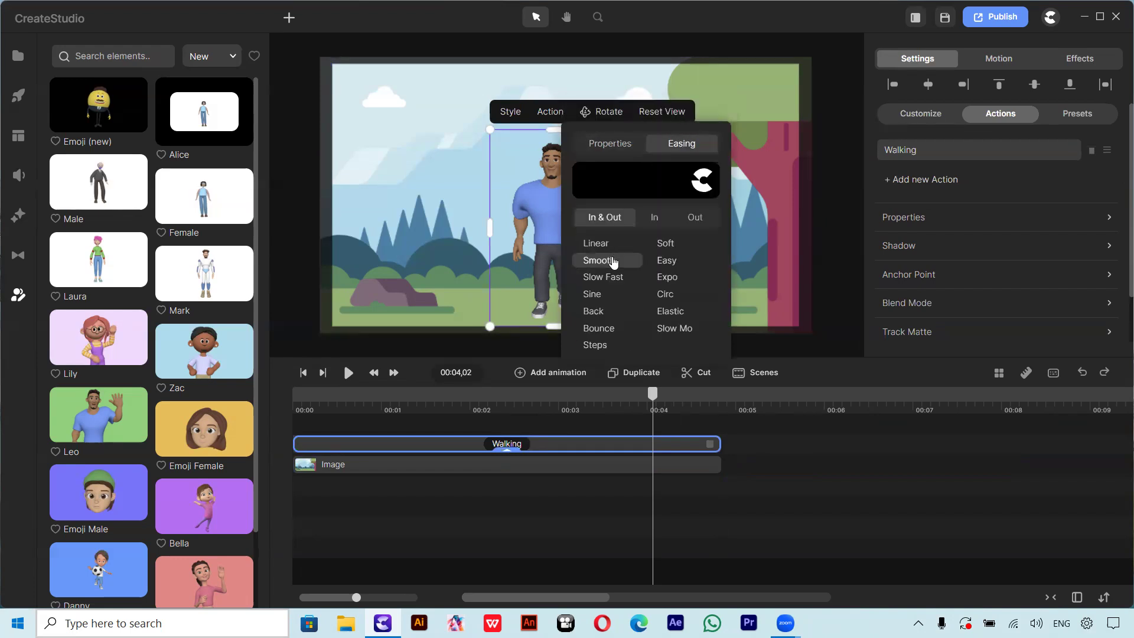
left_click(598, 244)
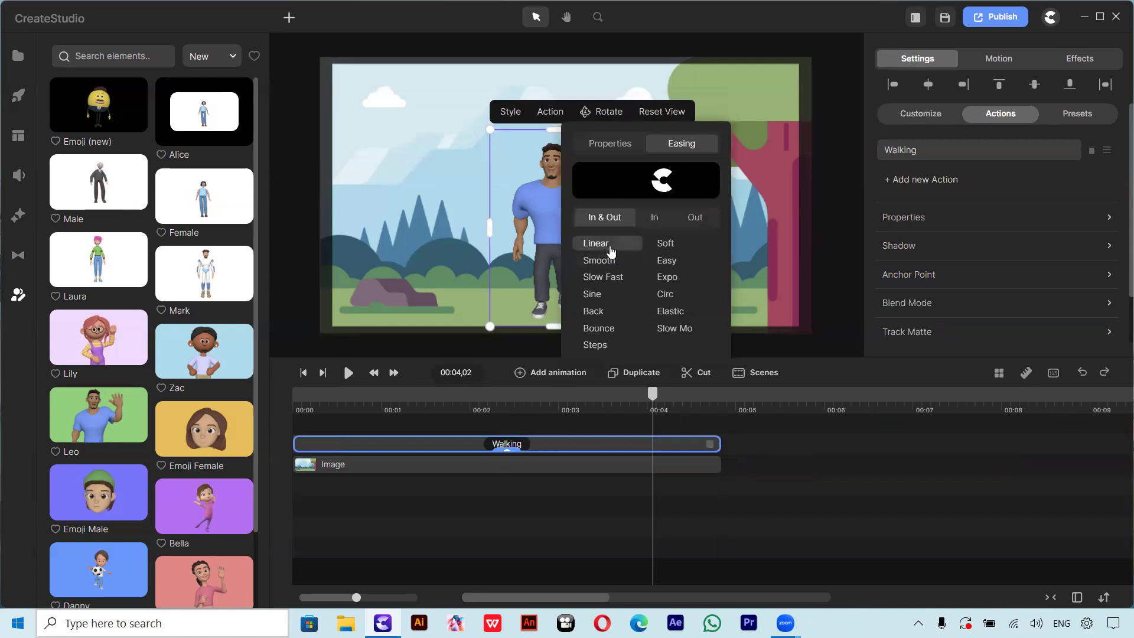
left_click(831, 377)
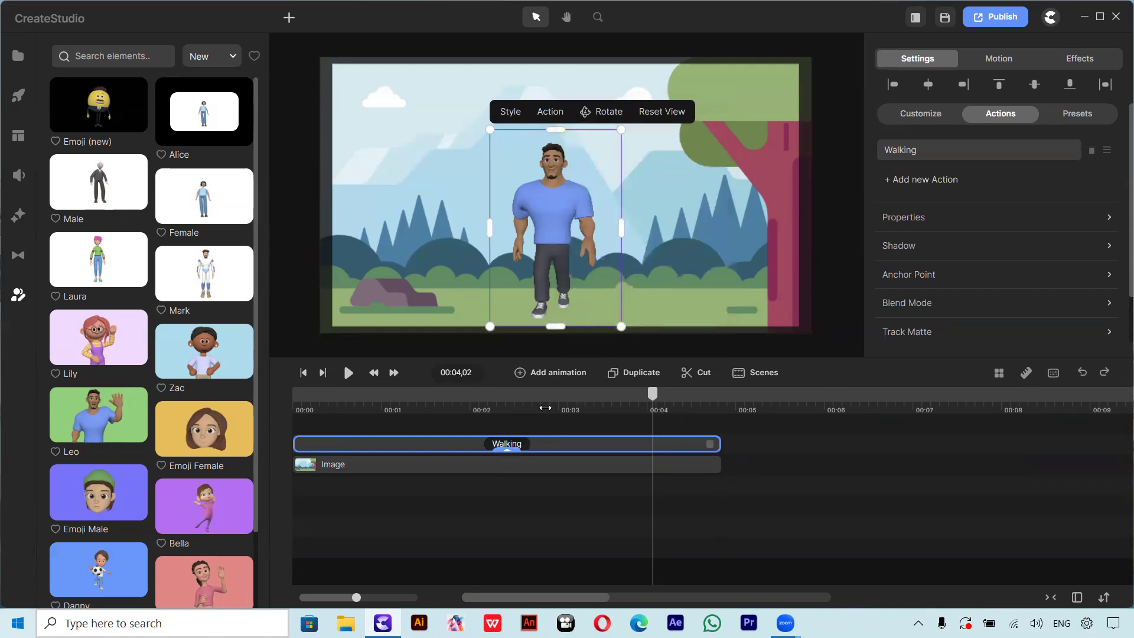
Expand Leo's animation track and spread its two keyframes to the start and end of his clip.
left_click(508, 452)
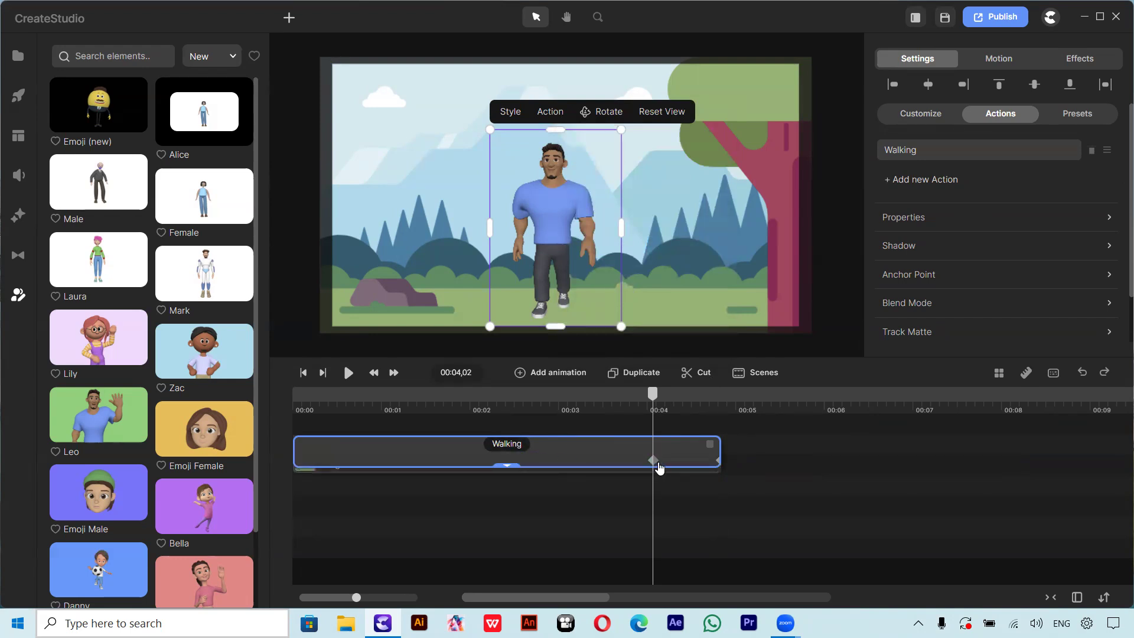
left_click_drag(673, 463, 701, 474)
left_click(301, 469)
Shrink Leo into the distance at the start keyframe, and enlarge and reposition him at the end keyframe.
left_click_drag(622, 130, 563, 217)
left_click_drag(520, 272, 582, 225)
left_click(708, 459)
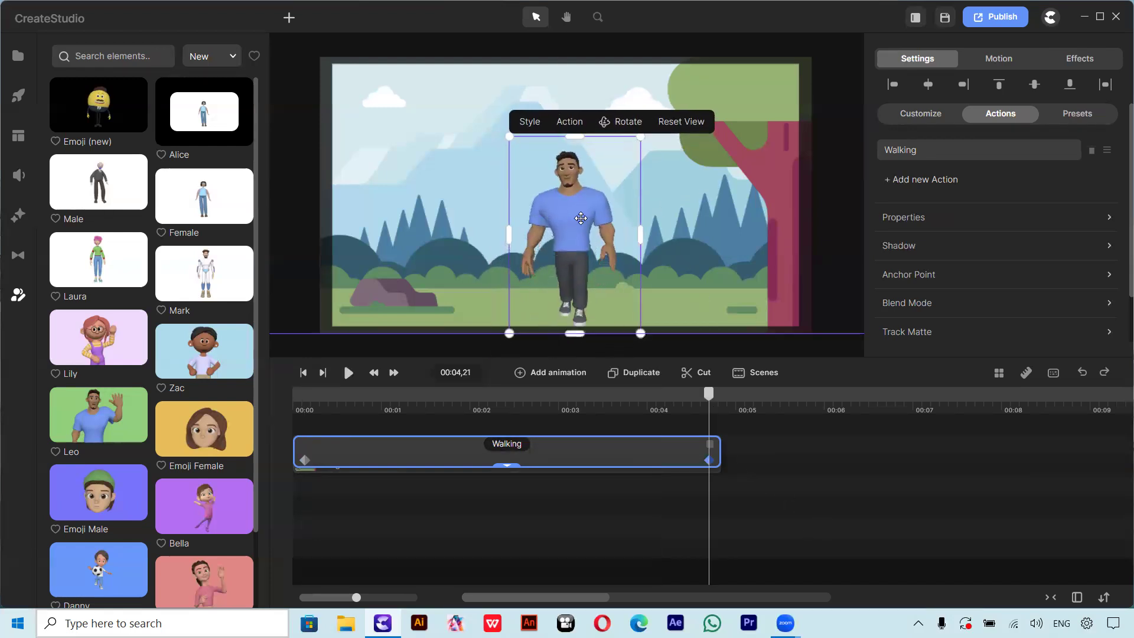
left_click_drag(643, 136, 658, 111)
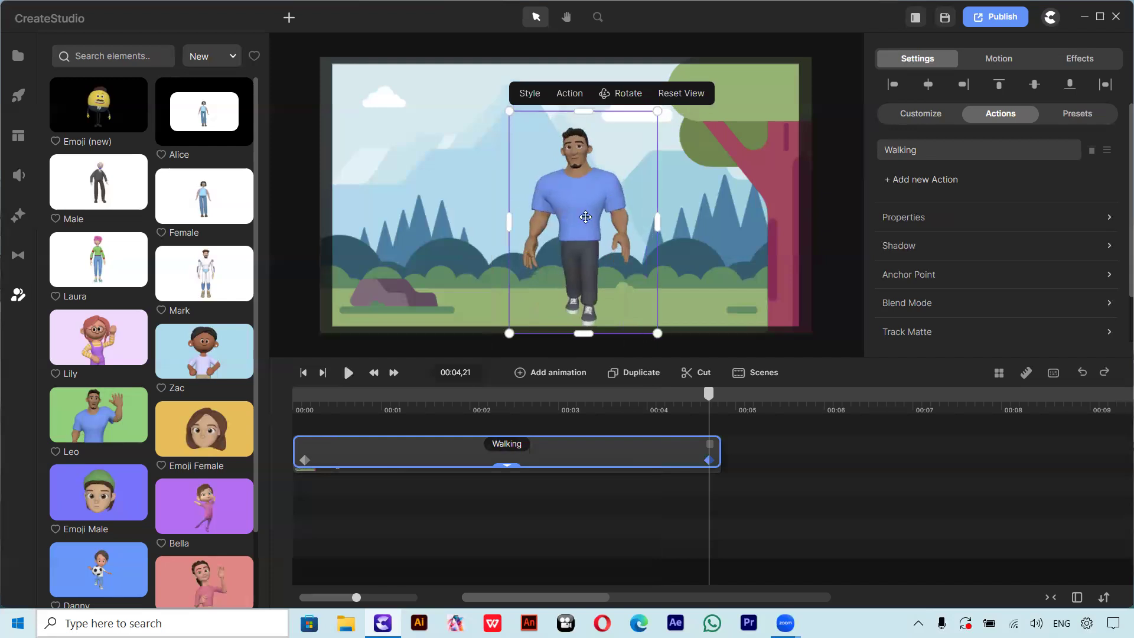
left_click_drag(586, 217, 580, 214)
Lower the small Leo onto the grass at the start keyframe and play the animation.
left_click_drag(709, 395, 304, 468)
left_click_drag(596, 197, 587, 244)
left_click_drag(329, 400, 650, 469)
left_click_drag(467, 467, 247, 467)
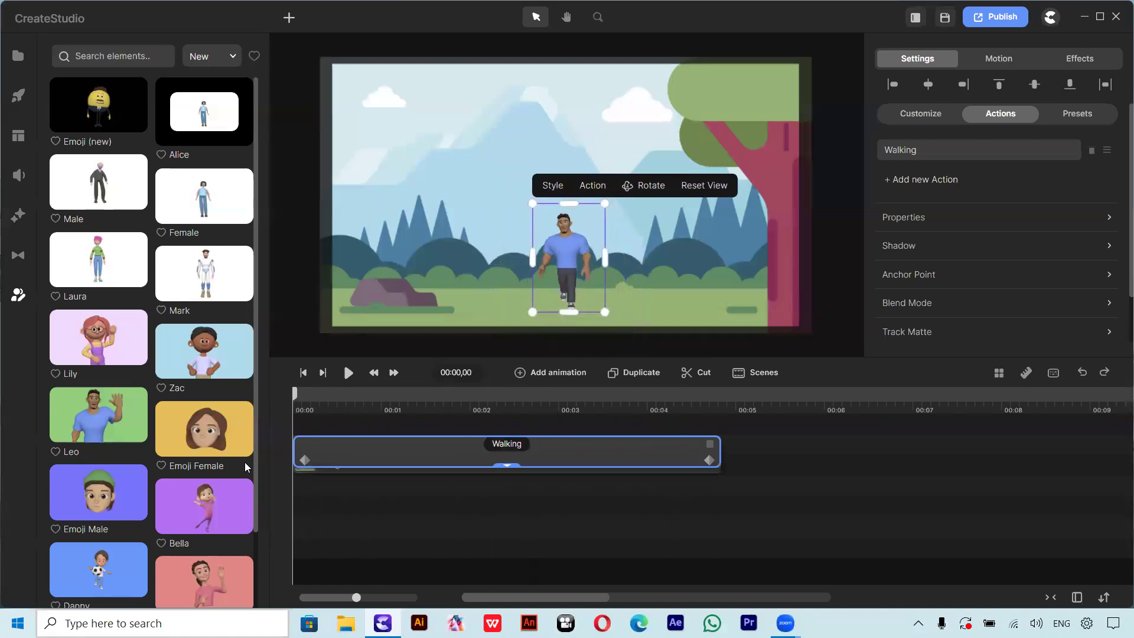
left_click(349, 373)
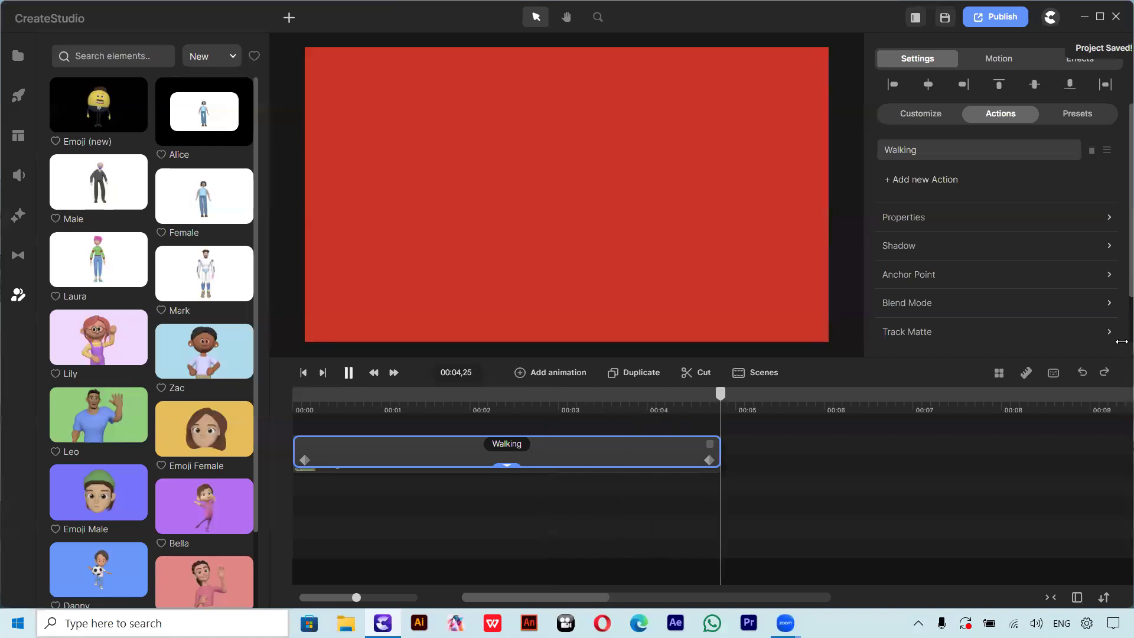
left_click_drag(721, 398, 351, 433)
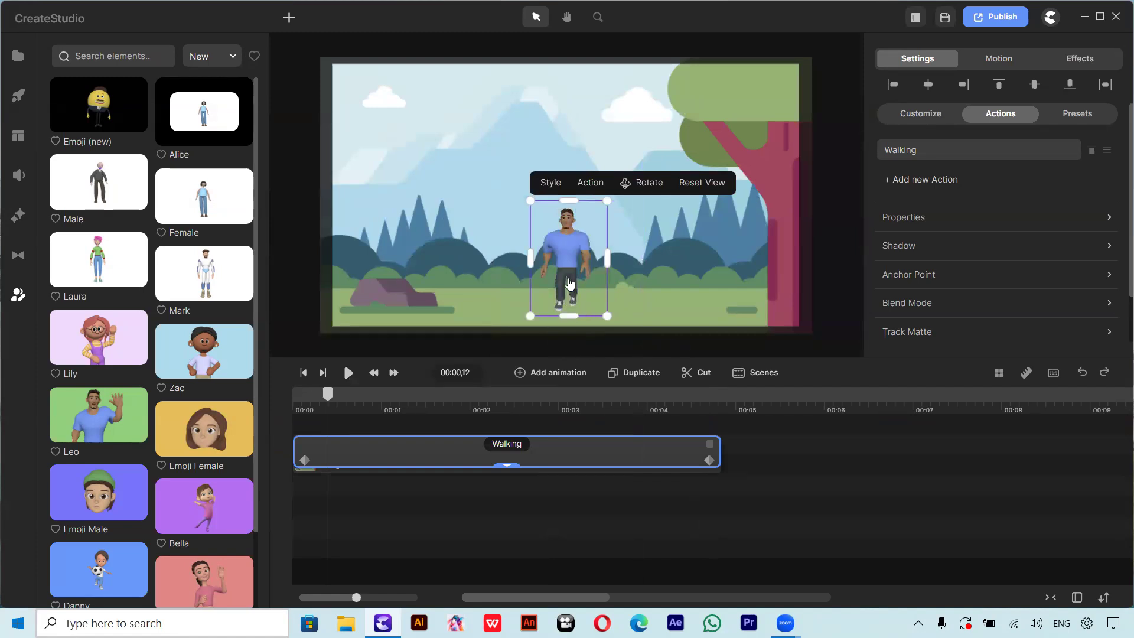
Make Leo slightly smaller and raise him at the end keyframe, then play the walk from the start.
left_click(709, 460)
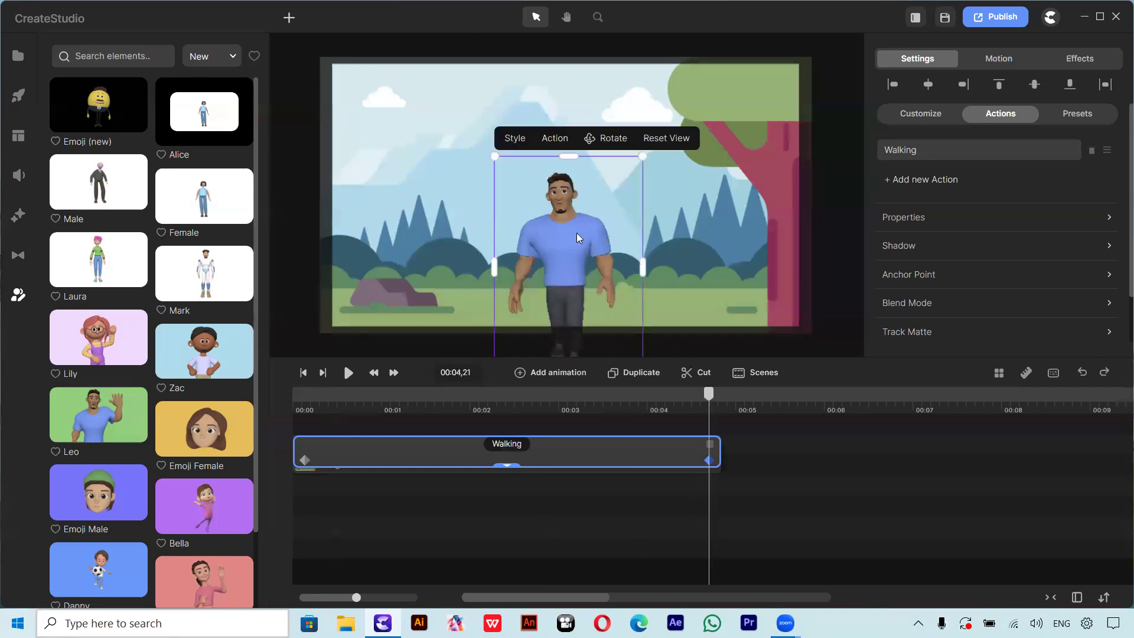
left_click_drag(643, 155, 623, 182)
left_click_drag(556, 277, 573, 231)
left_click_drag(706, 400, 298, 453)
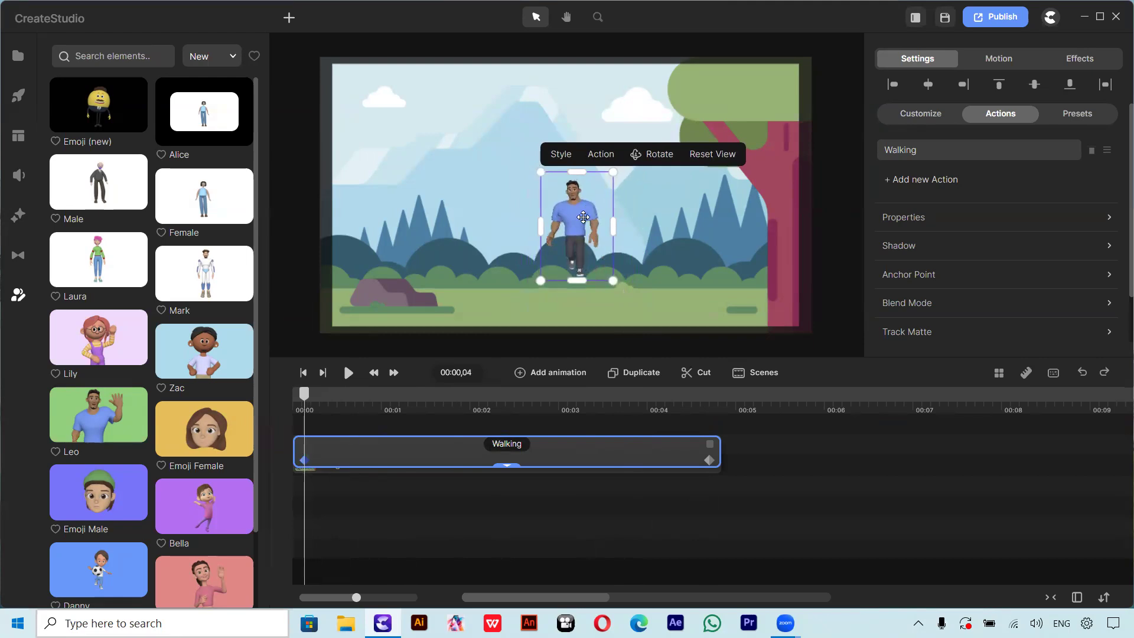
left_click(348, 373)
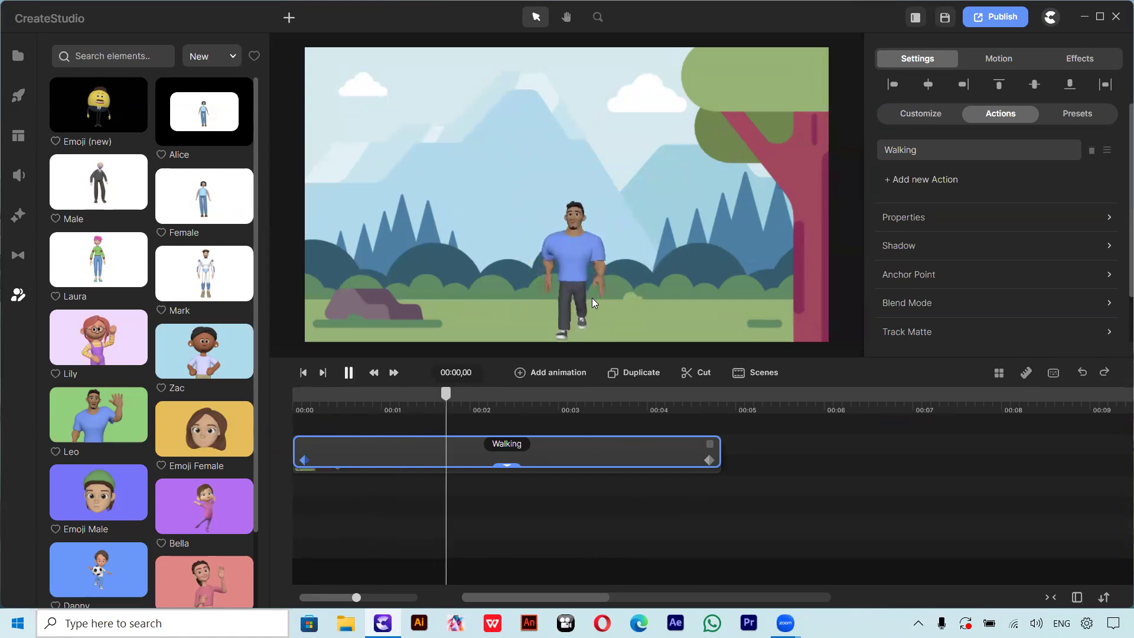
key("space")
left_click(1097, 18)
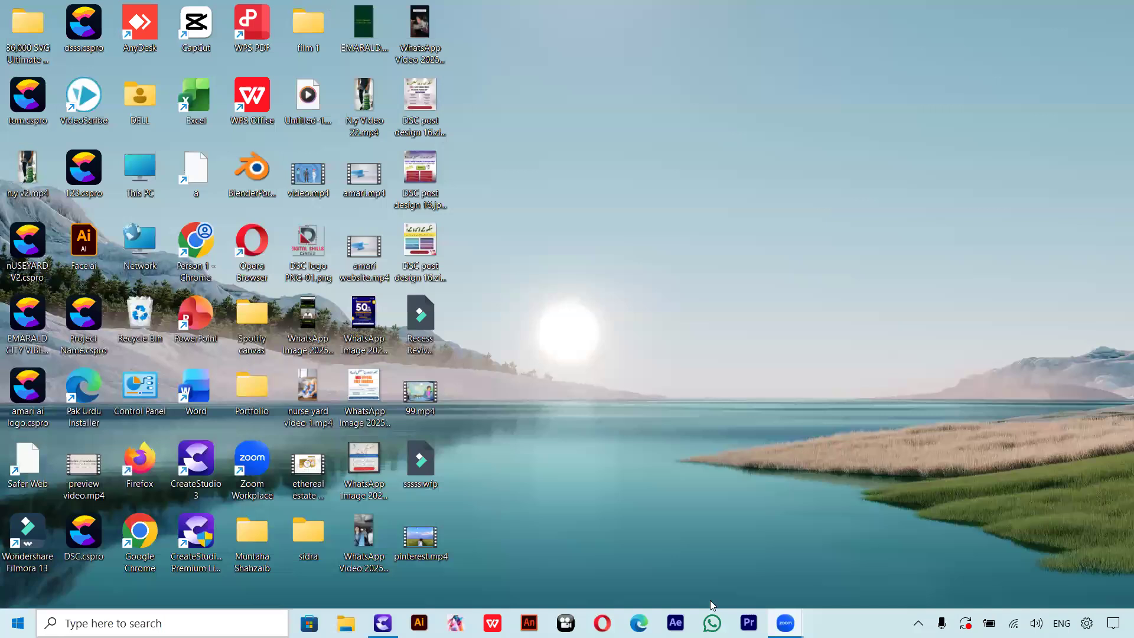
left_click(382, 623)
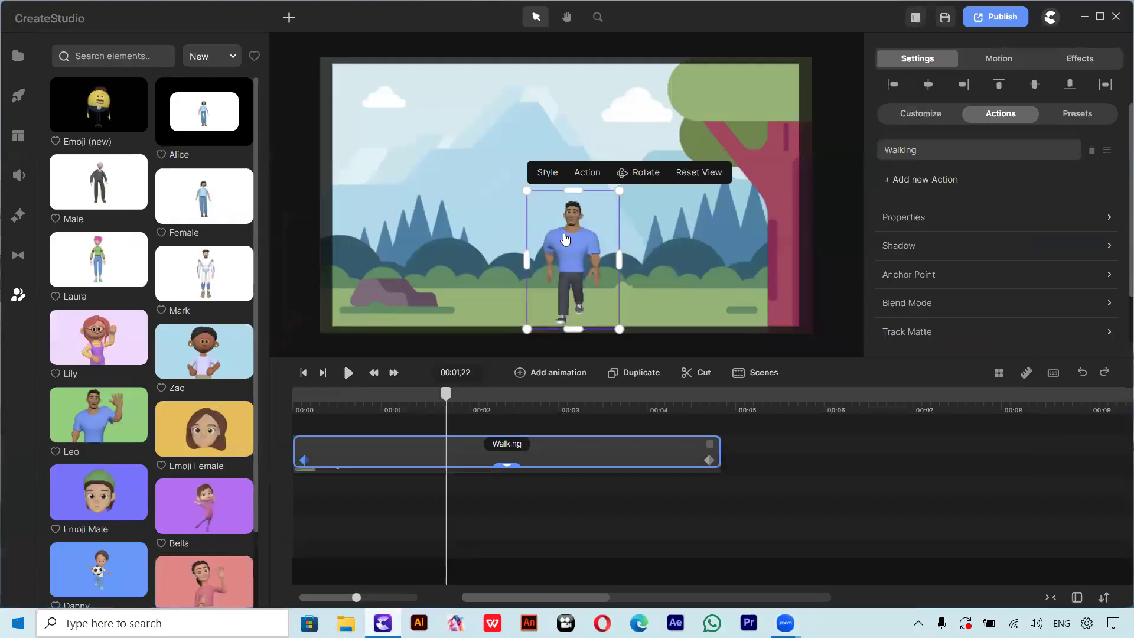
Nudge Leo slightly upward at 00:01,22 and scrub through his walk to 00:04,00.
left_click_drag(565, 238, 564, 225)
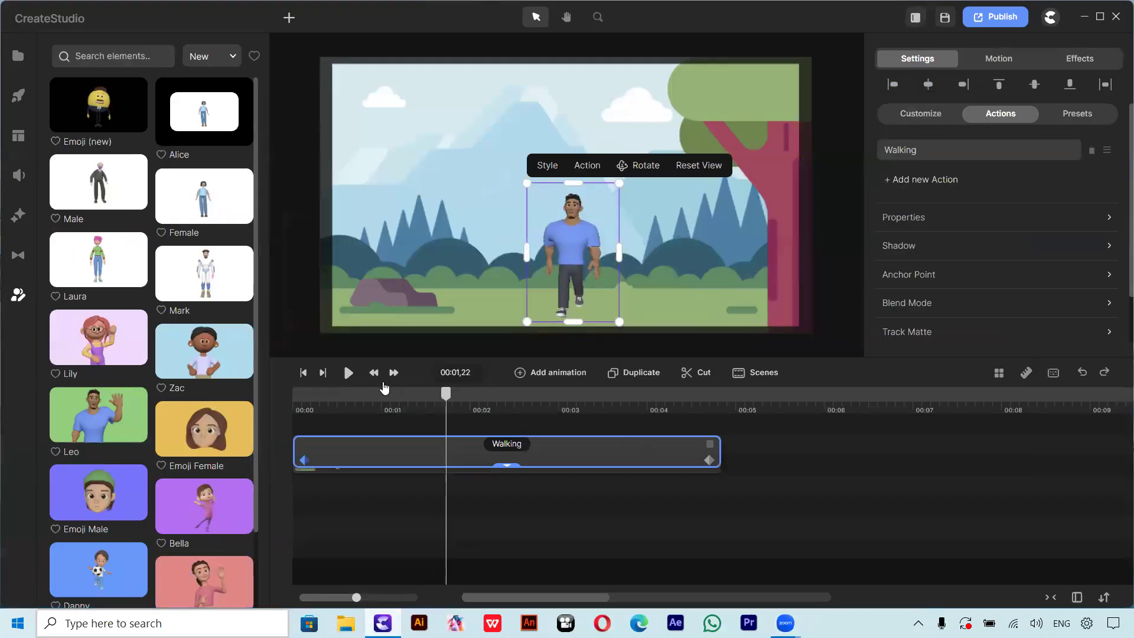
left_click_drag(444, 395, 446, 454)
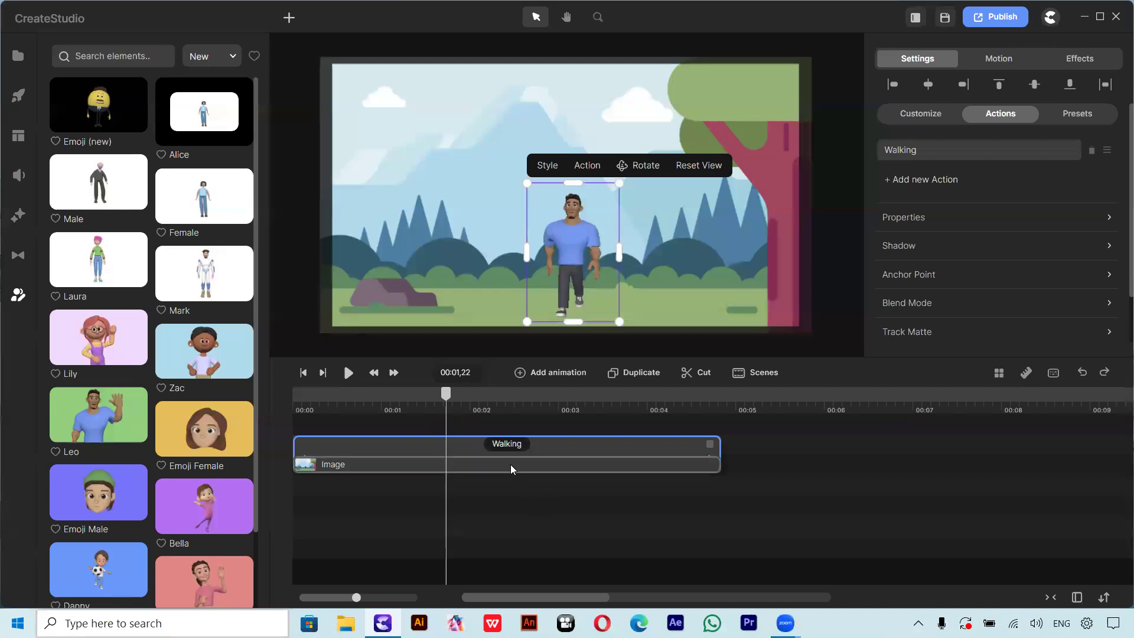
left_click_drag(449, 393, 652, 433)
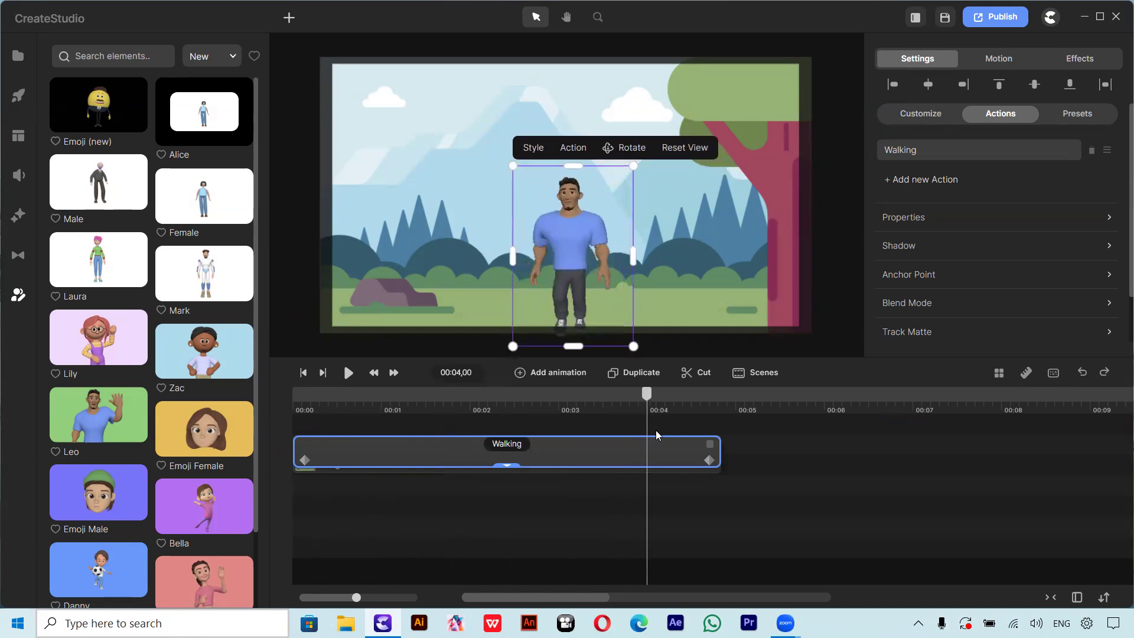
Try shortening Leo's clip to about 3 seconds and play the scene.
left_click(710, 460)
left_click(719, 451)
left_click_drag(710, 442, 551, 445)
left_click_drag(563, 394, 354, 409)
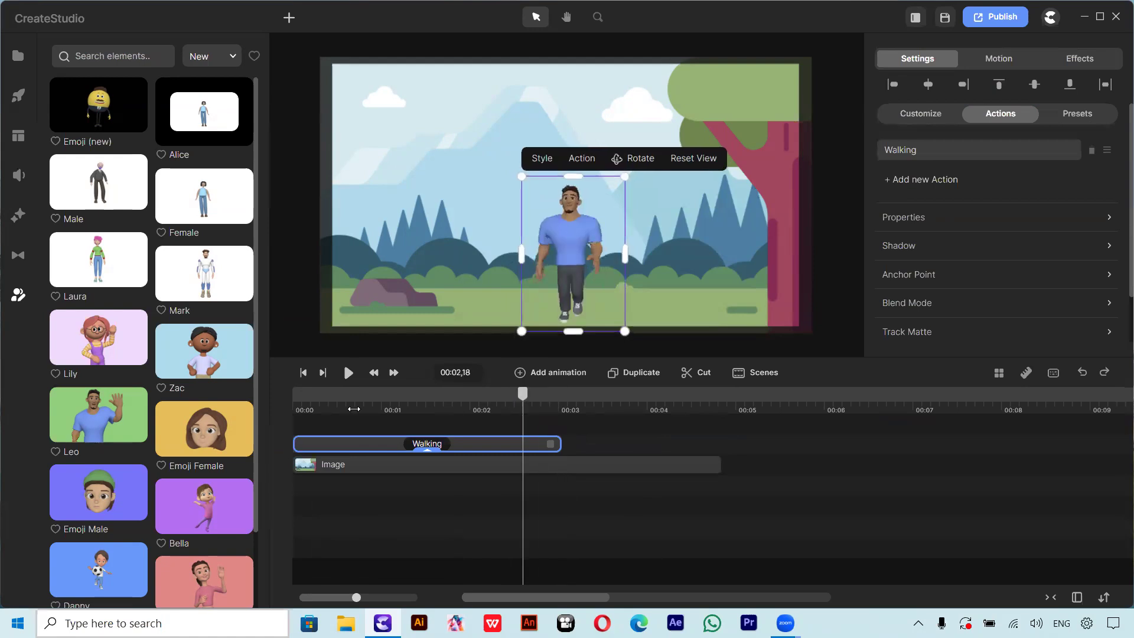
left_click(348, 373)
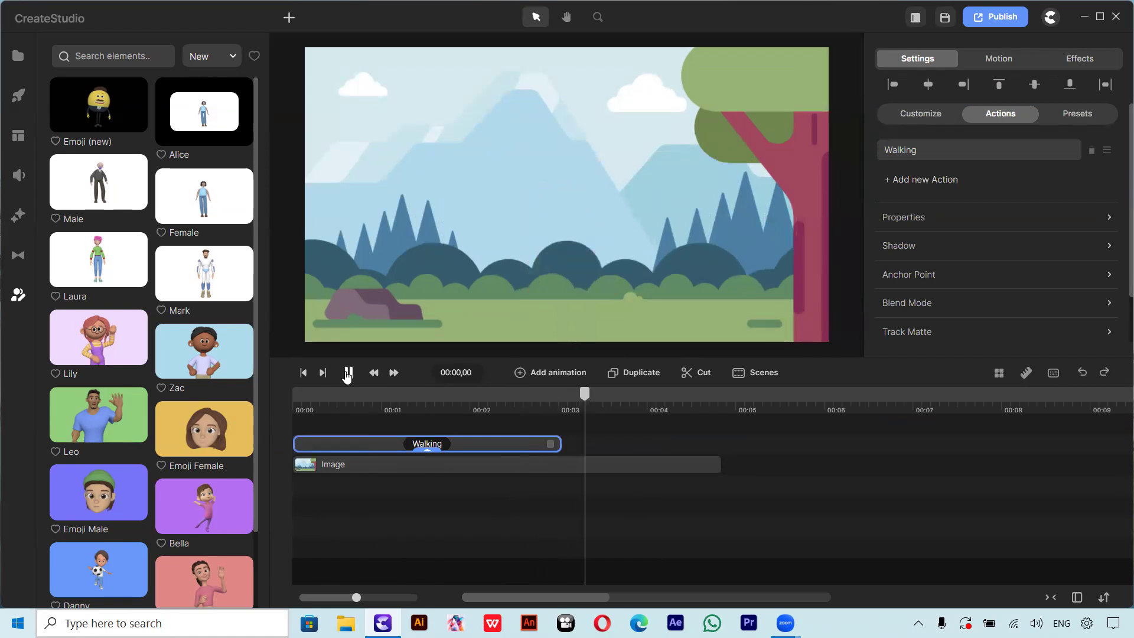
left_click(348, 373)
Extend Leo's clip back to the end of the background image's clip.
left_click(456, 454)
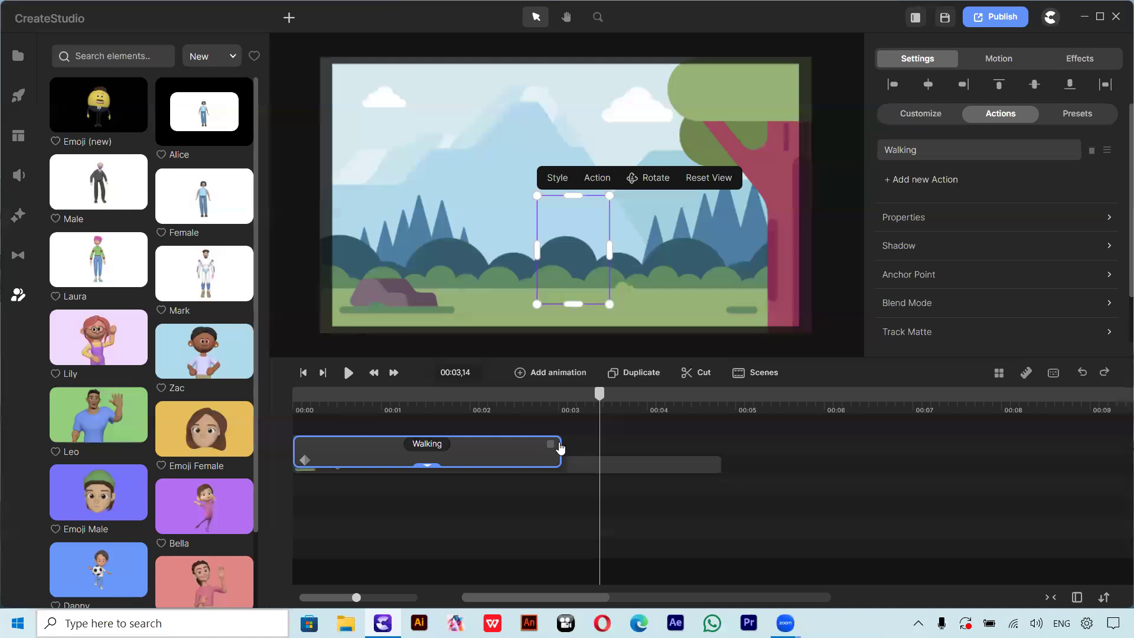
left_click(598, 436)
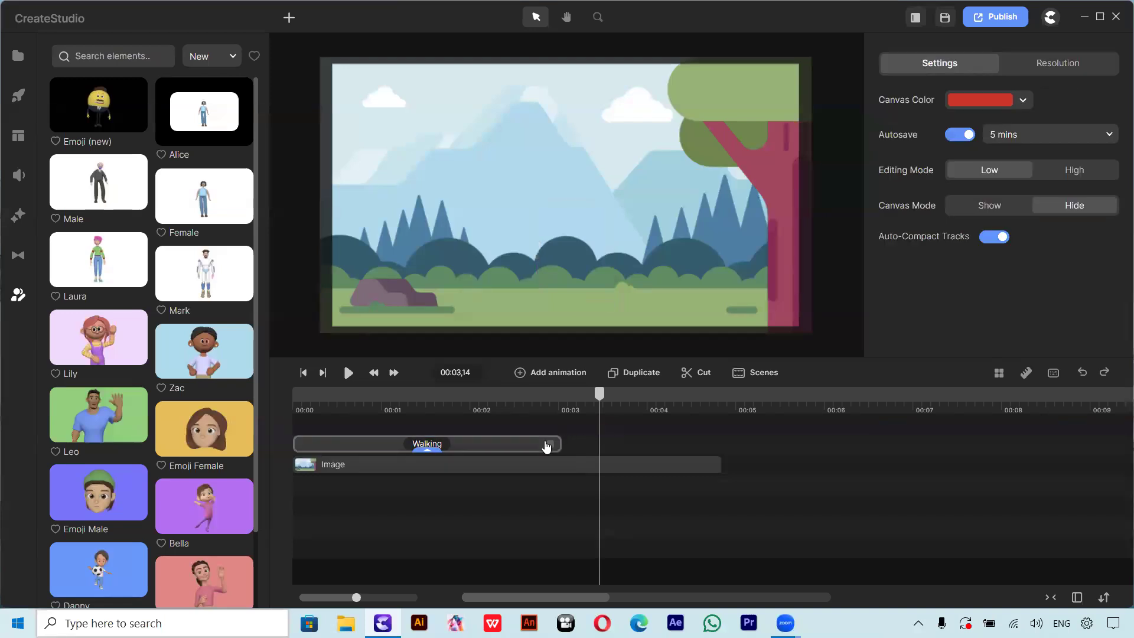
left_click(556, 448)
left_click_drag(555, 447, 693, 456)
left_click(712, 458)
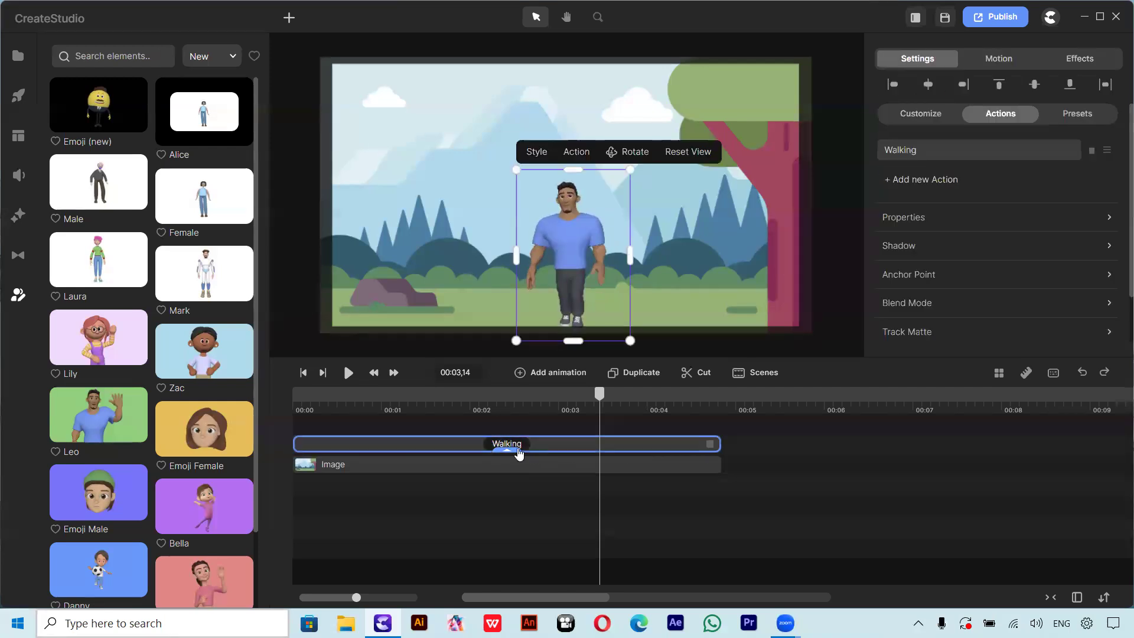
Move Leo's end keyframe earlier to about 00:02,20 and lower him onto the grass at the start keyframe.
left_click_drag(678, 466, 535, 457)
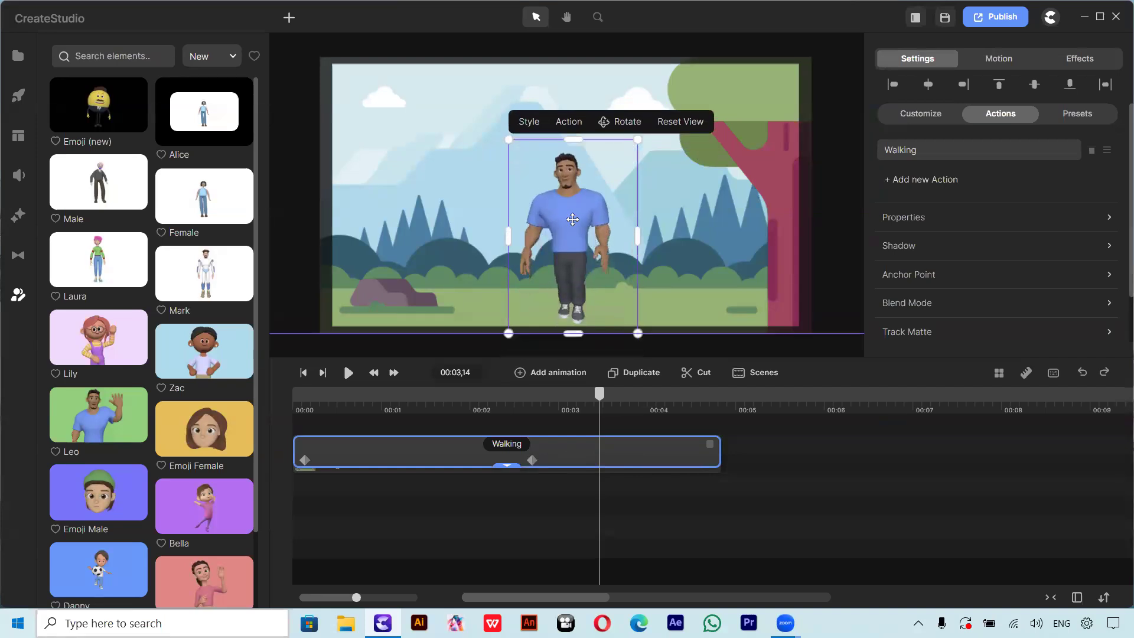
left_click_drag(599, 401, 304, 448)
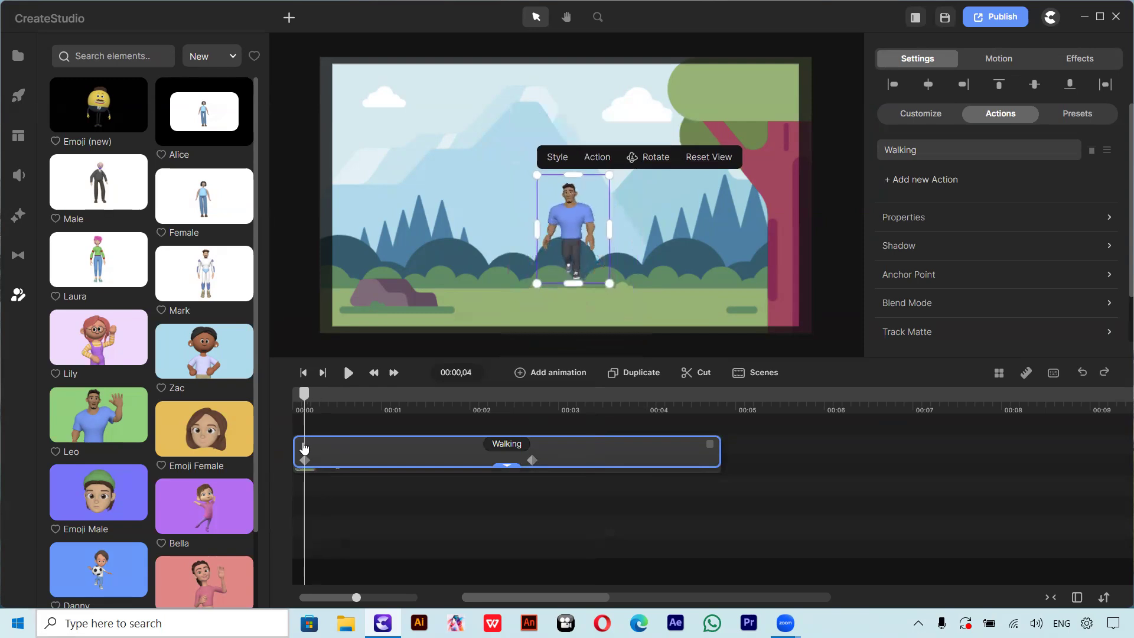
left_click_drag(581, 215, 585, 243)
left_click_drag(615, 201, 613, 206)
Adjust Leo's position at 00:02,18 and enlarge him slightly with the scene at 00:01,00.
left_click_drag(311, 393, 522, 393)
left_click_drag(583, 305, 588, 283)
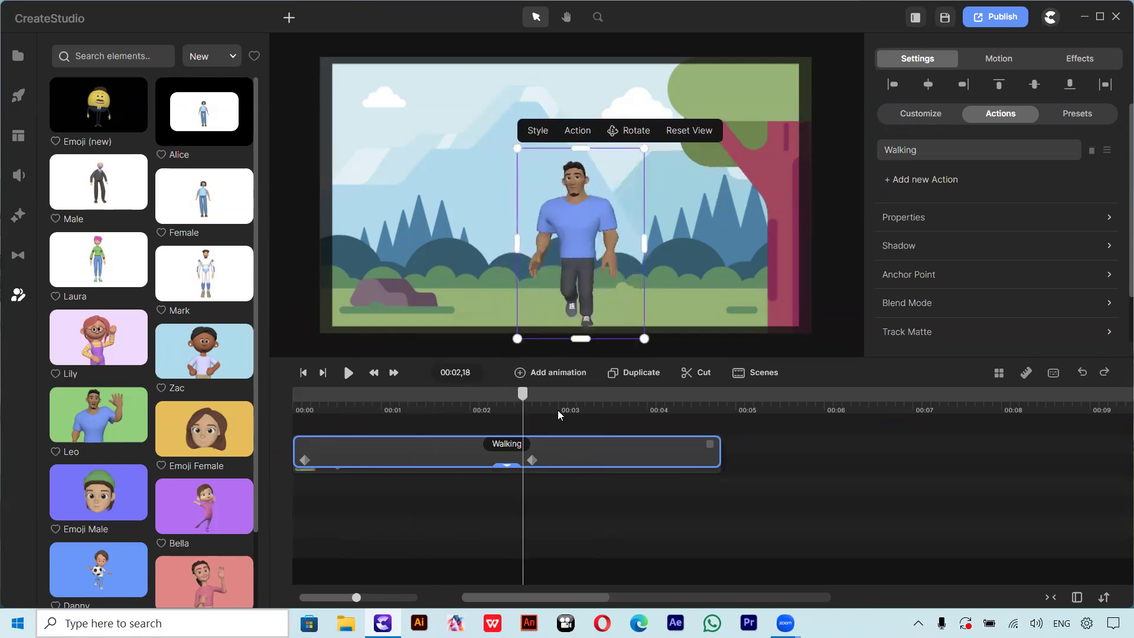
left_click_drag(522, 396, 379, 420)
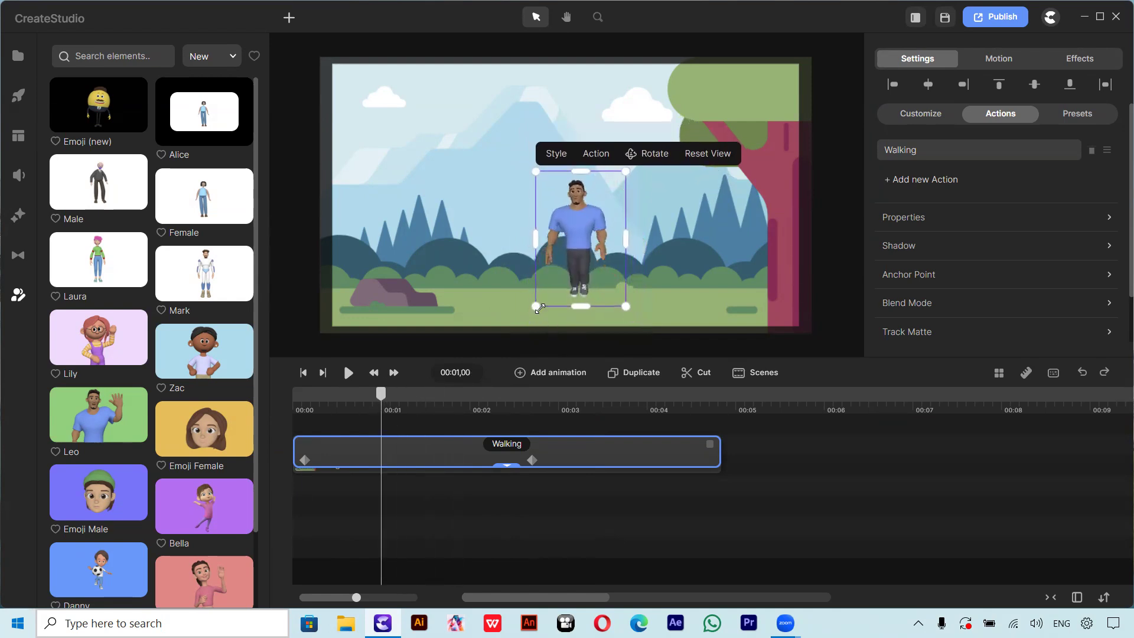
left_click_drag(540, 308, 526, 328)
Move Leo's end keyframe to about 00:02,15 and trim his walking clip to end at about 00:02,18.
left_click_drag(381, 394, 549, 461)
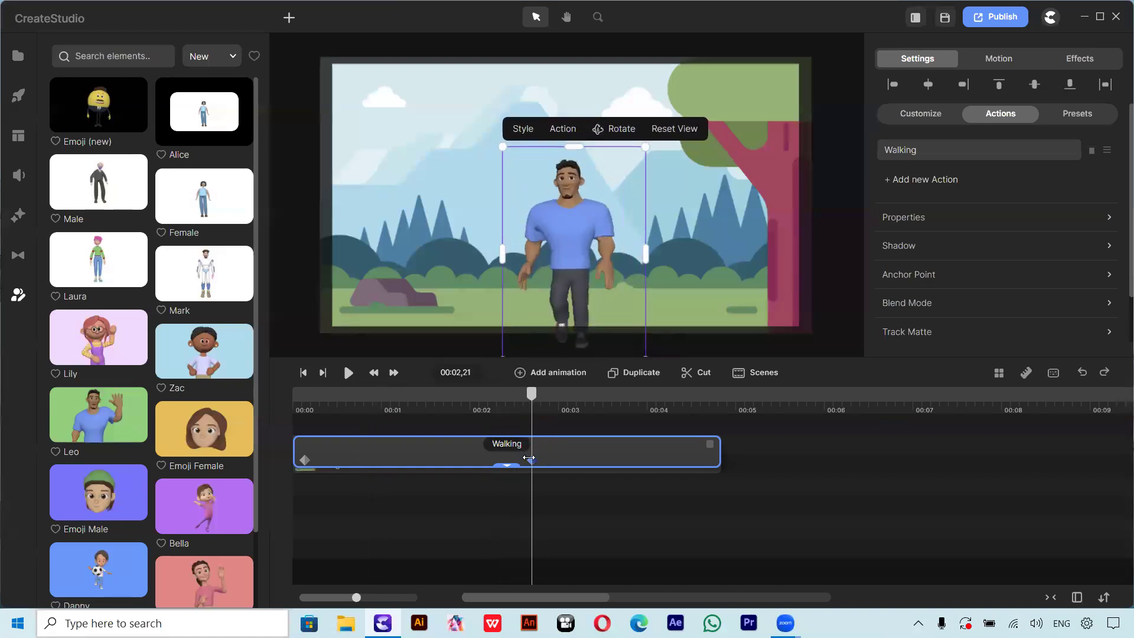
left_click_drag(718, 452, 516, 396)
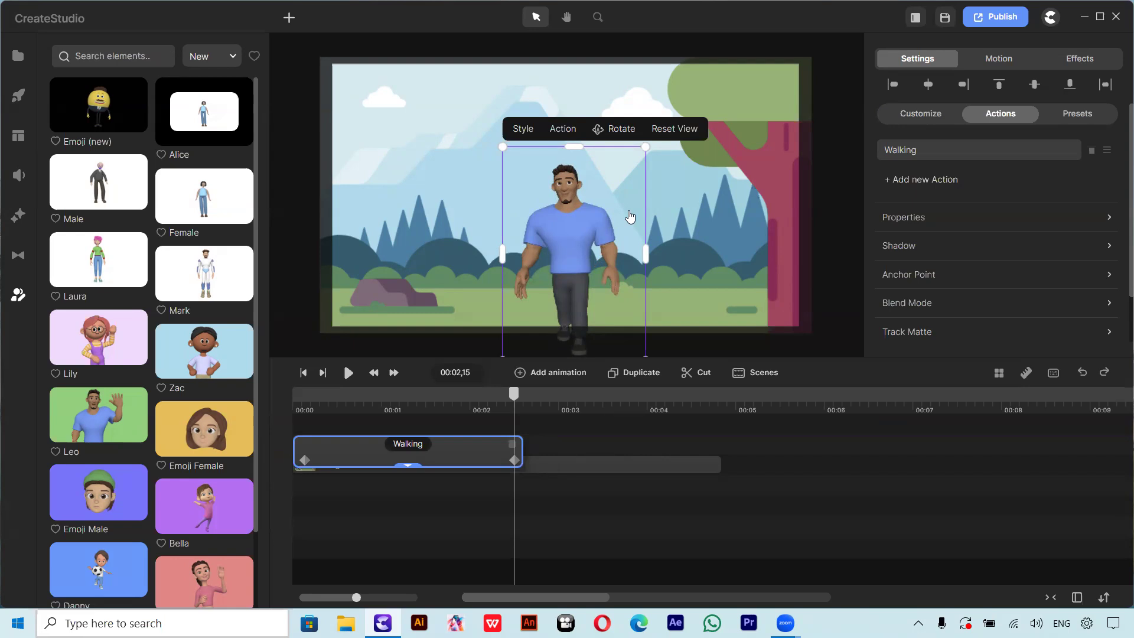
left_click(625, 515)
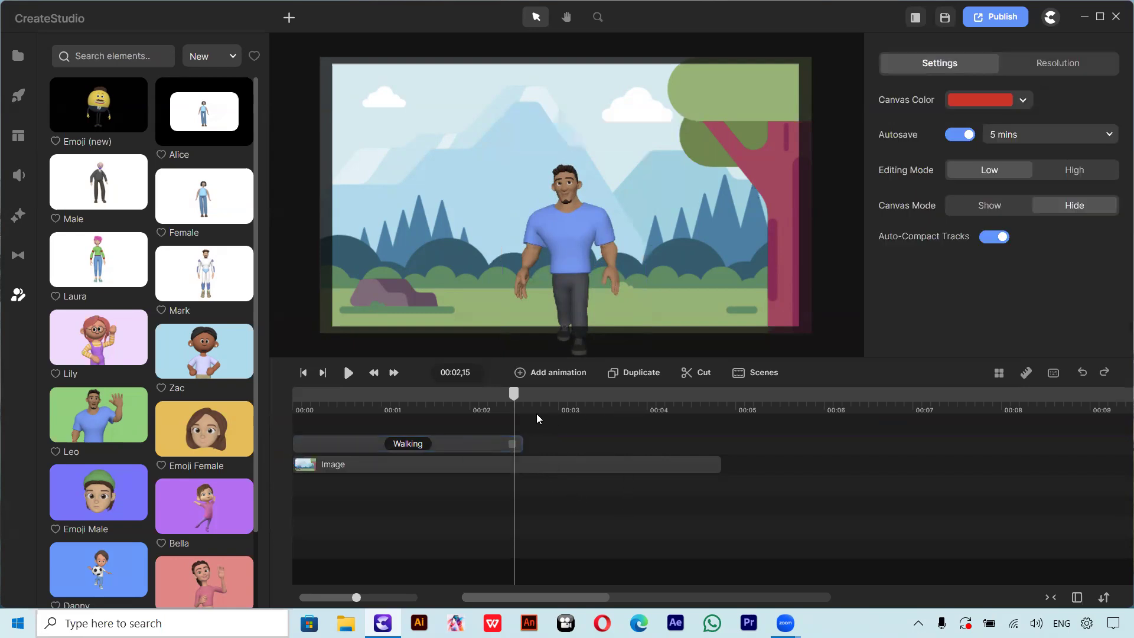
Try adding a Wave action after Walking in Leo's clip.
left_click(483, 444)
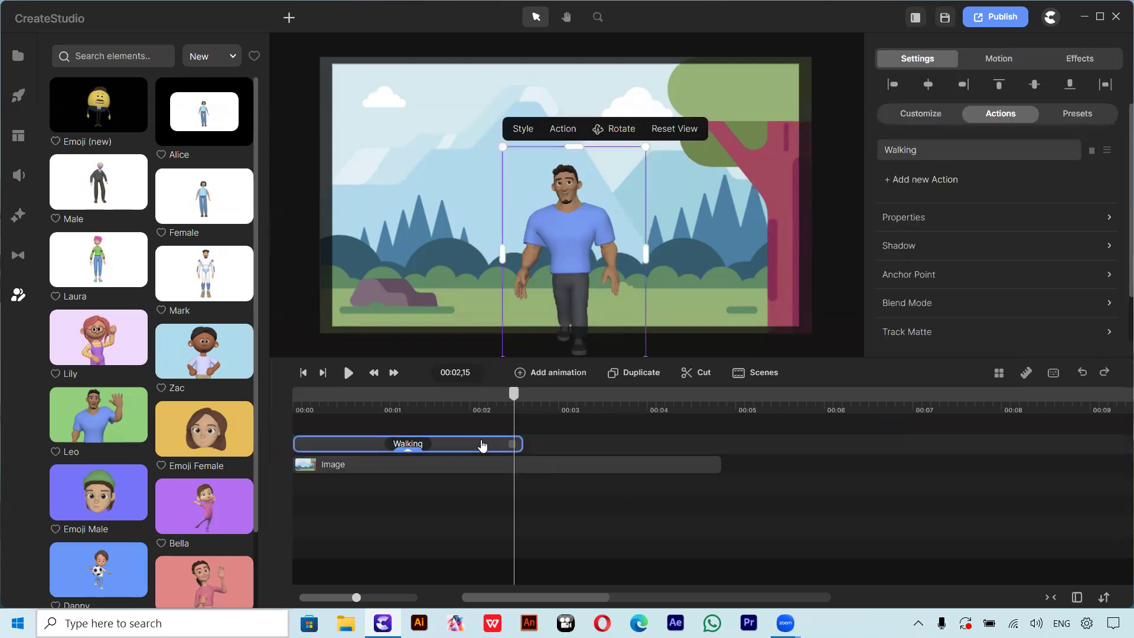
left_click(909, 183)
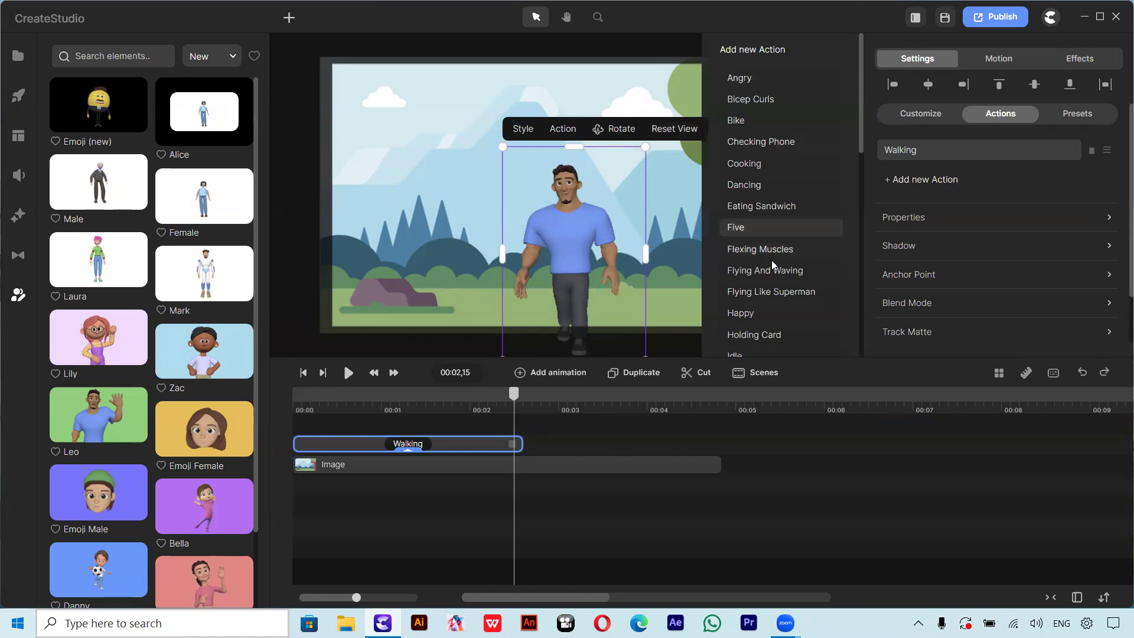
scroll(775, 289, "down", 5)
scroll(775, 301, "down", 5)
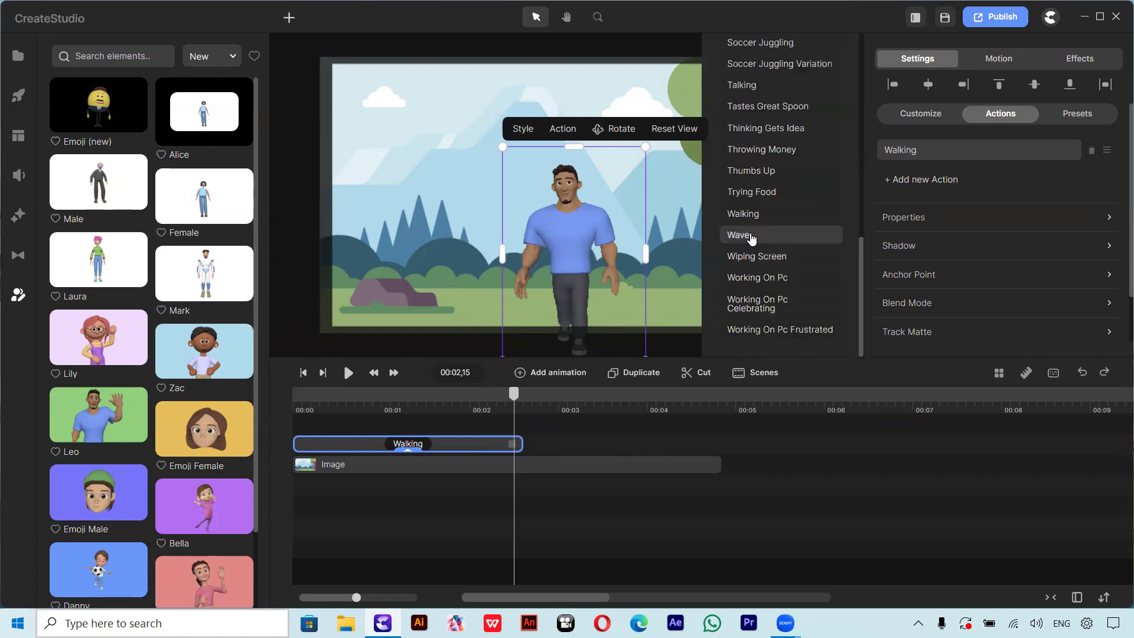
left_click(743, 235)
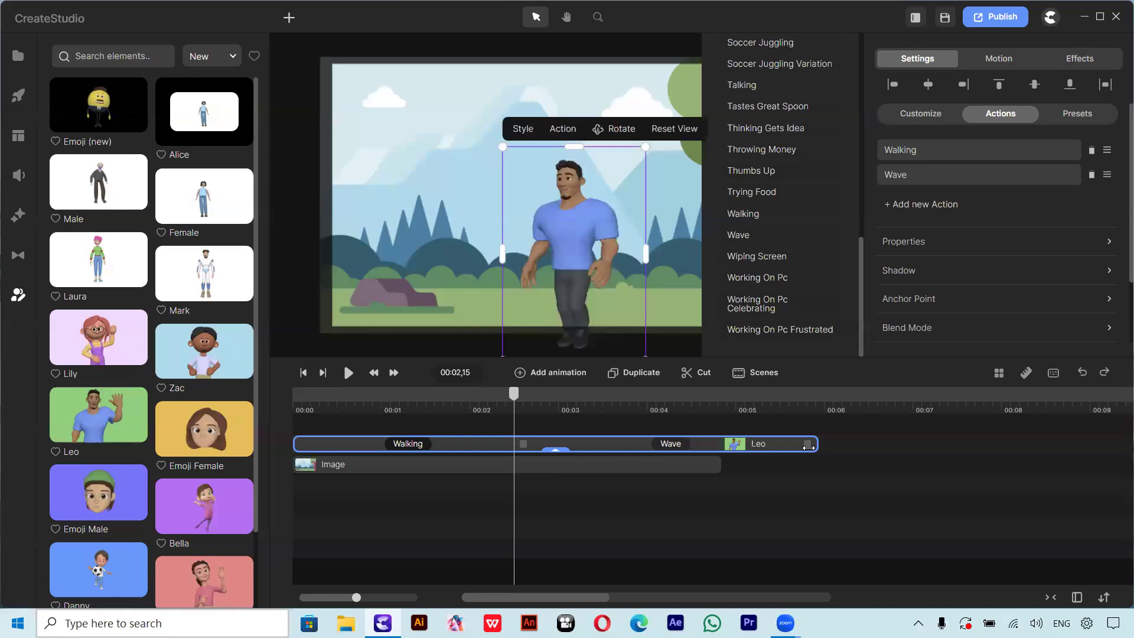
Play the scene and try trimming Leo's extended clip to the end of the background image's clip.
left_click(355, 382)
left_click(355, 382)
left_click_drag(810, 443, 719, 452)
left_click_drag(607, 395, 508, 456)
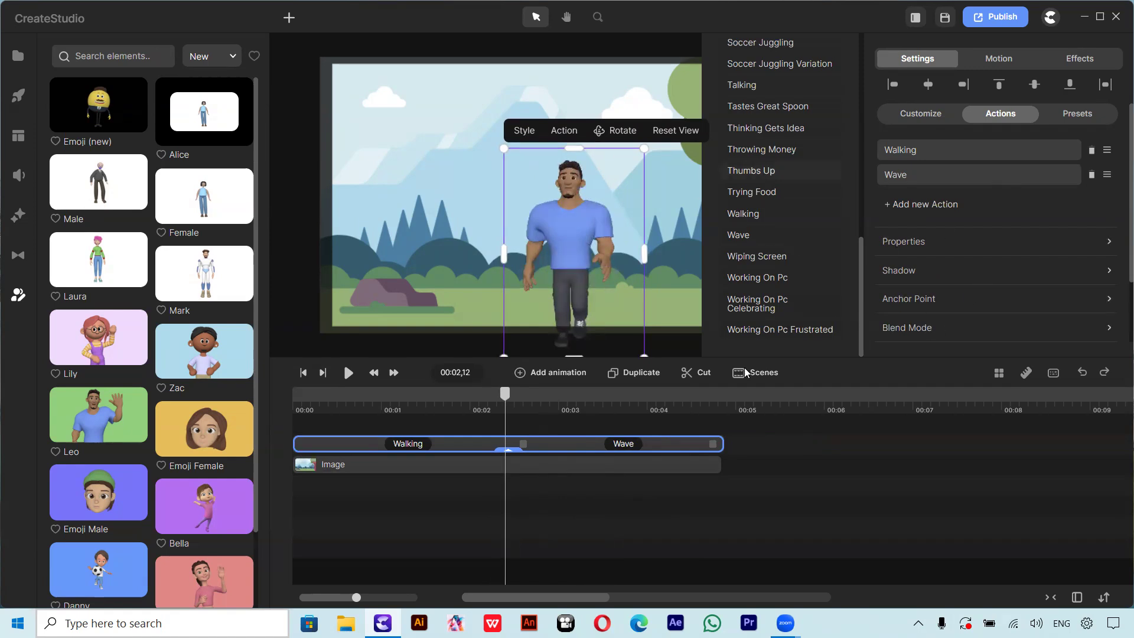
Scrub through Leo's Wave and undo both the clip trim and the added Wave action.
left_click_drag(504, 398, 648, 430)
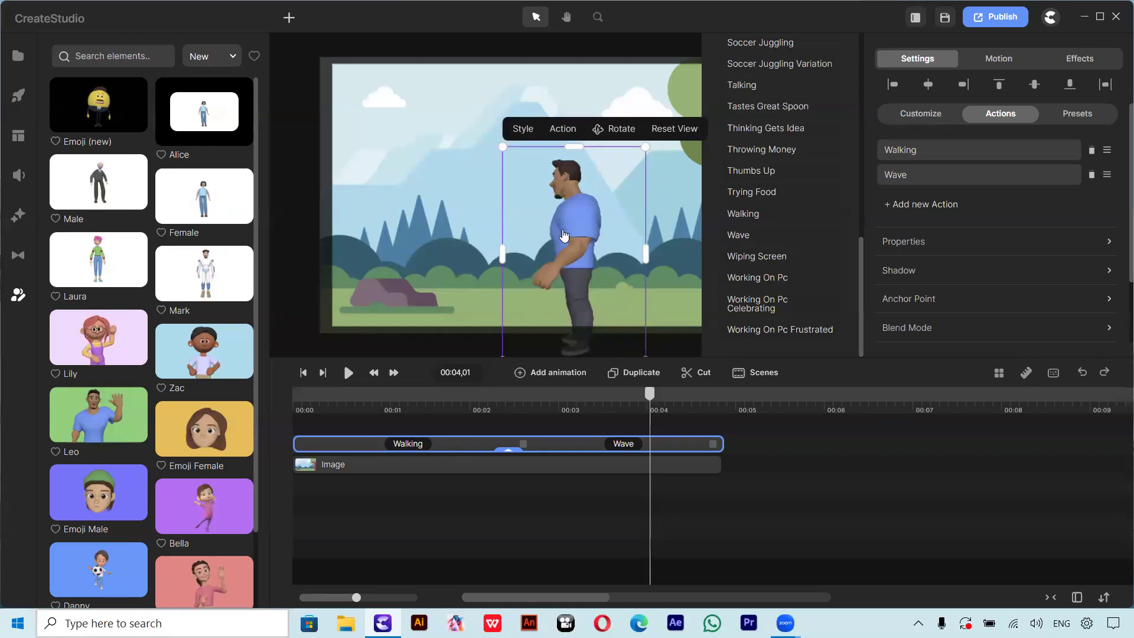
left_click_drag(653, 399, 484, 394)
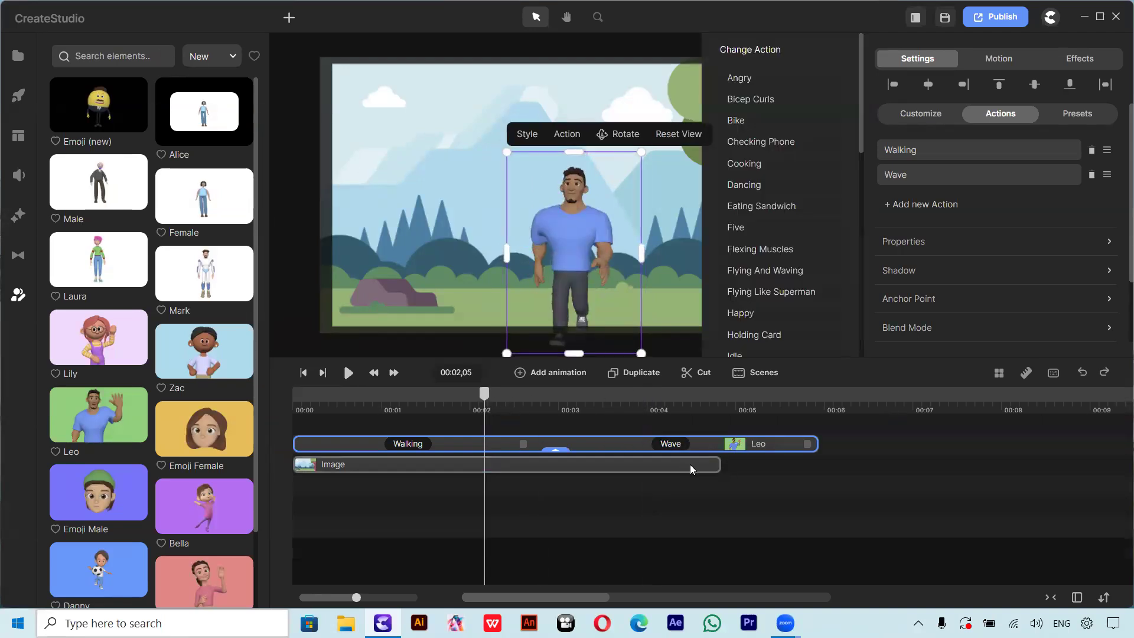
key("ctrl+z")
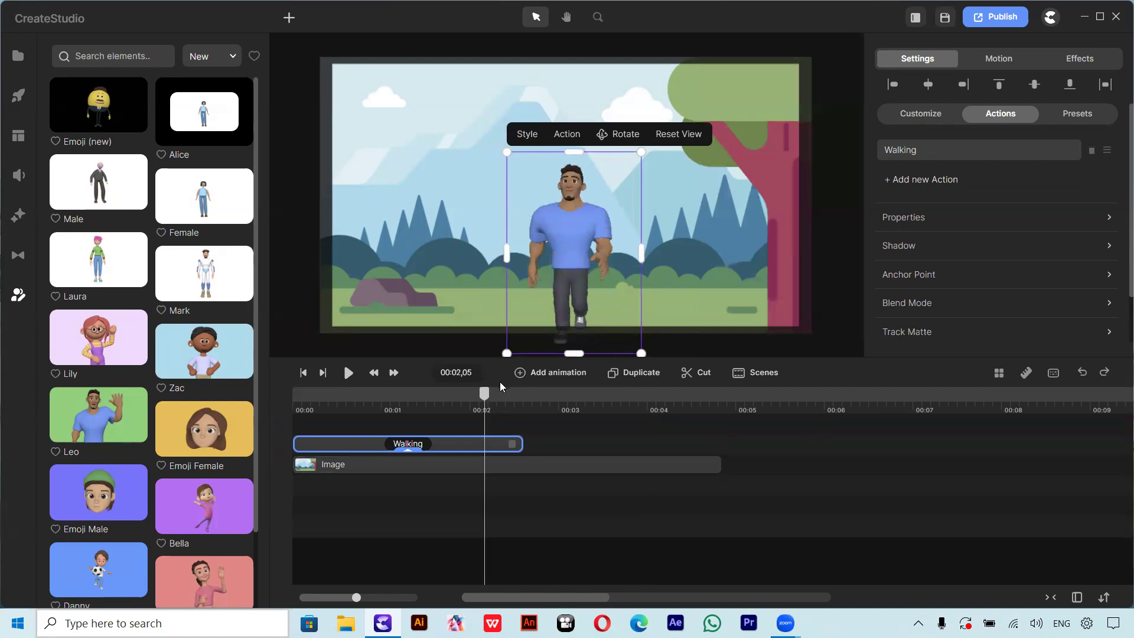
Add a second Leo with the Idle action on a track above the walking clip, starting at about 00:02,00.
left_click_drag(483, 401, 520, 406)
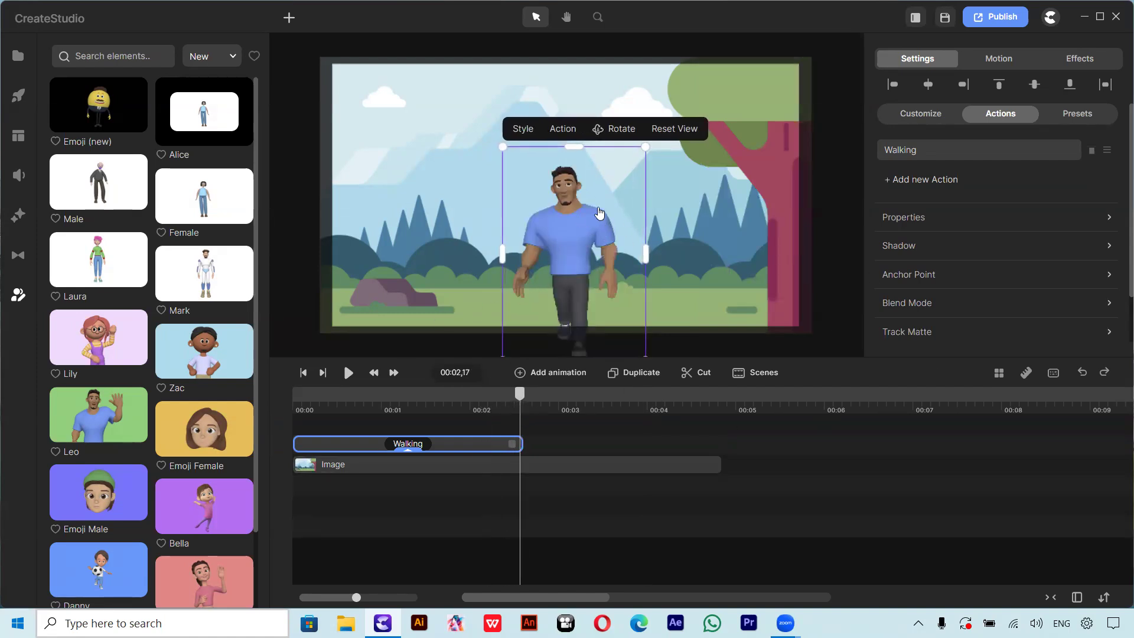
left_click_drag(80, 401, 566, 444)
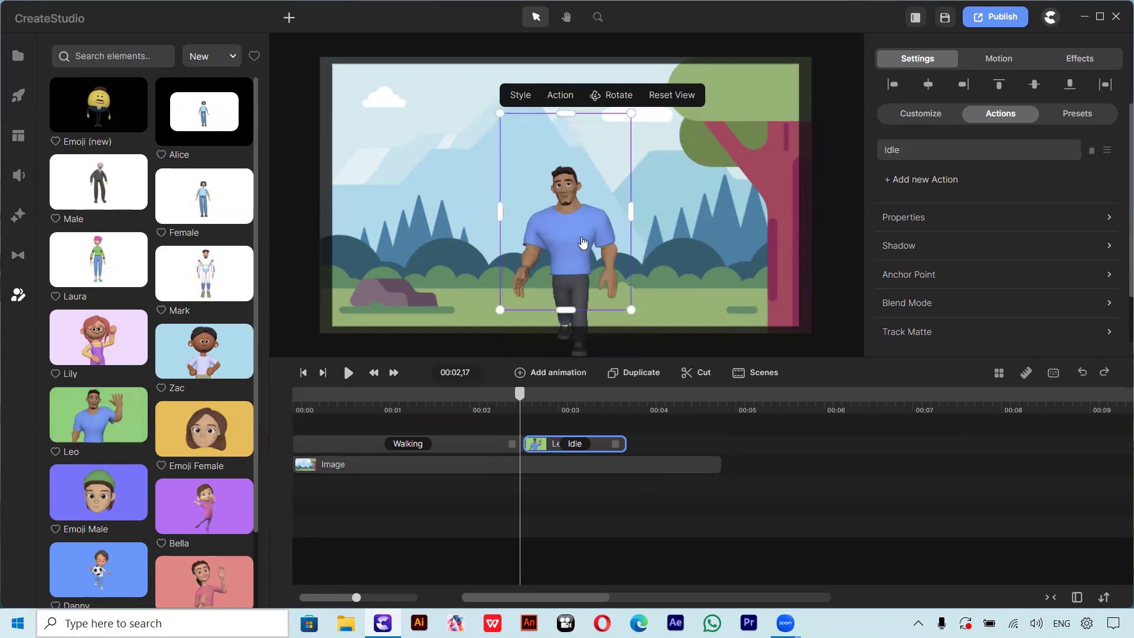
left_click_drag(520, 391, 496, 394)
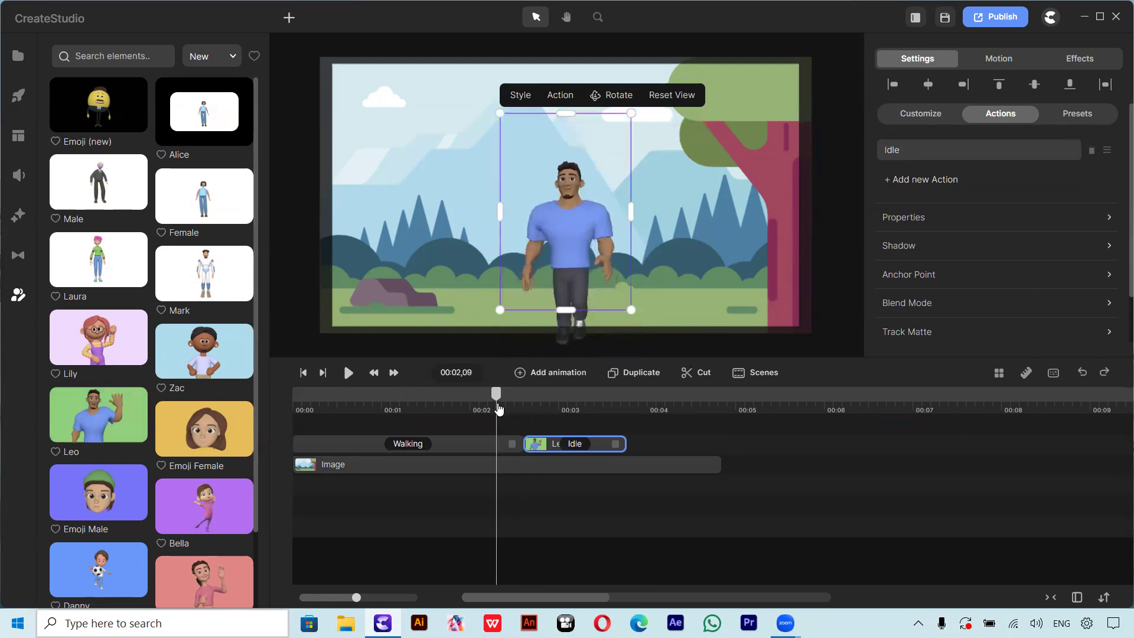
left_click_drag(543, 445, 490, 430)
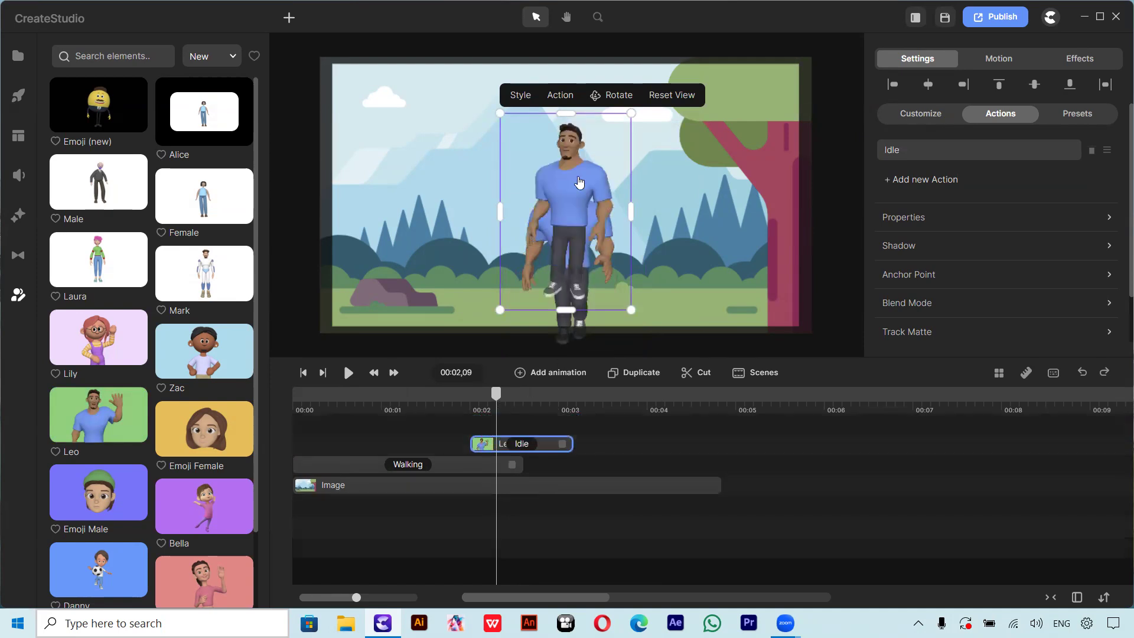
Place the idle Leo over the walking Leo at 00:02,09 and enlarge him to roughly the same size.
left_click_drag(577, 184, 630, 272)
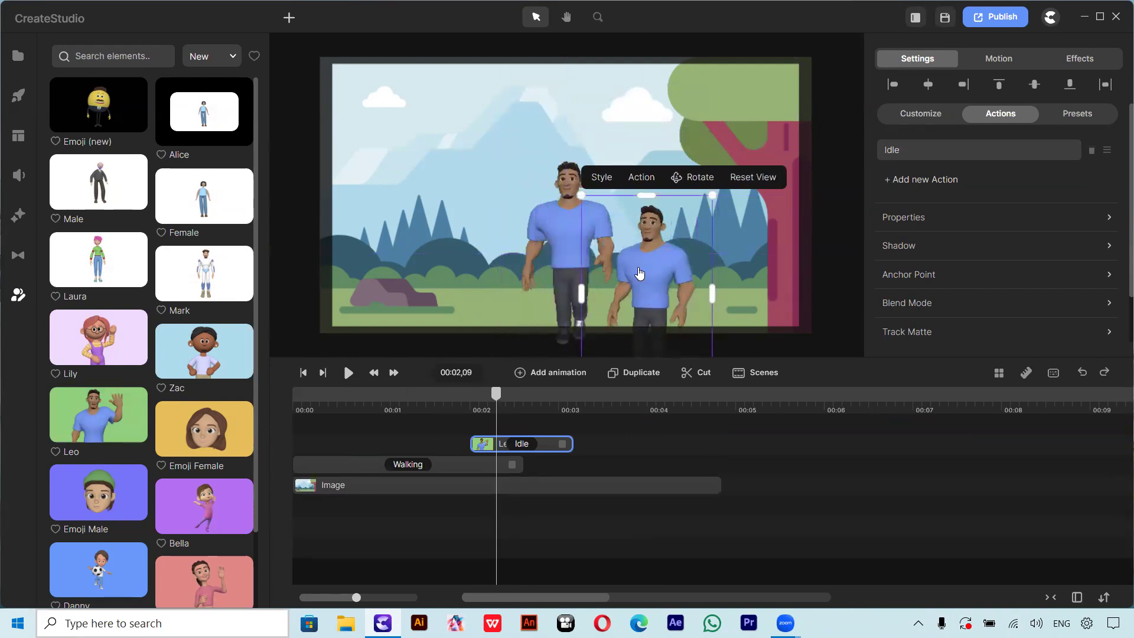
left_click_drag(644, 283, 562, 237)
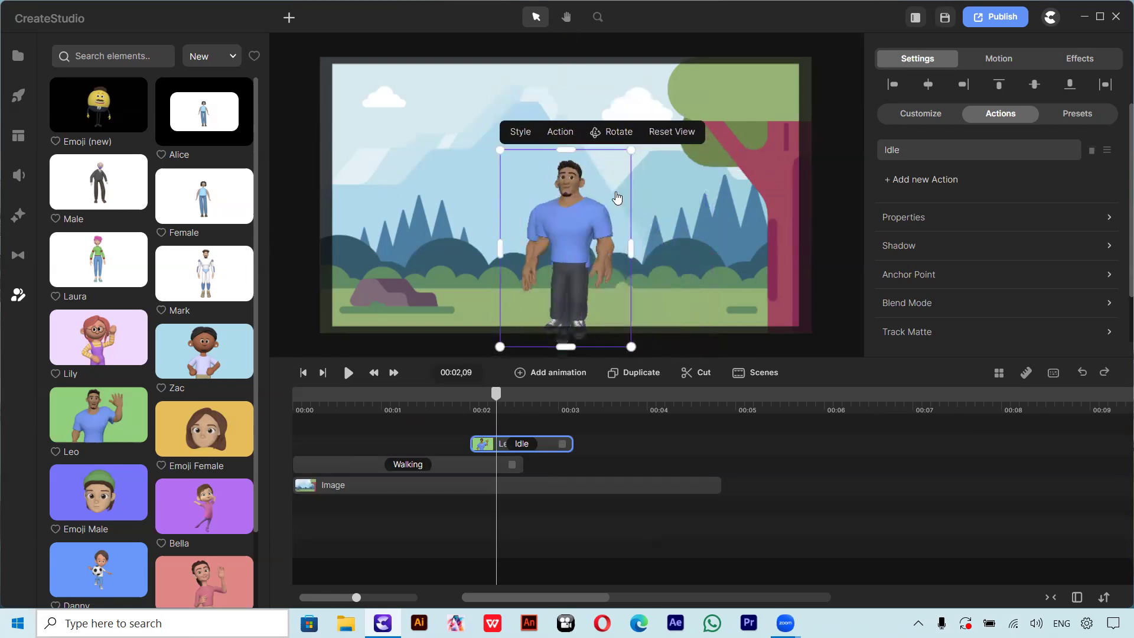
left_click_drag(635, 149, 657, 113)
left_click_drag(586, 198, 572, 222)
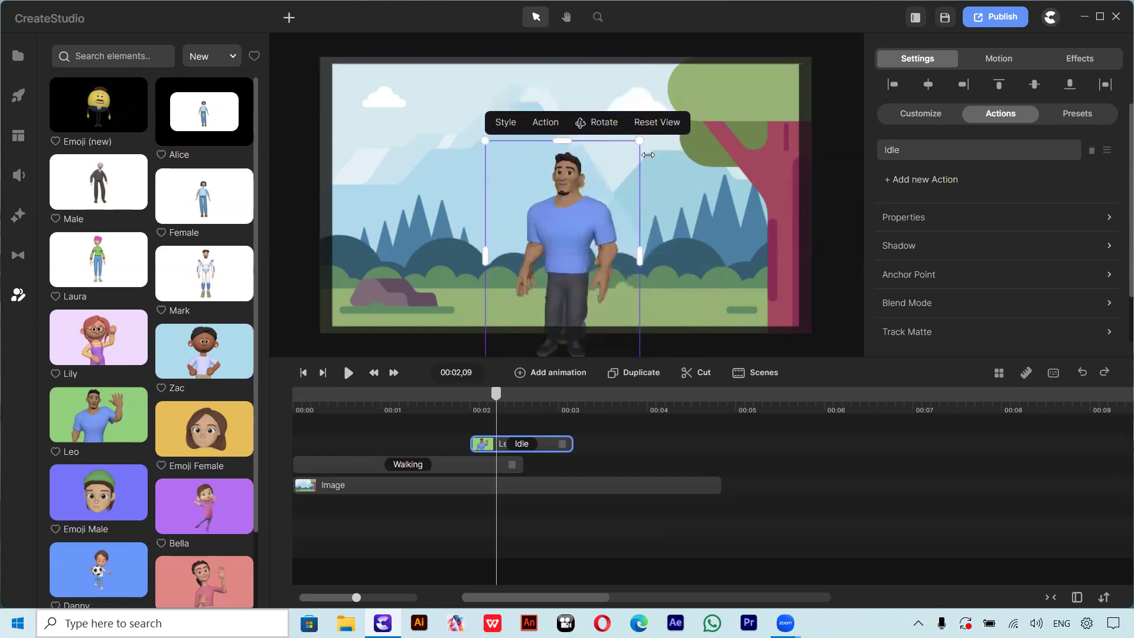
left_click_drag(644, 140, 639, 147)
left_click_drag(554, 236, 554, 232)
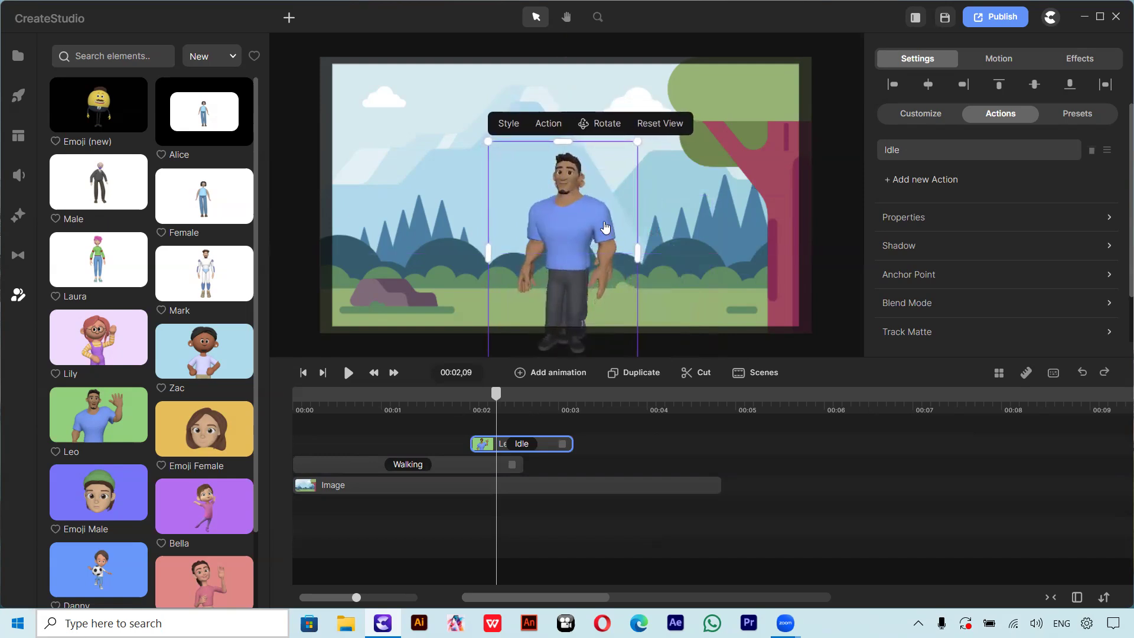
Fine-tune the idle Leo's size and position at 00:02,09 so he overlaps the walking Leo.
left_click_drag(639, 141, 581, 185)
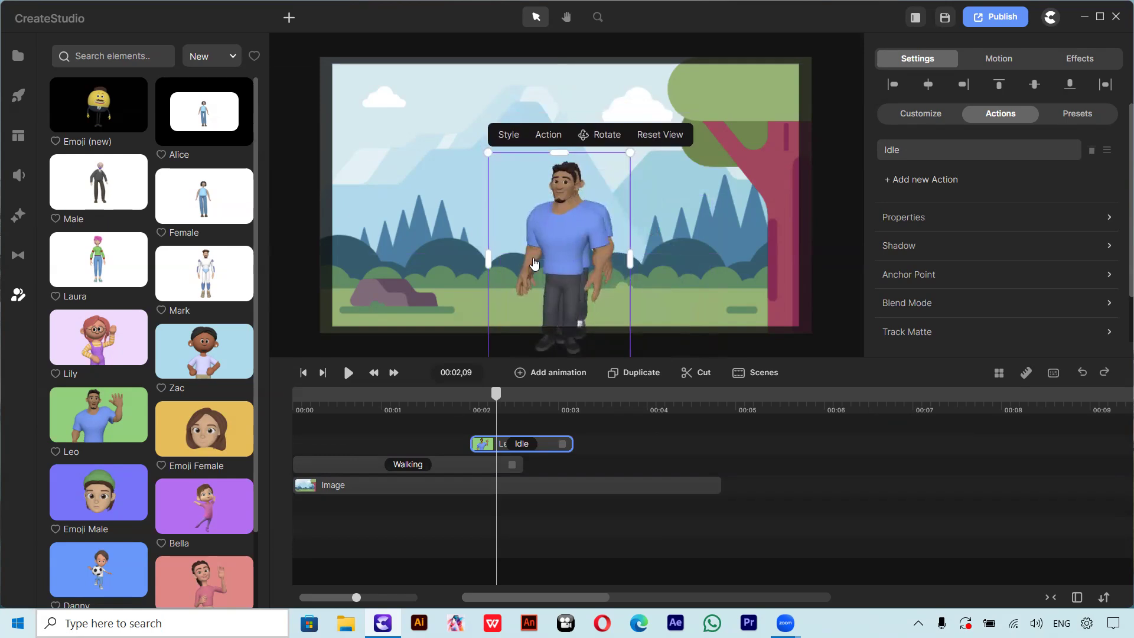
left_click_drag(535, 263, 557, 244)
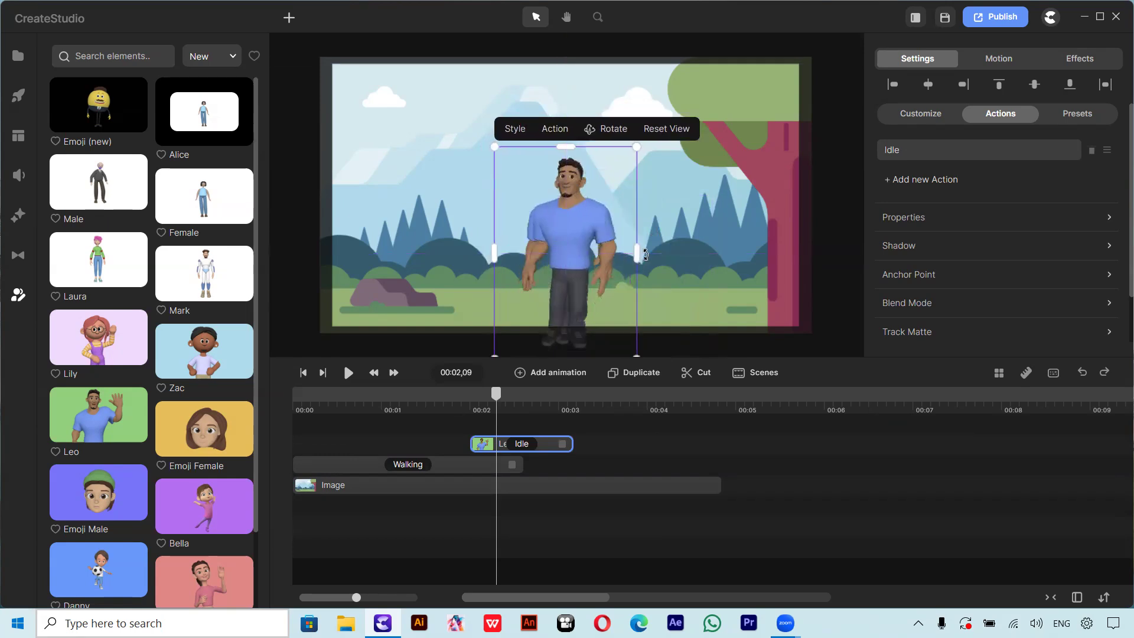
left_click_drag(637, 144, 630, 154)
left_click_drag(574, 243, 571, 240)
left_click_drag(635, 150, 636, 150)
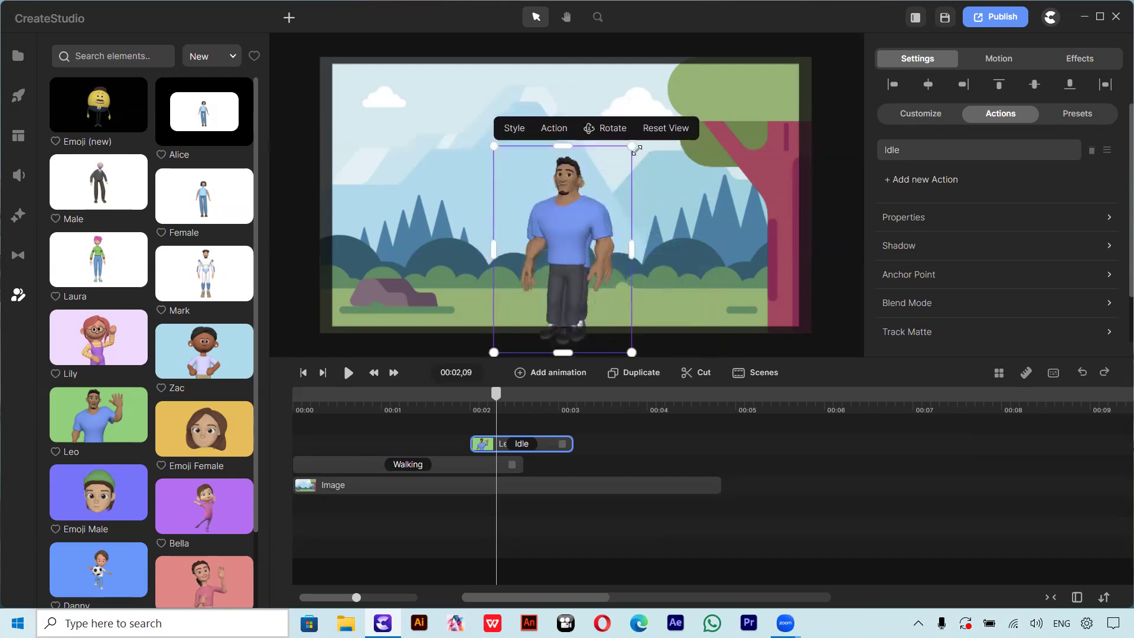
left_click_drag(566, 259, 568, 260)
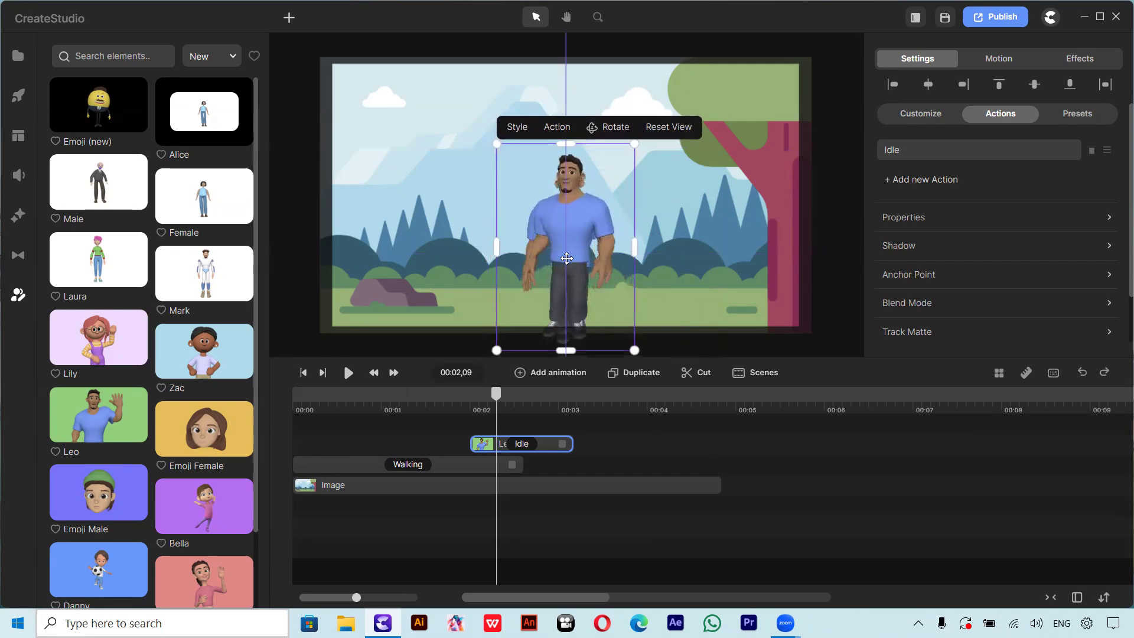
Align the idle Leo with the walking Leo at 00:02,17 by lowering and slightly enlarging him.
left_click_drag(494, 395, 523, 449)
left_click_drag(609, 227, 598, 239)
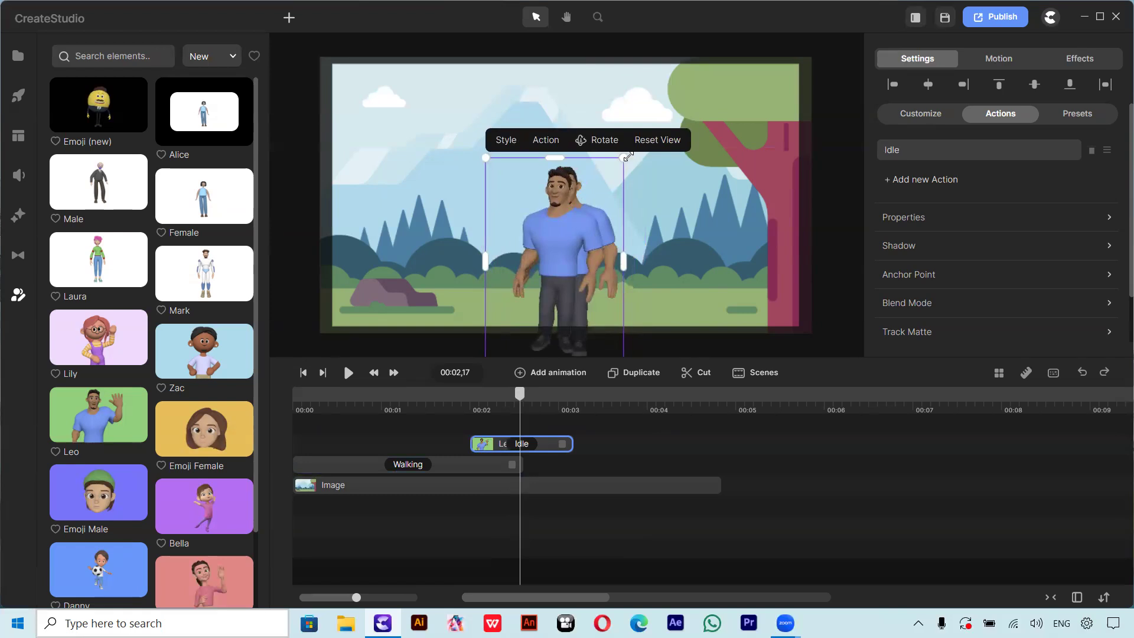
left_click_drag(626, 158, 632, 148)
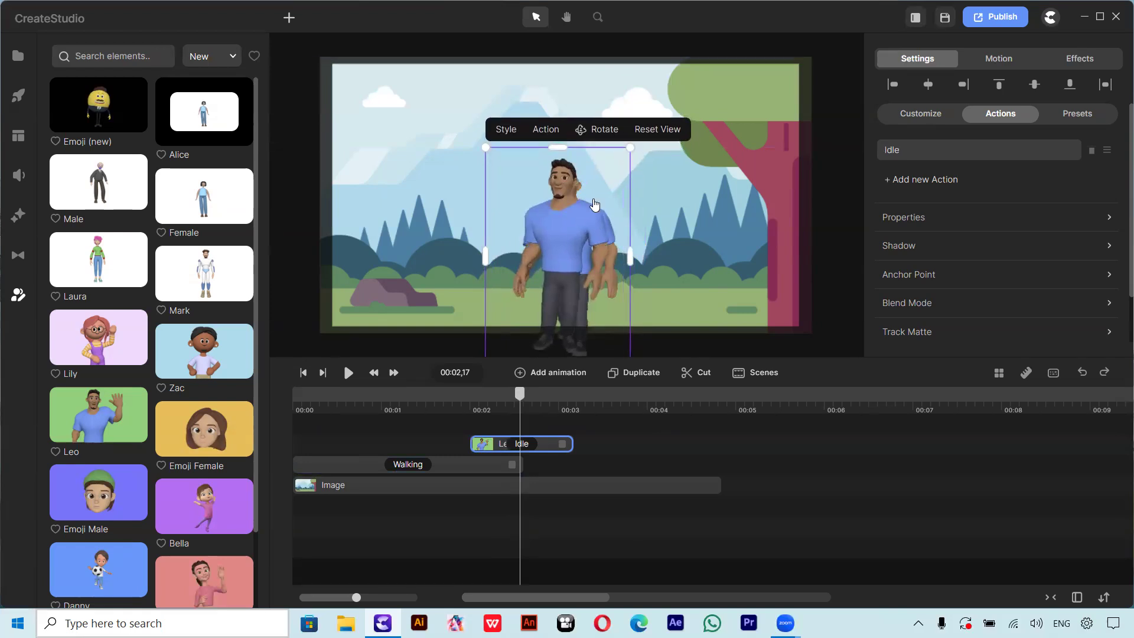
left_click_drag(559, 234, 560, 234)
Try rotating the idle Leo to match the walking Leo's direction and refine his fit over him at 00:02,17.
left_click(610, 132)
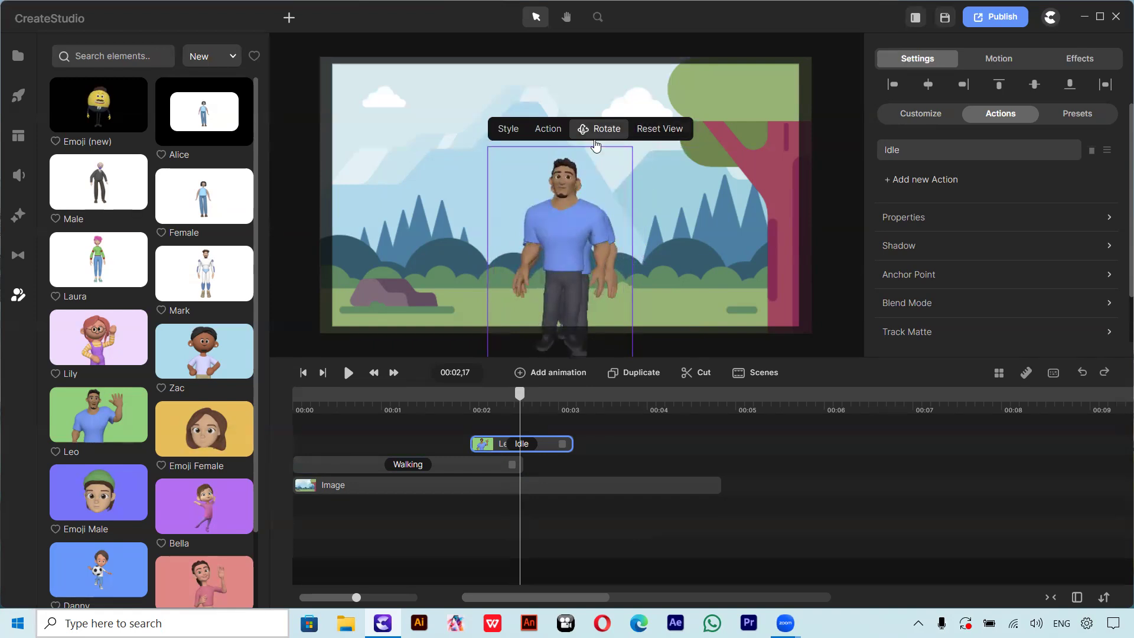
left_click(656, 231)
left_click(577, 227)
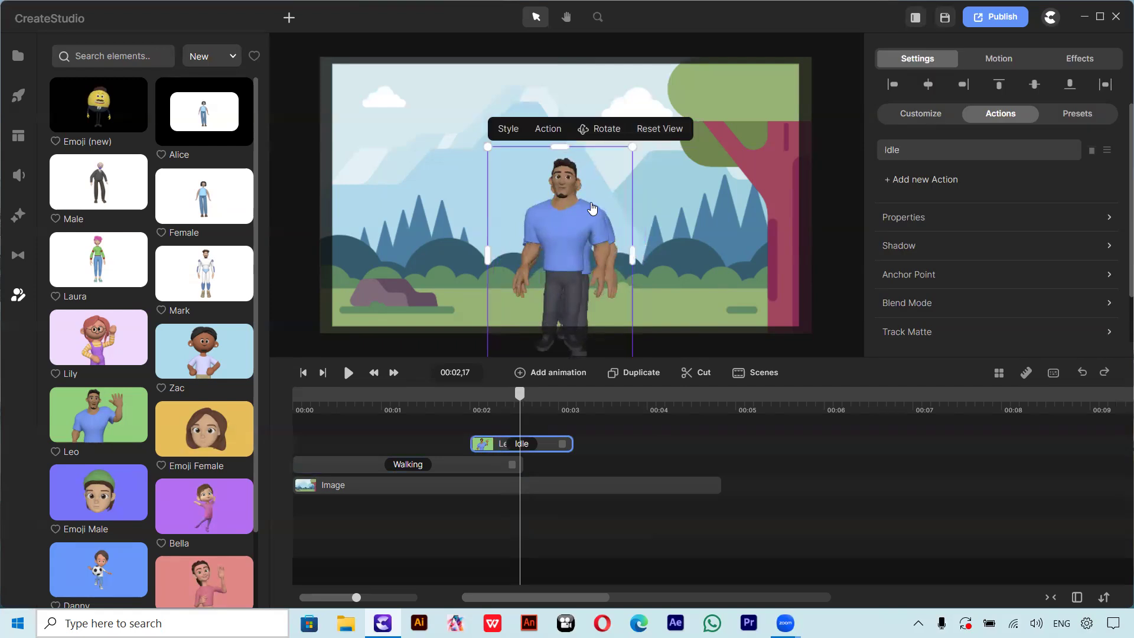
left_click_drag(575, 239, 573, 241)
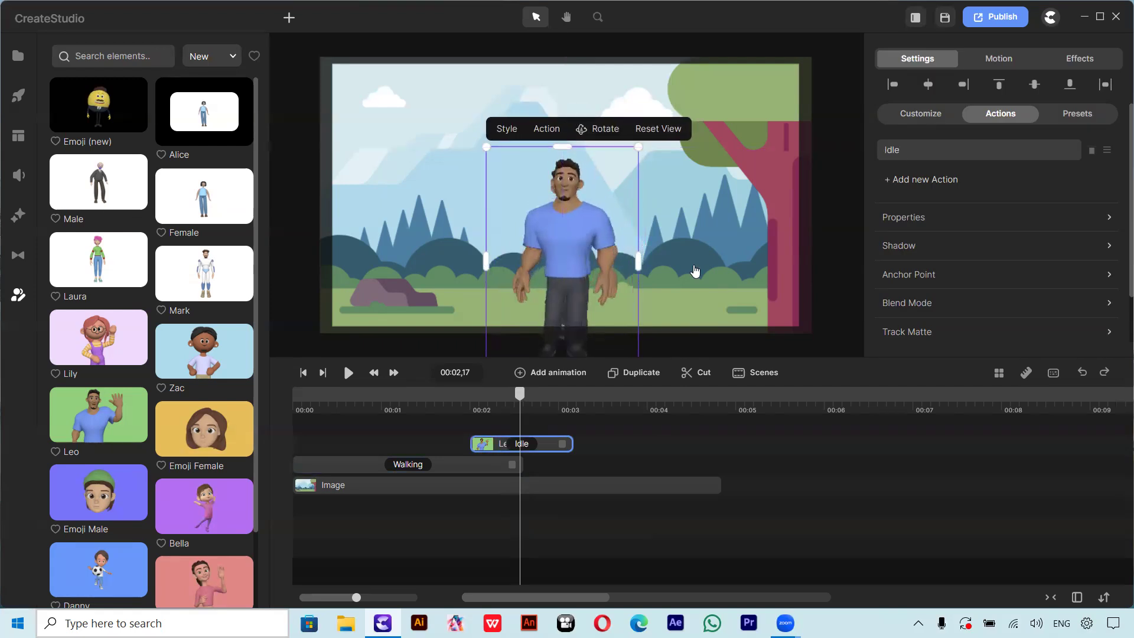
left_click(697, 272)
Move the idle Leo's clip directly after the walking clip on the same track and play the transition.
left_click_drag(520, 398, 607, 465)
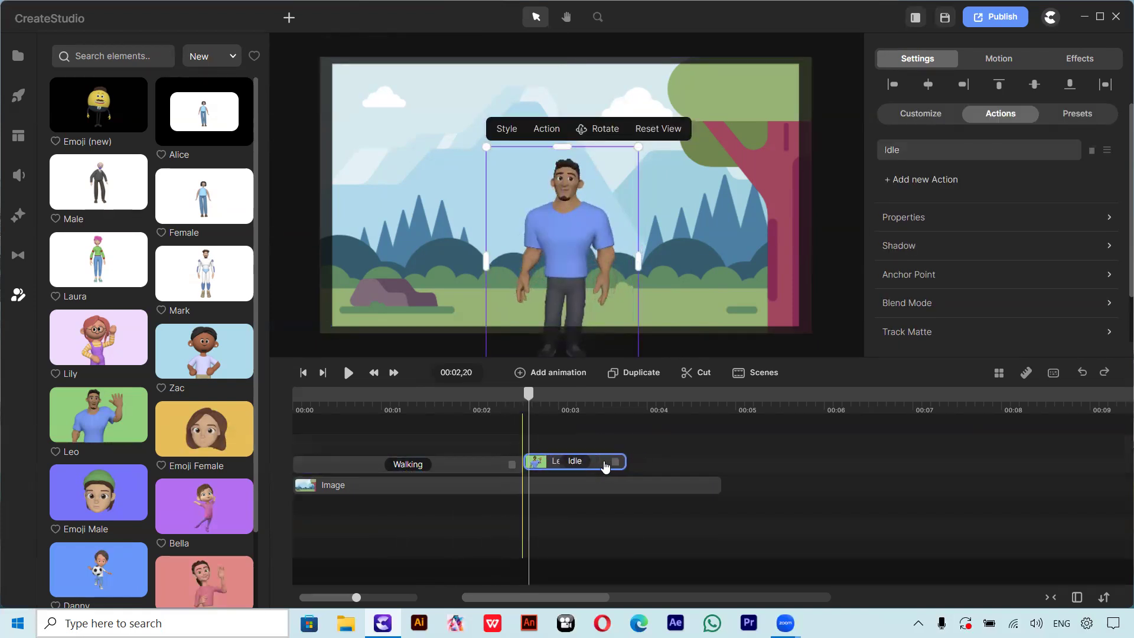
left_click_drag(530, 395, 443, 423)
left_click(349, 373)
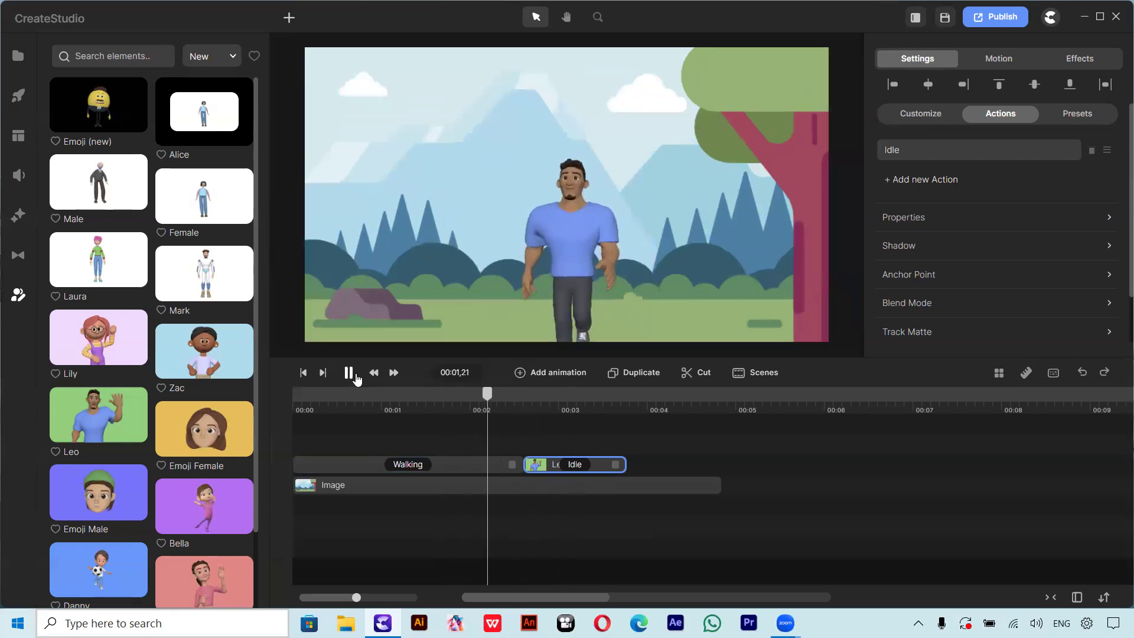
key("space")
Change the second Leo clip's action from Idle to Wave and scrub through the wave to about 00:03,03.
left_click(582, 469)
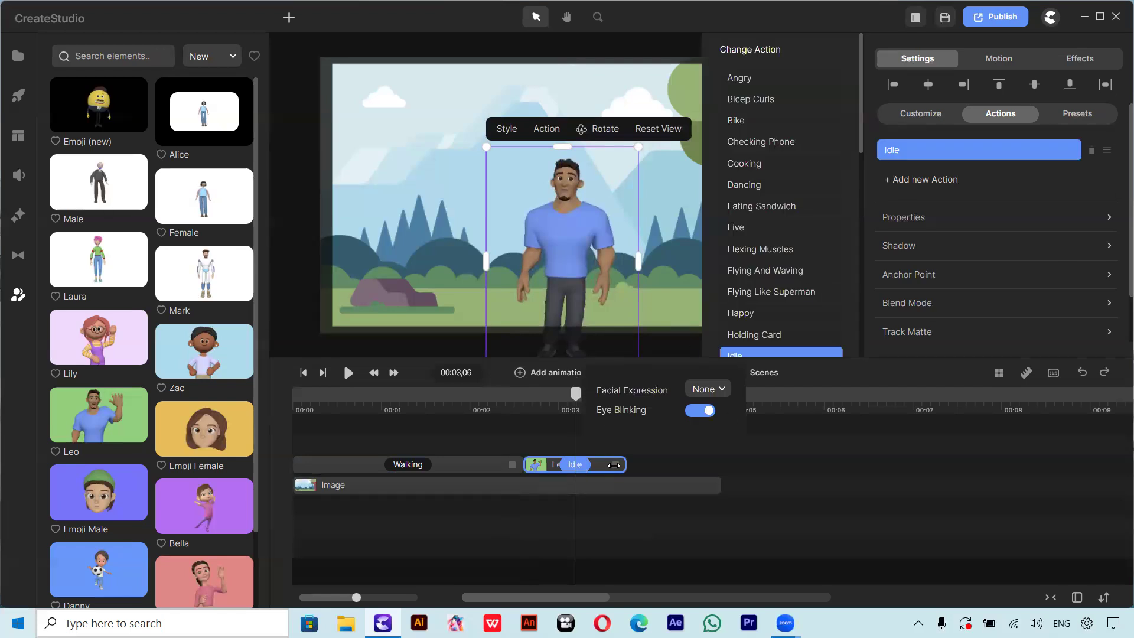
scroll(768, 236, "down", 10)
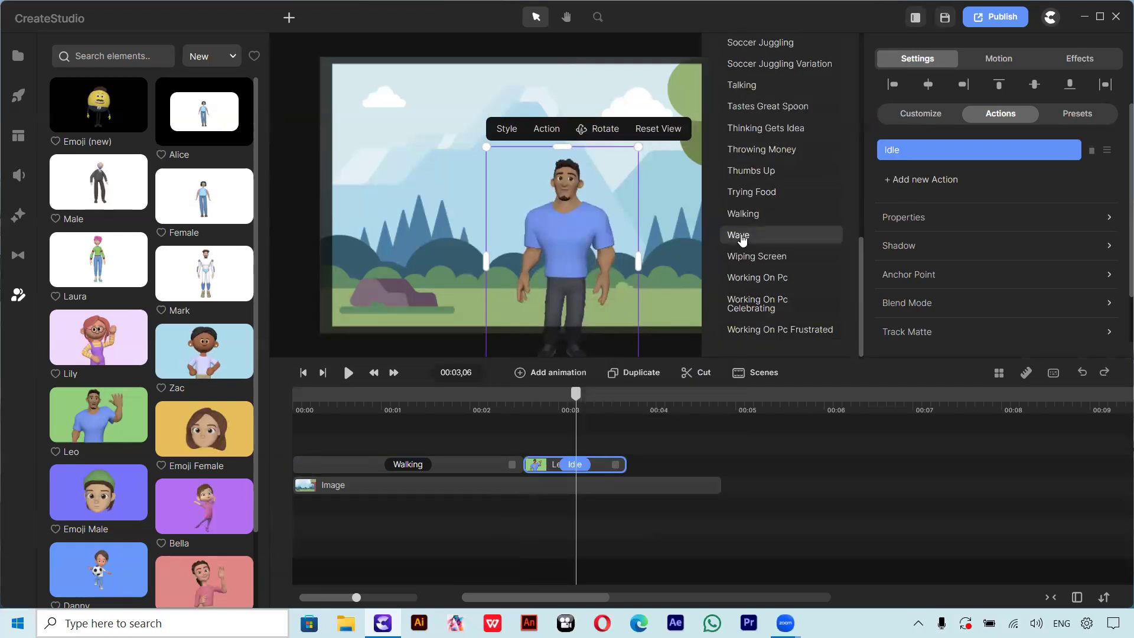
left_click(740, 235)
left_click_drag(526, 407, 570, 463)
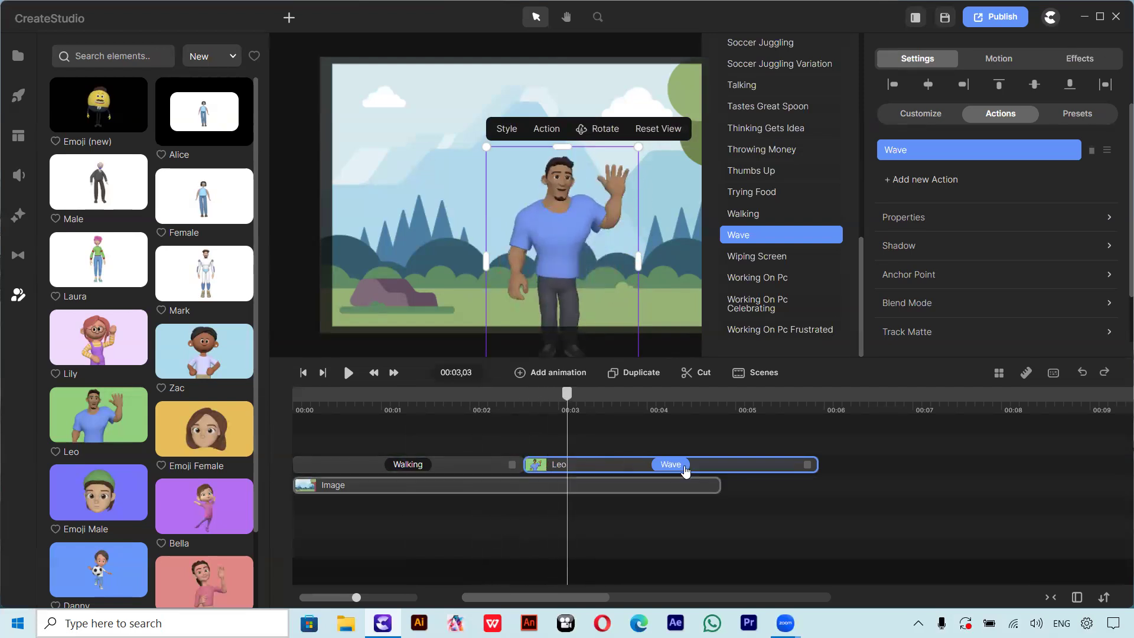
Try flipping the waving Leo horizontally and play the walk-to-wave transition from about 00:01,19.
left_click(922, 217)
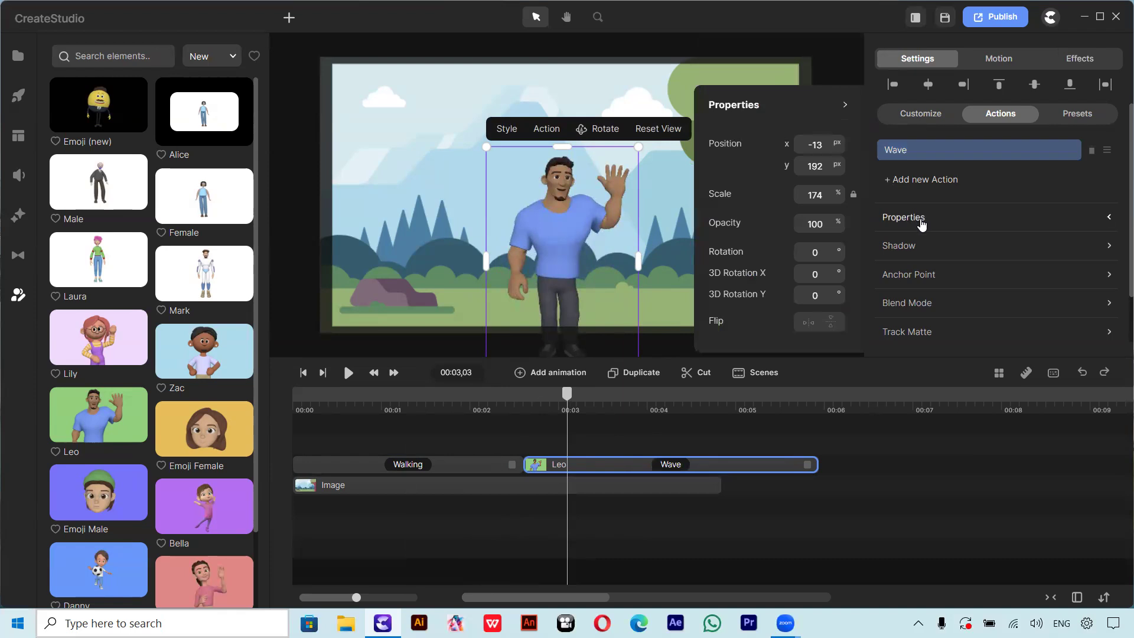
left_click(807, 323)
left_click_drag(567, 396, 434, 423)
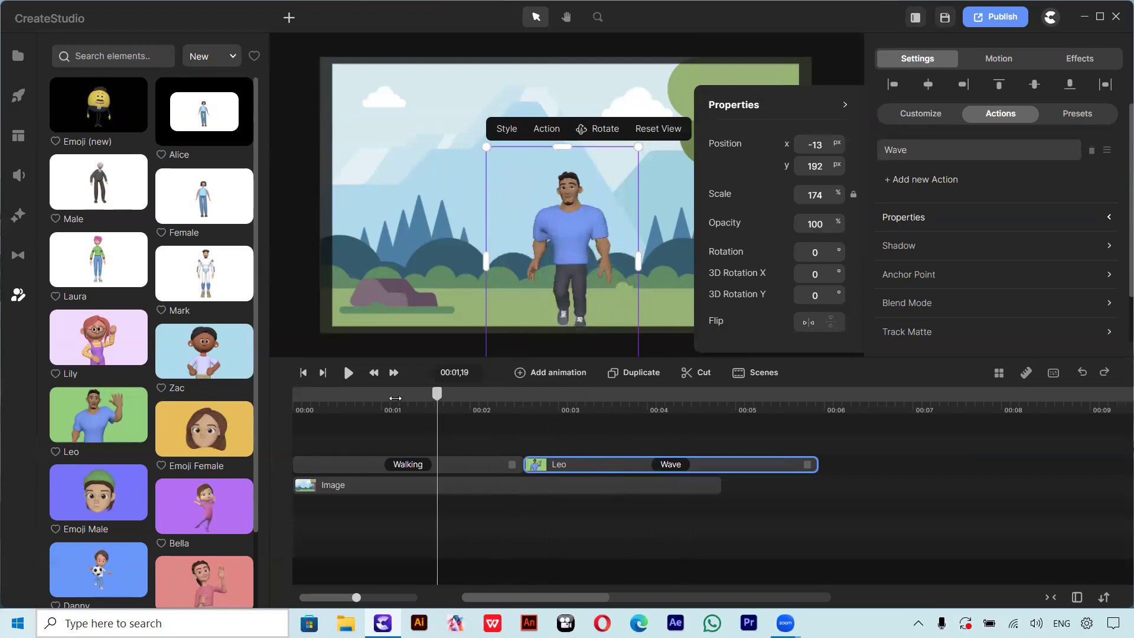
left_click(348, 373)
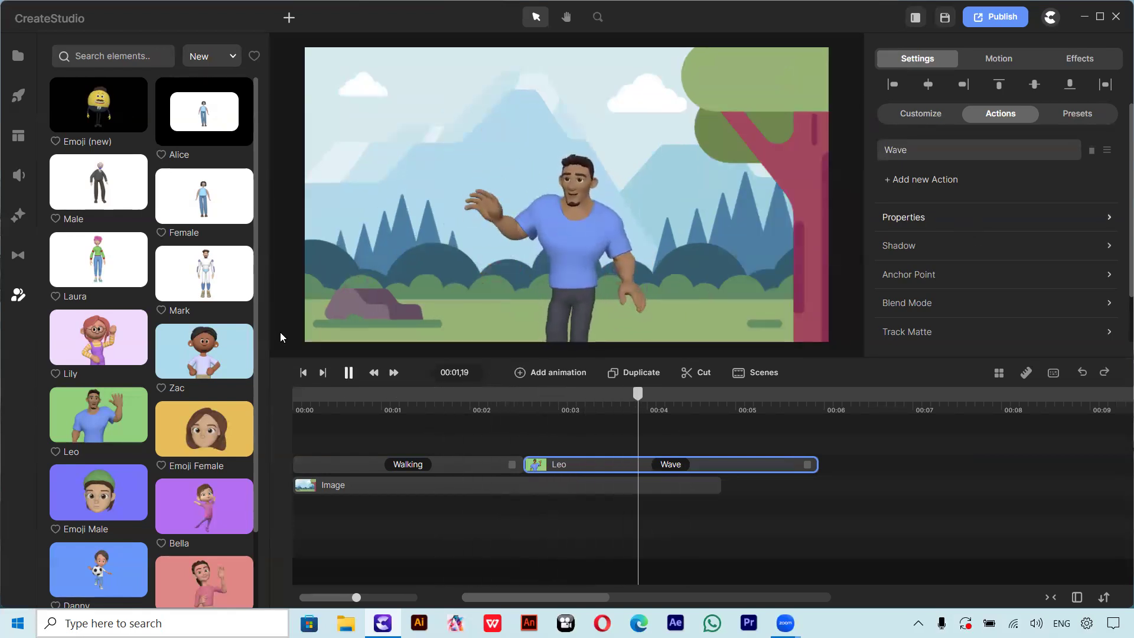
left_click(348, 376)
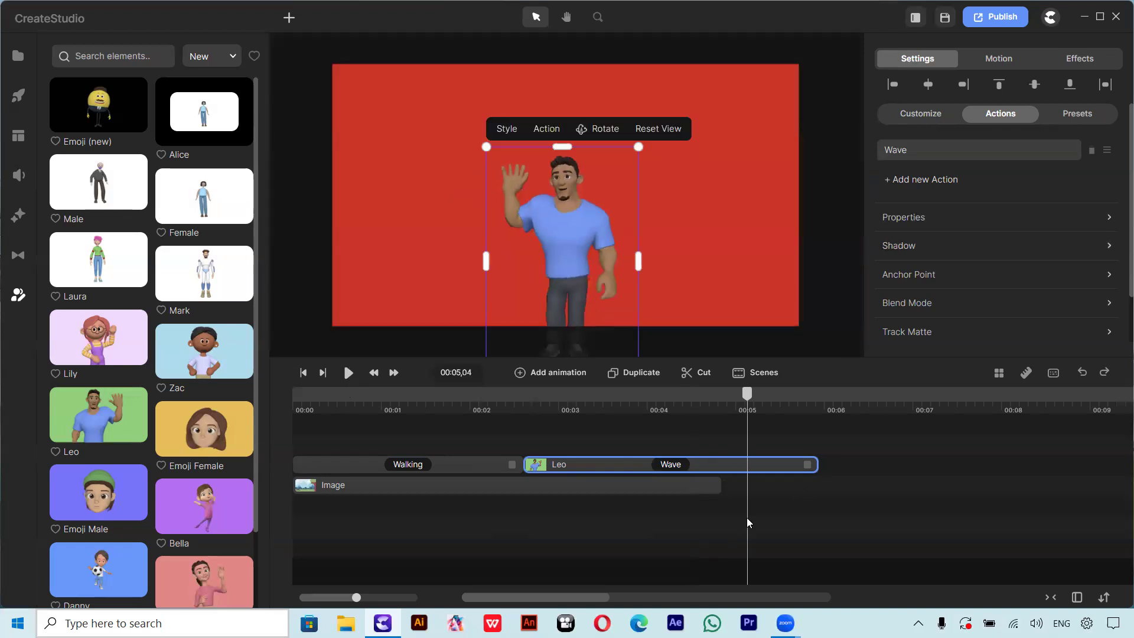
Extend the background image to the end of the waving Leo clip and flip Leo horizontally back to his original direction.
left_click_drag(720, 485, 818, 484)
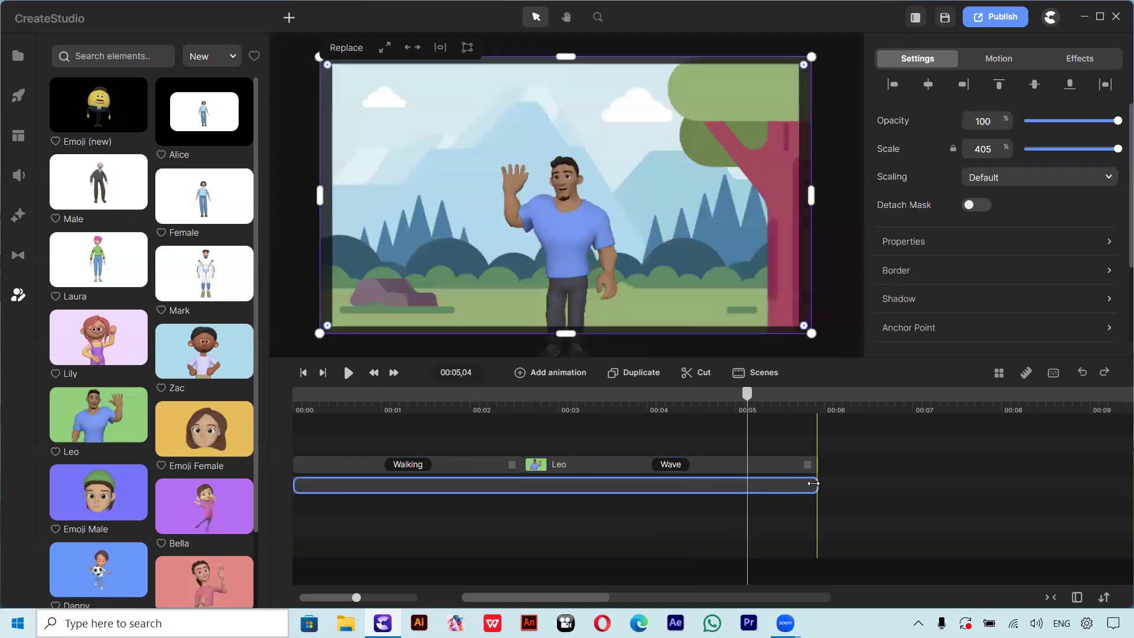
left_click_drag(748, 394, 525, 430)
left_click(558, 213)
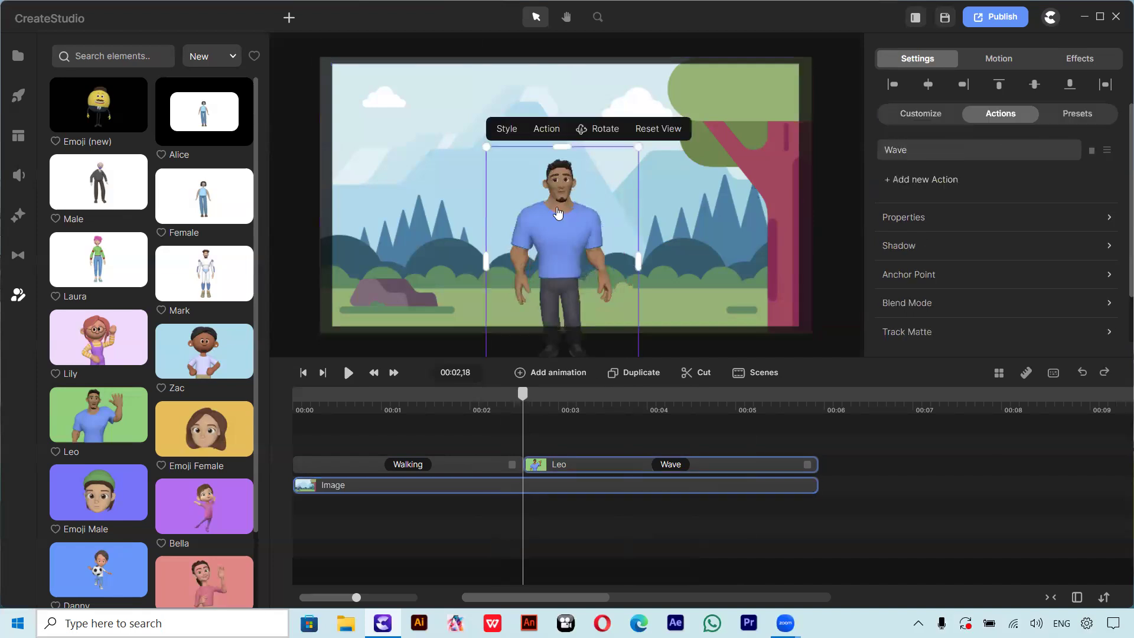
left_click(917, 218)
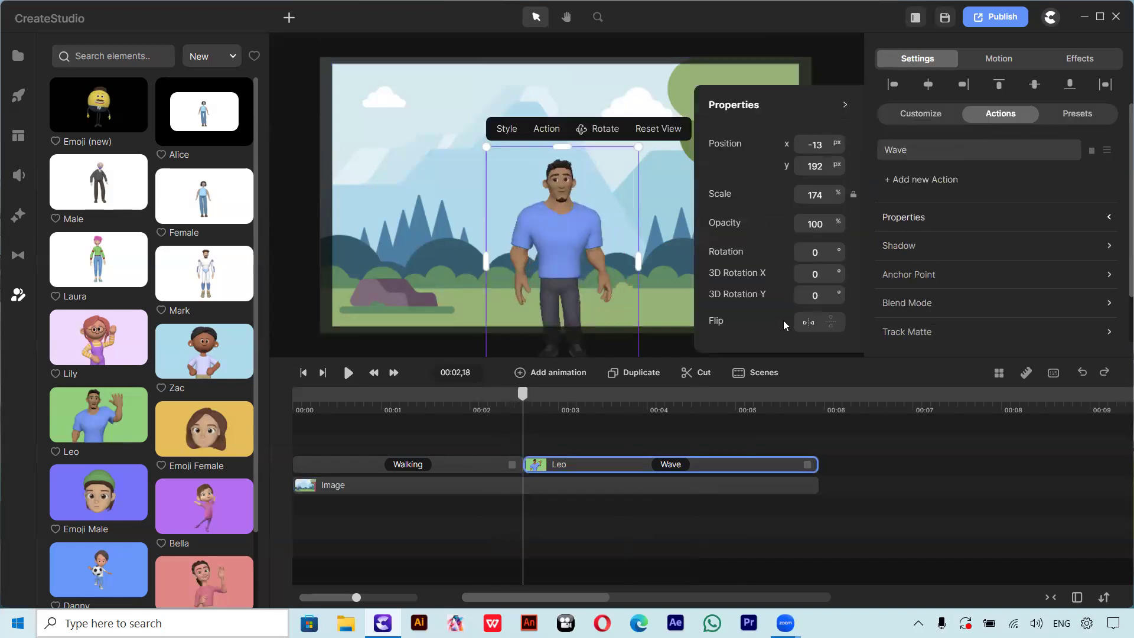
left_click(809, 324)
left_click_drag(531, 398, 611, 490)
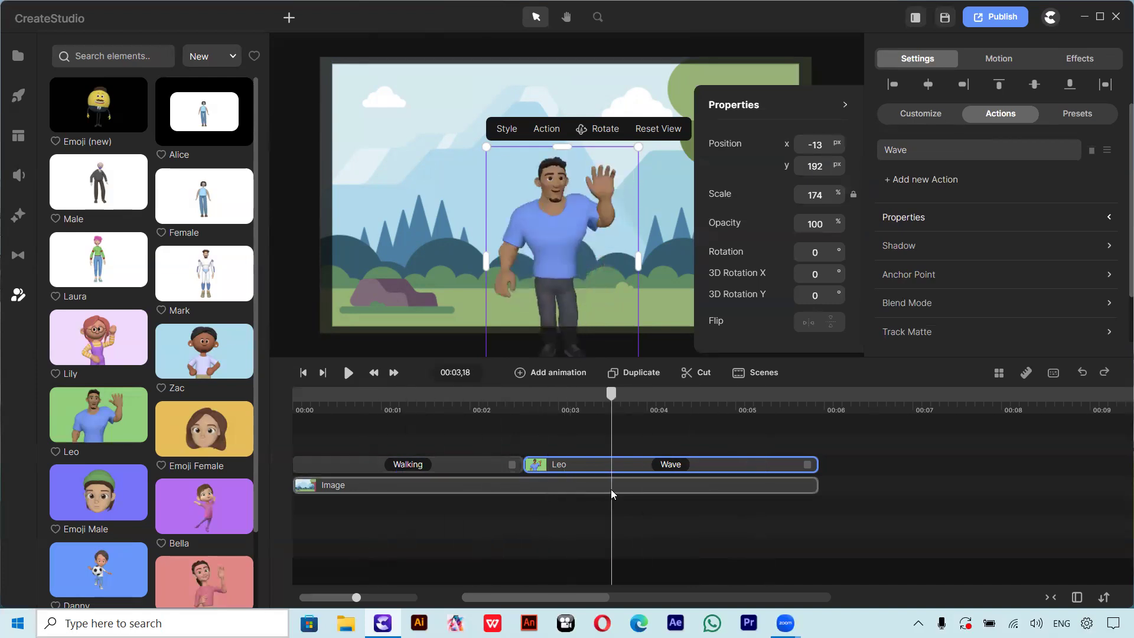
left_click(611, 489)
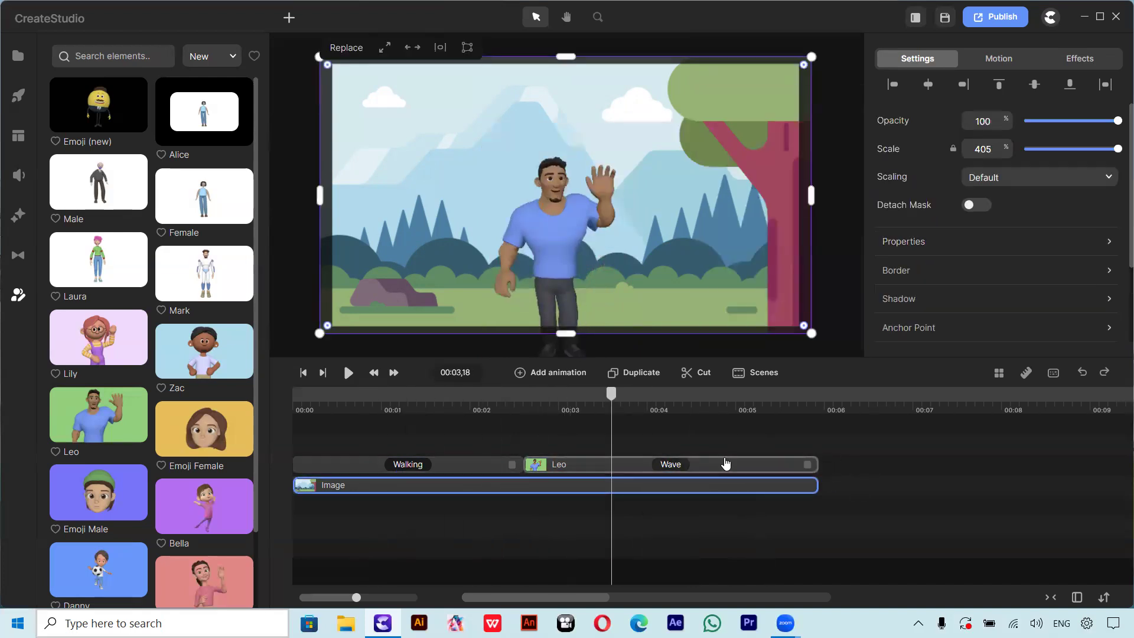
Turn on Disable Start and Disable End for the Wave action and scrub through the wave from 00:02,18 to 00:04,14.
left_click(726, 464)
left_click(661, 466)
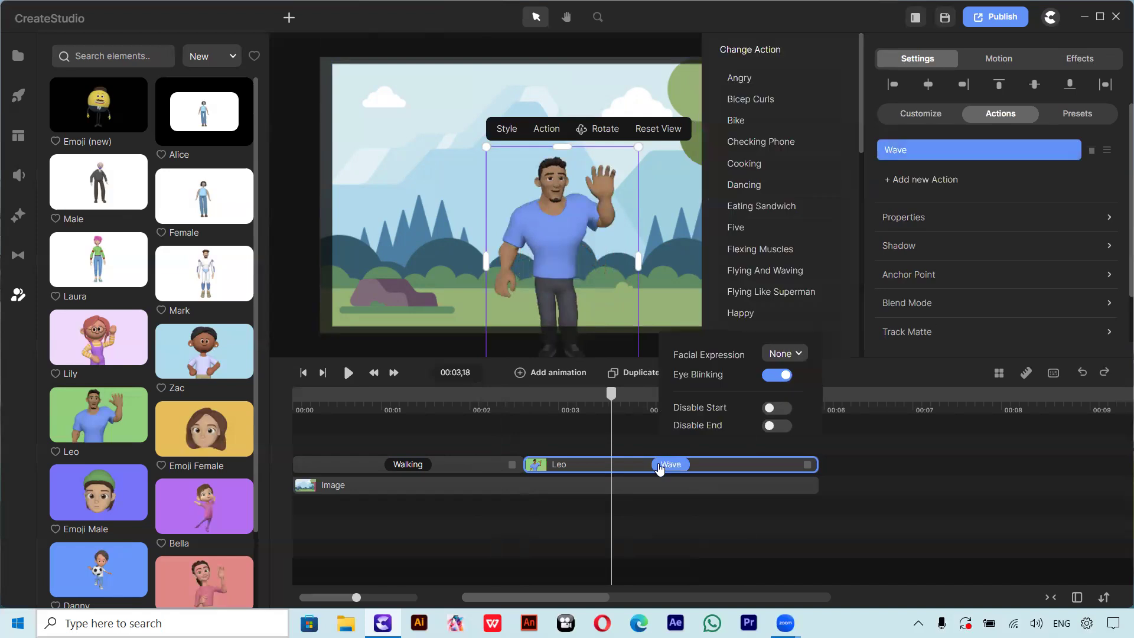
left_click(781, 409)
left_click(780, 426)
left_click_drag(614, 398, 524, 428)
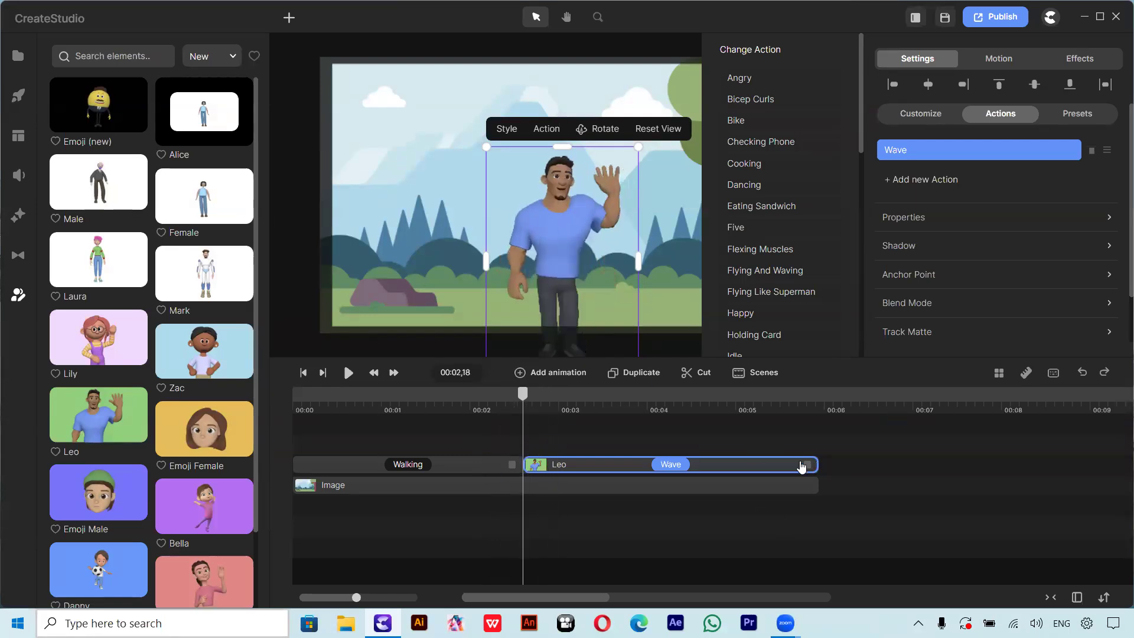
left_click(610, 440)
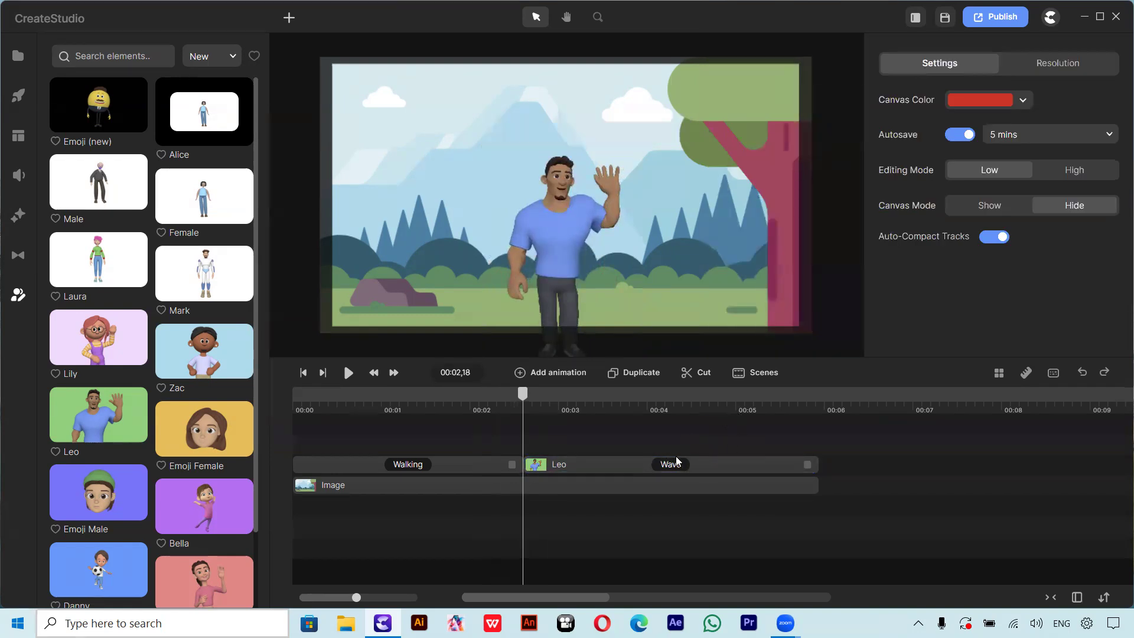
left_click_drag(528, 400, 692, 431)
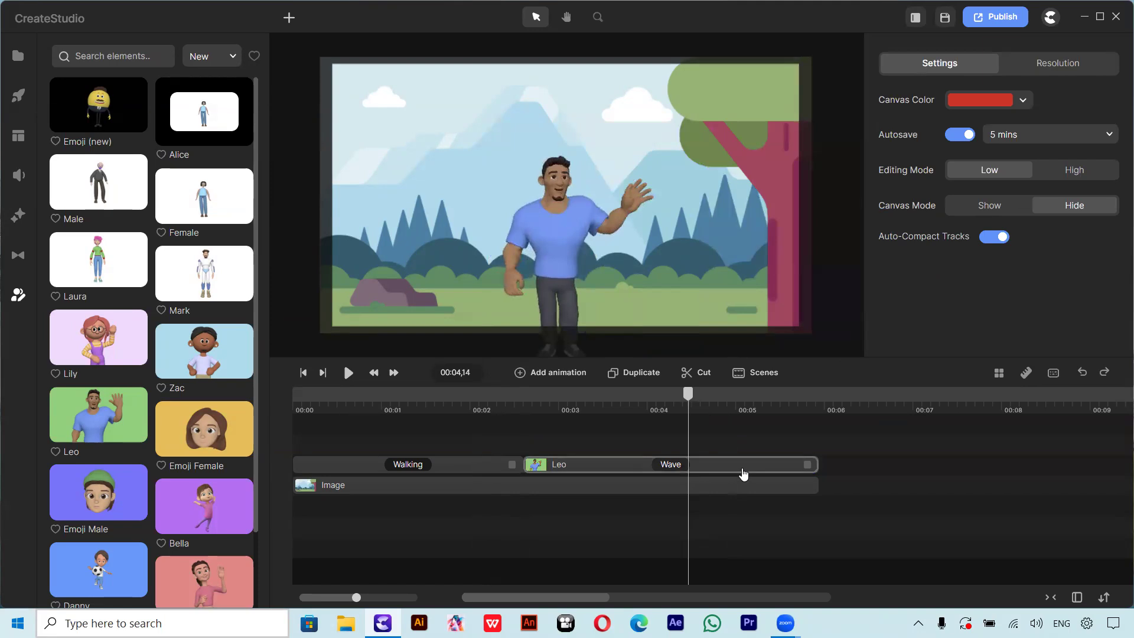
Add a Thumbs Up action after the Wave action on the second Leo clip.
left_click(743, 474)
left_click(938, 181)
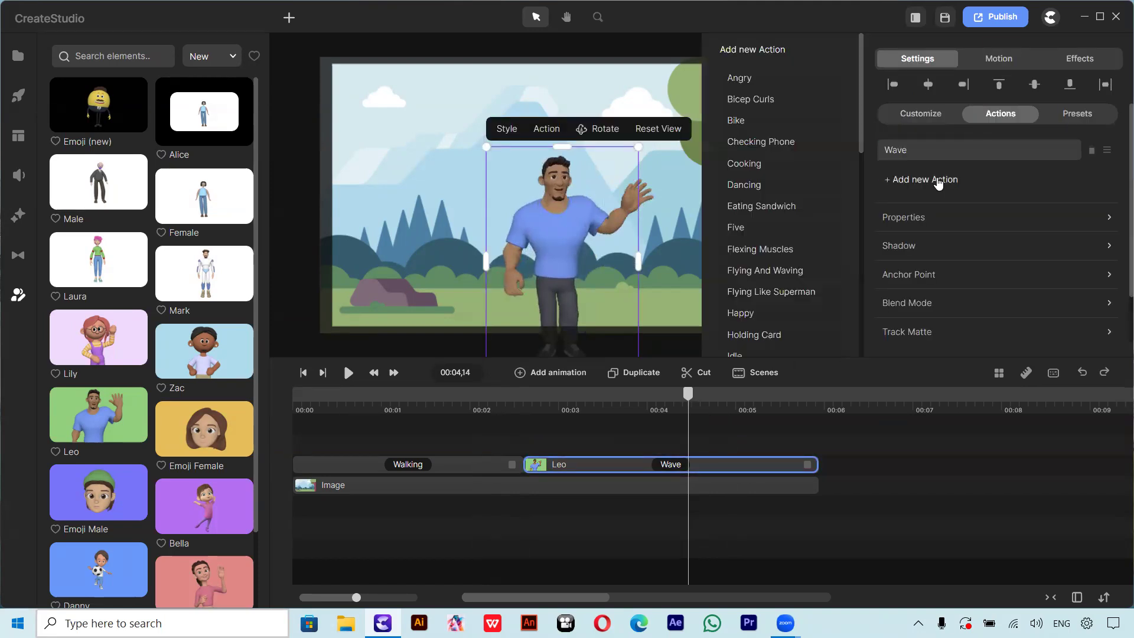
scroll(762, 295, "down", 5)
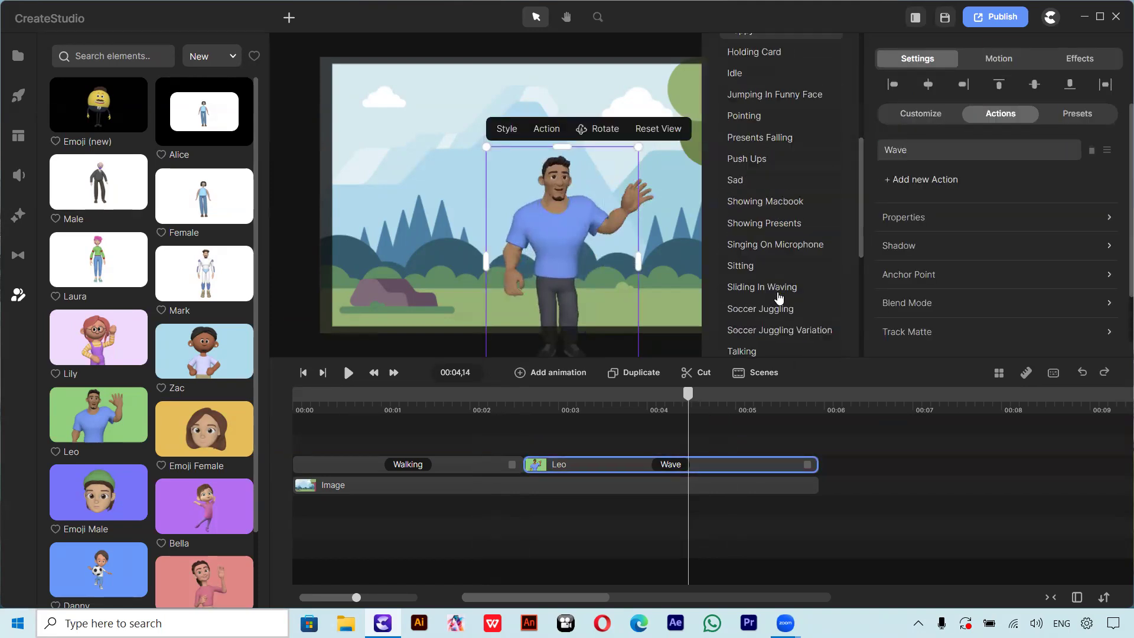
scroll(754, 307, "down", 5)
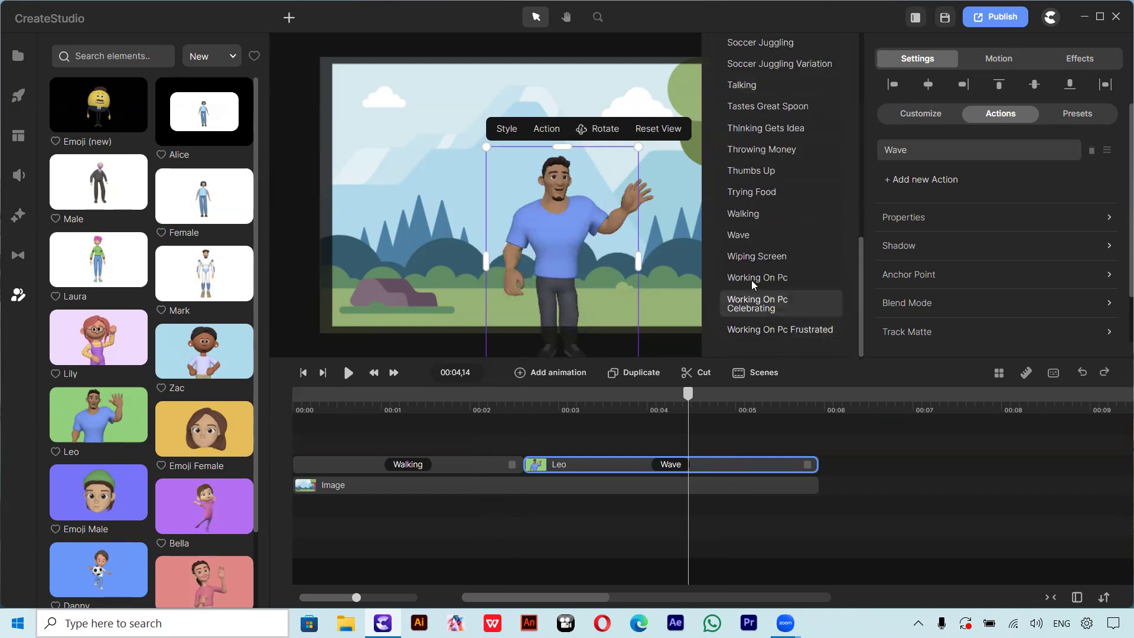
left_click(752, 172)
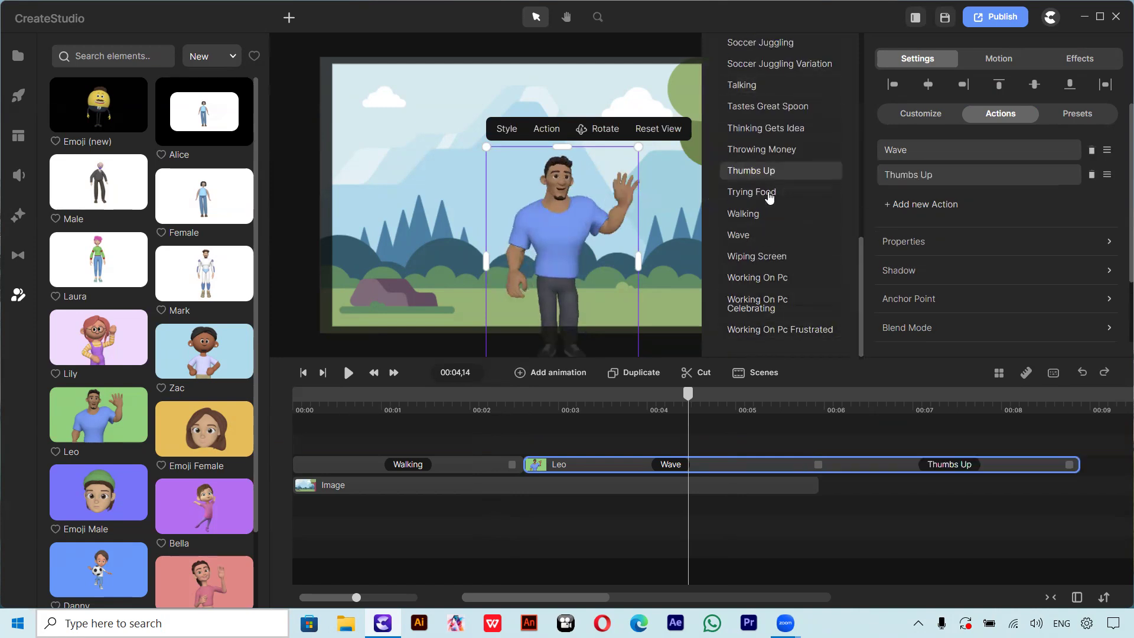
Extend the background image to the end of the Thumbs Up action and play the whole scene from the start.
left_click_drag(734, 399, 885, 438)
left_click_drag(819, 485, 1080, 484)
left_click_drag(882, 400, 274, 430)
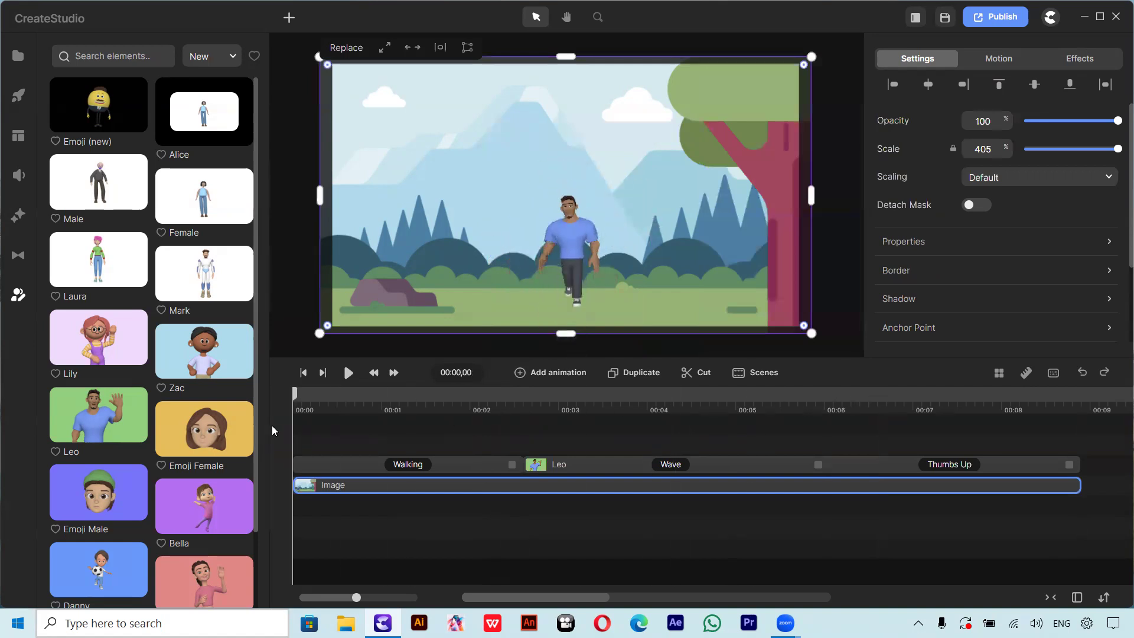
left_click(350, 372)
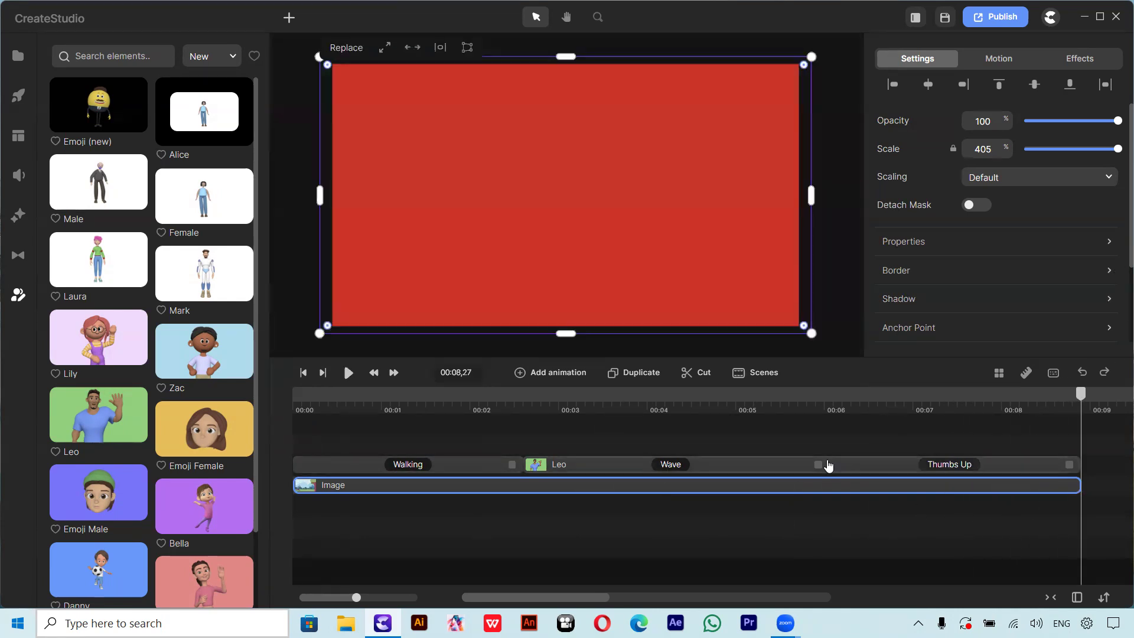
Shorten the Wave action by about half a second, trim the background image to the new Leo clip end, and minimize the window.
left_click_drag(821, 464, 774, 464)
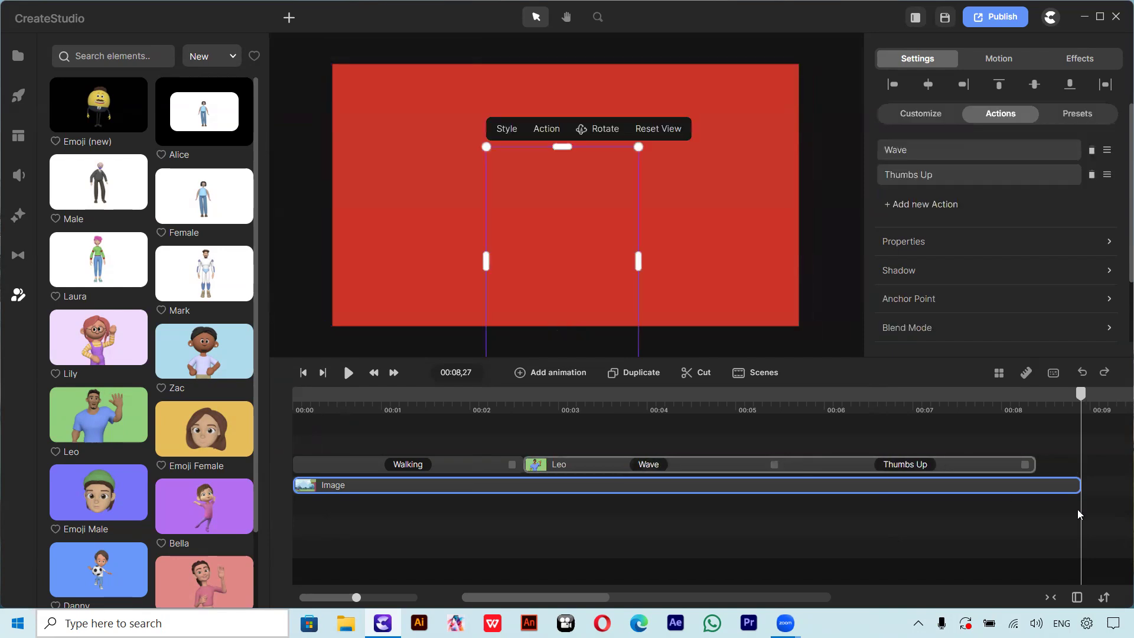
left_click_drag(1077, 484, 1037, 485)
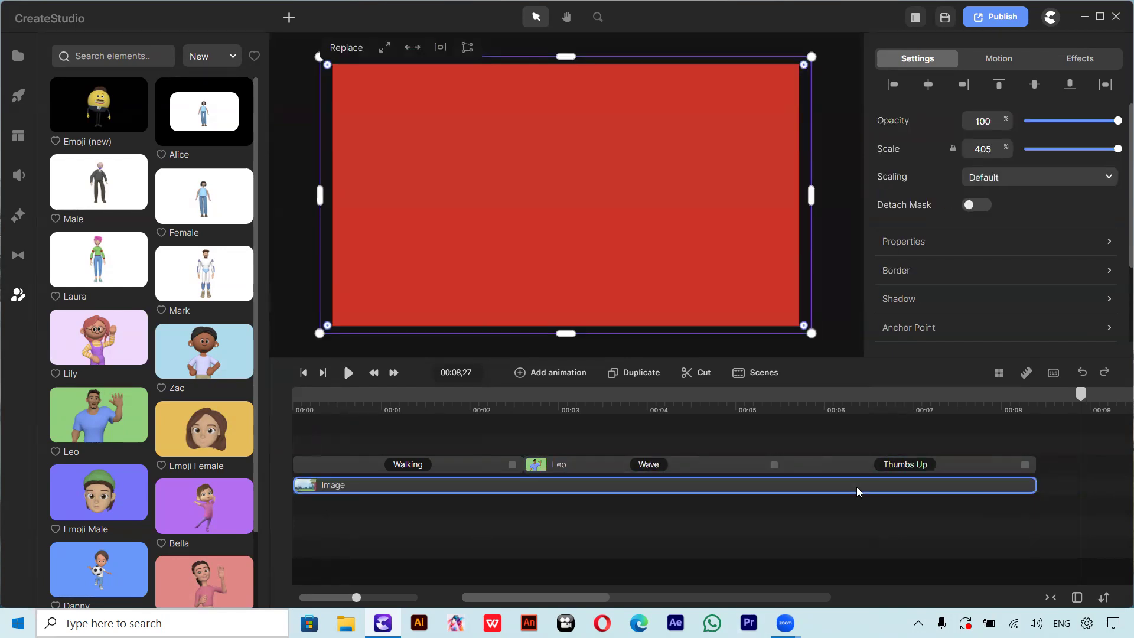
left_click(1087, 18)
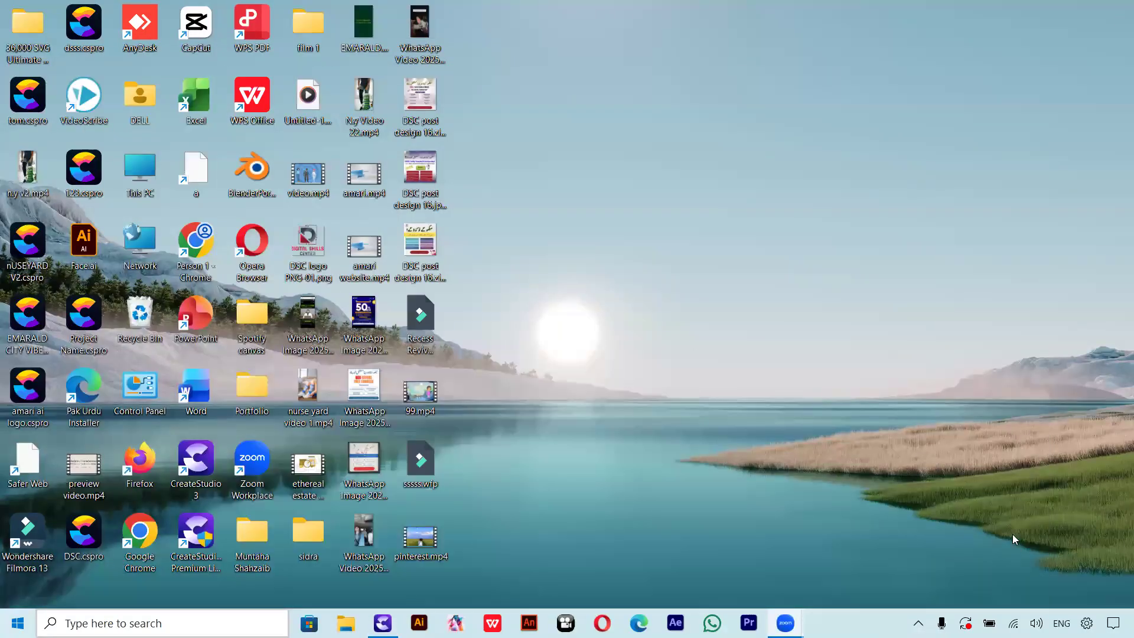
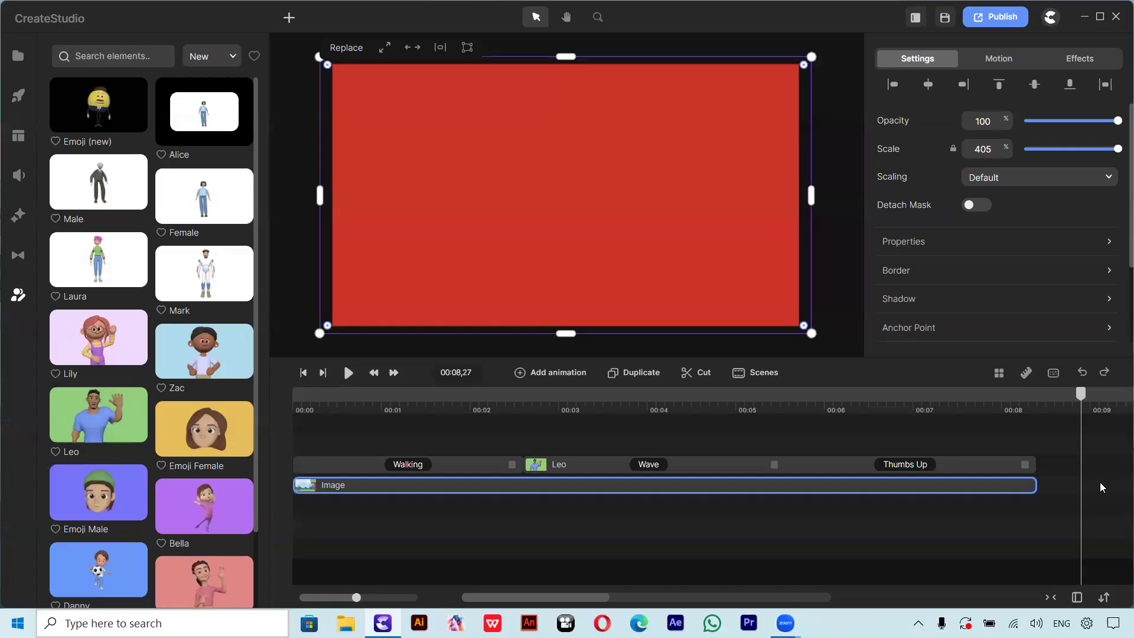
Return the playhead to 00:00 and delete both Leo clips from the timeline.
left_click_drag(1083, 396, 289, 490)
left_click(450, 437)
left_click_drag(450, 437, 581, 472)
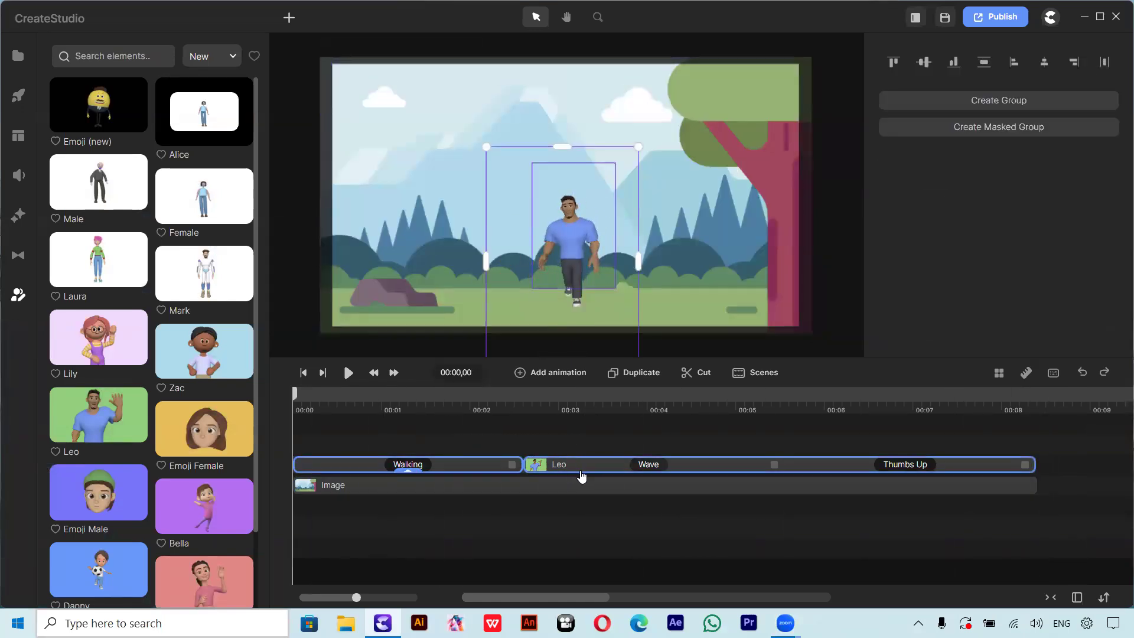
key("Delete")
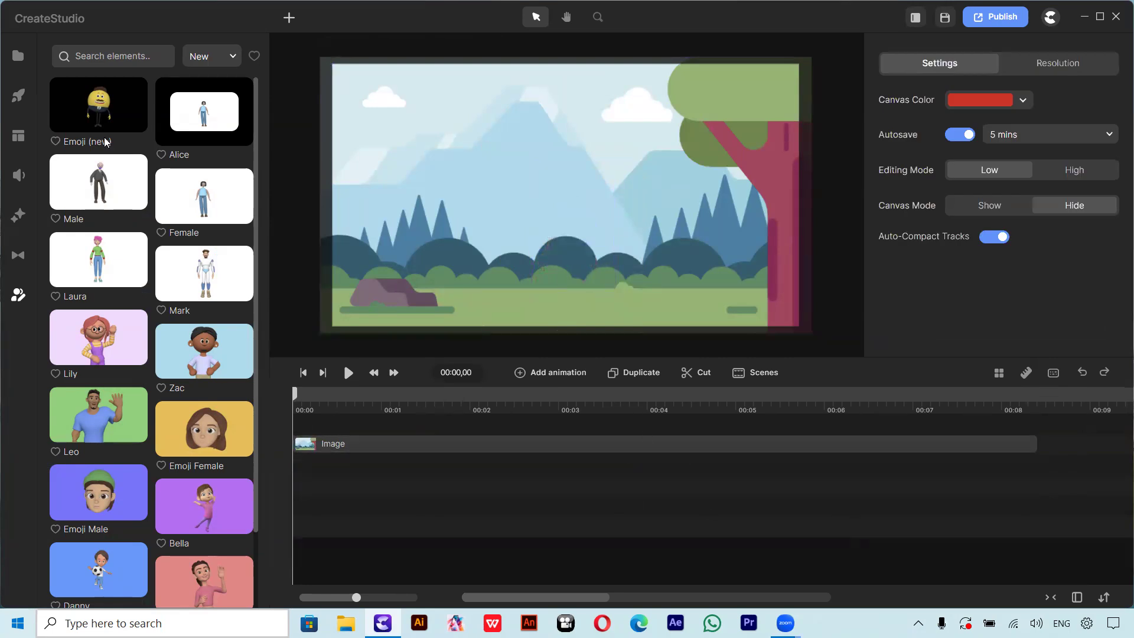
Add the Lenka character at the start of the timeline, then lower and shrink her near the middle of the scene.
left_click_drag(219, 591, 318, 424)
left_click_drag(573, 217, 570, 246)
left_click_drag(613, 136, 594, 161)
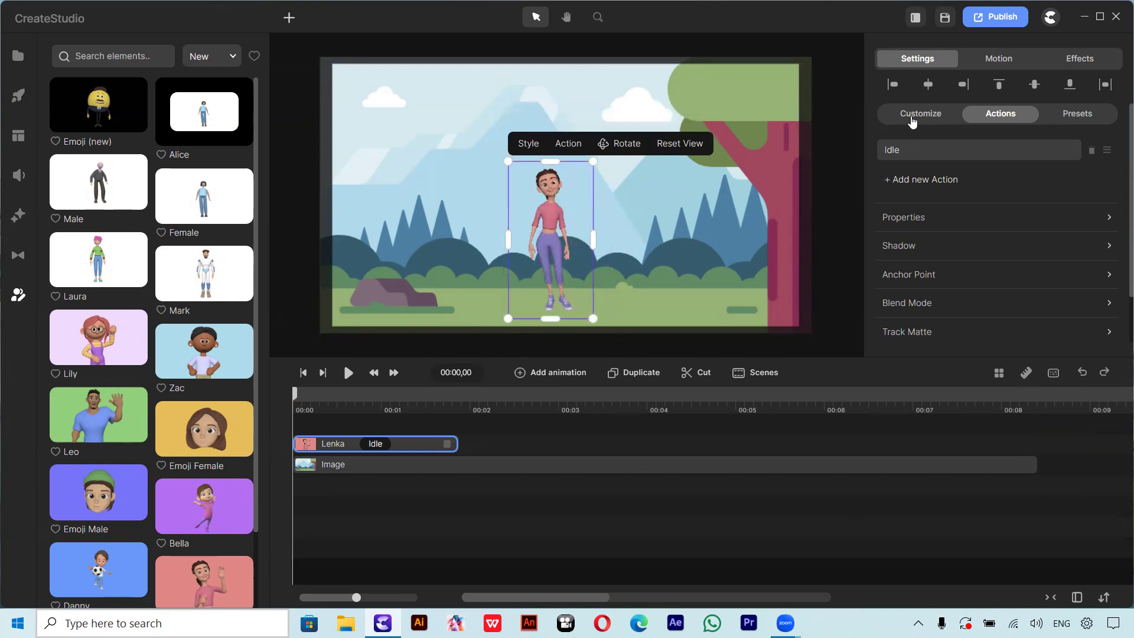
left_click(901, 155)
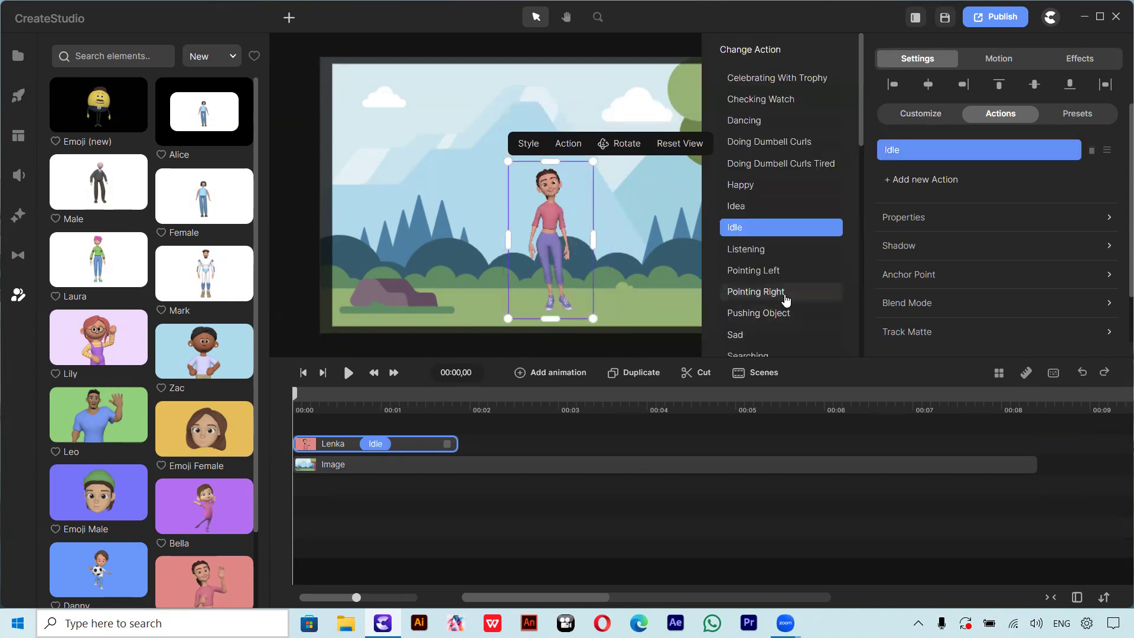
scroll(780, 284, "down", 5)
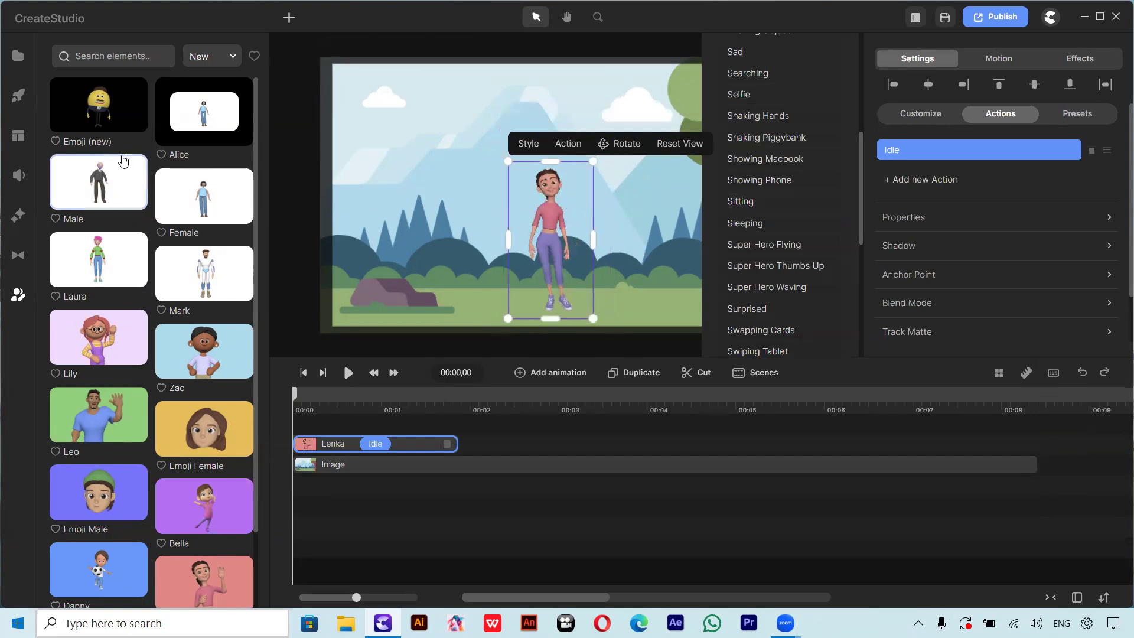
left_click(360, 245)
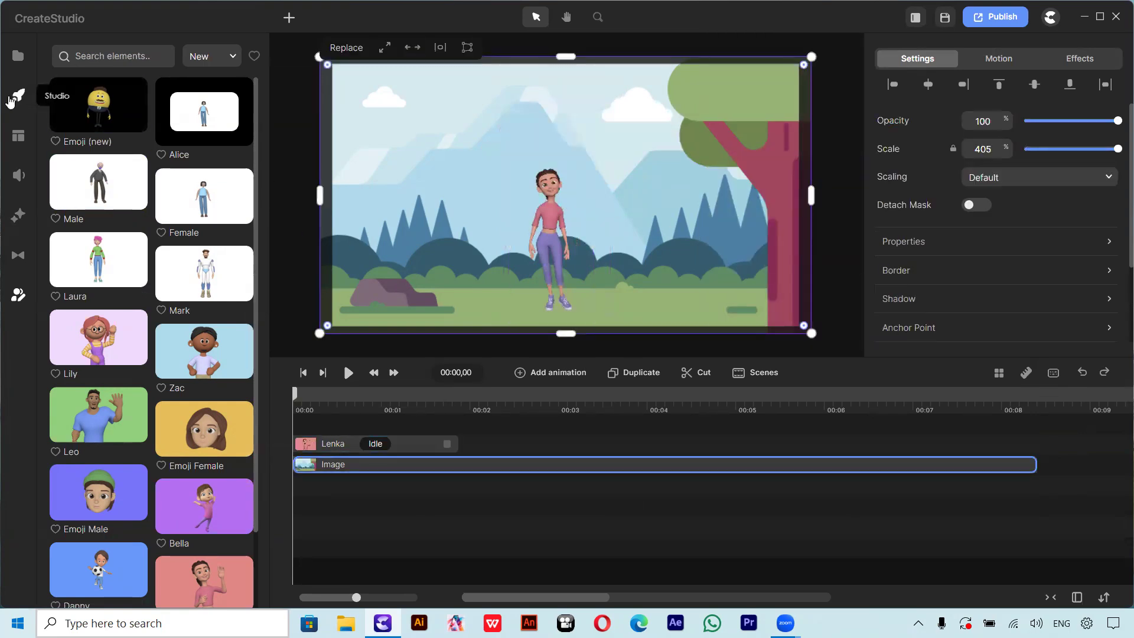
Search the Studio scenes for "bench" and replace the Nature background with the Park scene that has the orange bench.
left_click(18, 95)
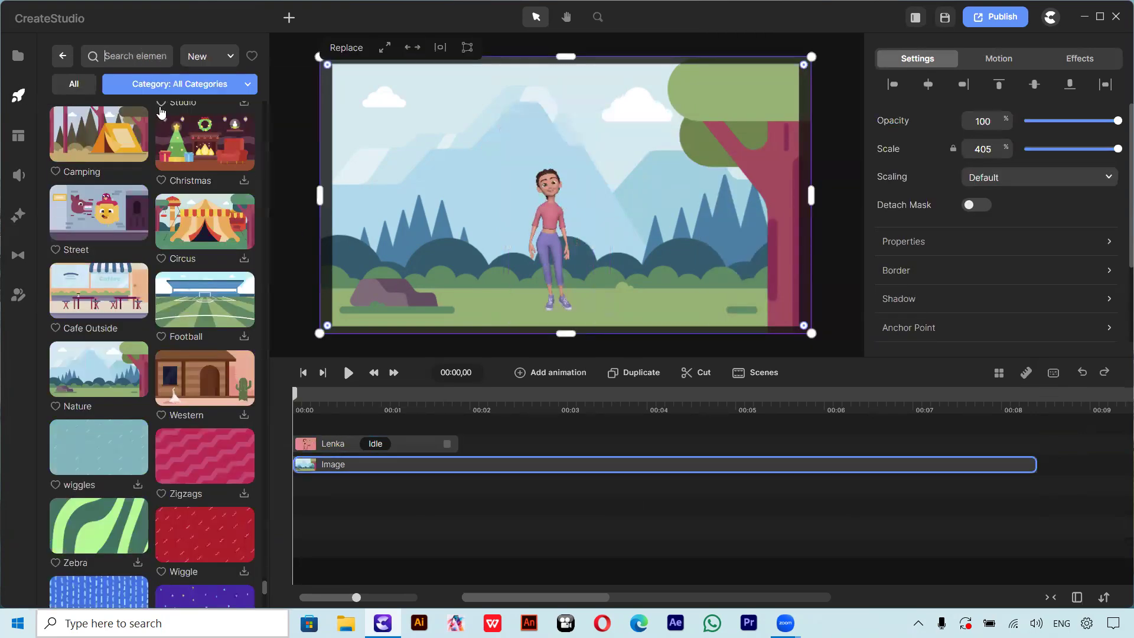
type("bench")
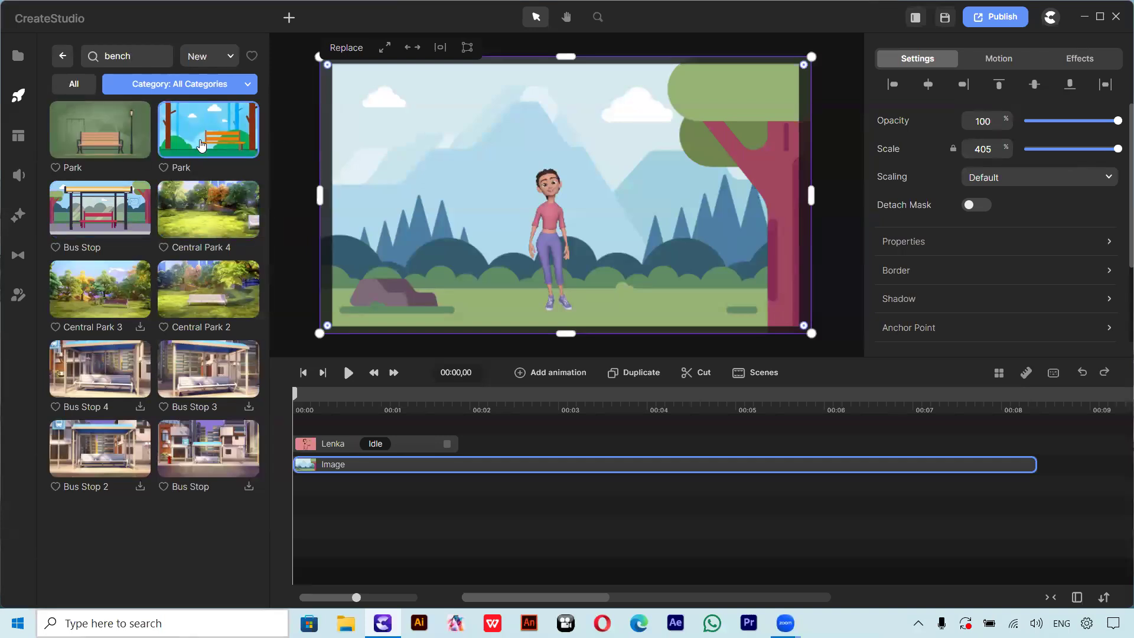
left_click(518, 477)
right_click(522, 461)
right_click(523, 461)
left_click(523, 448)
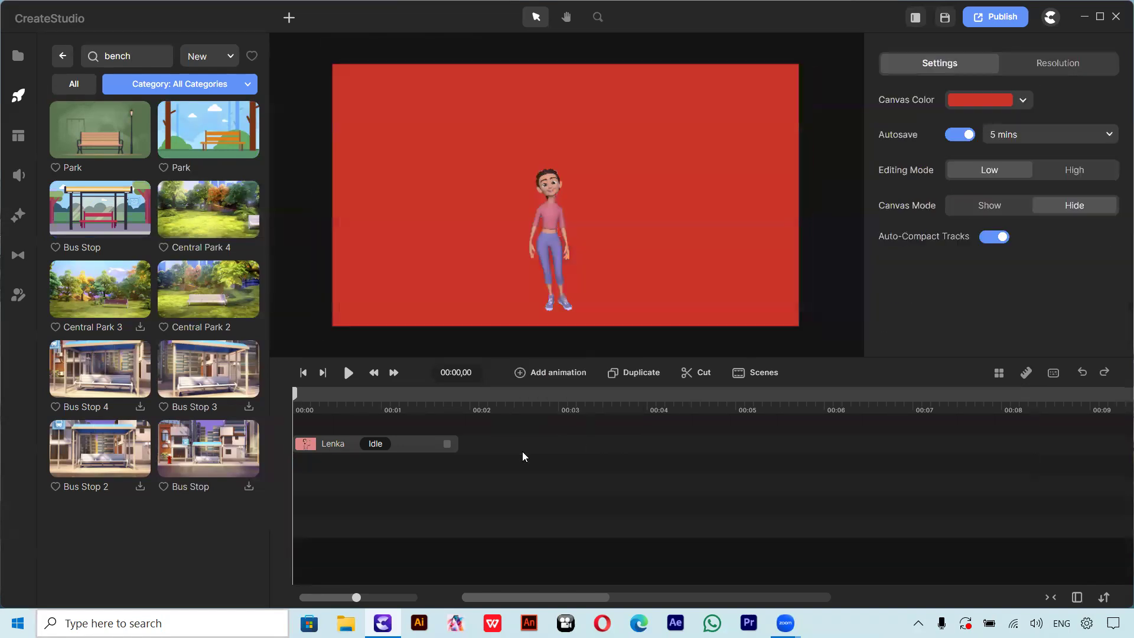
left_click_drag(222, 148, 426, 473)
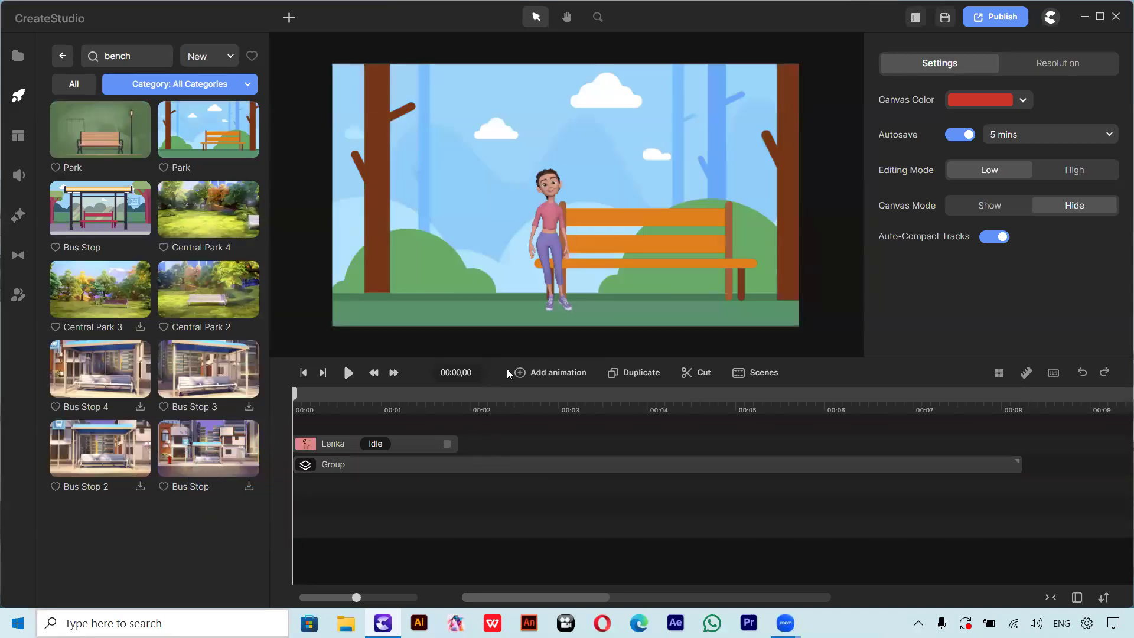
Move Lenka in front of the right part of the orange bench and enlarge her slightly to suit the scene.
left_click_drag(553, 257, 658, 247)
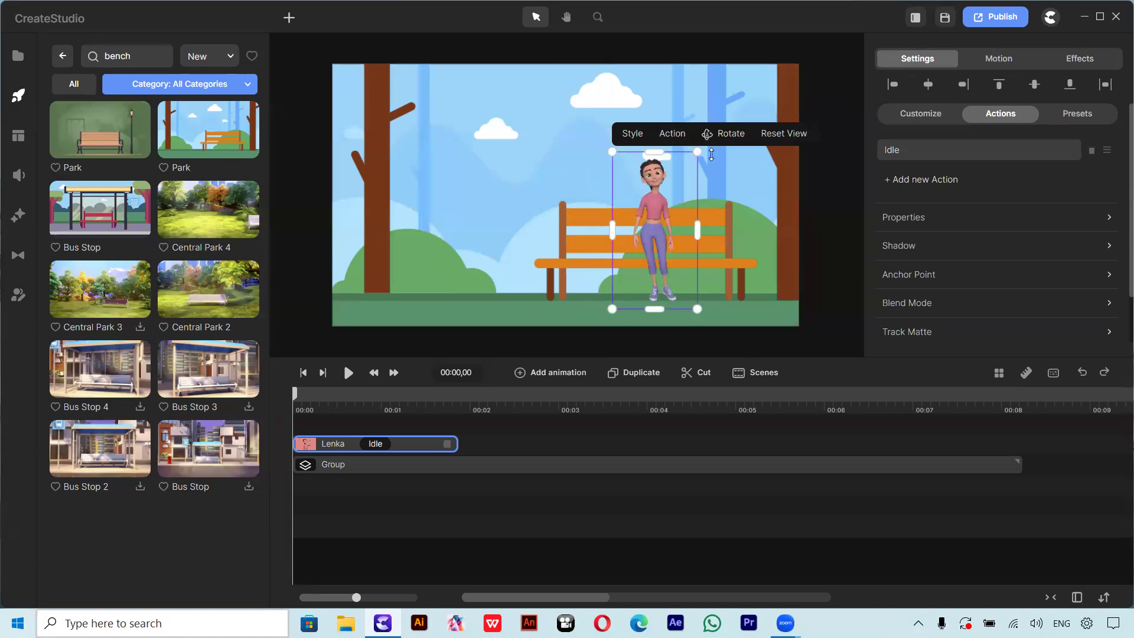
left_click_drag(700, 151, 715, 122)
left_click_drag(678, 230, 707, 247)
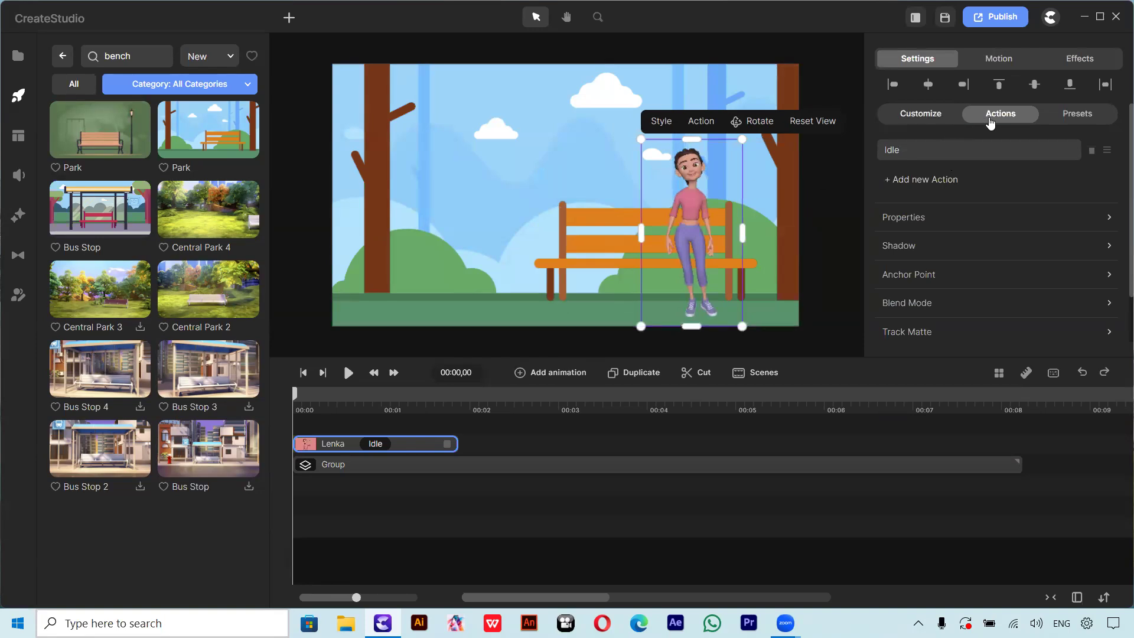
Change Lenka's action from Idle to Sitting.
left_click(914, 152)
scroll(807, 309, "down", 5)
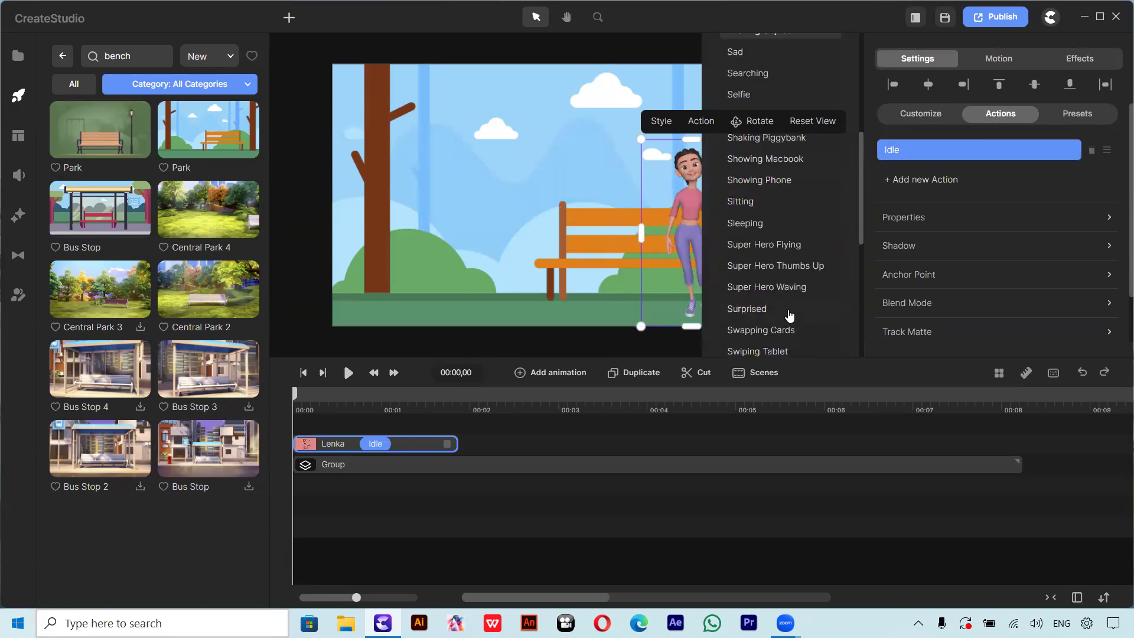
left_click(748, 201)
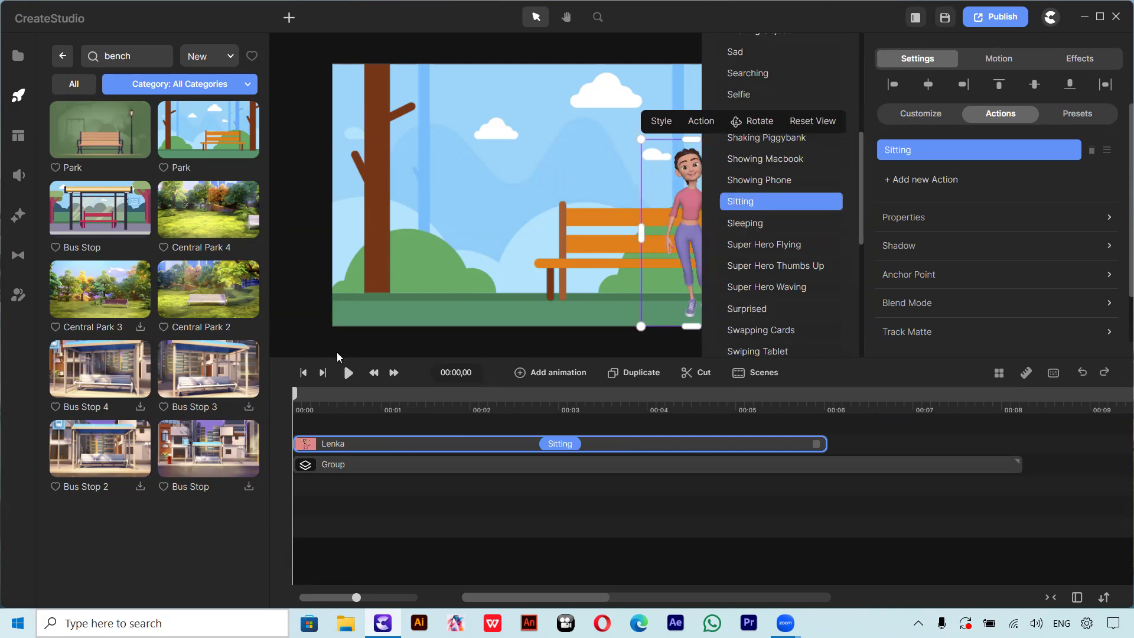
Play Lenka's sitting animation, then return the playhead to 00:00 and watch it again.
left_click(348, 374)
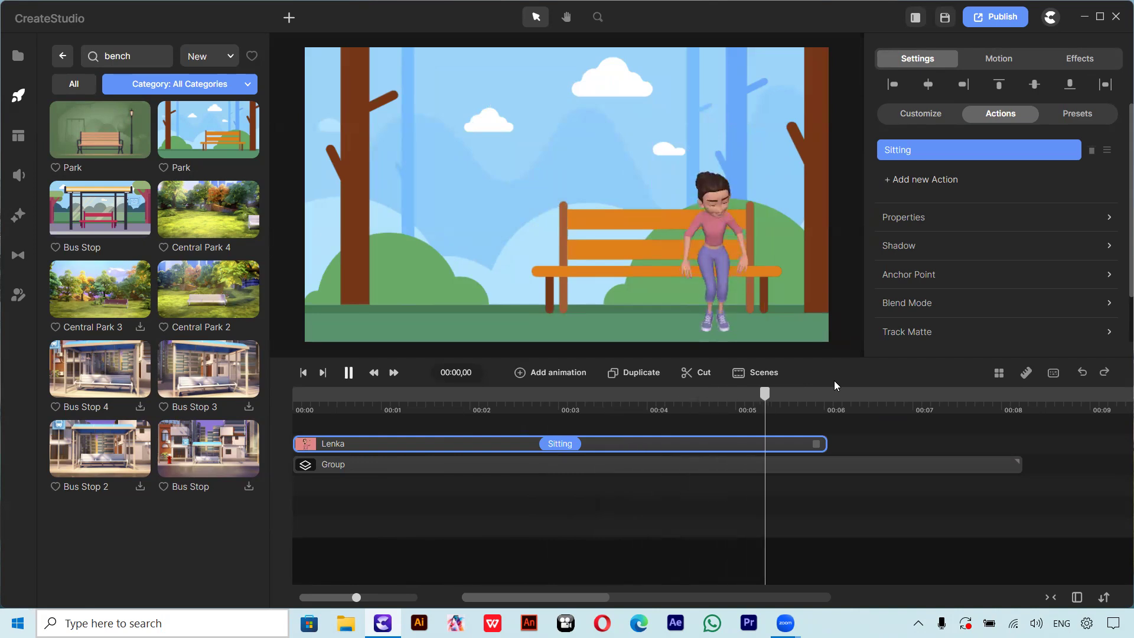
left_click(594, 443)
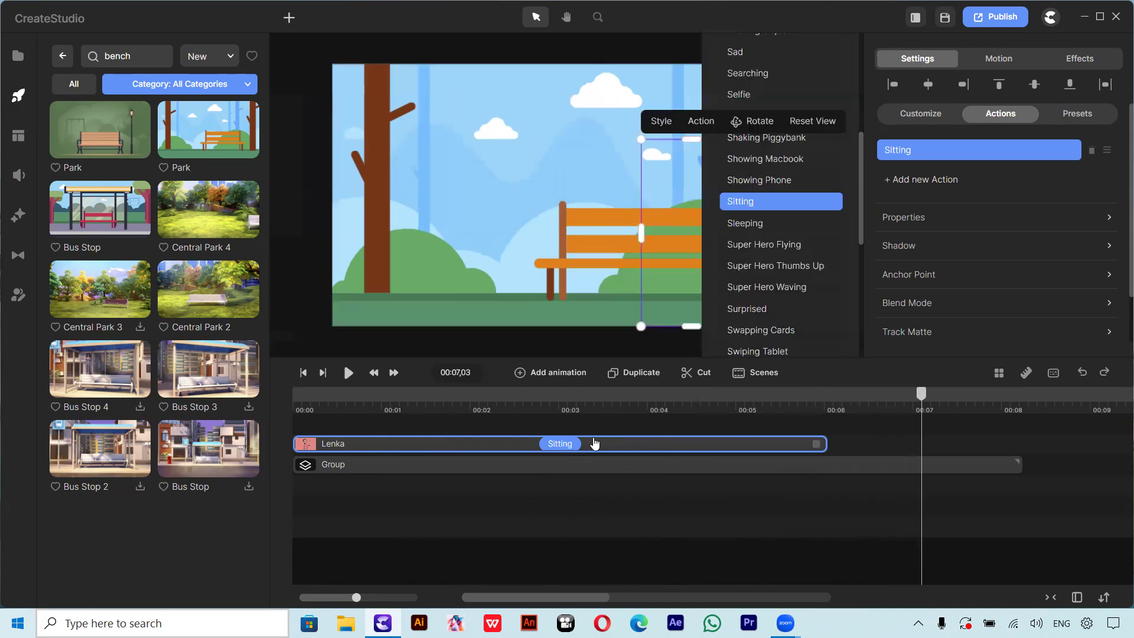
left_click(561, 444)
left_click(676, 387)
left_click(680, 405)
left_click_drag(924, 395, 65, 508)
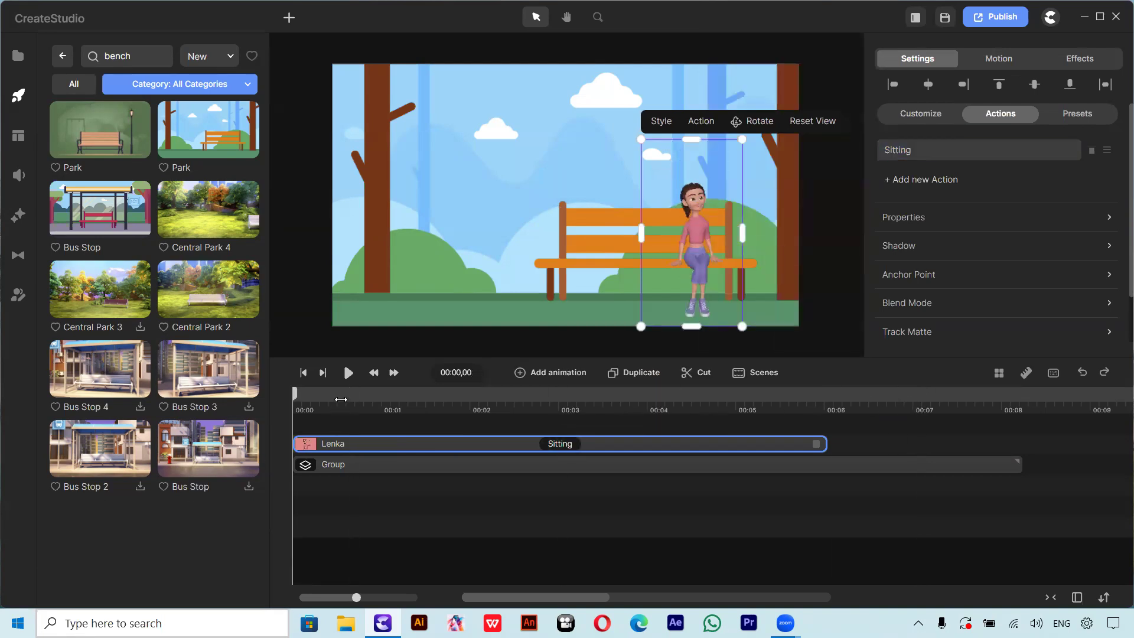
left_click(355, 373)
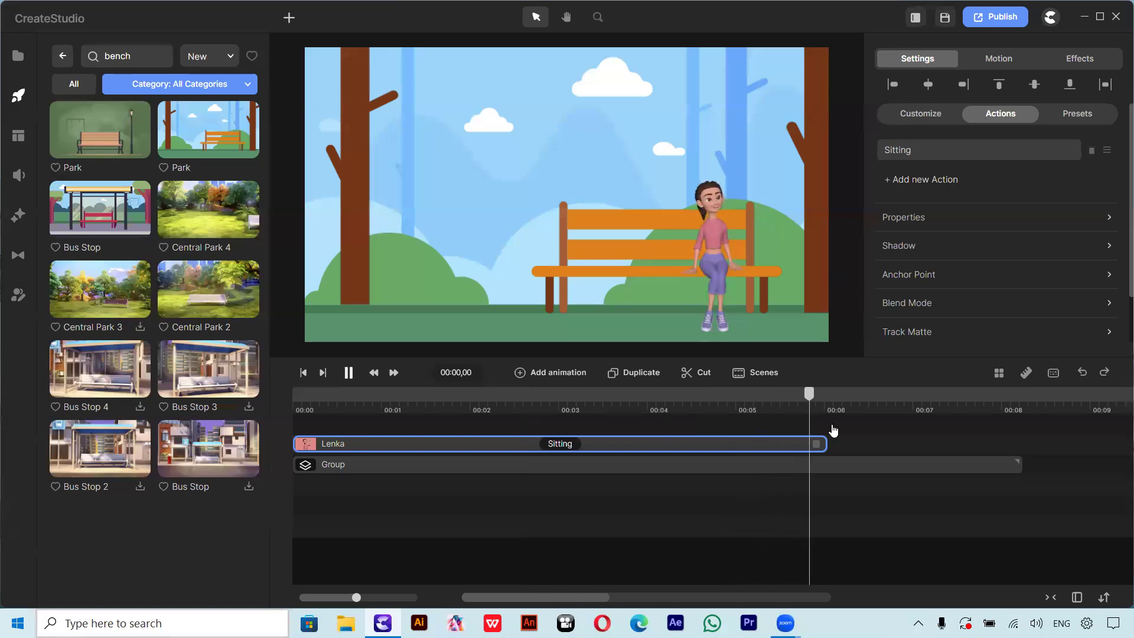
left_click(348, 374)
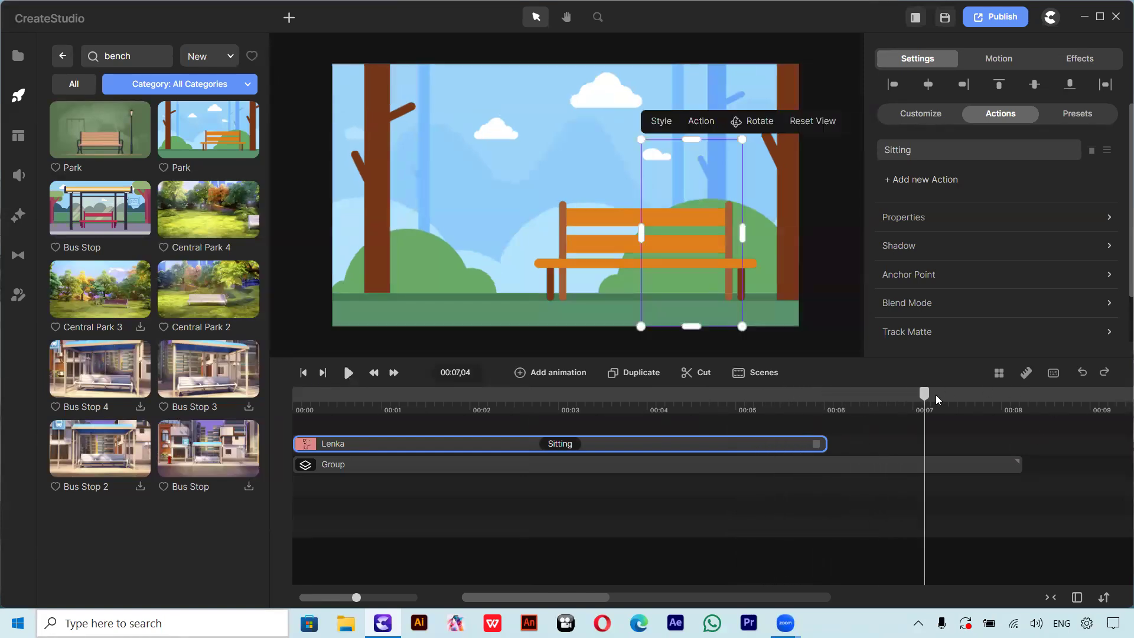
Shorten Lenka's Sitting clip to just under 3 seconds, return the playhead near the start, and enlarge her slightly on the bench.
left_click_drag(818, 444, 495, 443)
left_click_drag(925, 404, 295, 421)
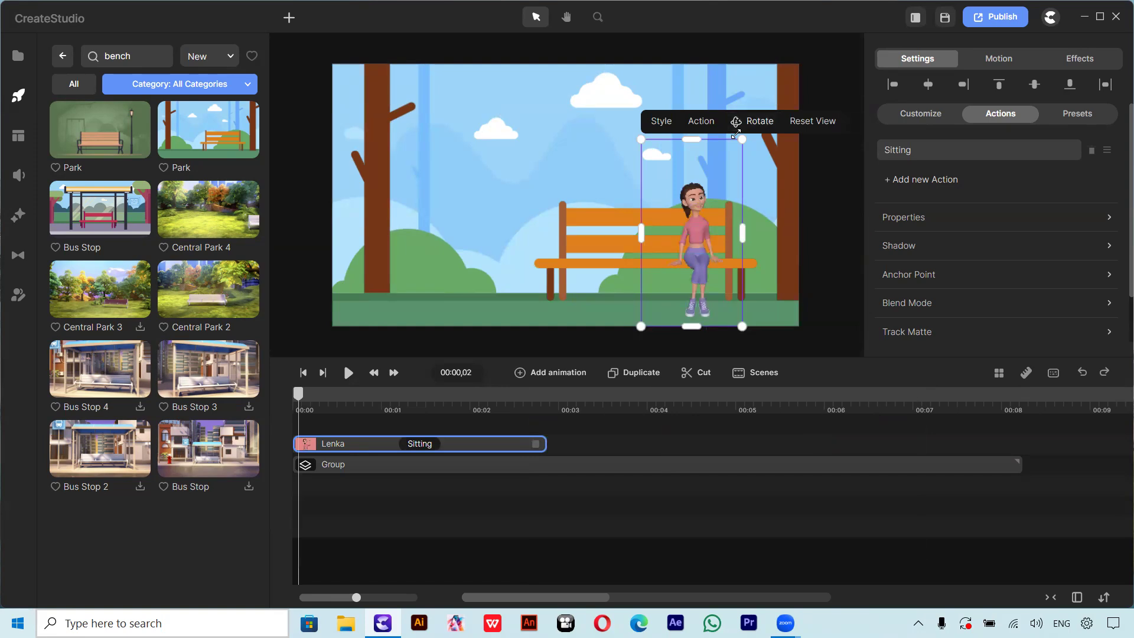
left_click_drag(741, 140, 752, 120)
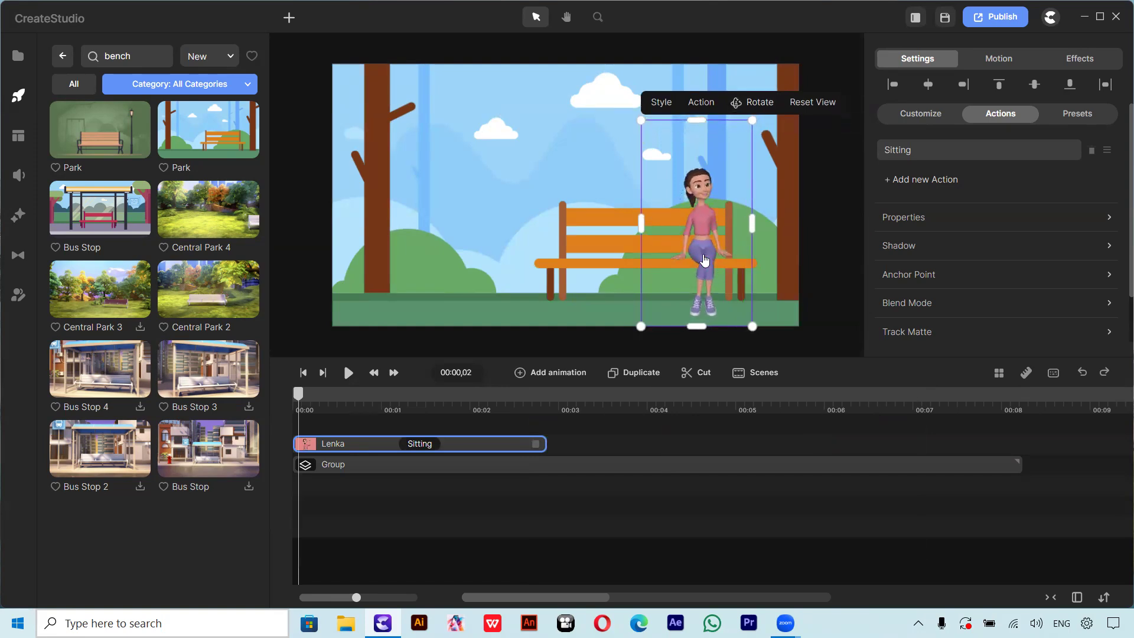
left_click_drag(705, 261, 701, 261)
Rotate Lenka in 3D so she sits angled towards the left side of the park scene, then deselect her.
left_click(750, 104)
left_click_drag(702, 269, 707, 244)
left_click(806, 245)
left_click(802, 248)
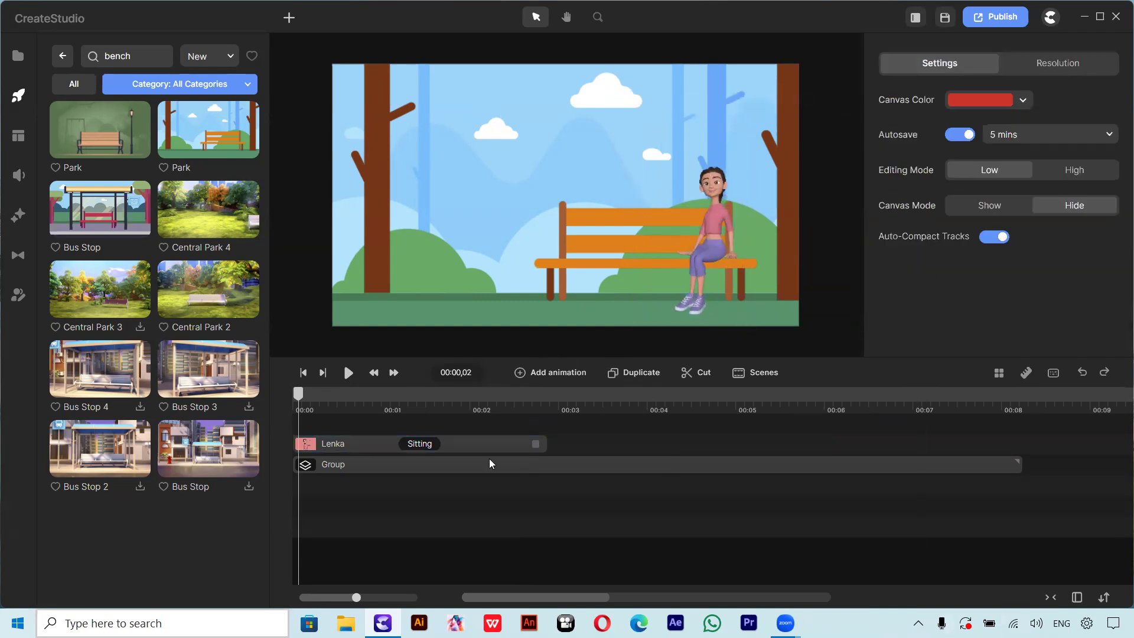
Play the scene briefly to check her new angle, then extend Lenka's Sitting clip to just past 00:04.
left_click(348, 373)
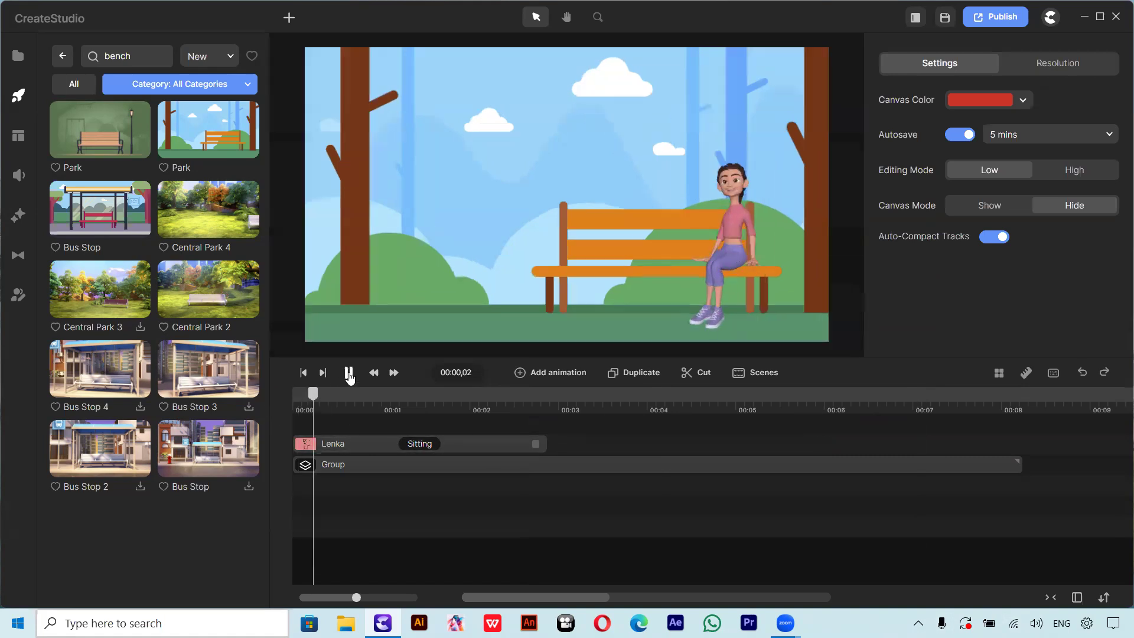
left_click(349, 373)
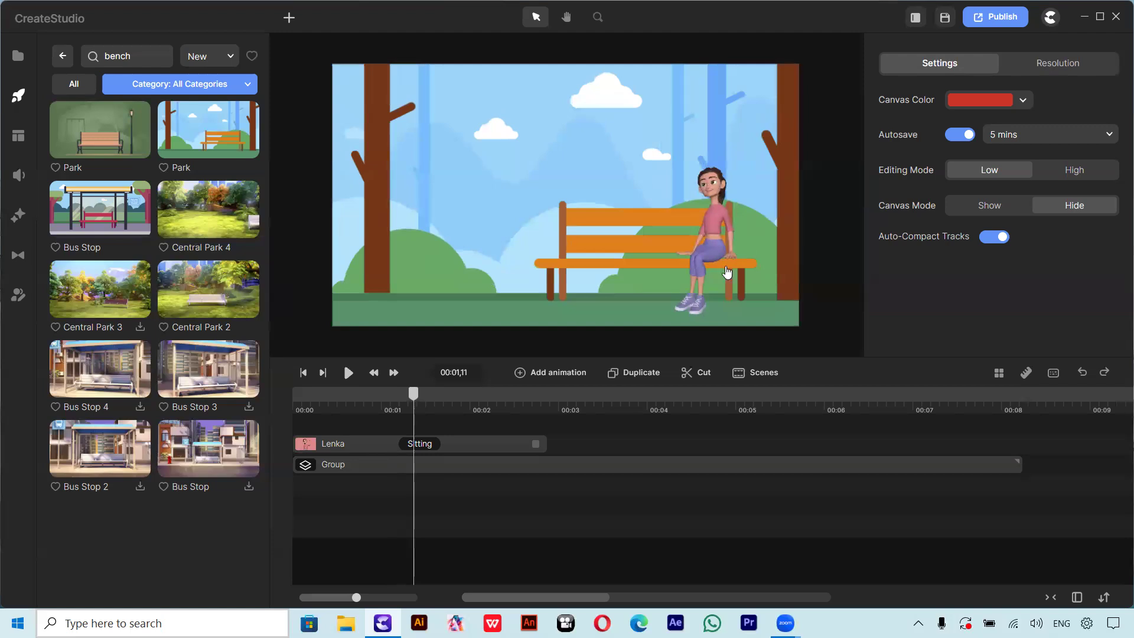
left_click(447, 446)
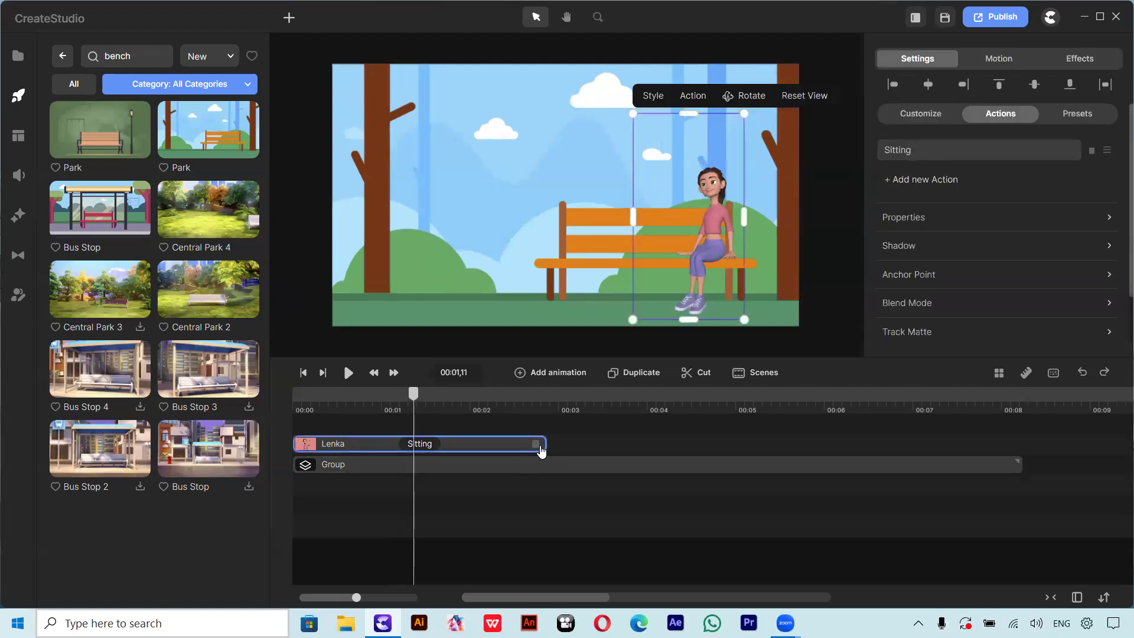
left_click_drag(538, 445, 660, 443)
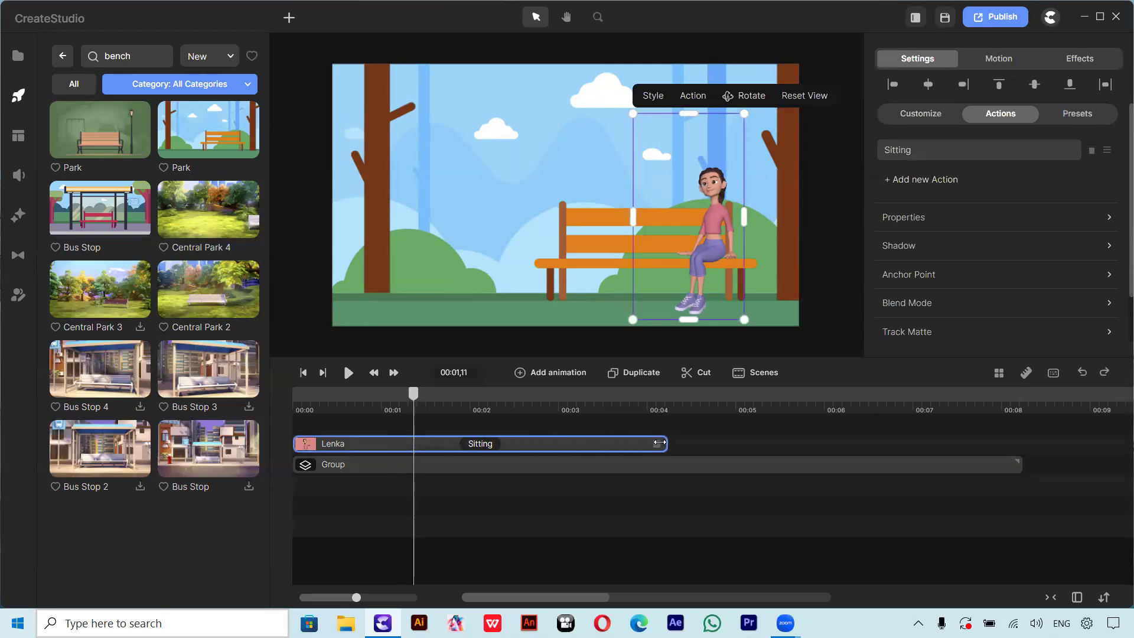
Move the playhead to 00:01,04 and add the Tom character to the timeline there.
left_click_drag(413, 394, 393, 400)
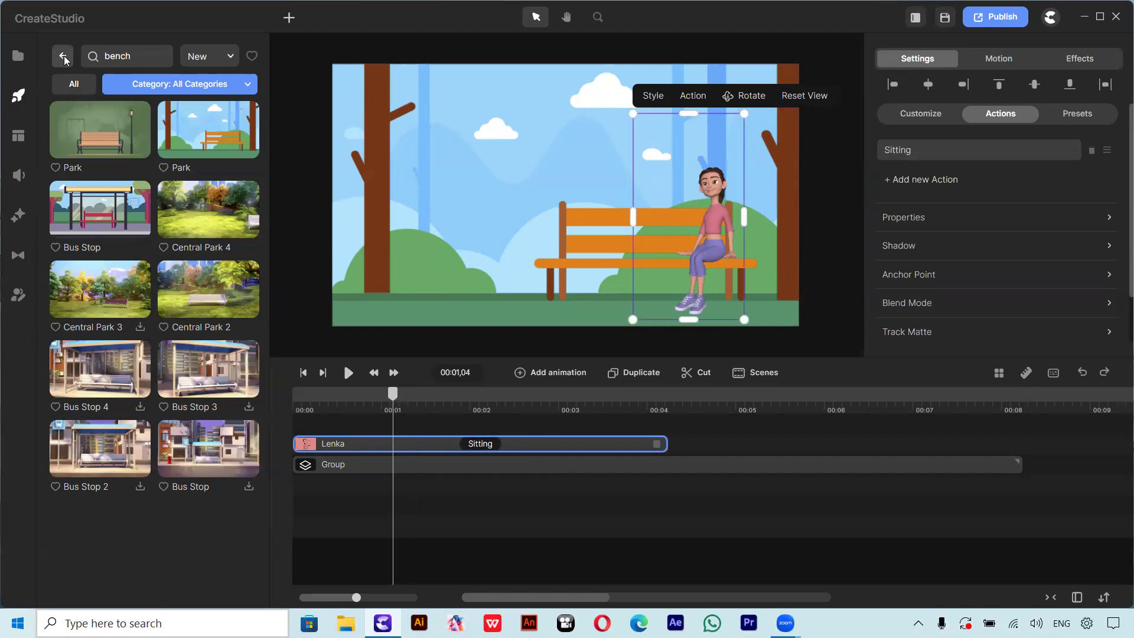
left_click(21, 98)
left_click(207, 218)
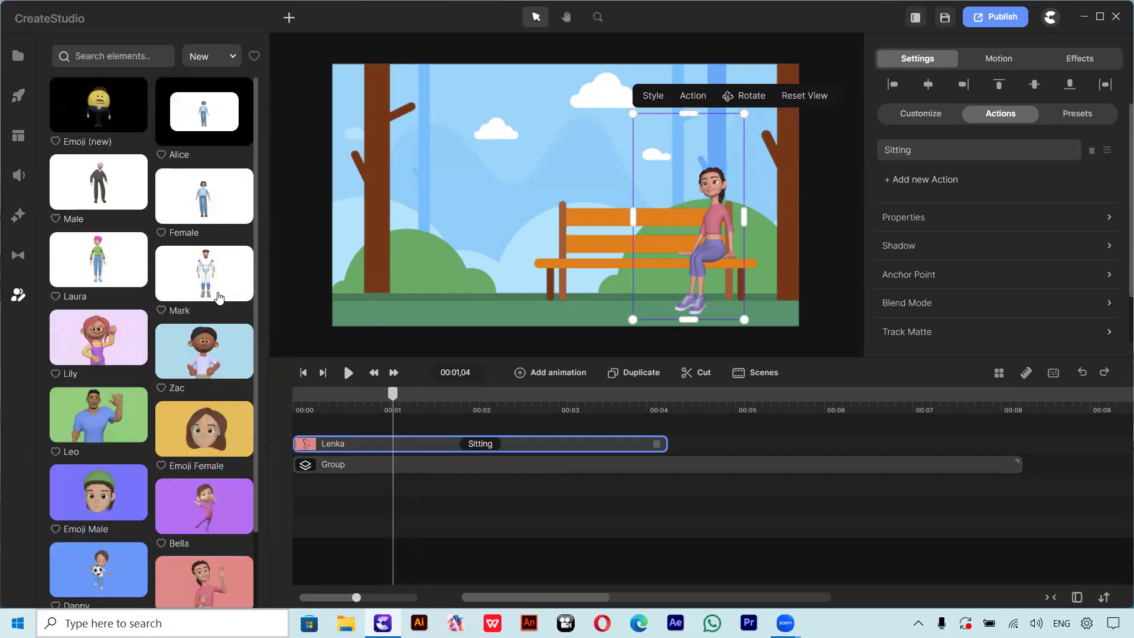
scroll(94, 352, "down", 2)
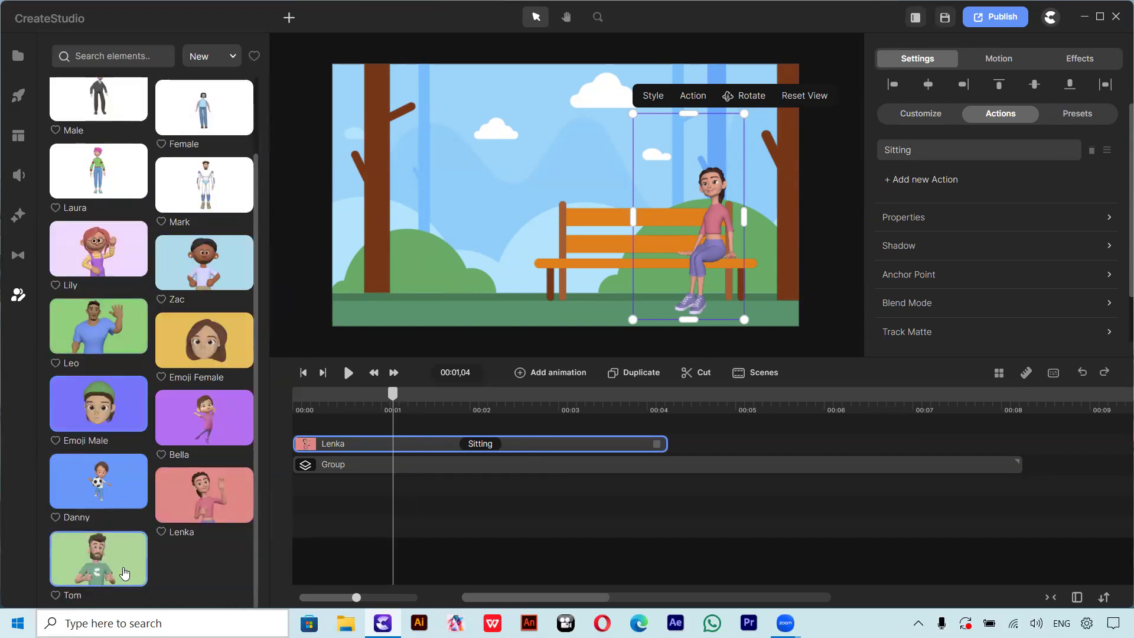
left_click_drag(214, 518, 409, 423)
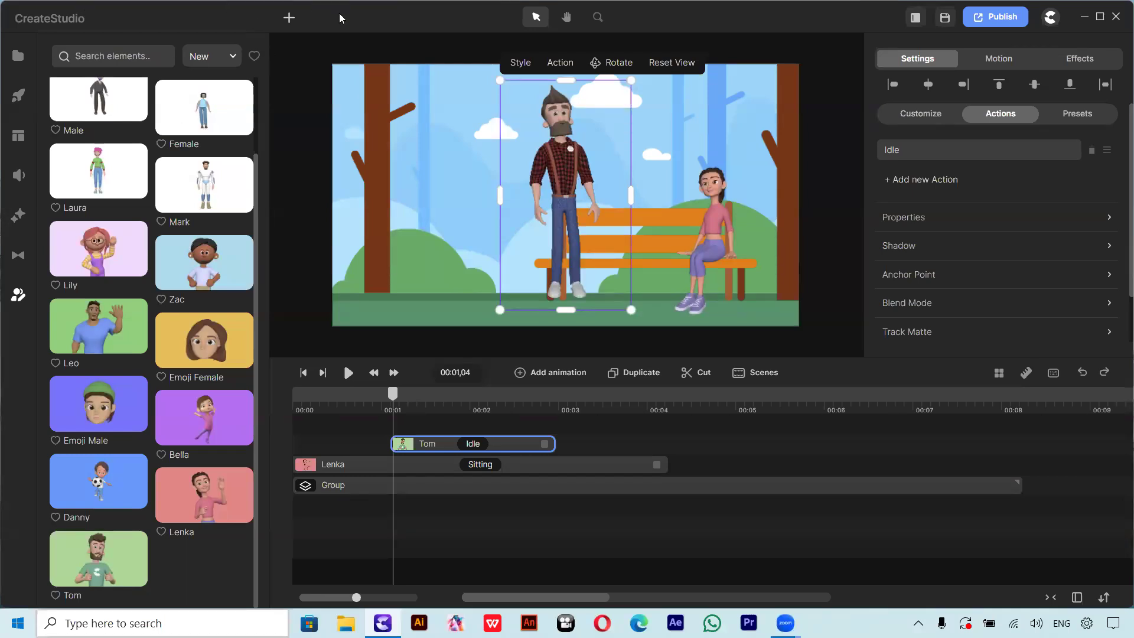
Move Tom outside the canvas beyond the left tree and shrink him to suit Lenka's size.
left_click_drag(568, 187, 224, 214)
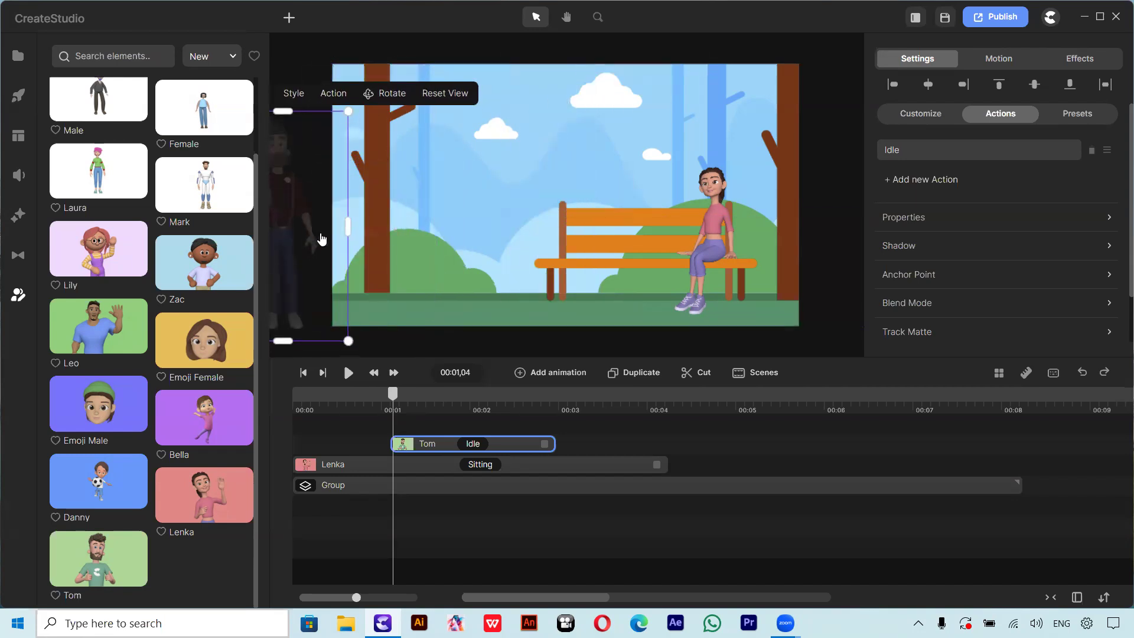
left_click_drag(349, 111, 318, 165)
left_click_drag(290, 240, 330, 233)
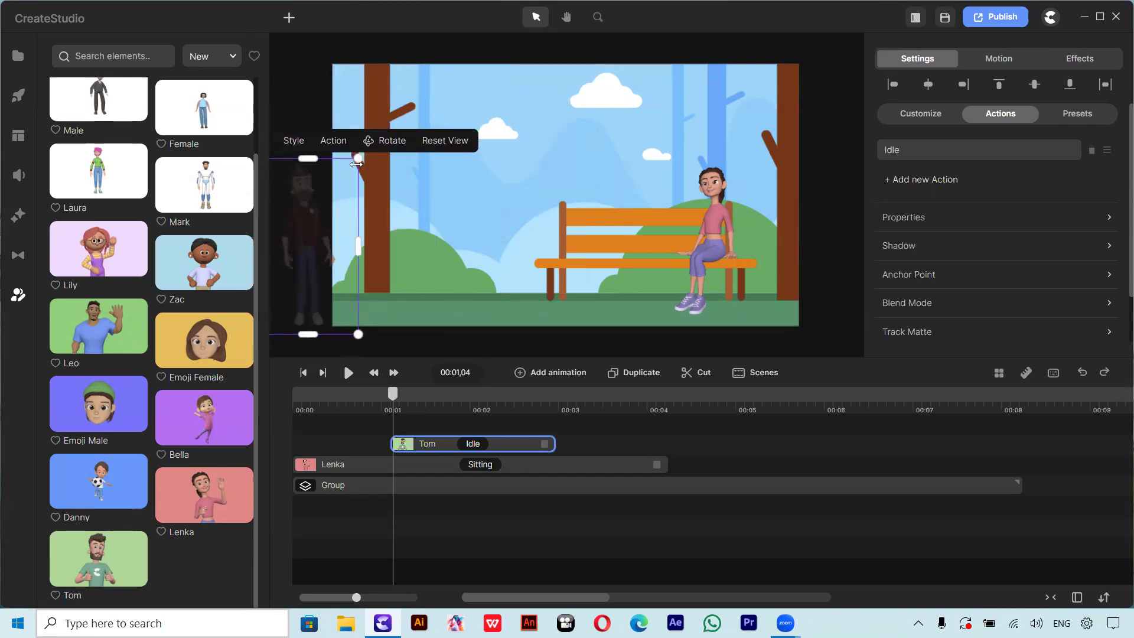
left_click_drag(357, 157, 337, 191)
left_click_drag(307, 247, 307, 241)
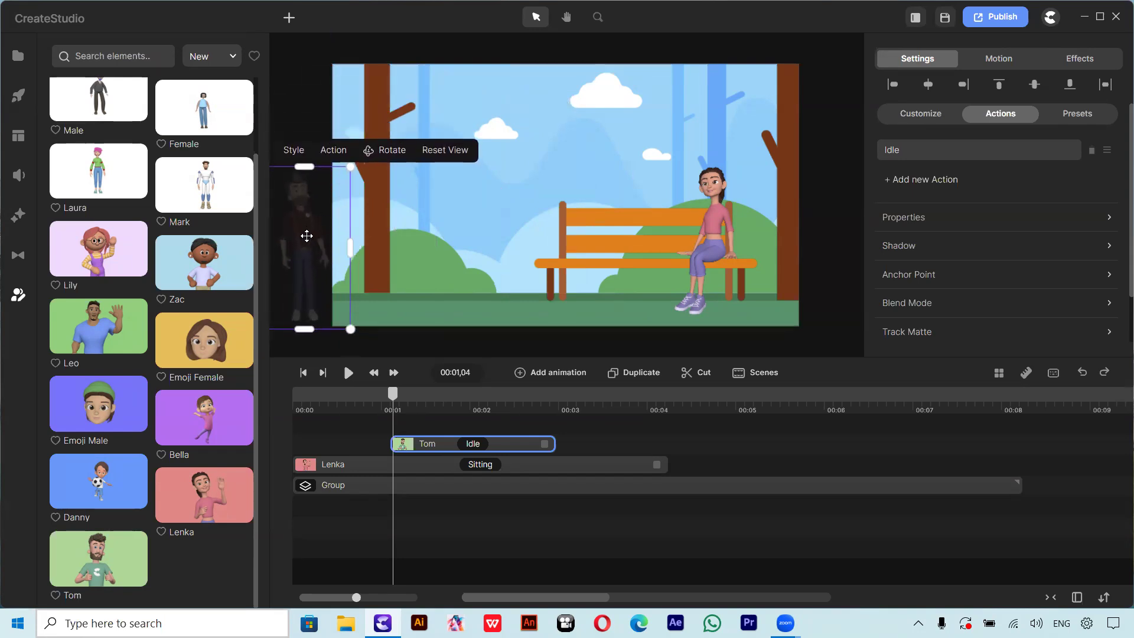
Move the playhead to 00:01,06, change Tom's action to Walking and shorten his clip to end before 00:05.
mouse_move(395, 400)
left_mouse_down()
mouse_move(298, 406)
mouse_move(404, 407)
left_mouse_up()
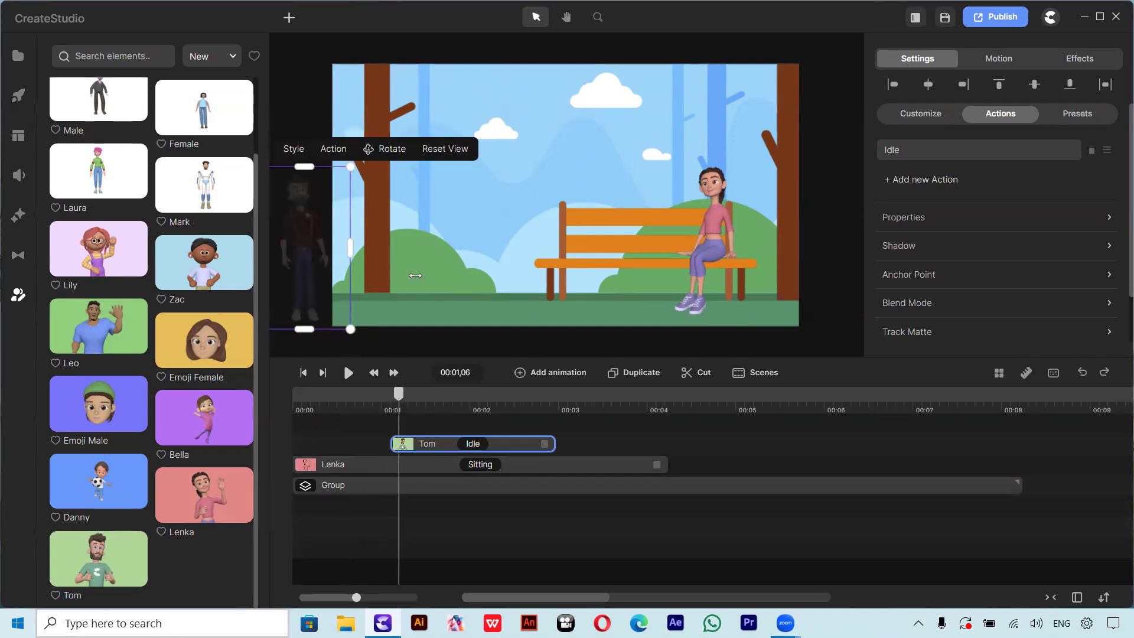
left_click(476, 444)
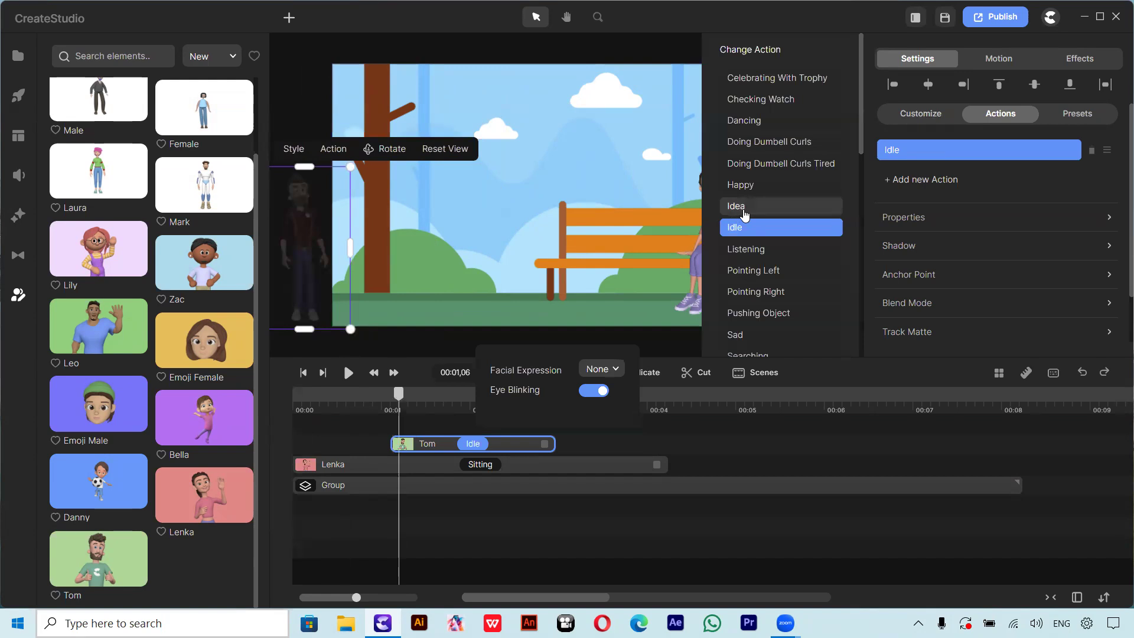
scroll(760, 311, "down", 5)
scroll(757, 222, "down", 4)
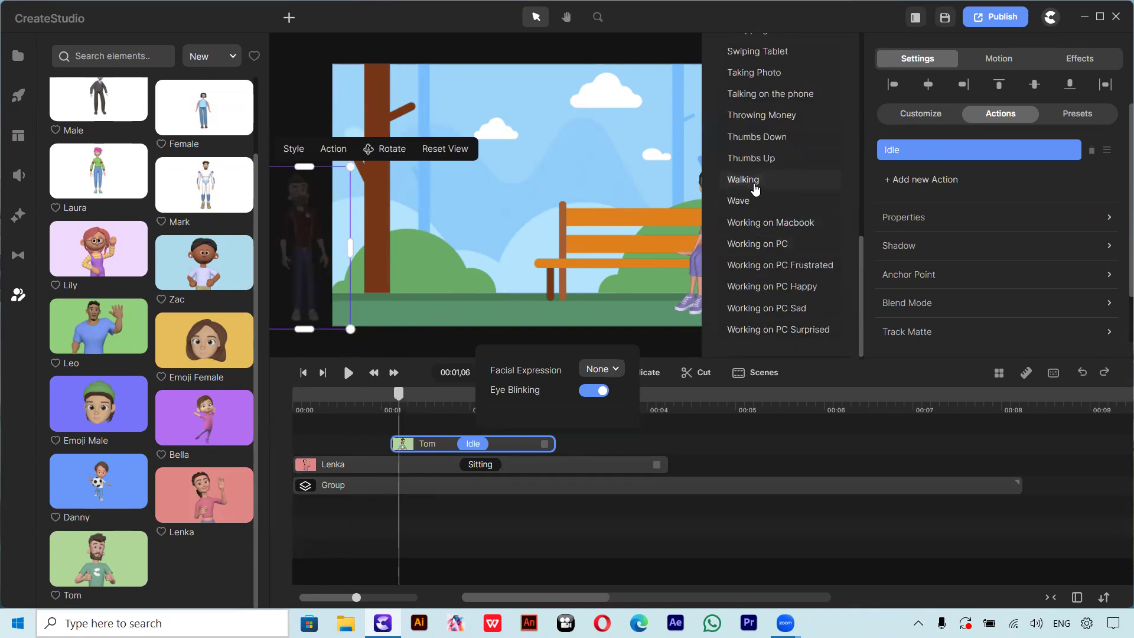
left_click(752, 180)
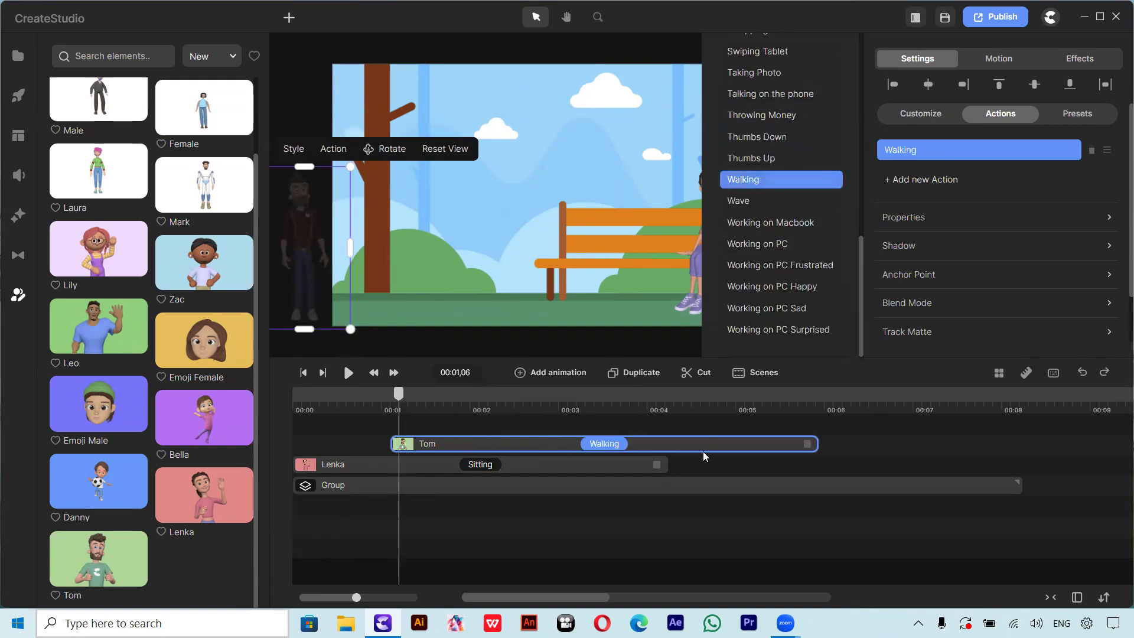
left_click_drag(817, 444, 609, 434)
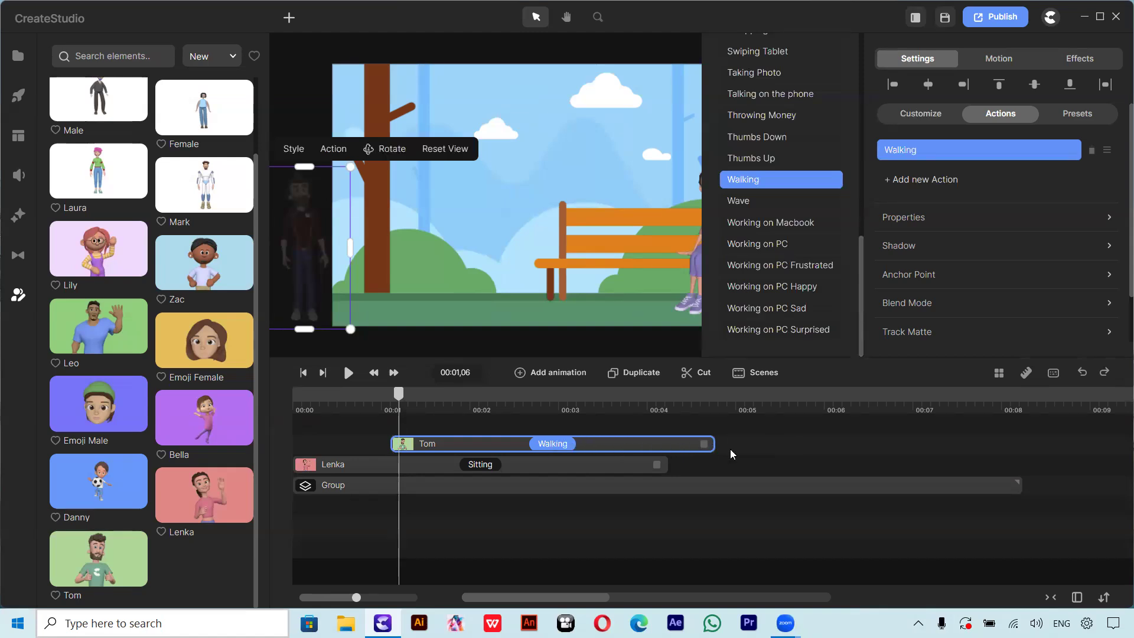
Save the project and extend Lenka's Sitting clip to end about where Tom's clip ends.
key("ctrl+s")
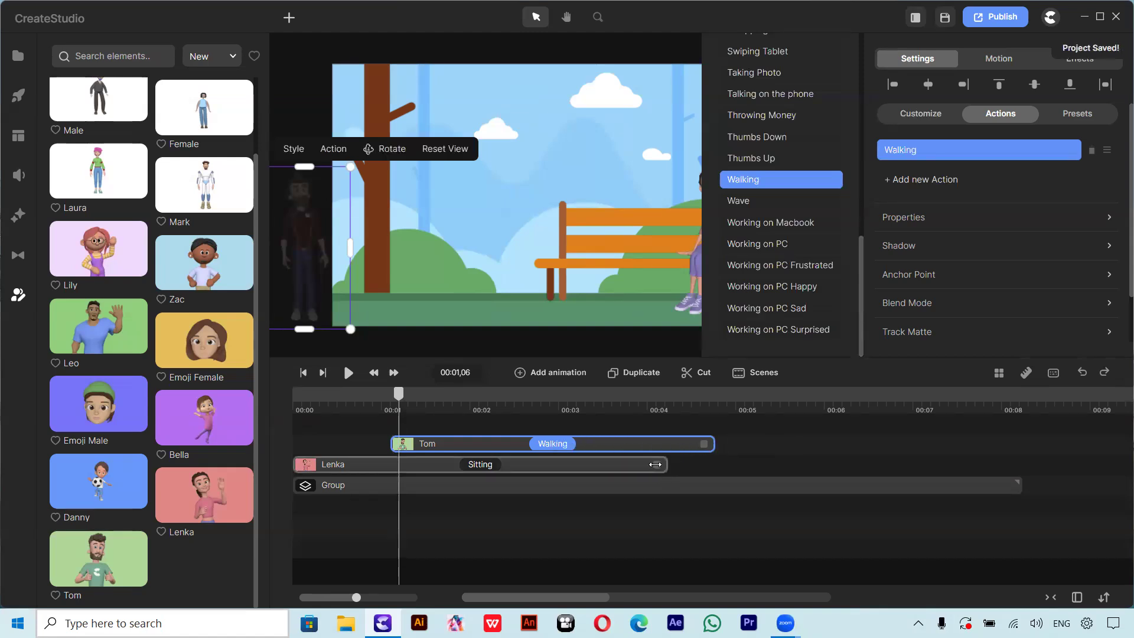
left_click_drag(667, 465, 703, 465)
left_click(839, 447)
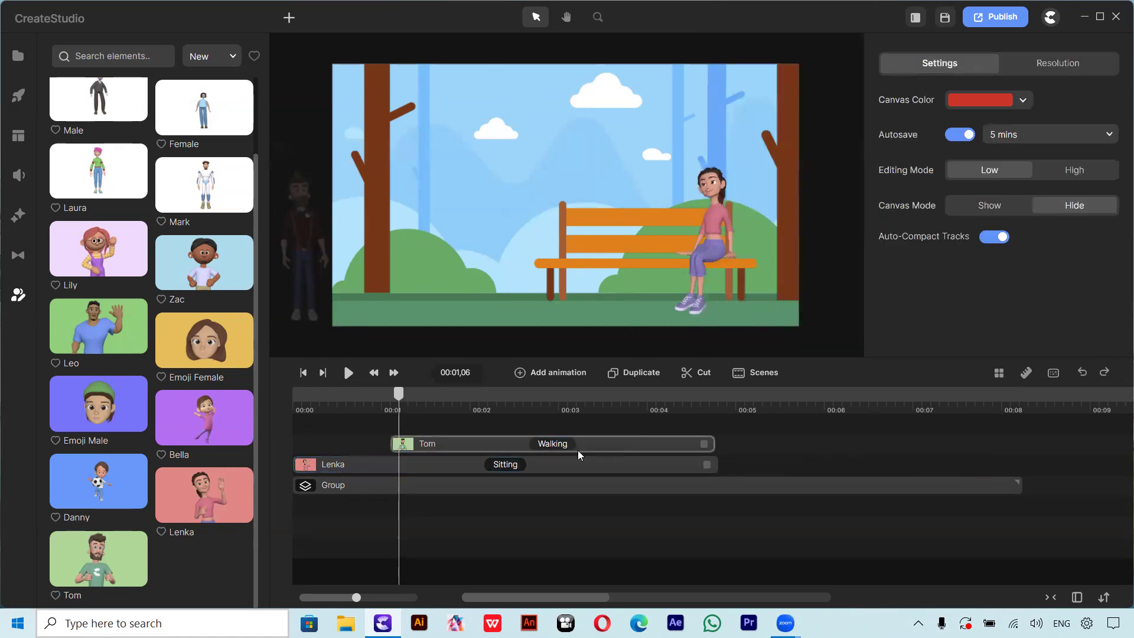
Add a Position animation with Linear In & Out easing to Tom's Walking clip at 00:01,06.
left_click(600, 452)
left_click(522, 375)
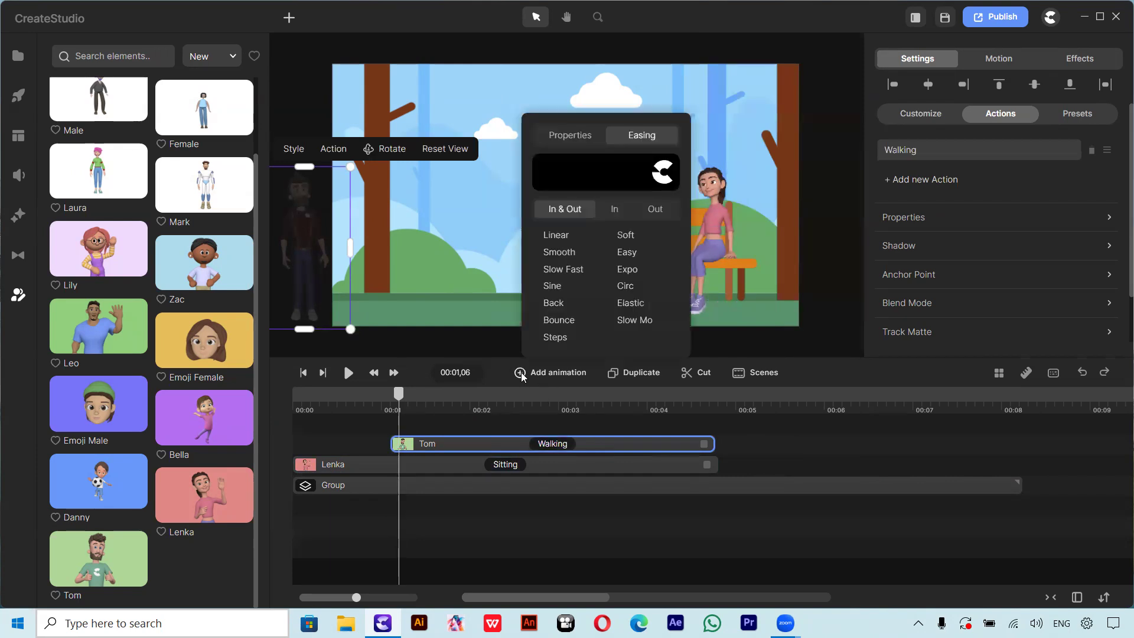
left_click(570, 137)
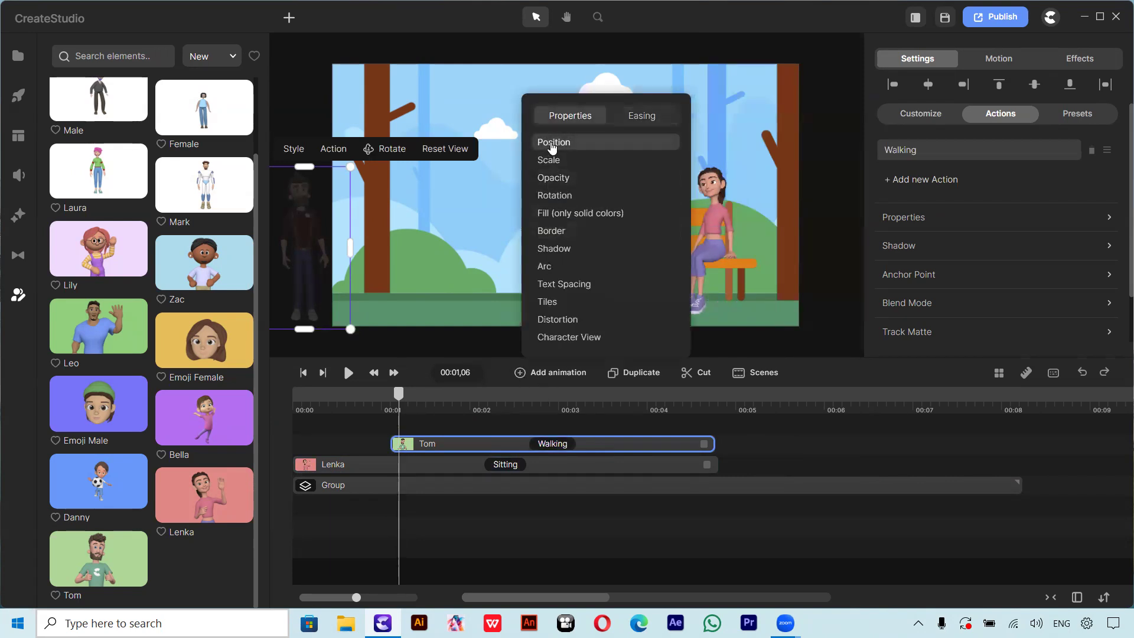
left_click(628, 123)
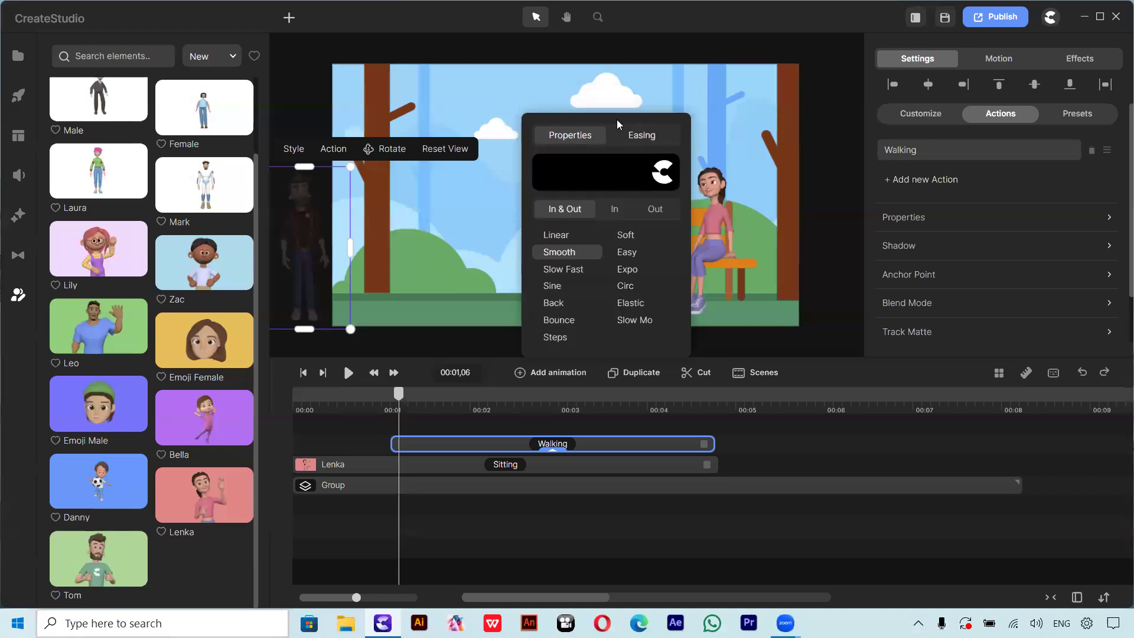
left_click(555, 235)
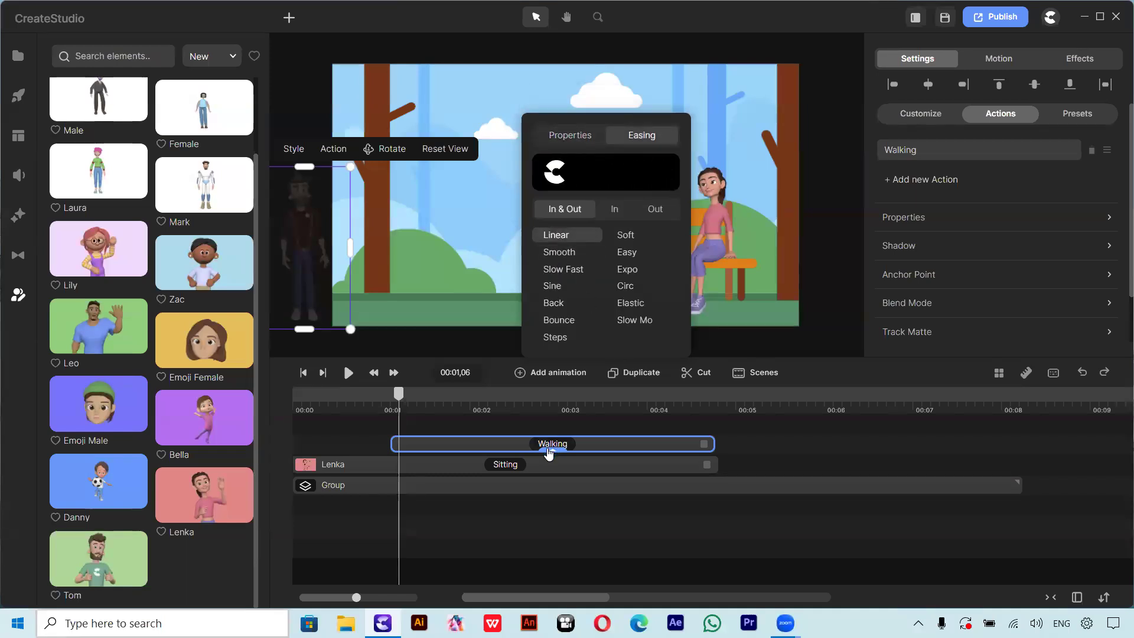
Set the end Position keyframe of Tom's Walking clip at 00:03,00 and place him in front of the bench at X 304, Y 206.
left_click(553, 450)
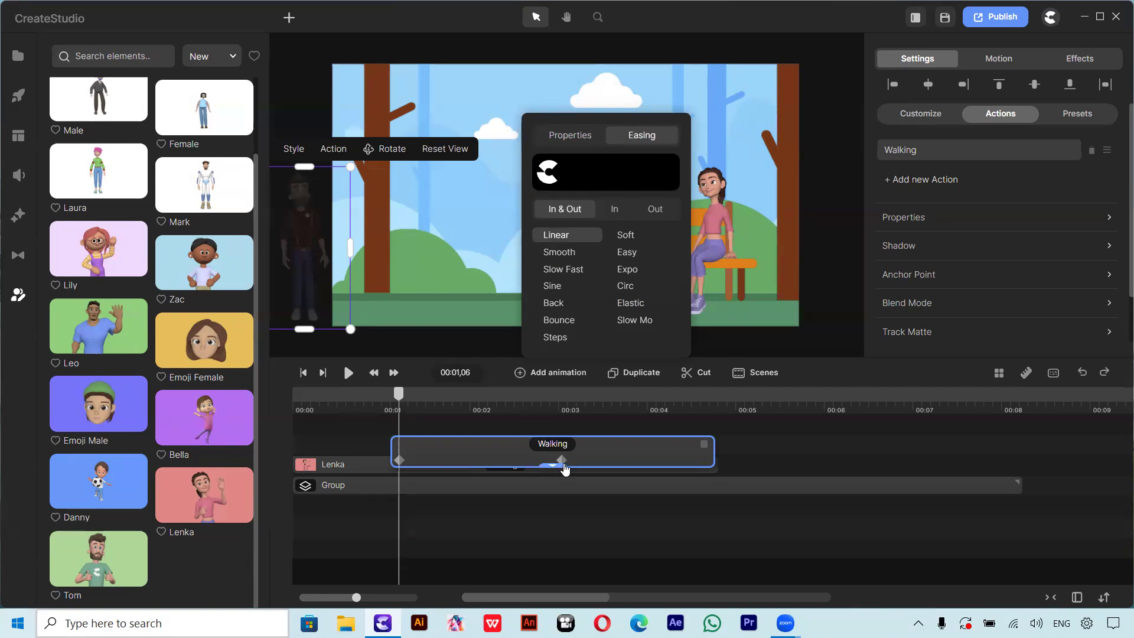
left_click(559, 462)
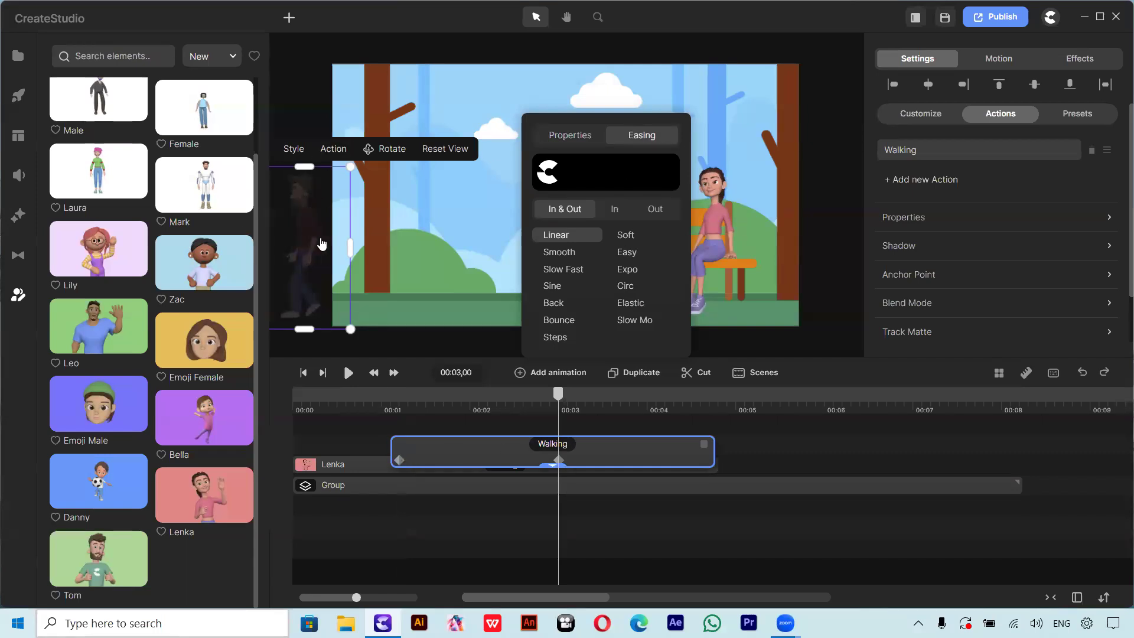
left_click(904, 224)
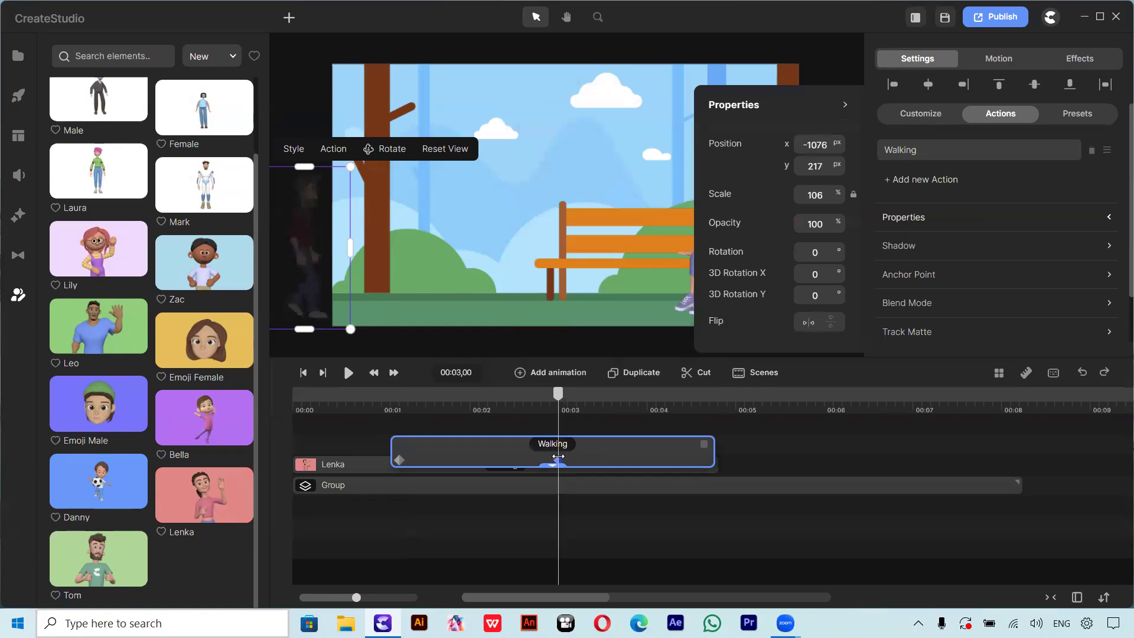
left_click_drag(303, 234, 637, 224)
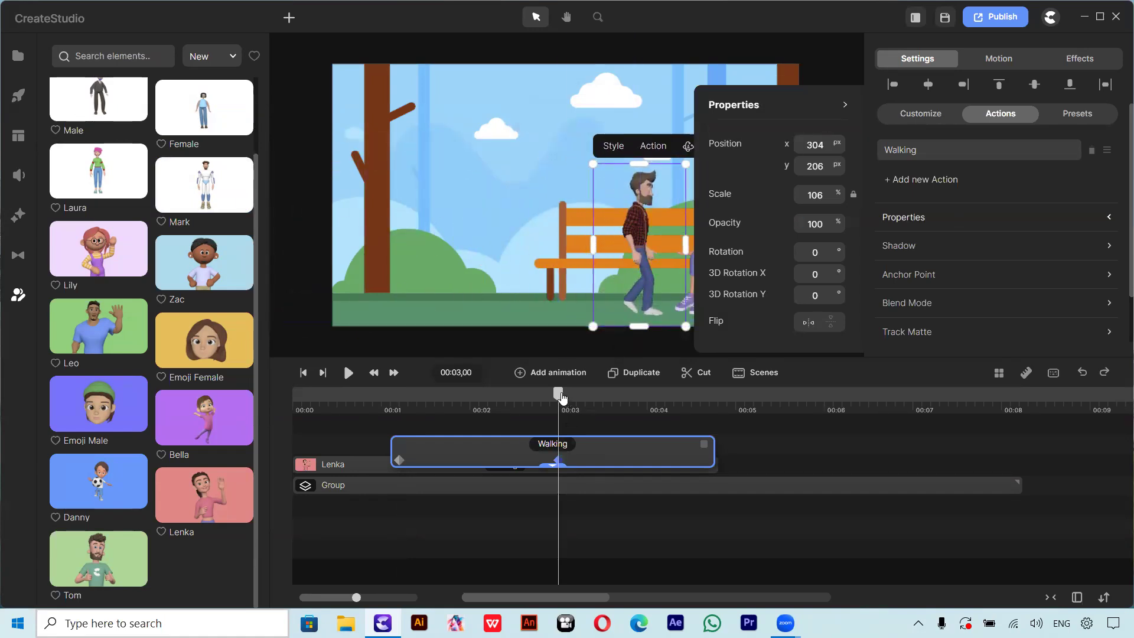
Play the scene from the start to check Tom's walk to the bench.
left_click_drag(513, 404, 364, 424)
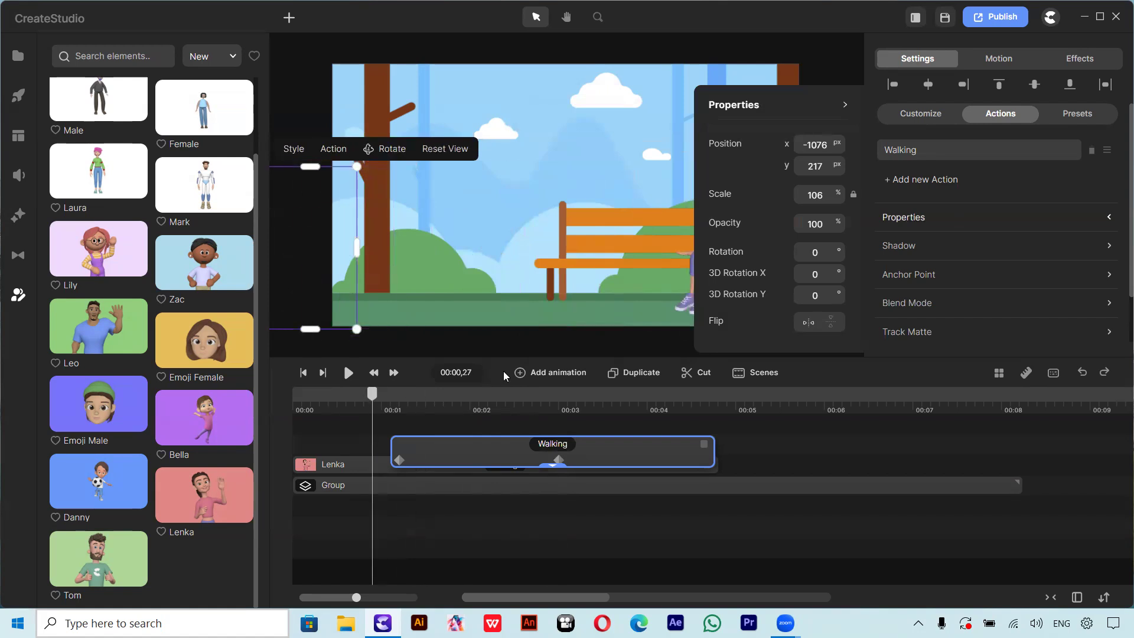
key("Home")
left_click(832, 63)
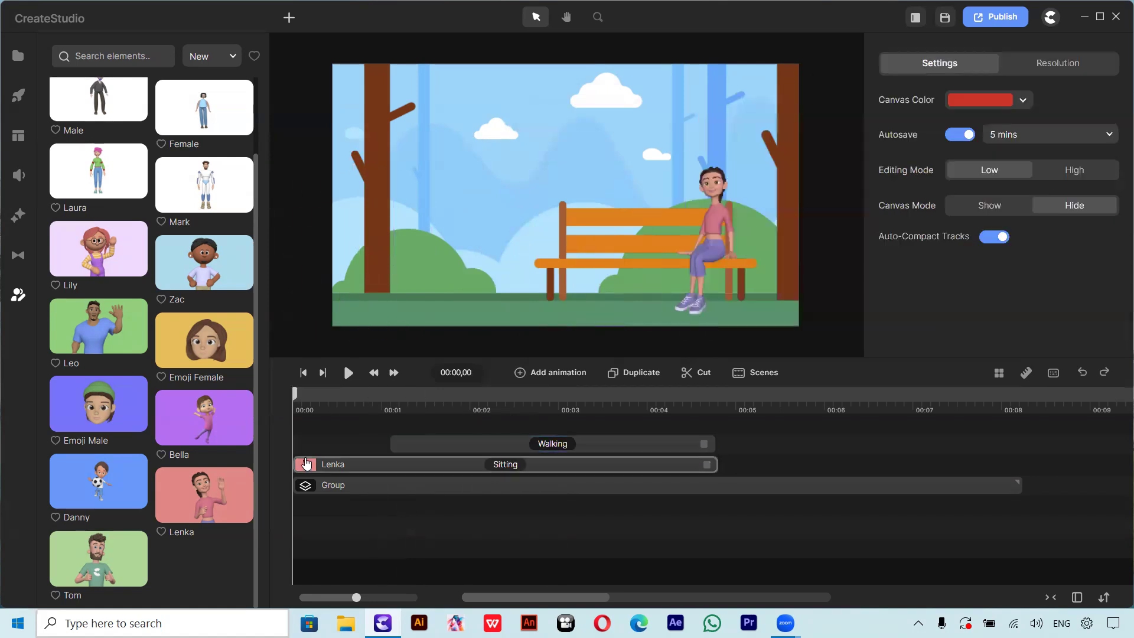
left_click(349, 374)
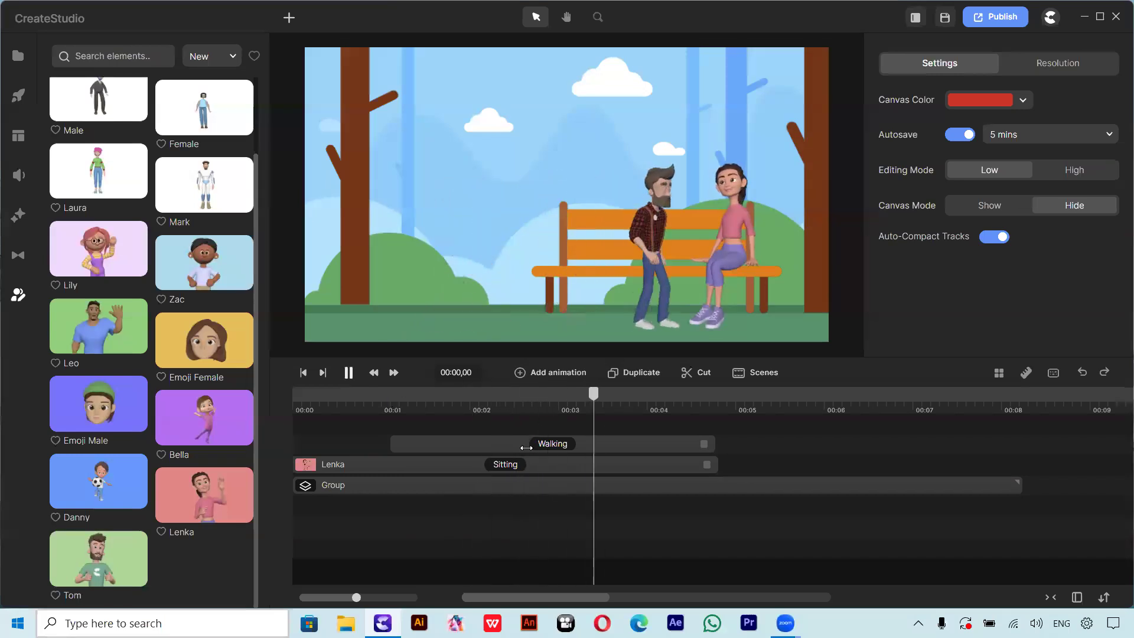
left_click(349, 373)
Move Tom's end Position keyframe to the end of his Walking clip and play the scene from the start.
left_click(552, 444)
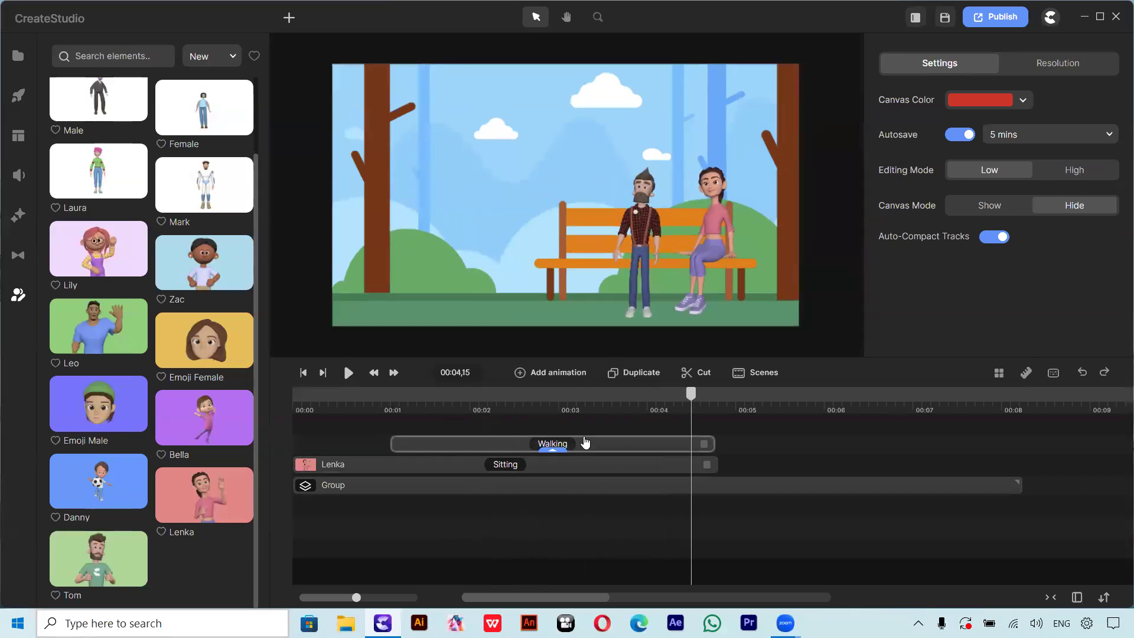
left_click(559, 456)
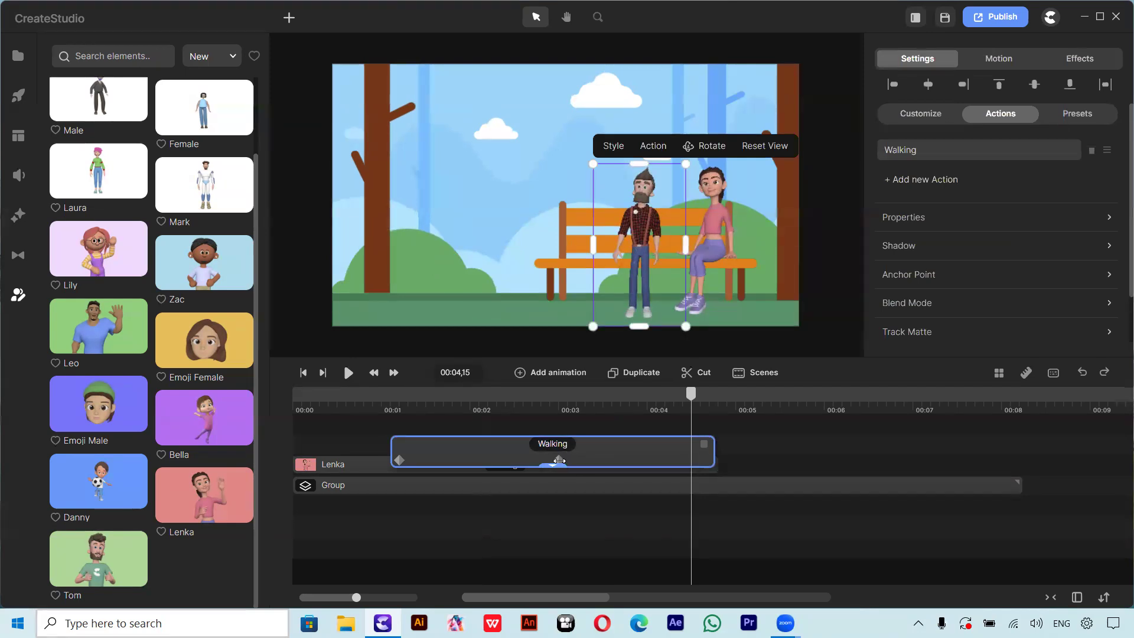
left_click_drag(693, 456, 707, 458)
left_click_drag(690, 394, 295, 395)
left_click(350, 376)
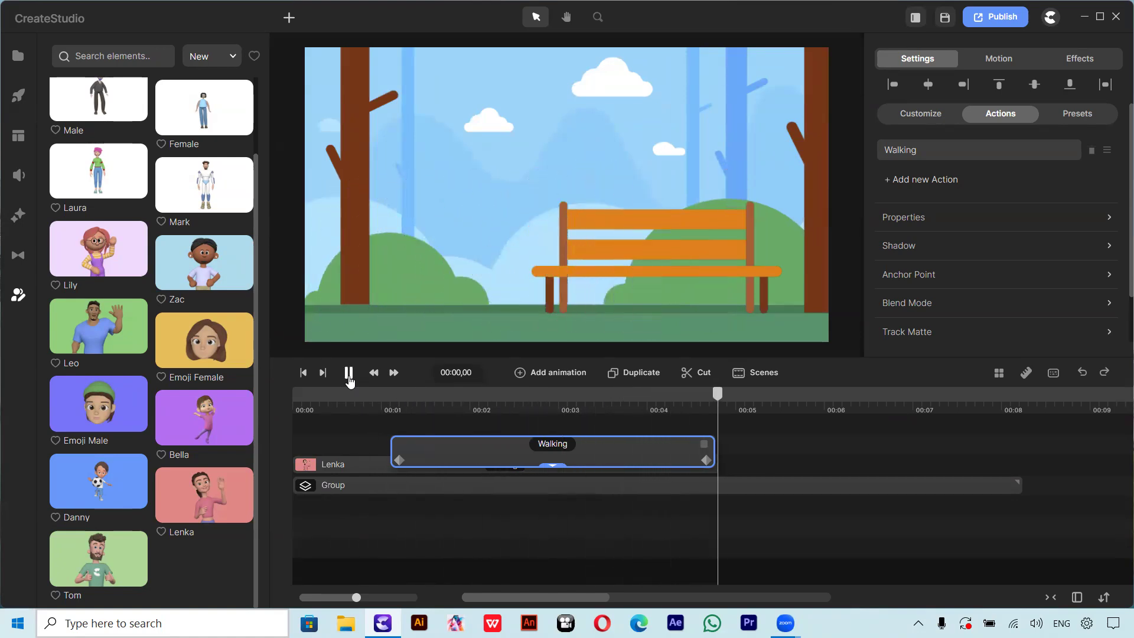
Extend Tom's Walking clip to just before 00:06 and move its end Position keyframe close to the new end.
left_click_drag(705, 445, 803, 431)
left_click_drag(708, 463, 802, 458)
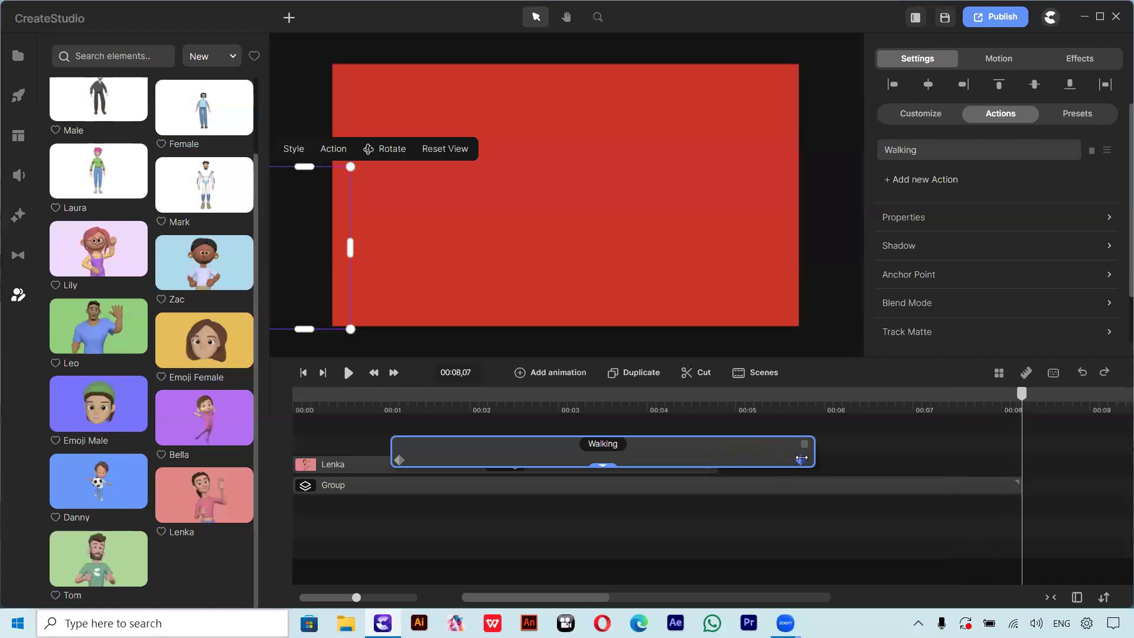
left_click_drag(957, 404, 998, 386)
left_click_drag(801, 397, 712, 397)
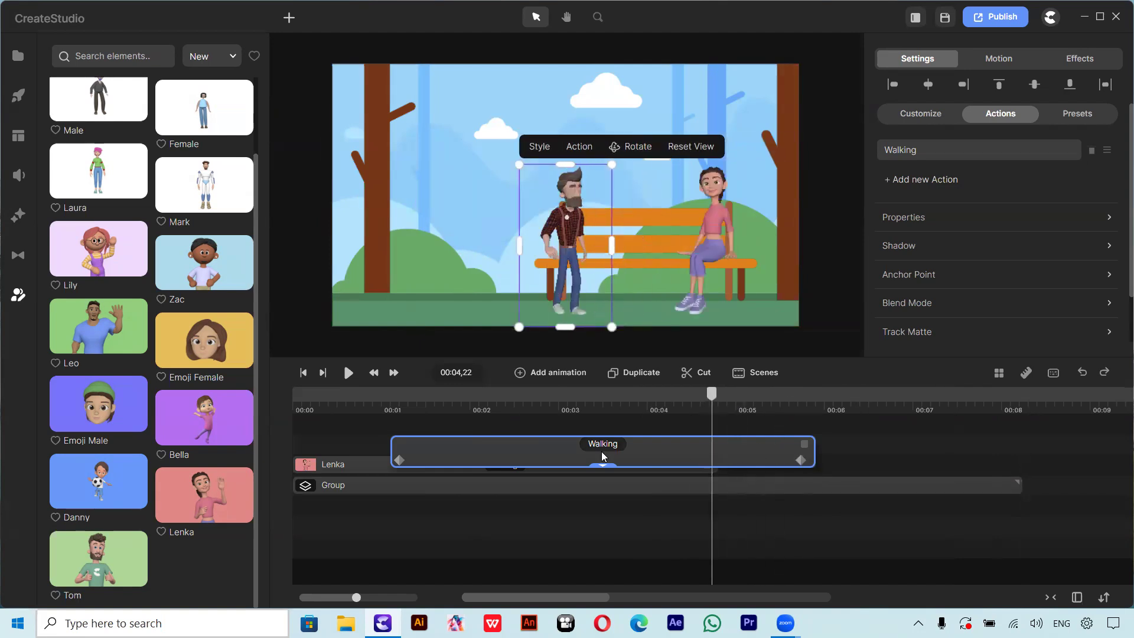
Turn on Disable Start and Disable End for Tom's Walking action.
left_click(603, 457)
left_click(725, 390)
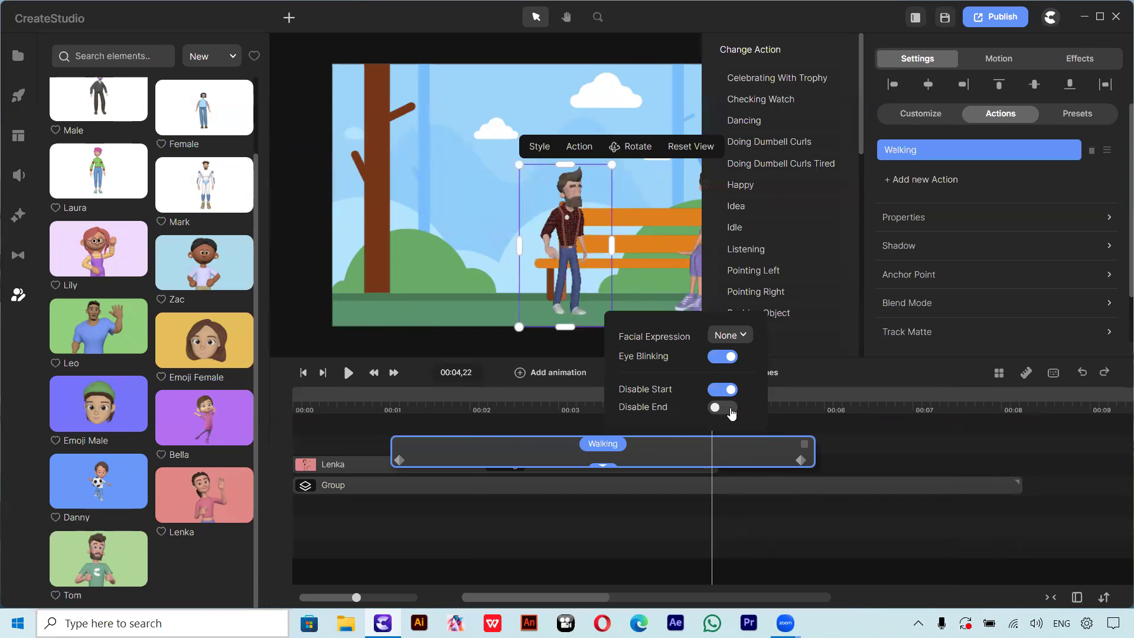
left_click(723, 408)
left_click(845, 442)
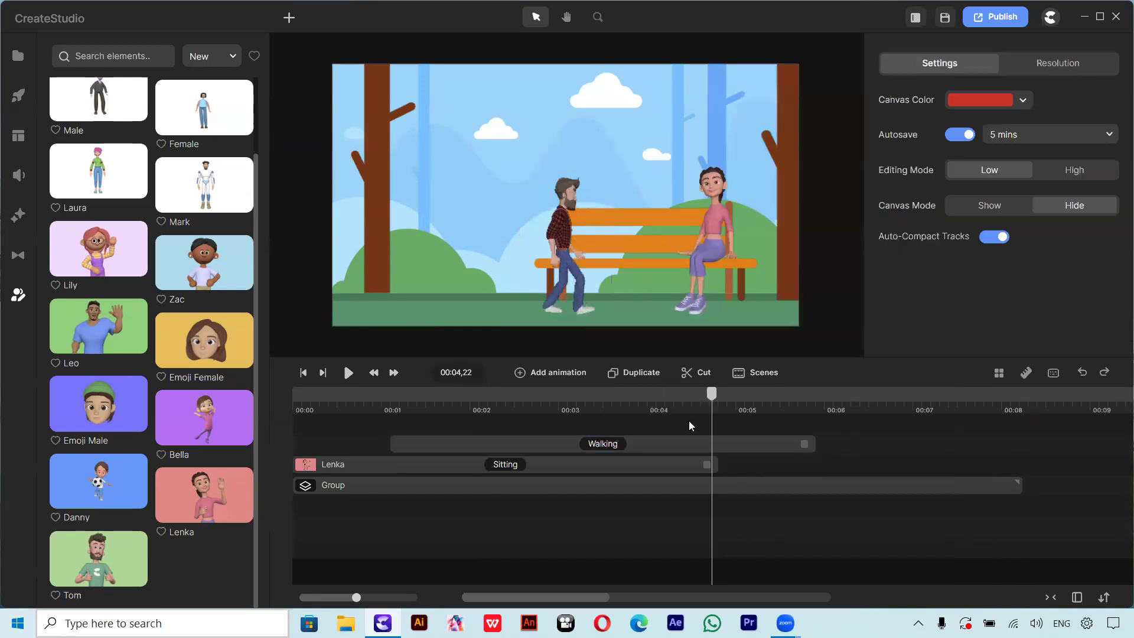
Shorten Tom's Walking clip to end at about 00:05, preview it, and extend Lenka's Sitting clip to the same end.
left_click_drag(712, 394, 629, 415)
left_click_drag(804, 444, 739, 444)
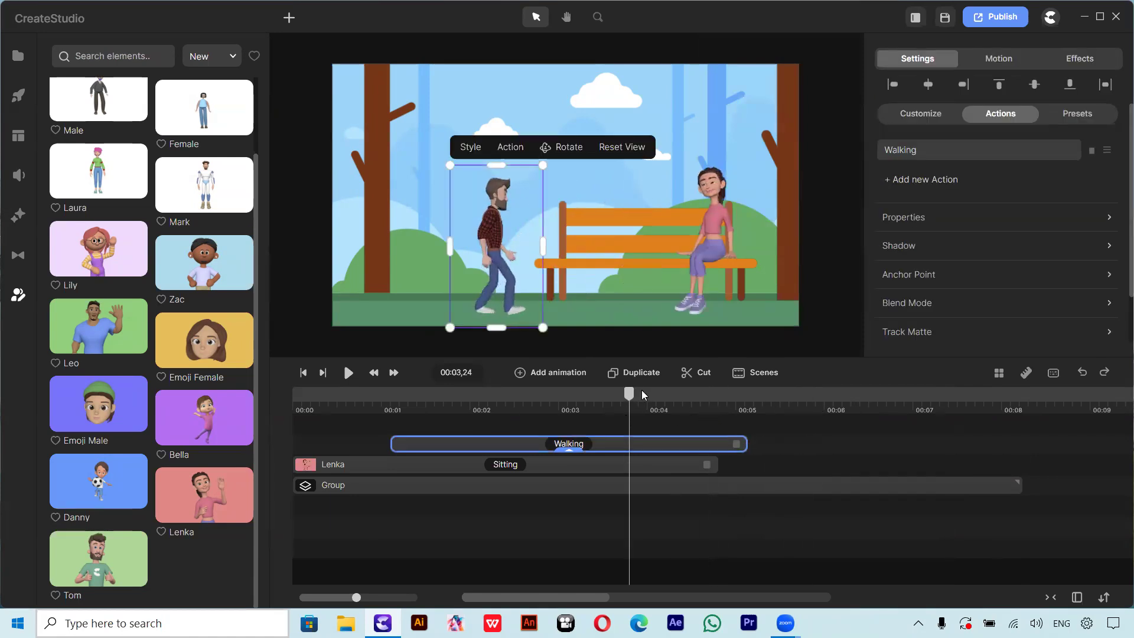
left_click_drag(560, 402, 273, 411)
left_click(349, 372)
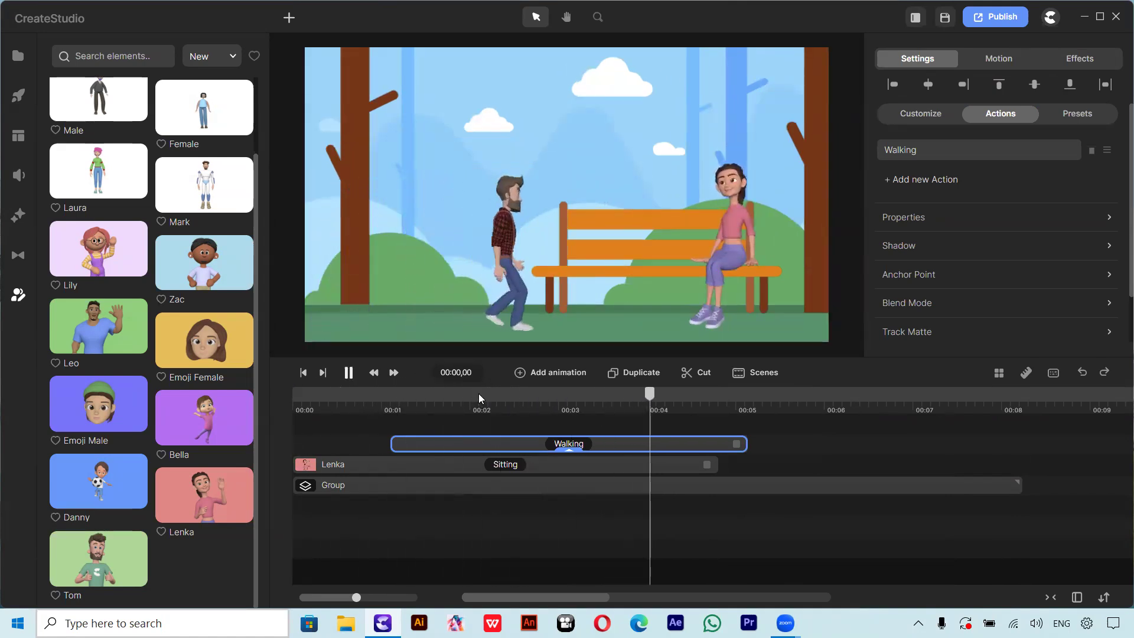
left_click(349, 376)
left_click_drag(708, 466, 738, 466)
Enlarge Tom so he stands clearly taller than the seated Lenka and check his size up to 00:04,29.
left_click_drag(805, 408, 653, 414)
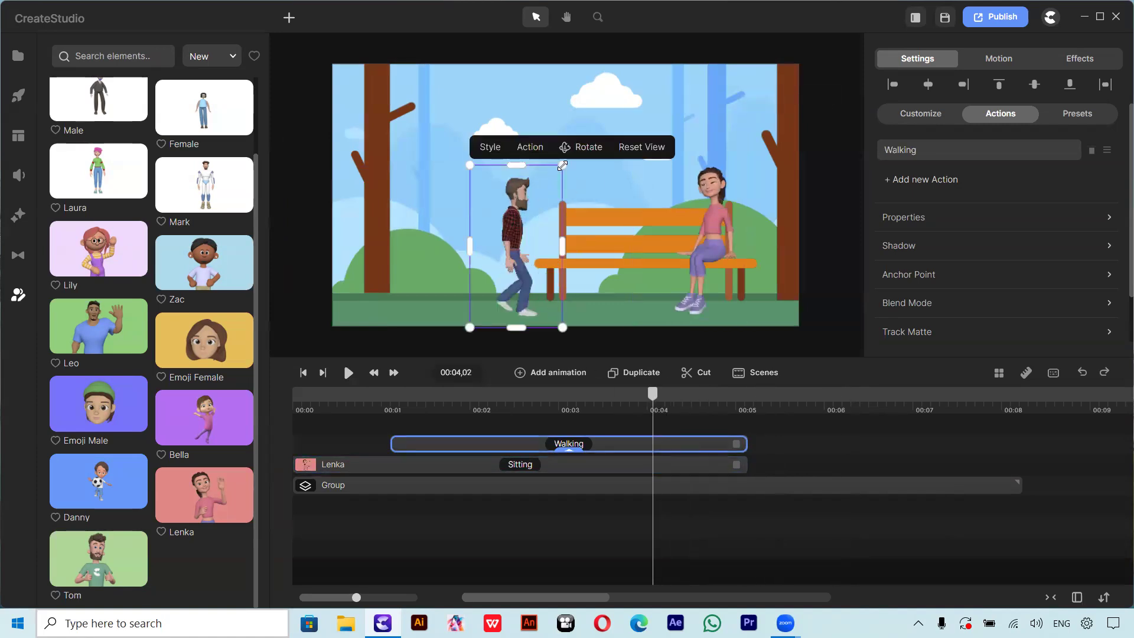
left_click_drag(569, 153, 596, 122)
left_click_drag(652, 399, 732, 448)
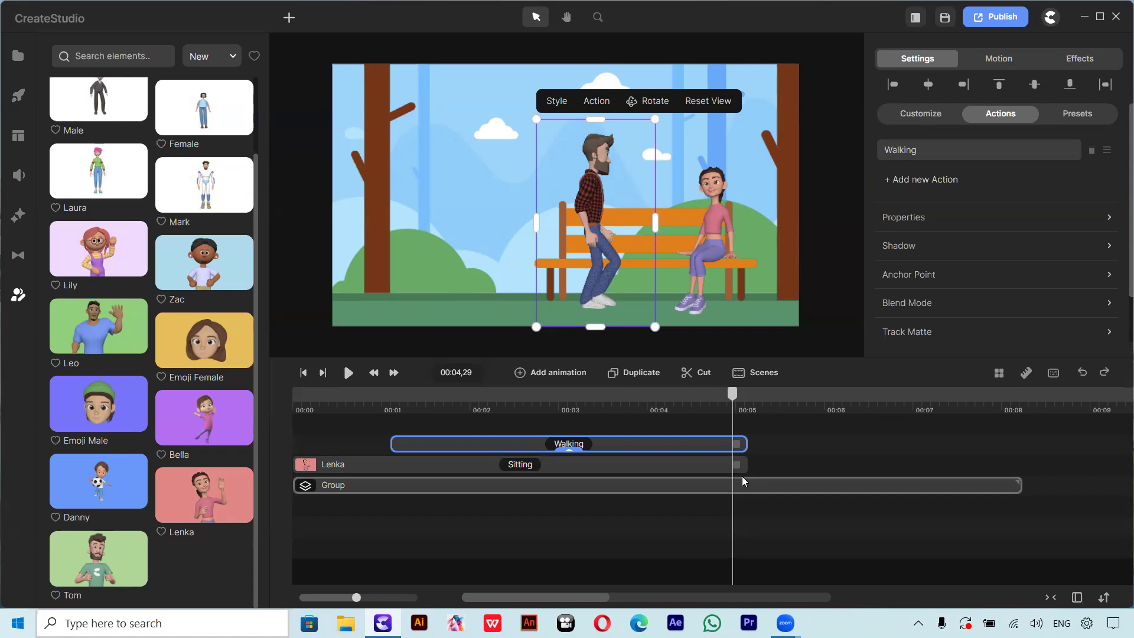
Turn off Disable End for Lenka's Sitting action and play the scene from the start.
left_click(561, 468)
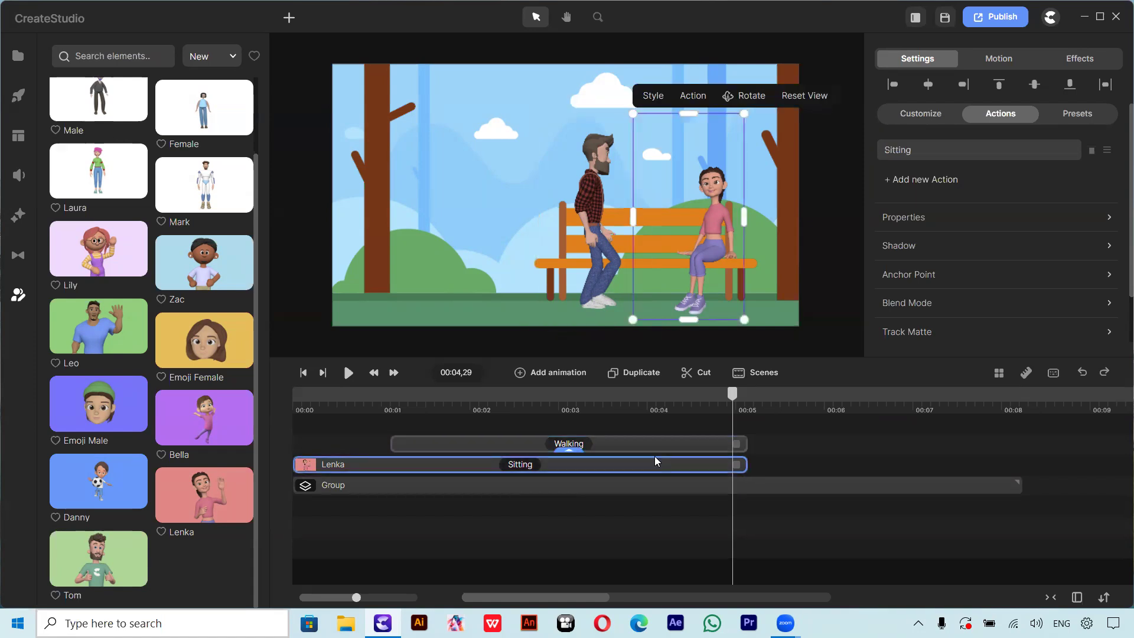
left_click(519, 466)
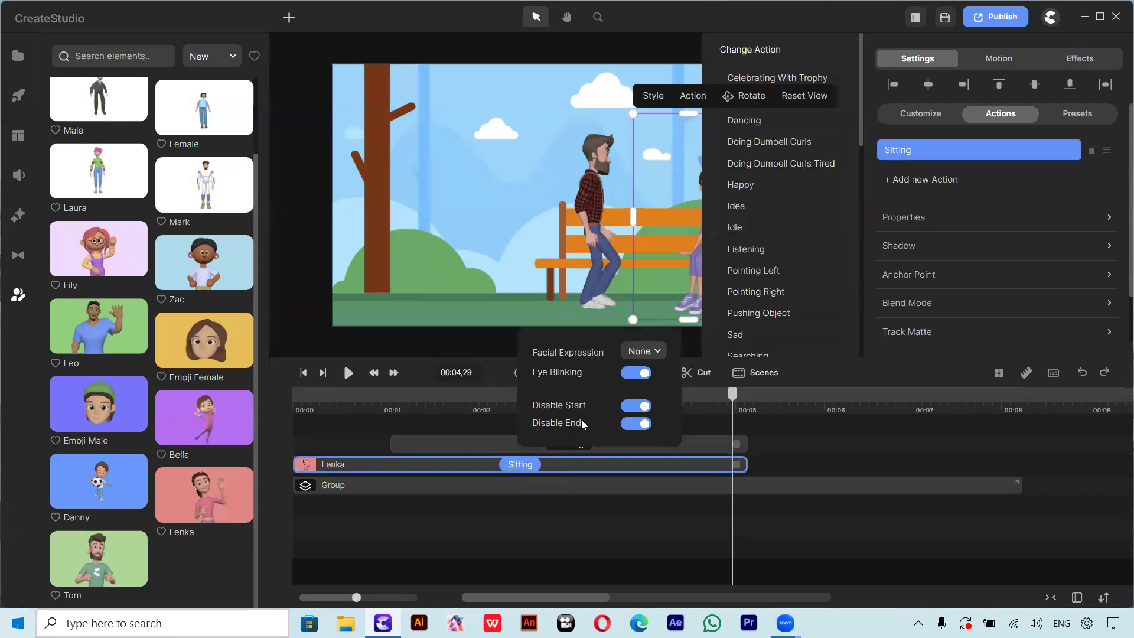
left_click(639, 426)
left_click_drag(733, 395, 414, 432)
left_click(369, 374)
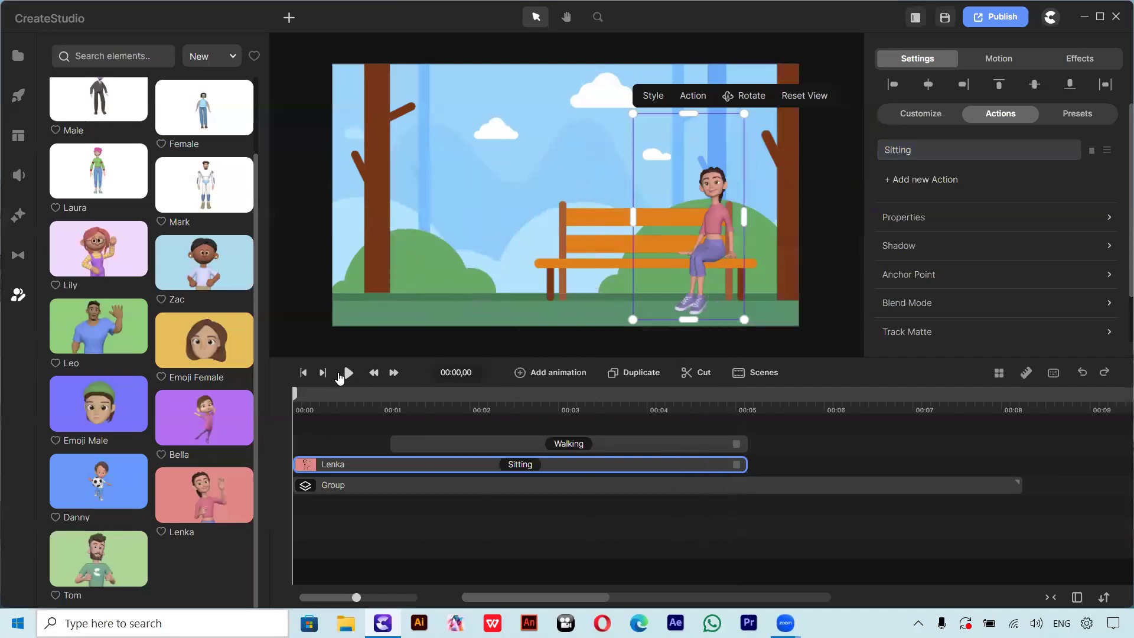
left_click(342, 375)
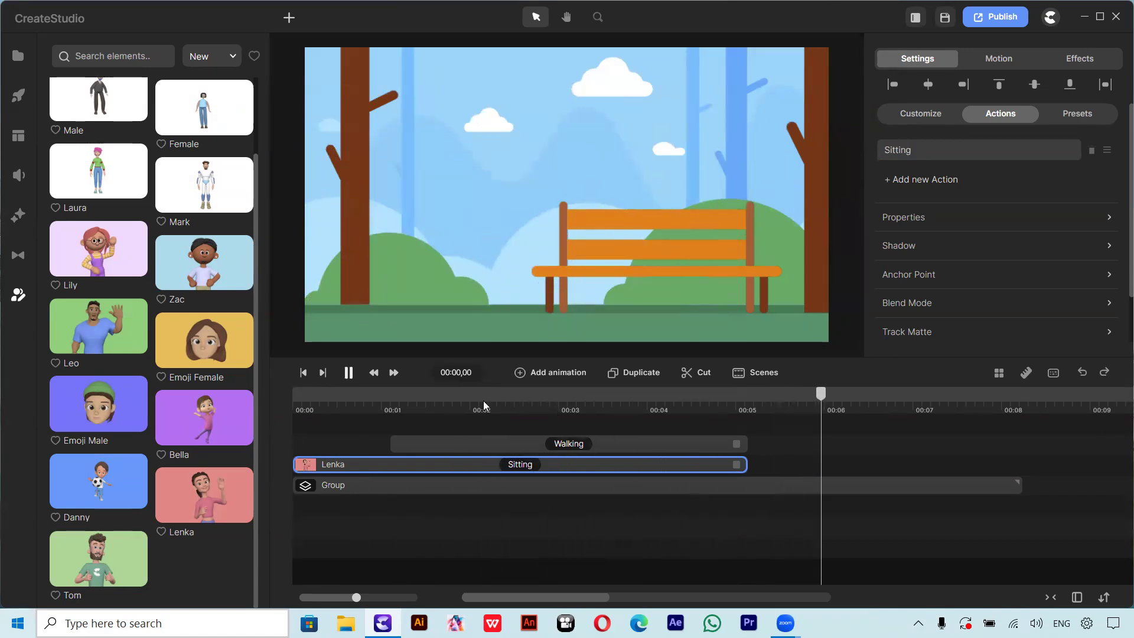
Shrink Lenka at 00:05,02 so she stands slightly shorter than Tom, and compare both characters around 00:05.
left_click_drag(896, 404, 742, 424)
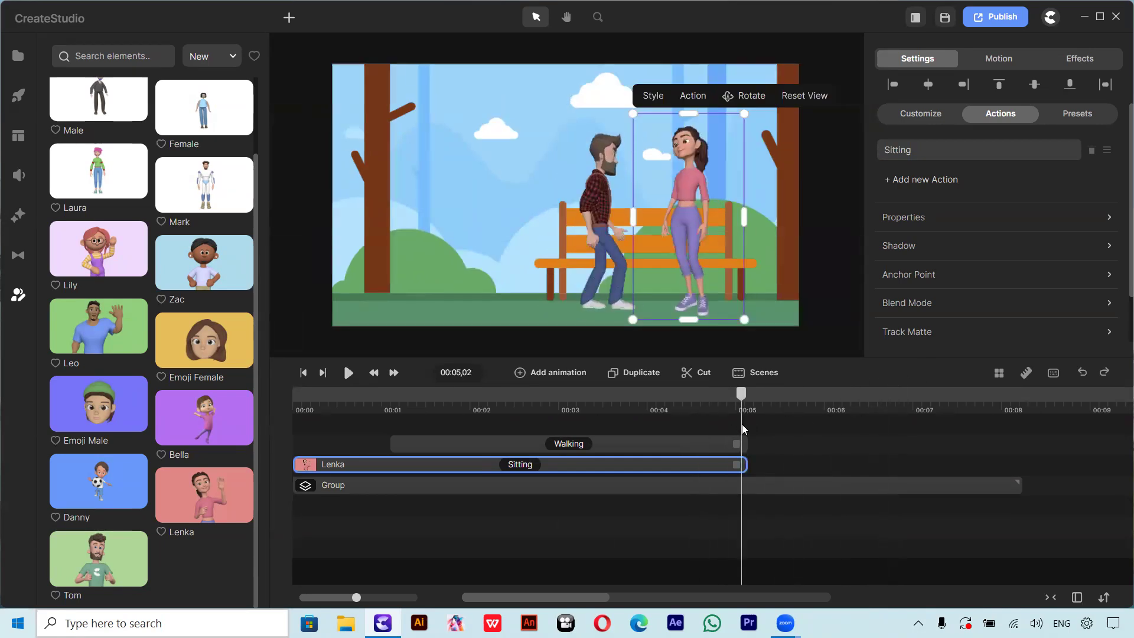
left_click_drag(744, 112, 731, 138)
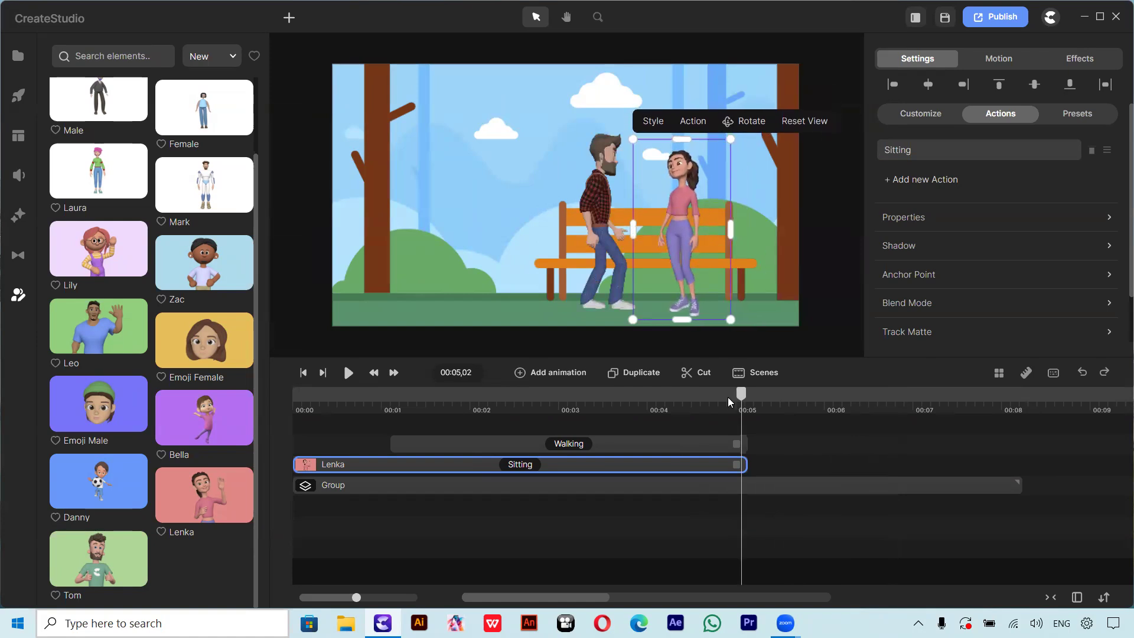
left_click_drag(743, 399, 736, 446)
left_click(736, 446)
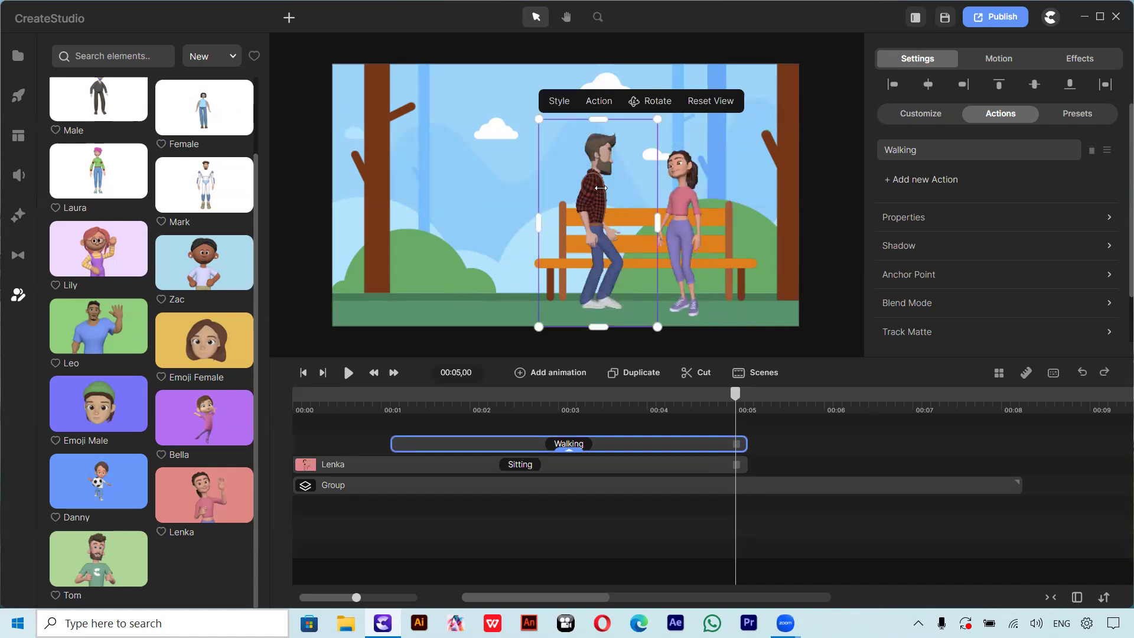
left_click_drag(736, 396, 751, 399)
left_click(732, 403)
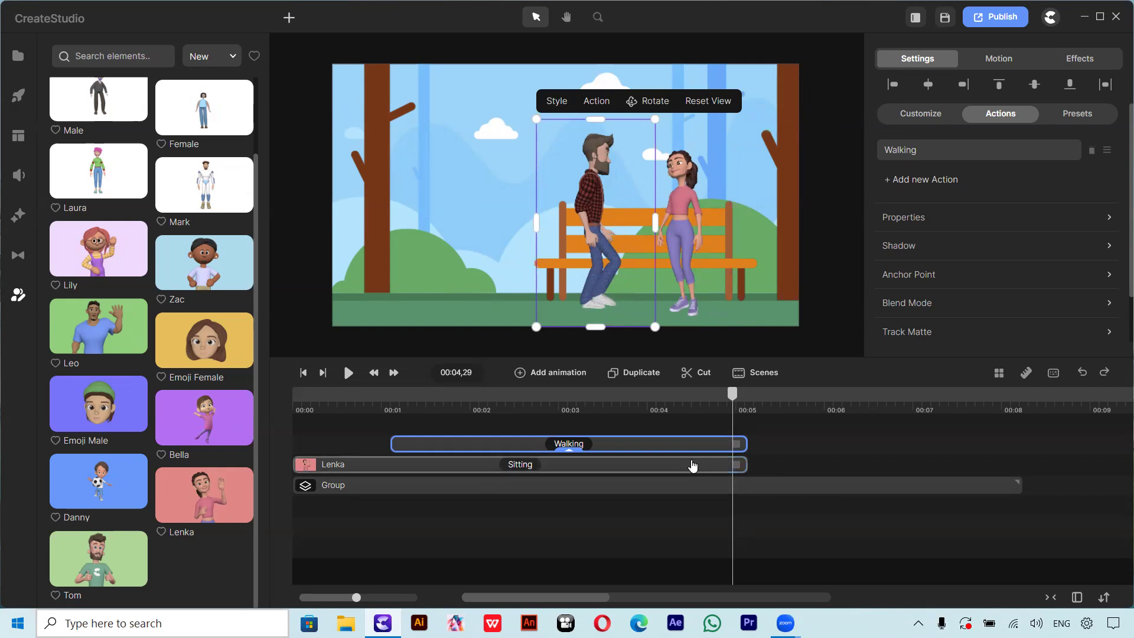
Add a Wave action to Lenka after her Sitting action.
left_click(649, 468)
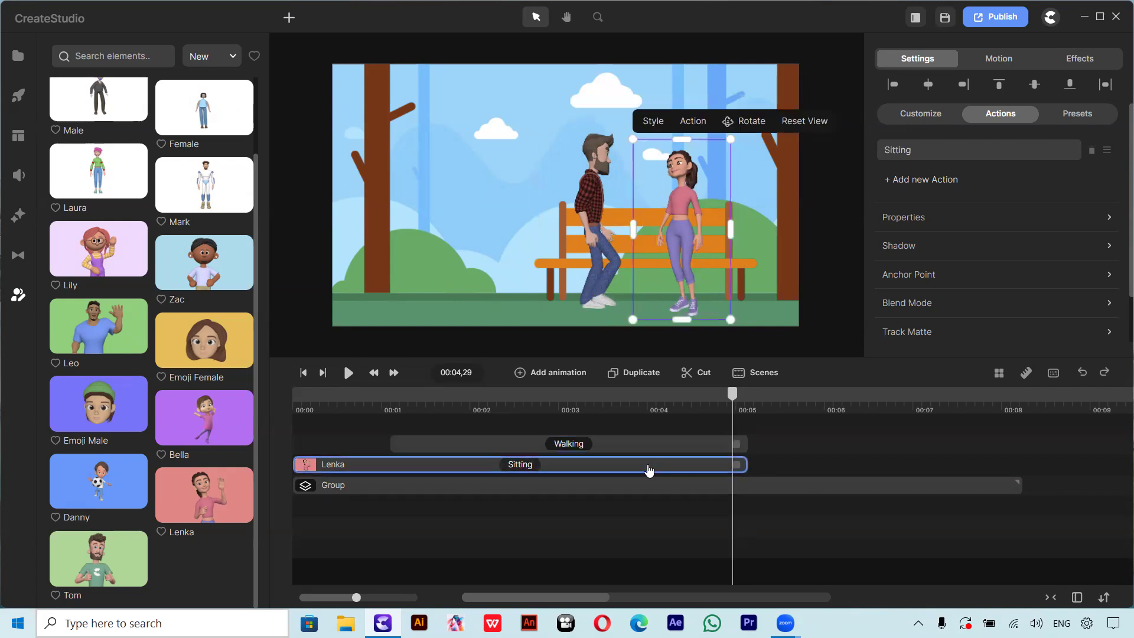
left_click(937, 182)
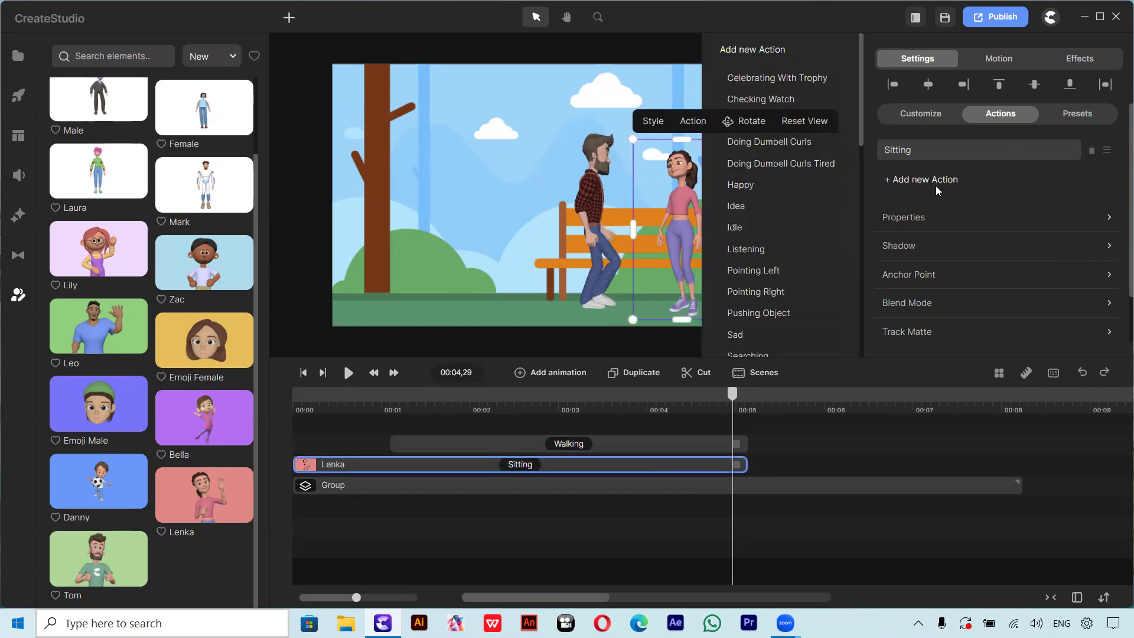
scroll(768, 266, "down", 6)
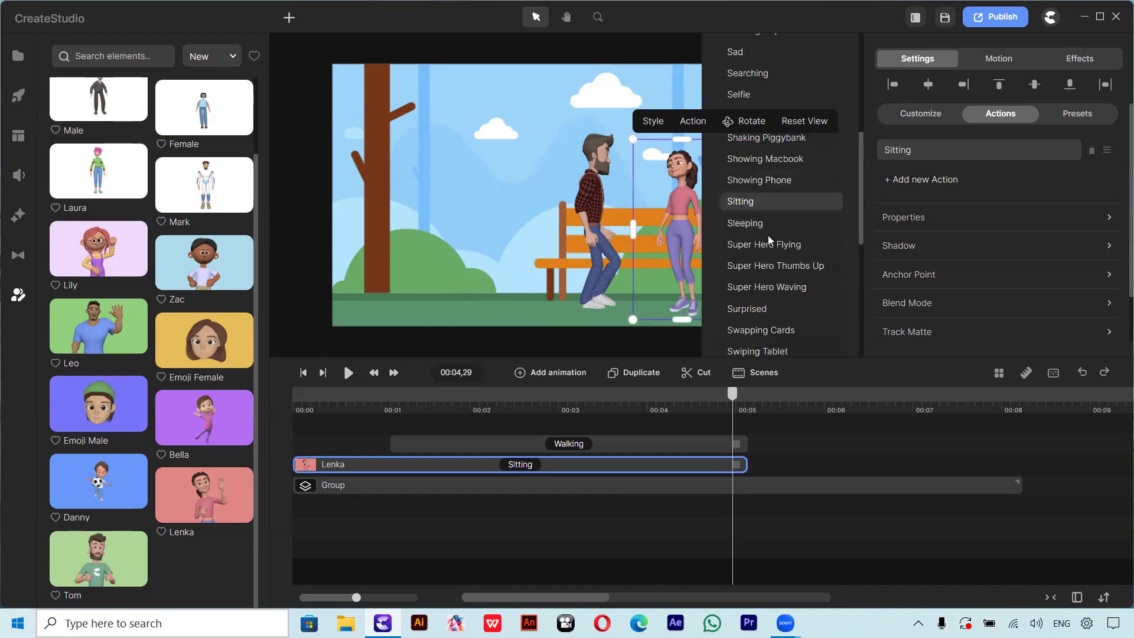
scroll(768, 287, "down", 5)
left_click(739, 239)
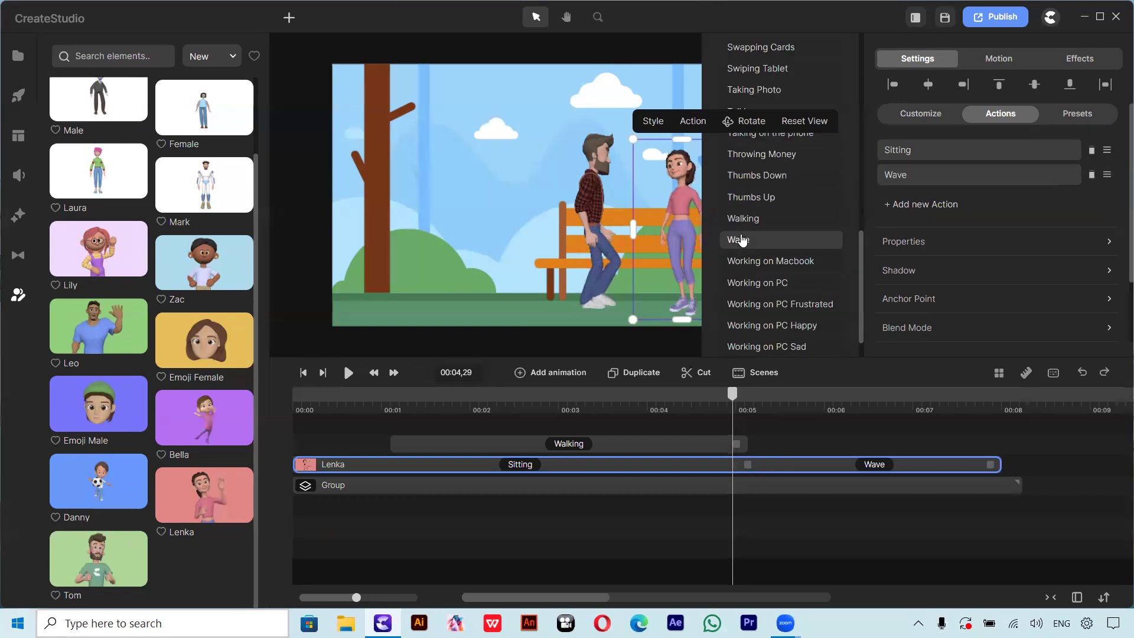
Add a Wave action to Tom after his Walking action and scrub through the transition around 00:05.
left_click_drag(735, 397, 646, 450)
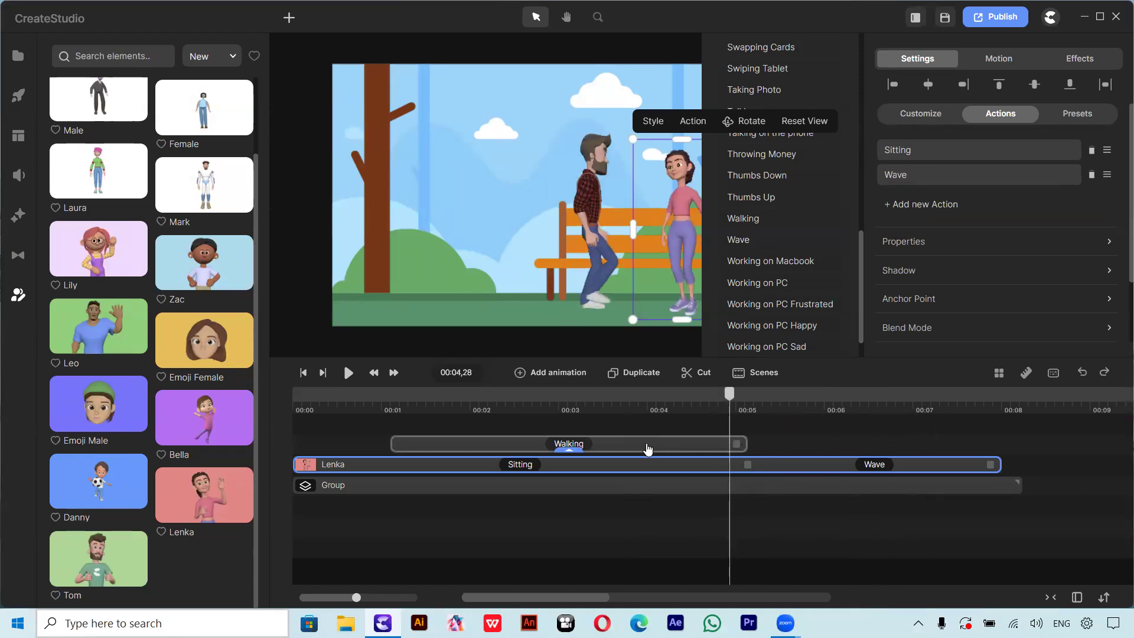
left_click(581, 444)
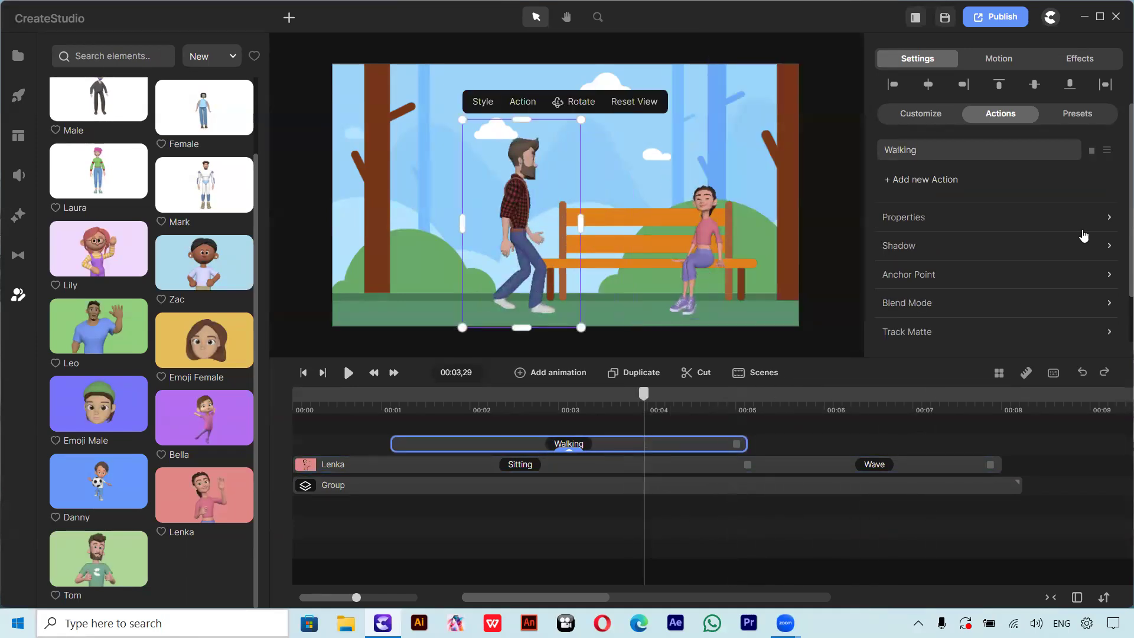
left_click(940, 181)
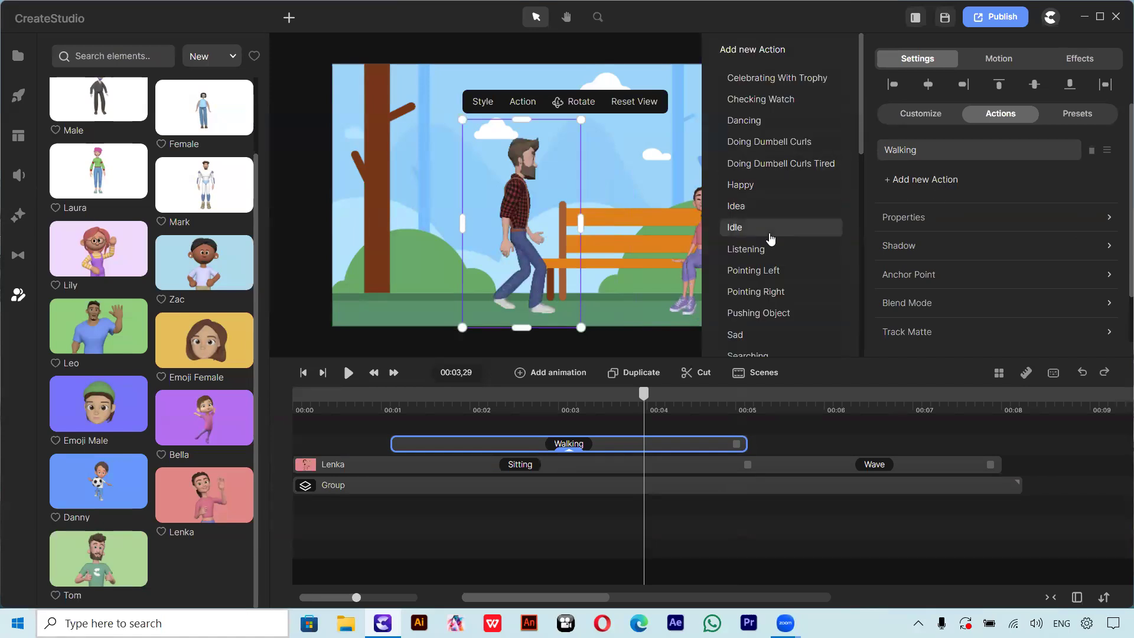
scroll(770, 240, "down", 5)
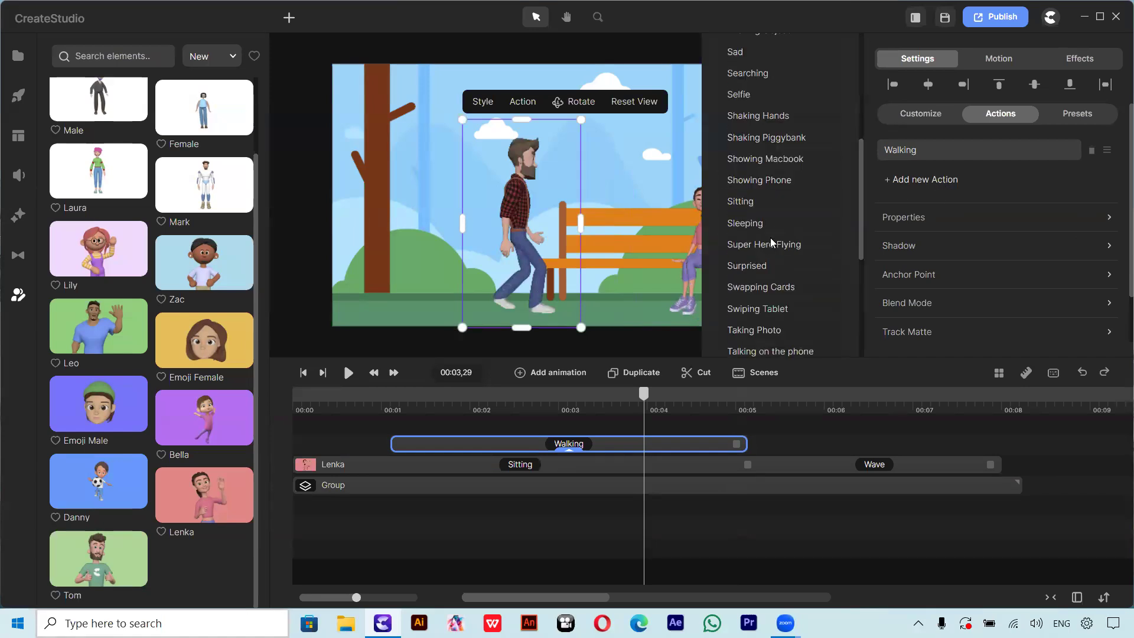
scroll(748, 202, "down", 4)
left_click(740, 201)
left_click_drag(647, 393, 851, 394)
left_click_drag(864, 433, 742, 450)
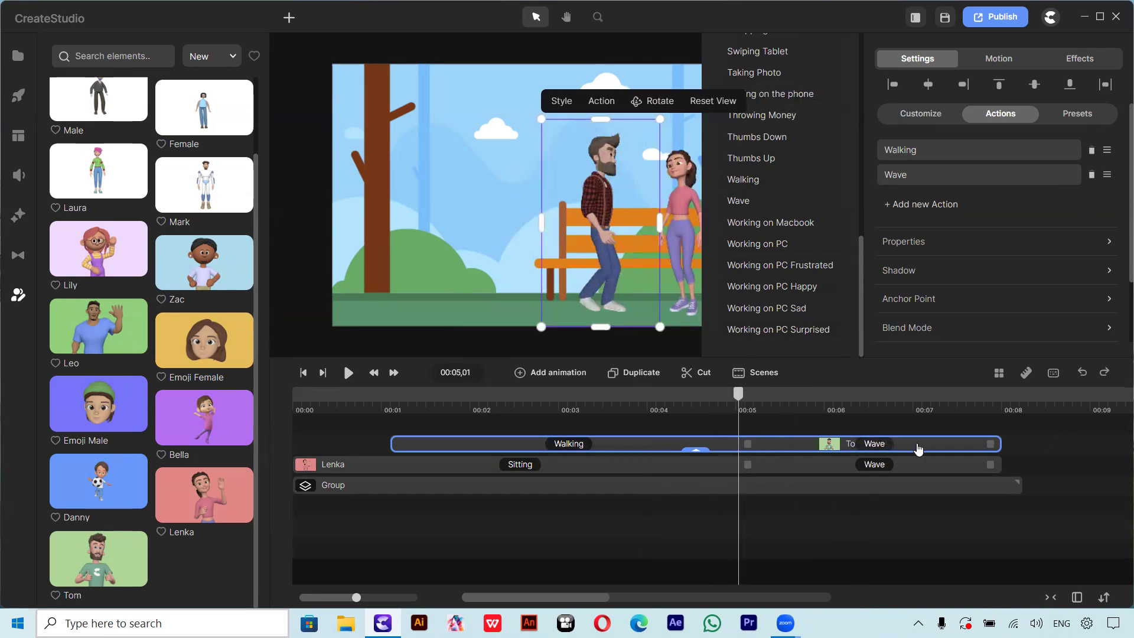
Undo adding Tom's Wave action and check the end of his walk around 00:05.
key("ctrl+z")
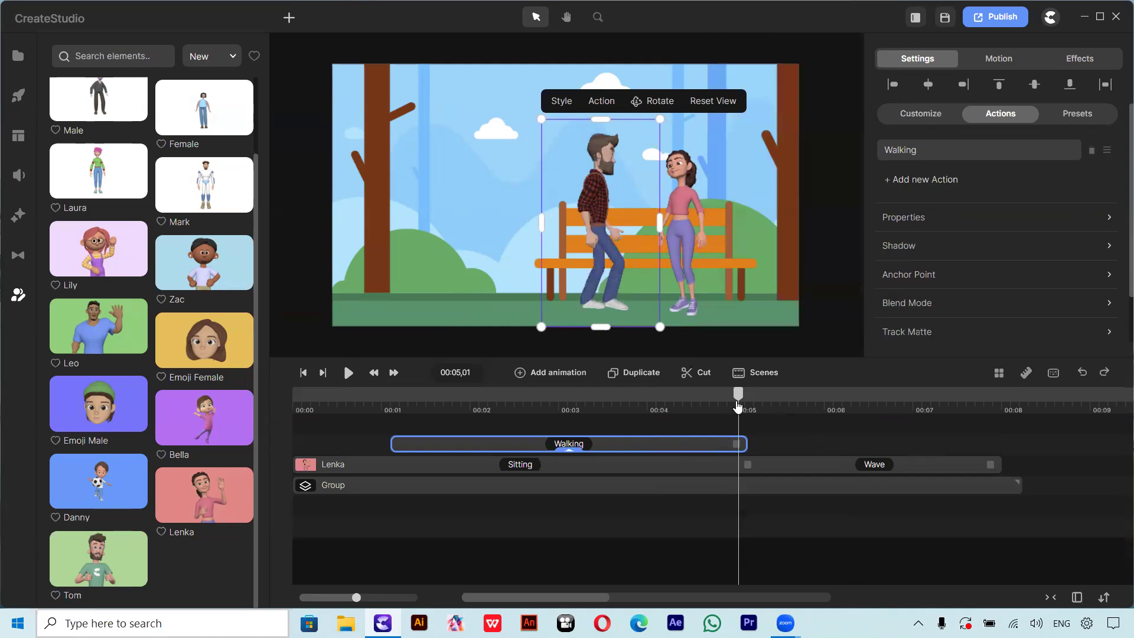
left_click(747, 405)
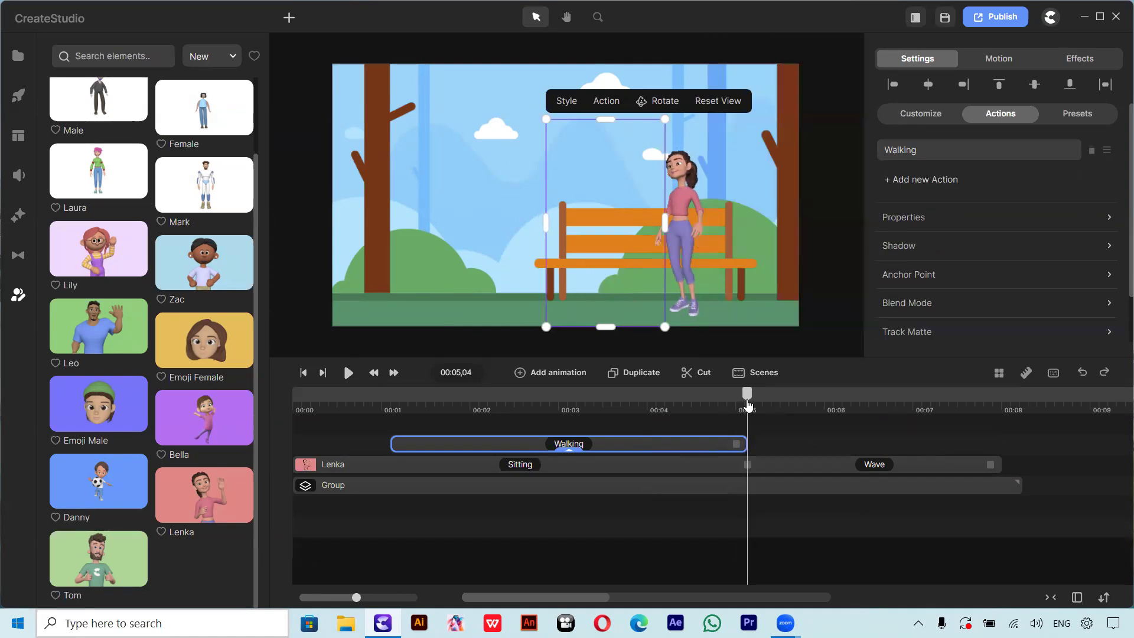
left_click_drag(748, 403, 744, 403)
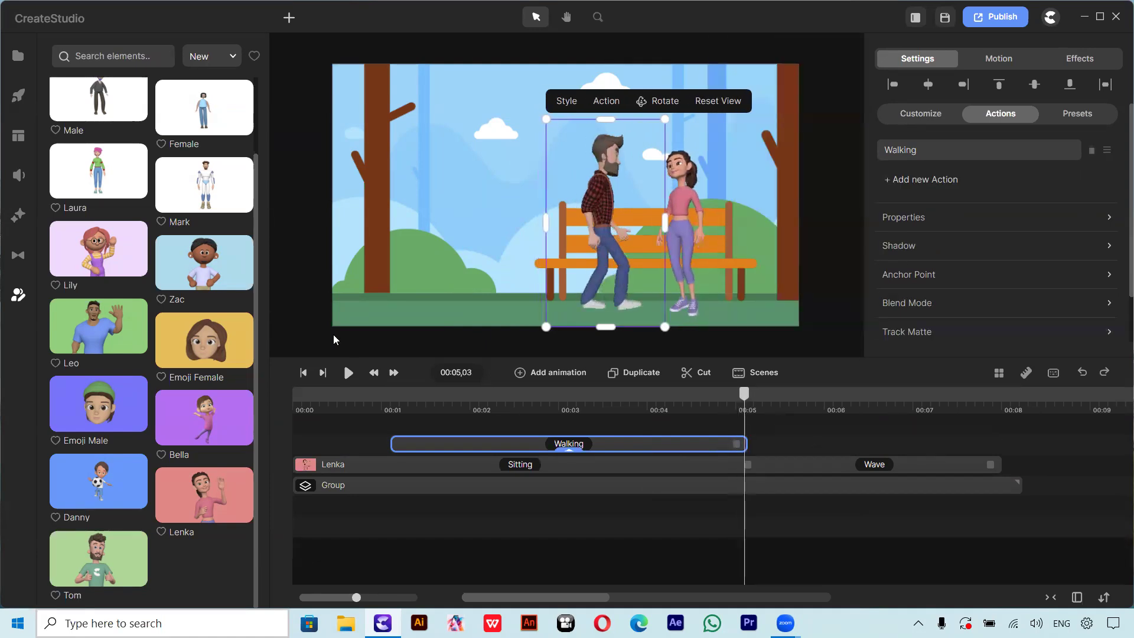
Add a second Tom from the 3D Creator characters and shift his clip to overlap the end of the Walking clip.
left_click(20, 130)
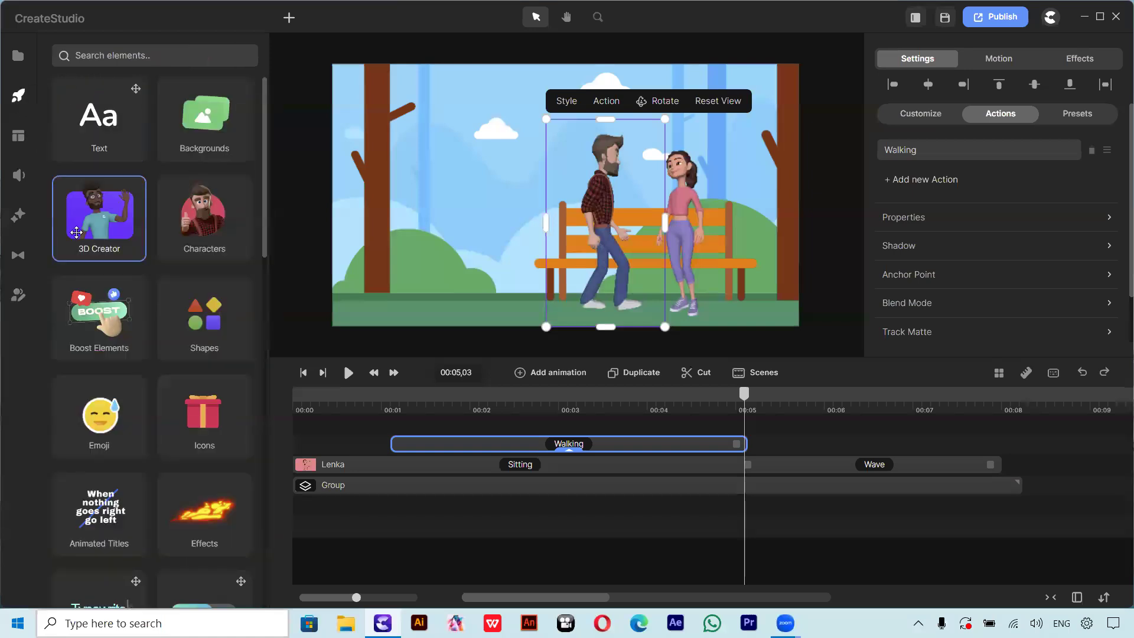
left_click(98, 218)
scroll(148, 354, "down", 3)
left_click_drag(99, 558, 786, 444)
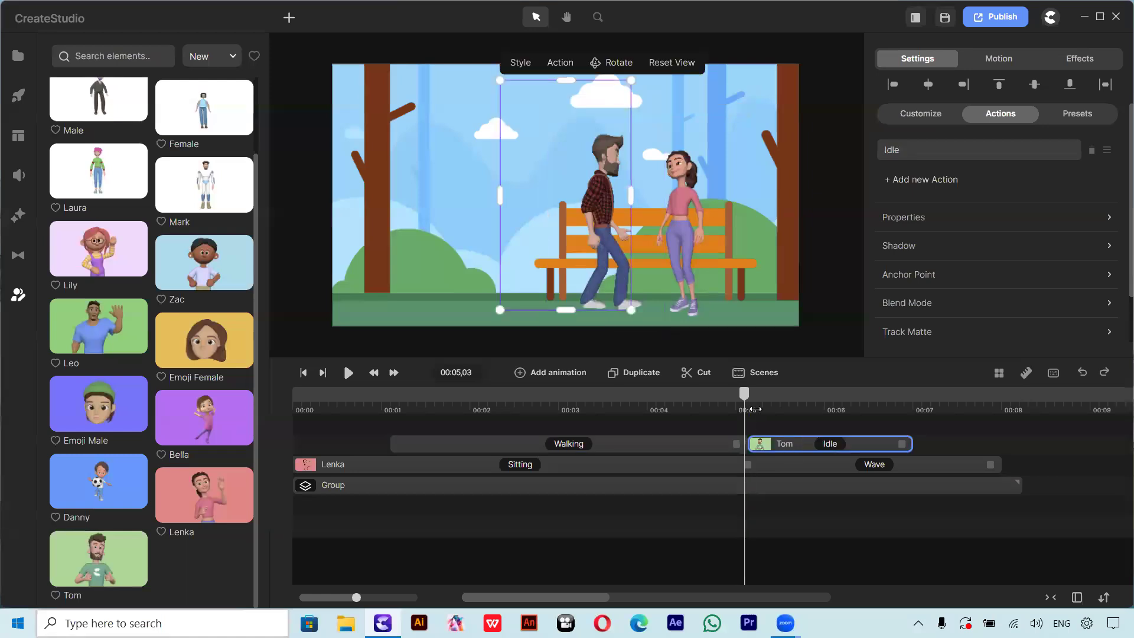
left_click_drag(742, 394, 700, 393)
left_click_drag(773, 449, 749, 403)
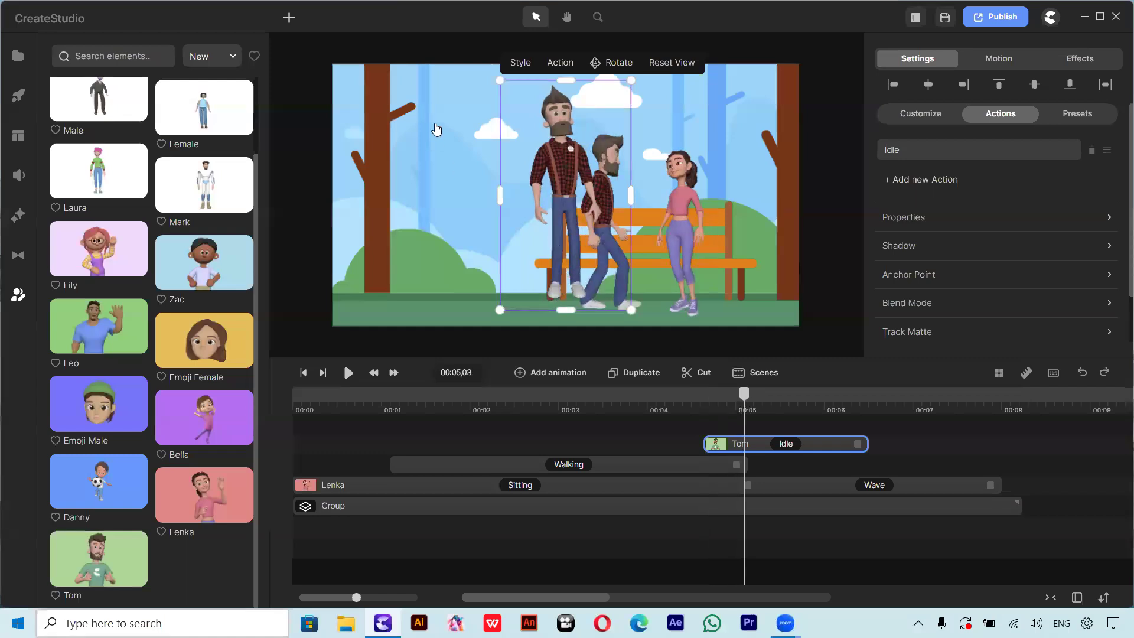
Move and shrink the second Tom to match the walking Tom, and rotate him to face Lenka.
left_click_drag(552, 172, 606, 207)
left_click_drag(684, 348, 660, 333)
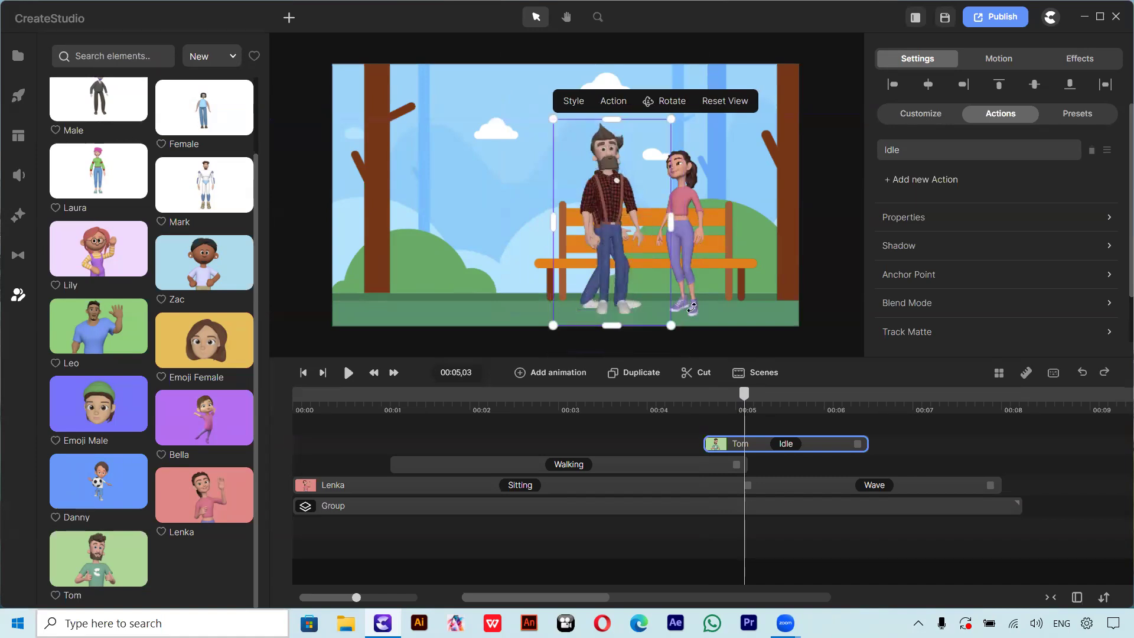
left_click_drag(743, 396, 712, 395)
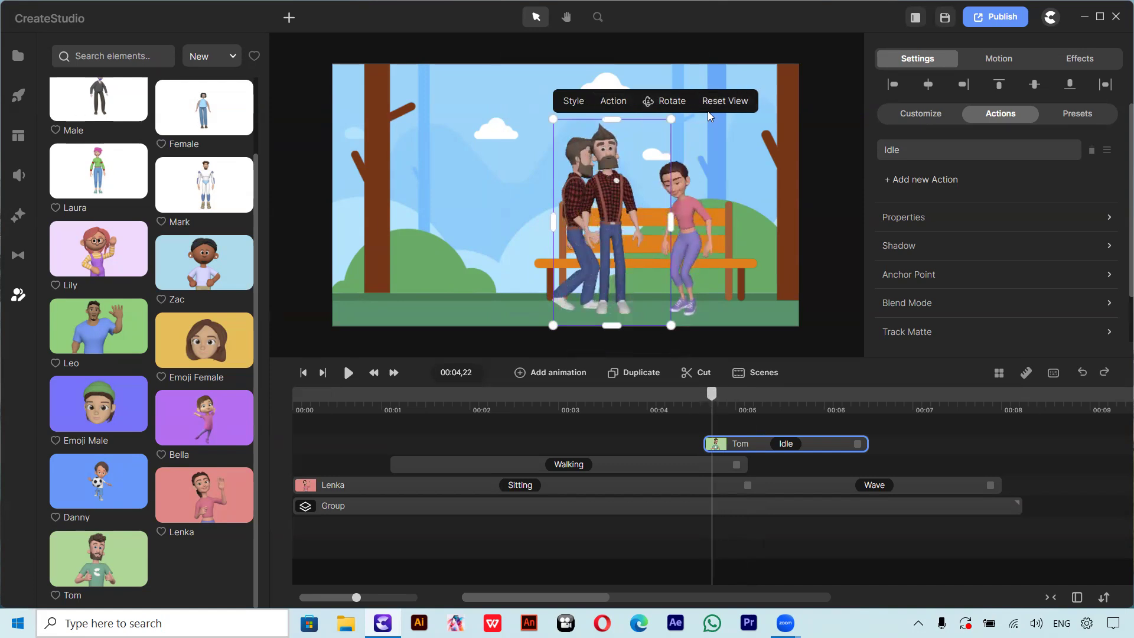
left_click(665, 102)
left_click_drag(617, 213, 675, 211)
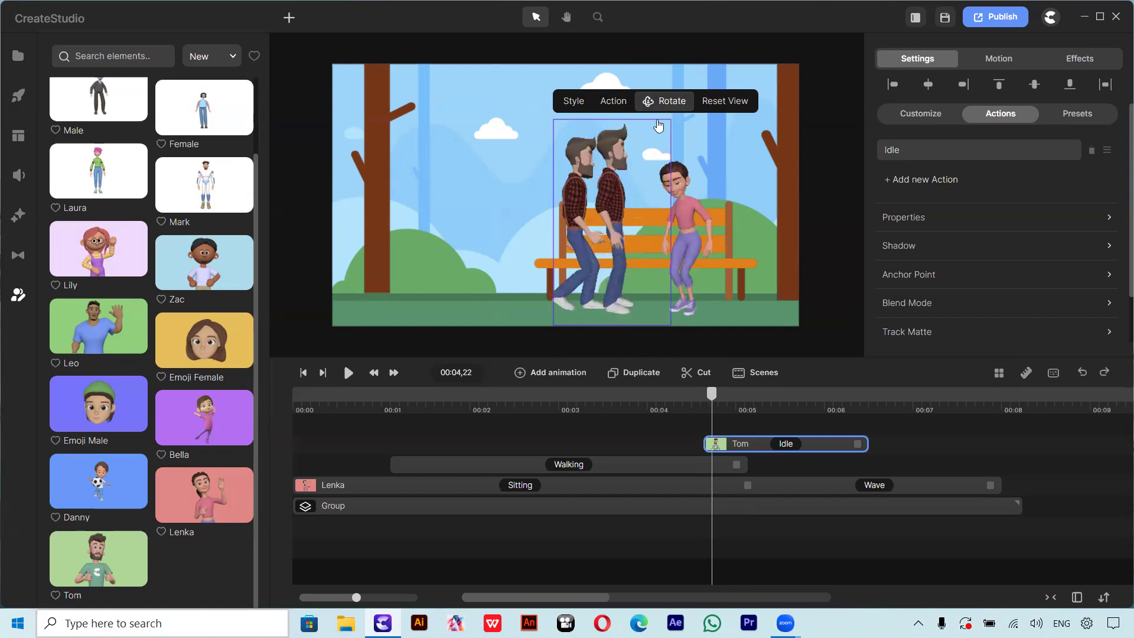
left_click(817, 238)
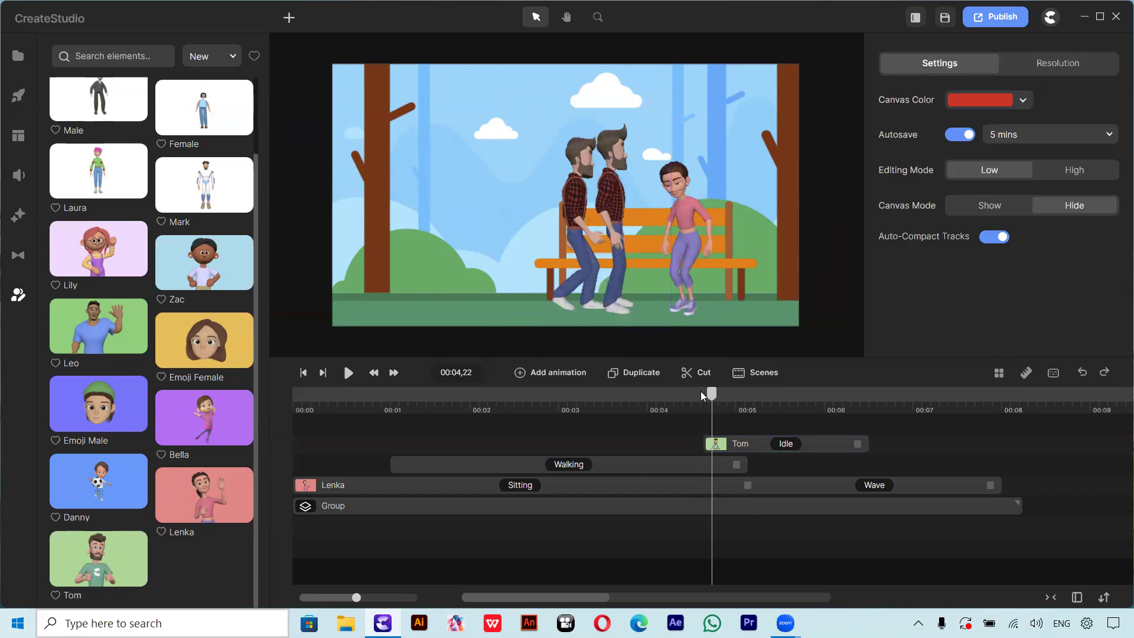
Align the second Tom's size and position with the walking Tom at 00:05,01.
left_click_drag(712, 395, 749, 399)
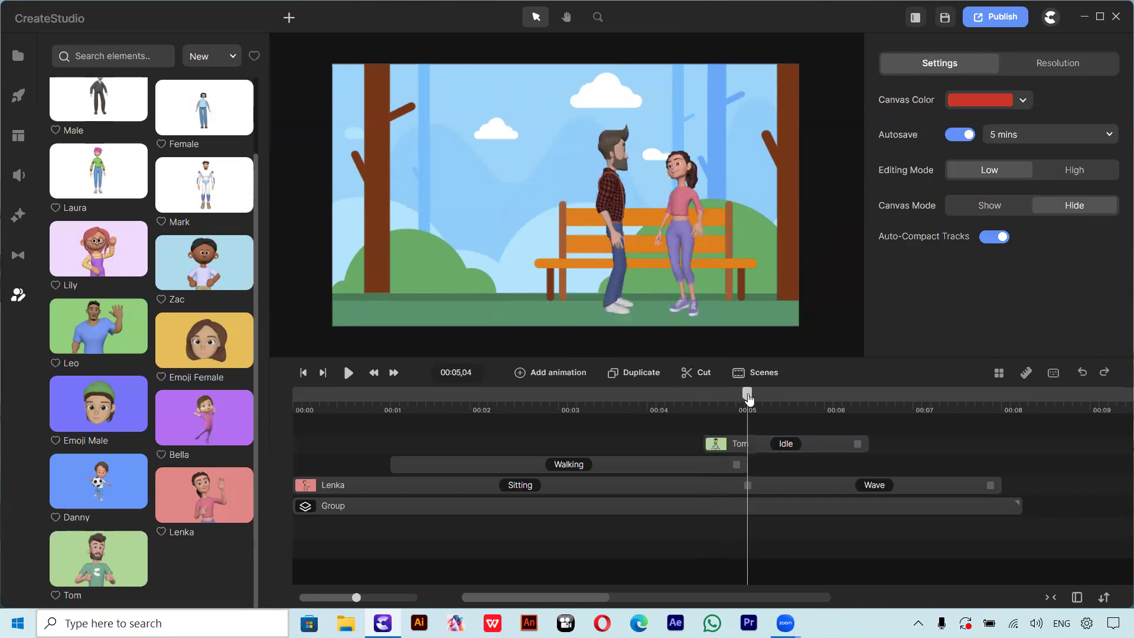
left_click(616, 197)
left_click_drag(622, 185, 630, 185)
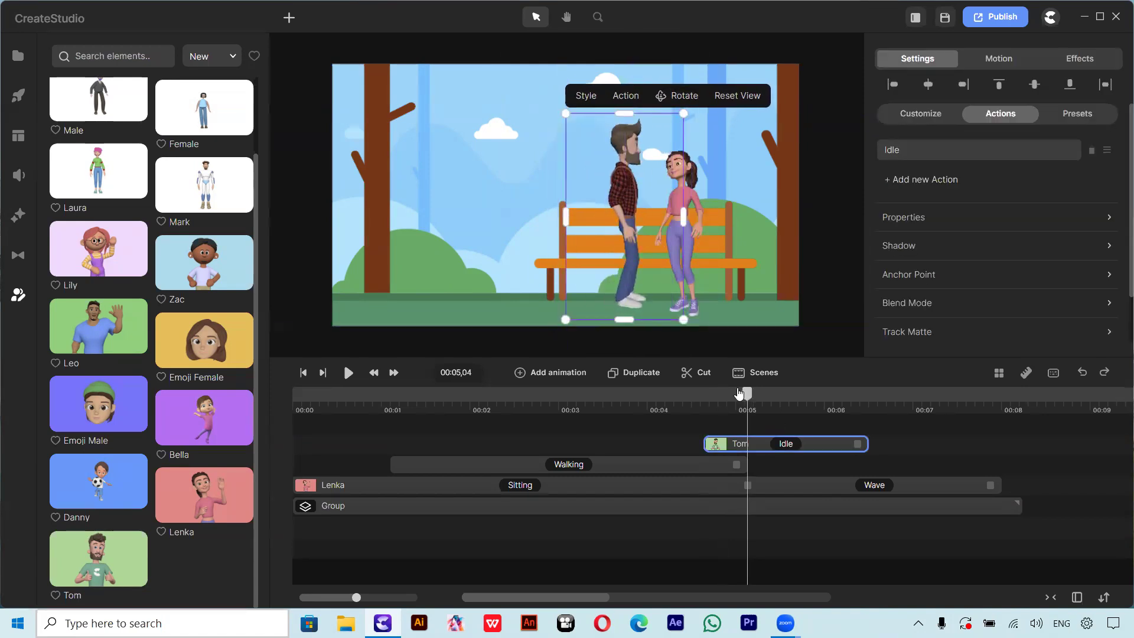
left_click_drag(747, 402, 739, 405)
left_click_drag(621, 192, 596, 198)
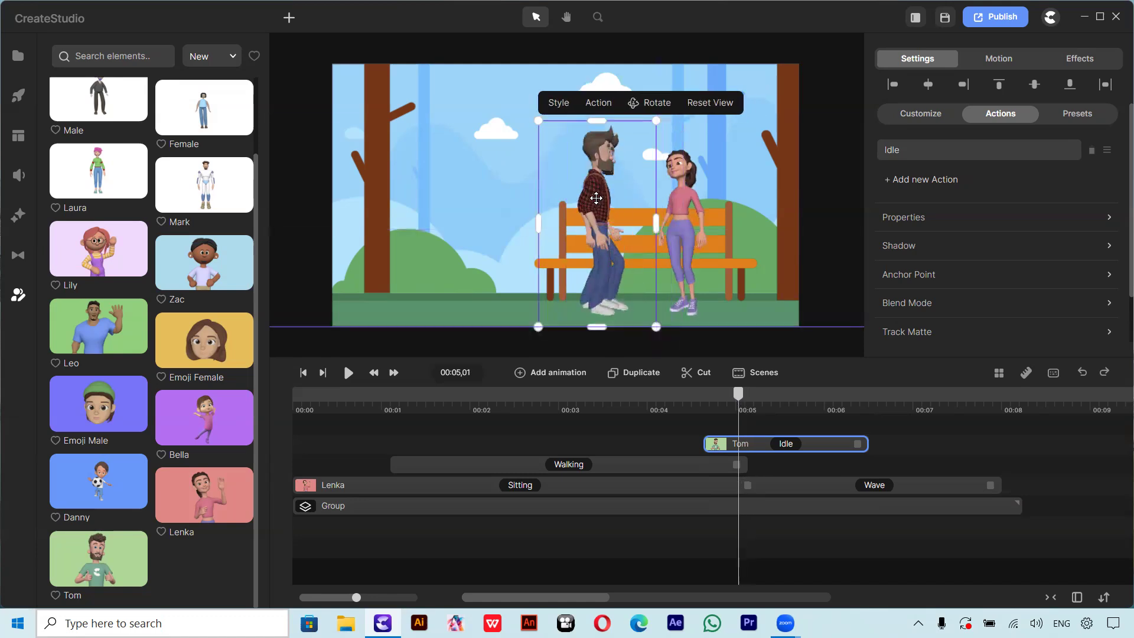
left_click_drag(655, 327, 652, 331)
left_click_drag(597, 223, 600, 229)
Place the second Tom's clip directly after the Walking clip on the same track.
left_click(785, 444)
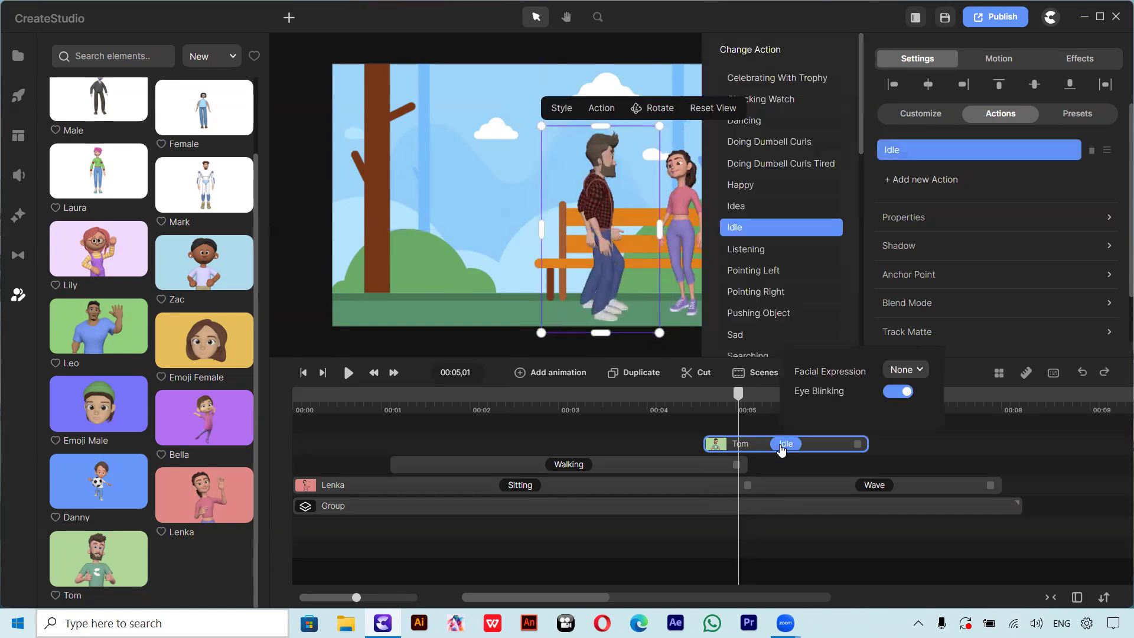
left_click(876, 446)
left_click_drag(820, 446, 865, 467)
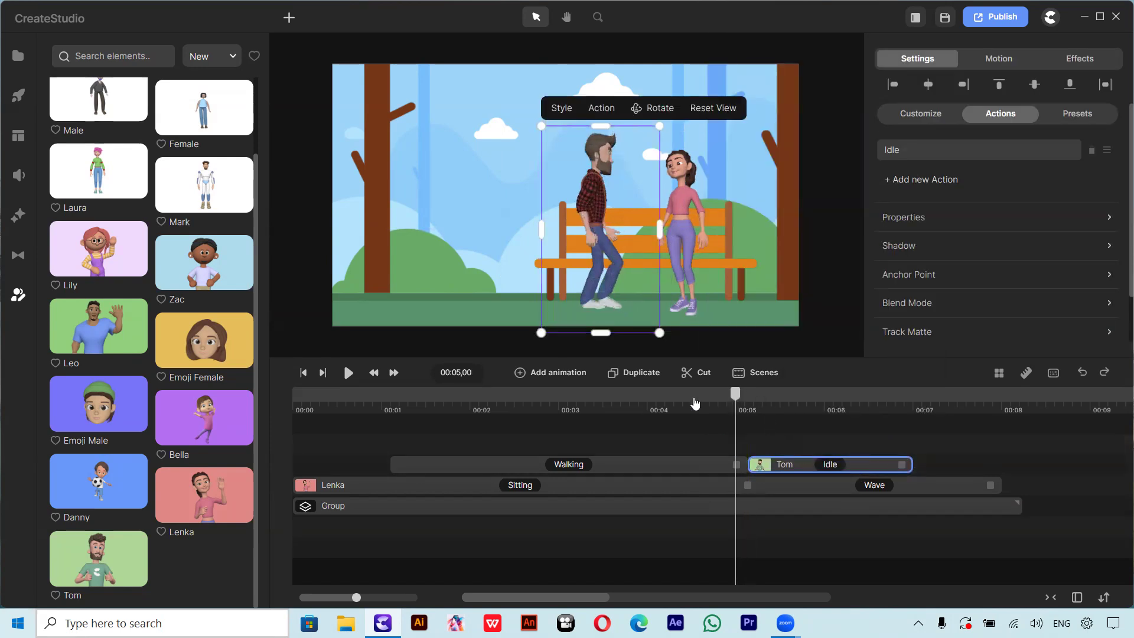
Change the second Tom's Idle action to Wave.
left_click(821, 434)
left_click(828, 466)
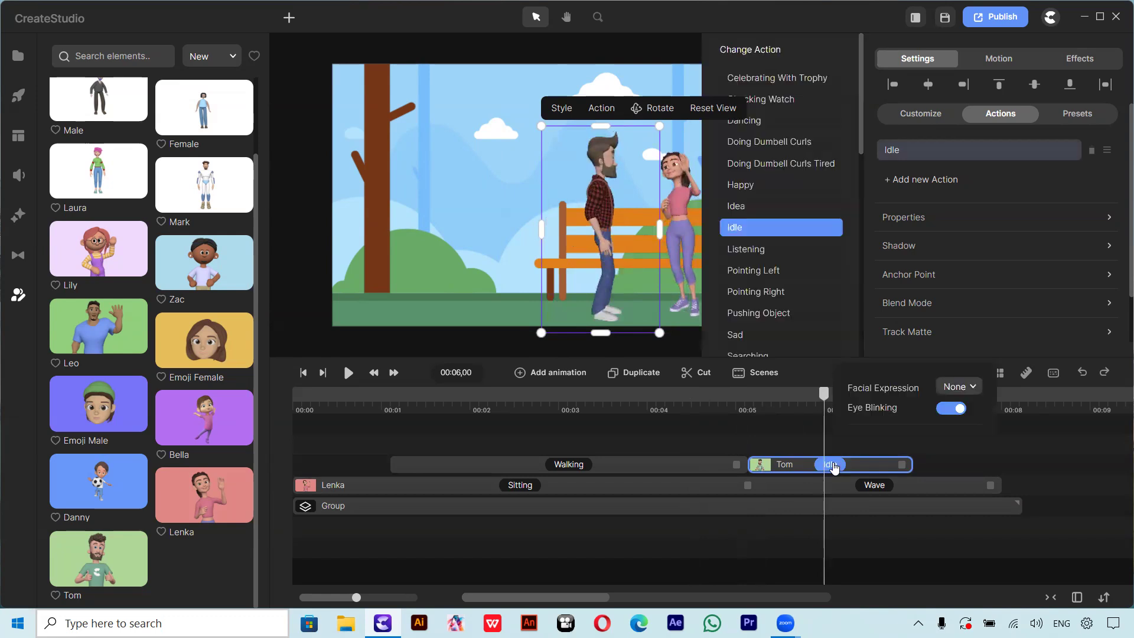
scroll(768, 259, "down", 5)
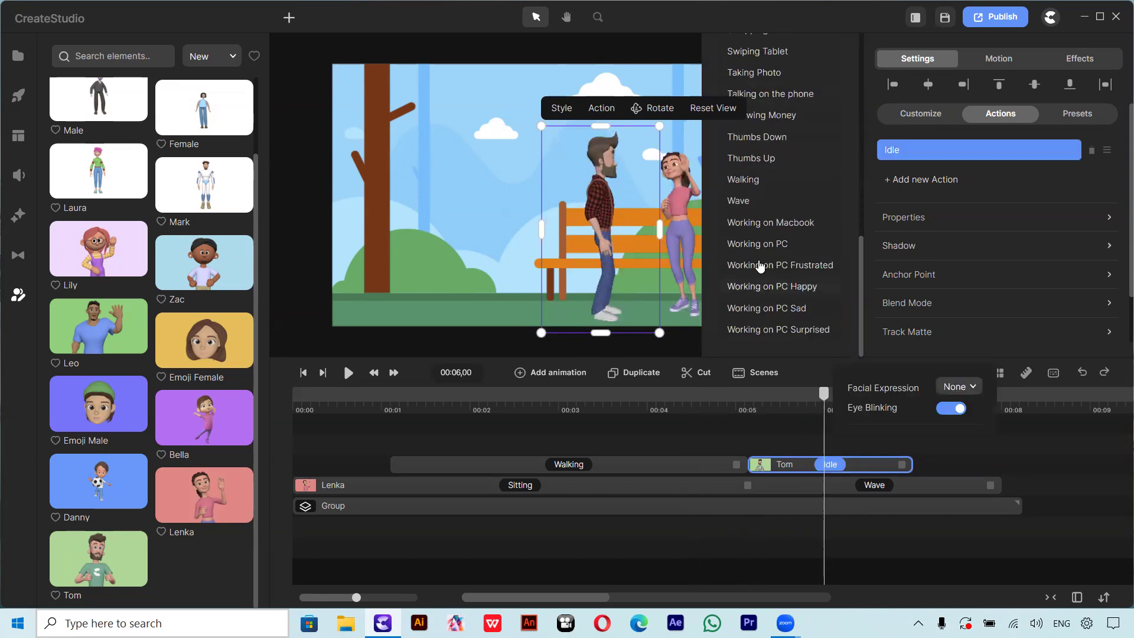
left_click(756, 201)
Play the whole scene from the start and return to both characters' waves around 00:06,15.
left_click_drag(825, 396, 243, 423)
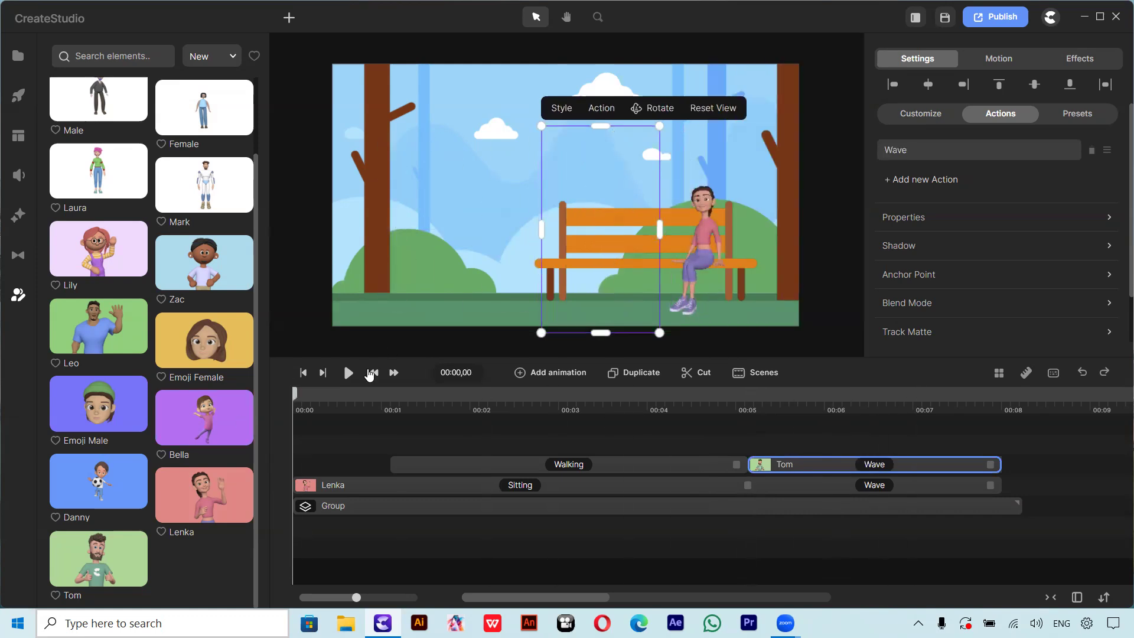
key("space")
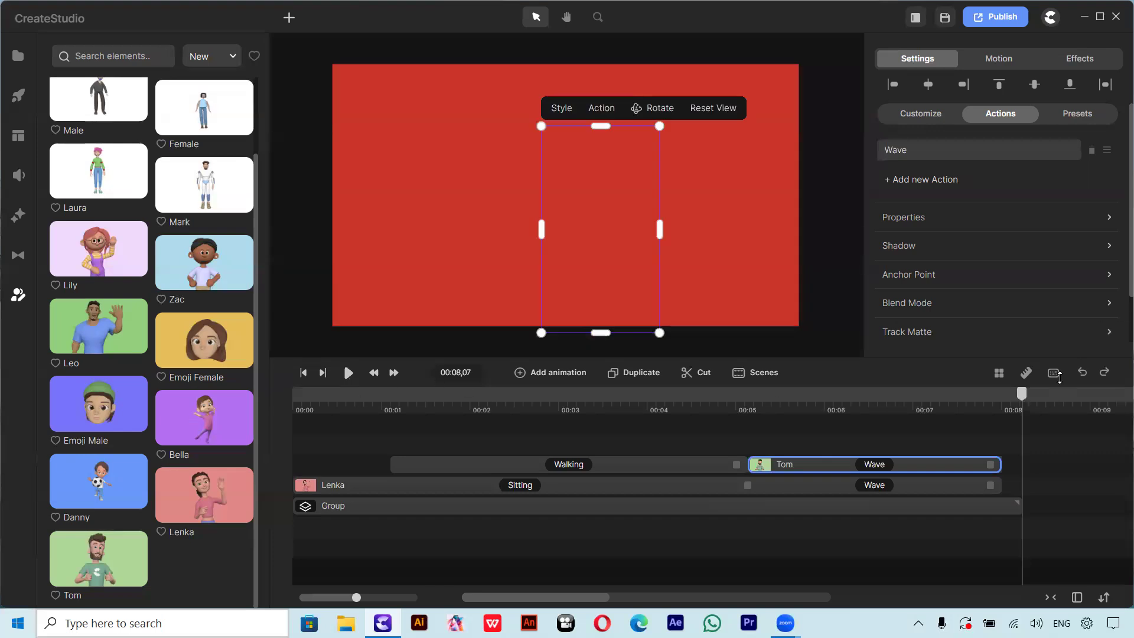
left_click_drag(1022, 394, 852, 435)
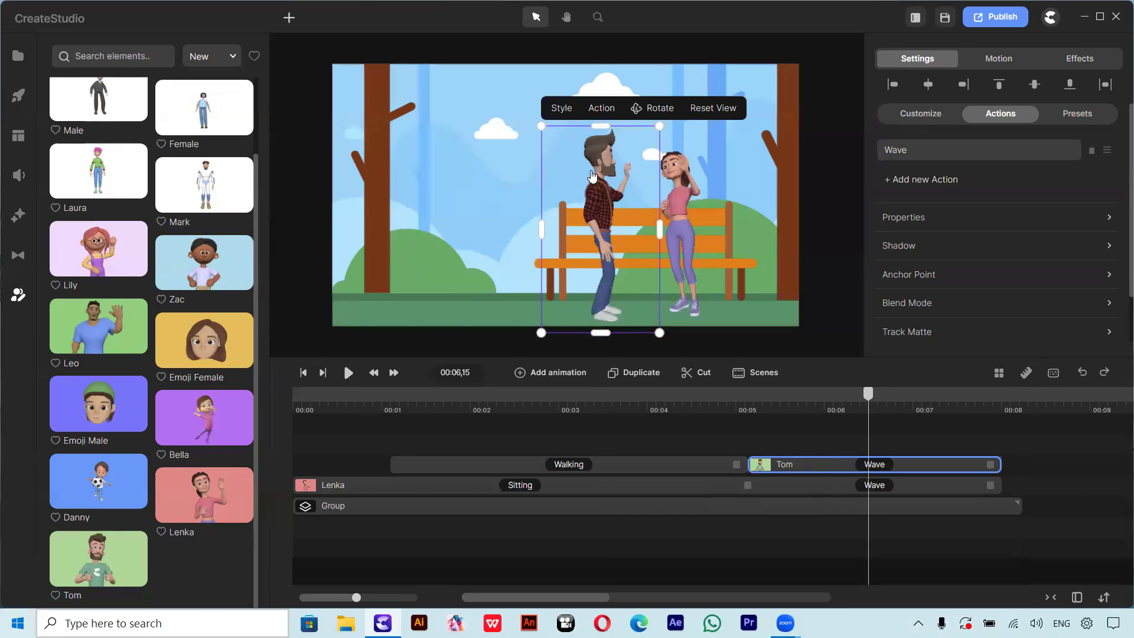
Add a Talking action to Lenka after her Wave action.
left_click(950, 487)
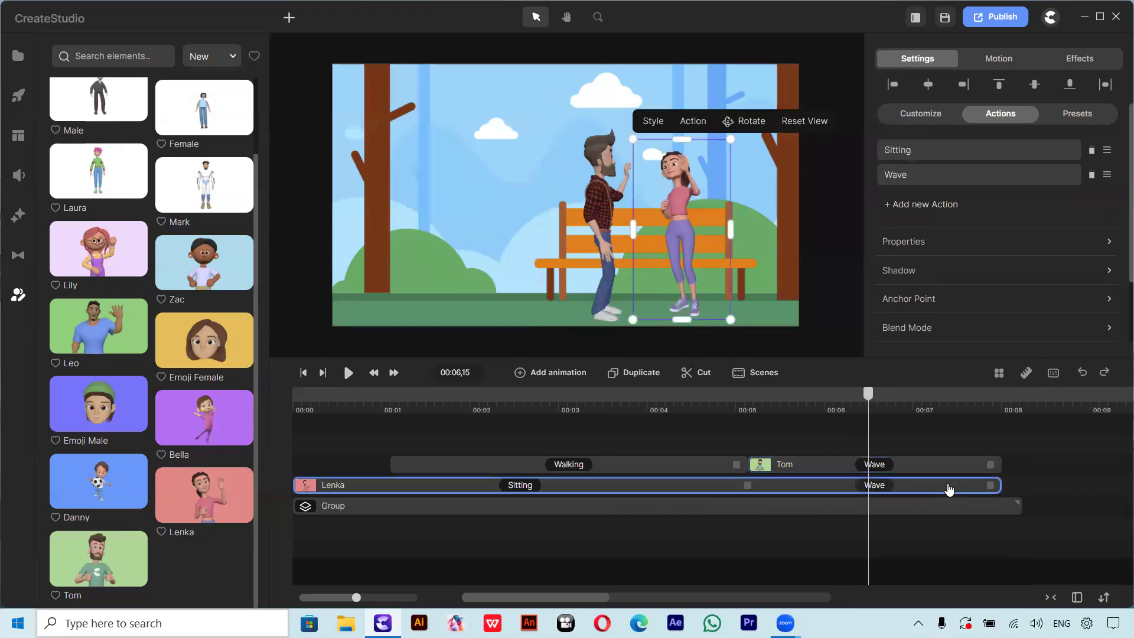
left_click(901, 205)
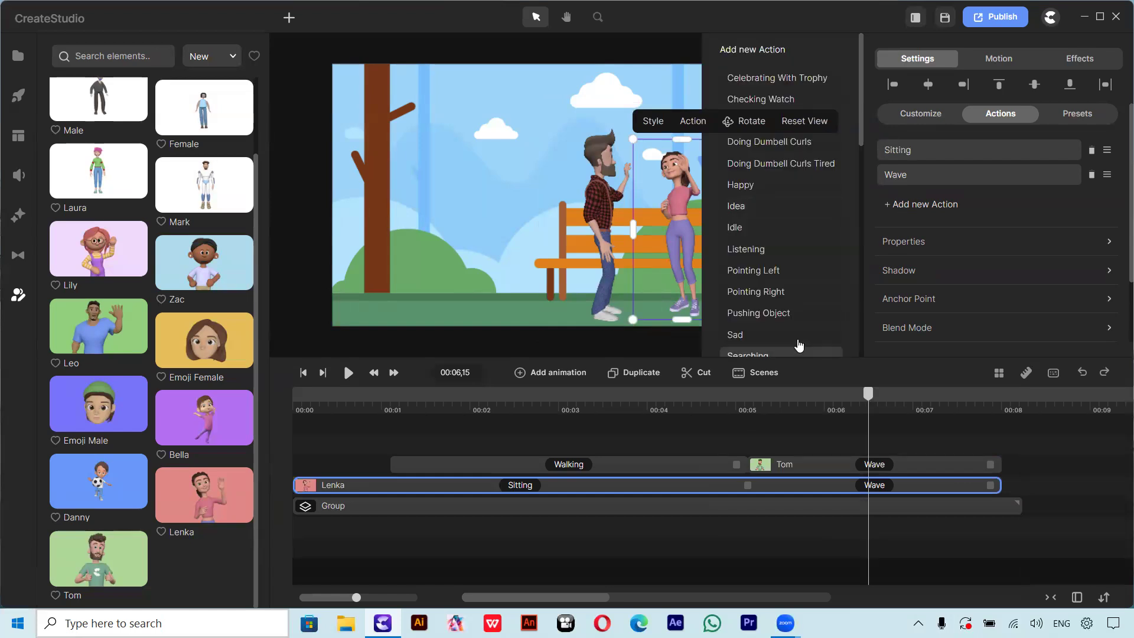
scroll(760, 230, "down", 10)
scroll(774, 302, "down", 5)
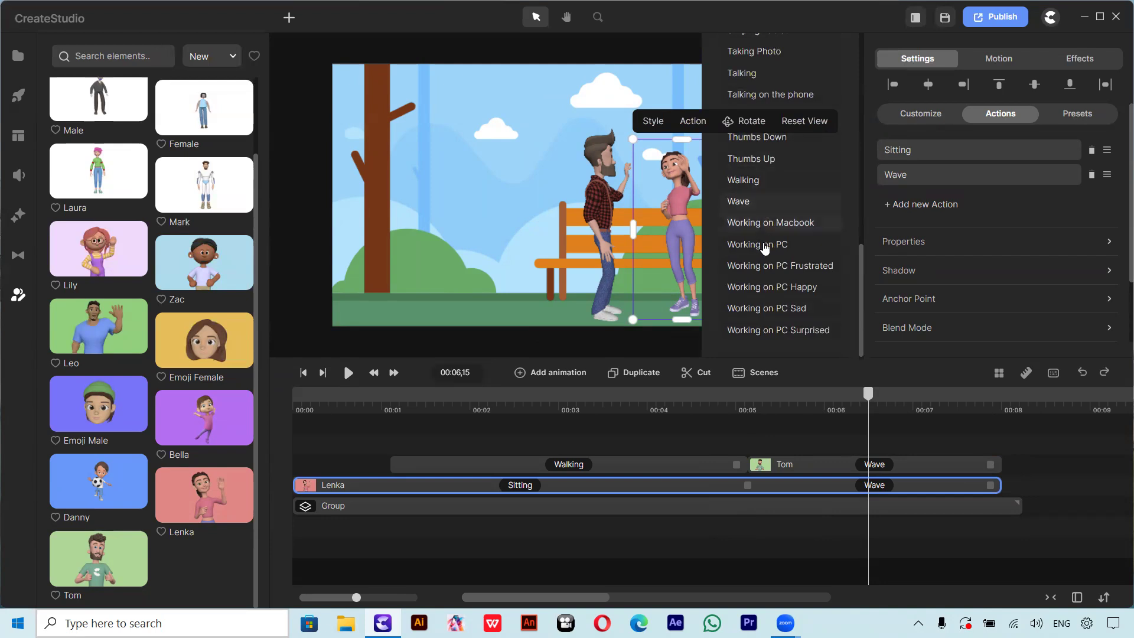
left_click(742, 72)
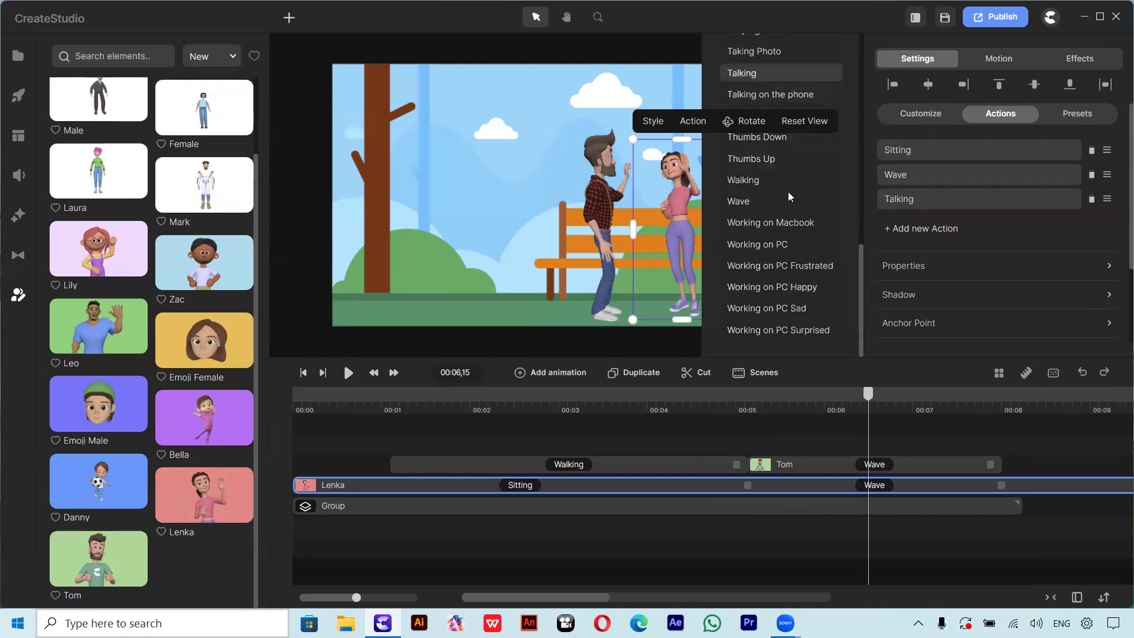
Try to lengthen the background Group to cover Lenka's Talking action.
left_click_drag(960, 410, 1081, 436)
left_click_drag(488, 597, 512, 597)
left_click_drag(497, 505, 936, 506)
left_click_drag(860, 523, 490, 521)
Copy the background Group, paste it at 00:08,06 and place the copy directly after the original on its track.
right_click(457, 514)
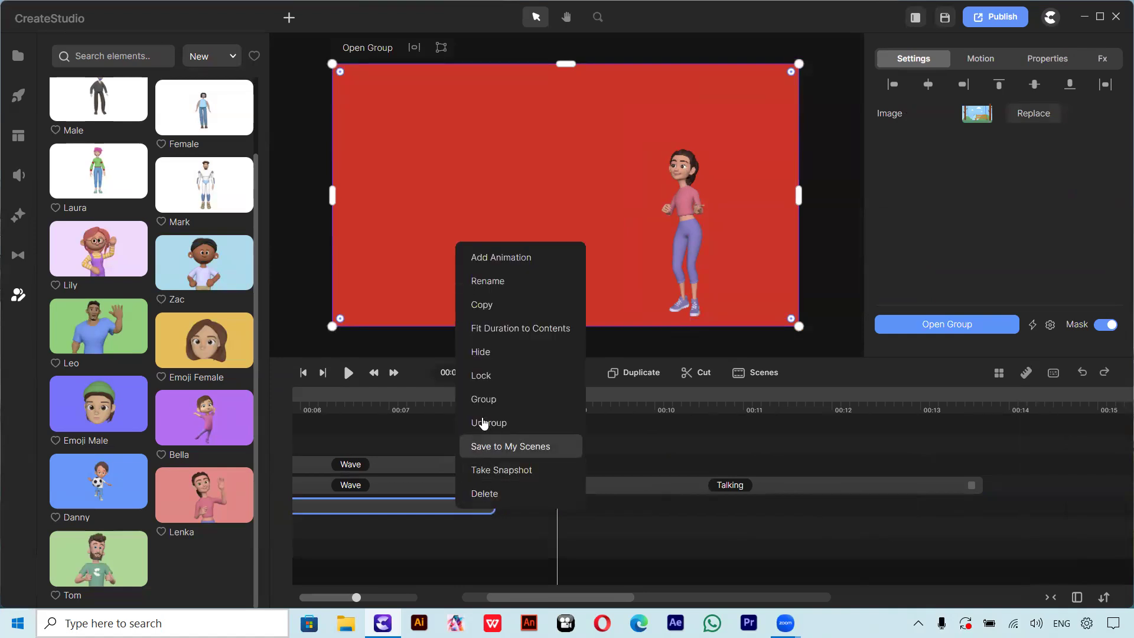
left_click(495, 304)
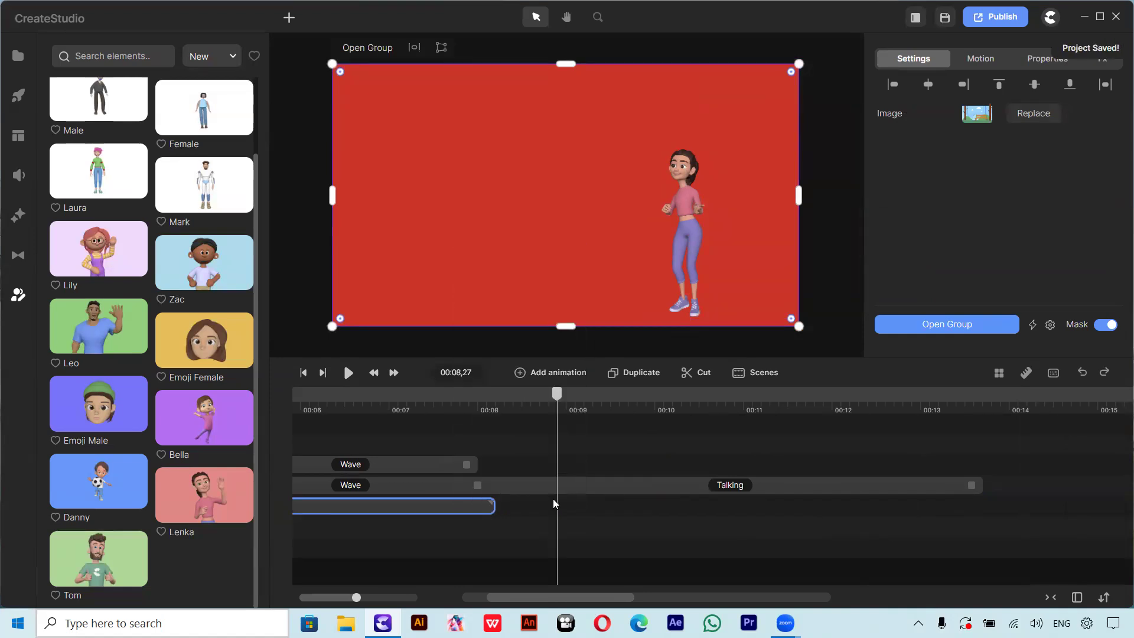
left_click_drag(551, 398, 495, 444)
key("ctrl+v")
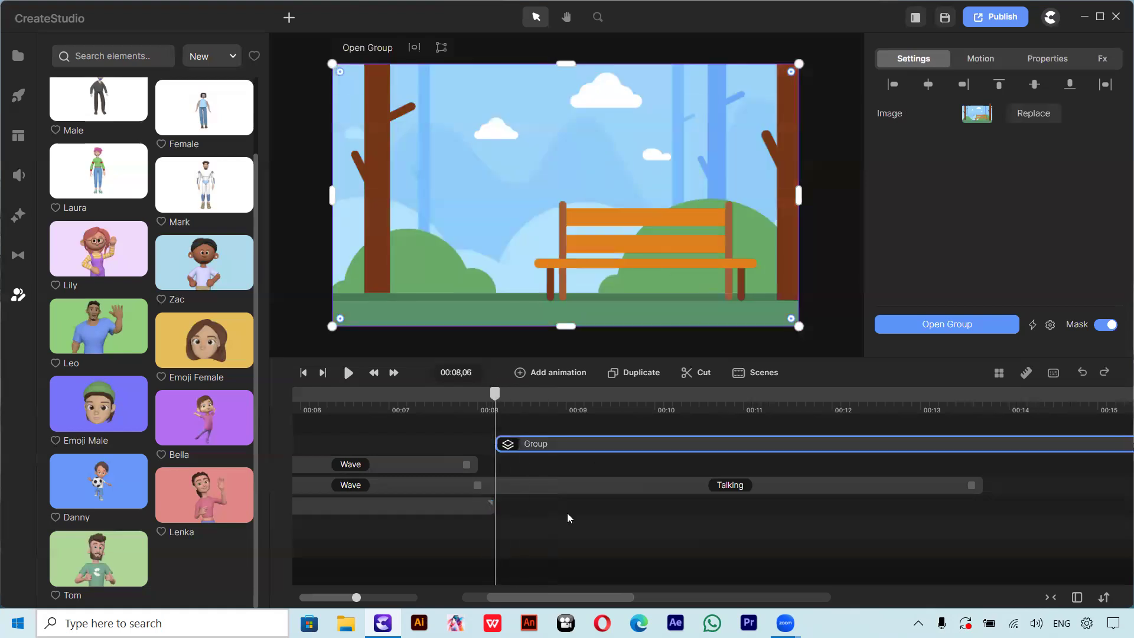
left_click_drag(588, 443, 589, 511)
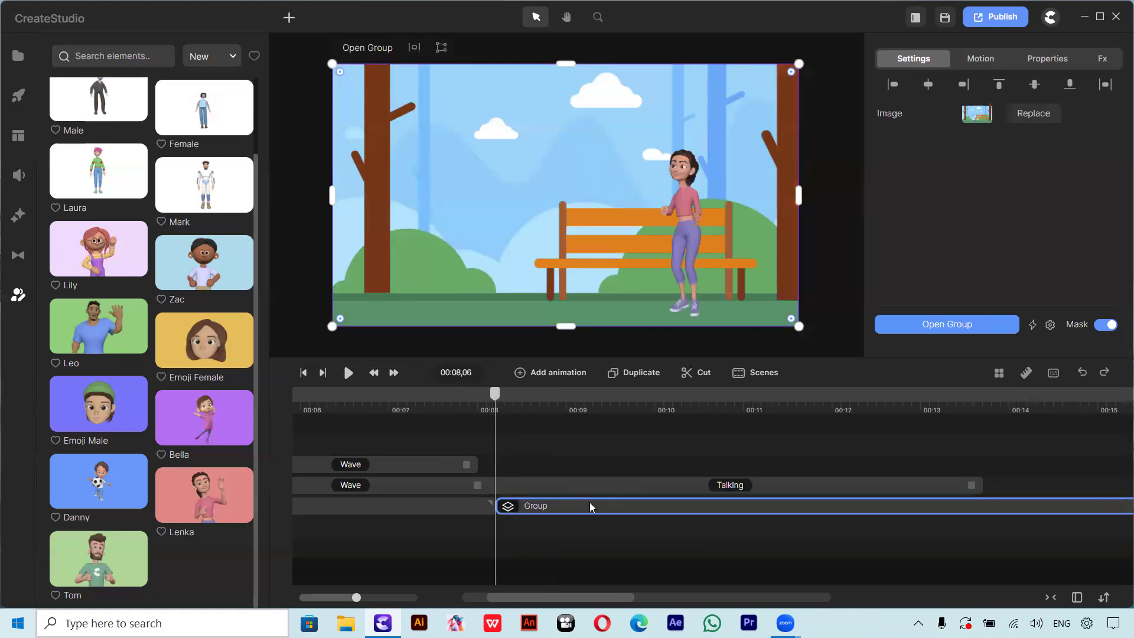
Add a Listening action to the second Tom after his Wave action.
left_click_drag(641, 422, 780, 480)
left_click(398, 472)
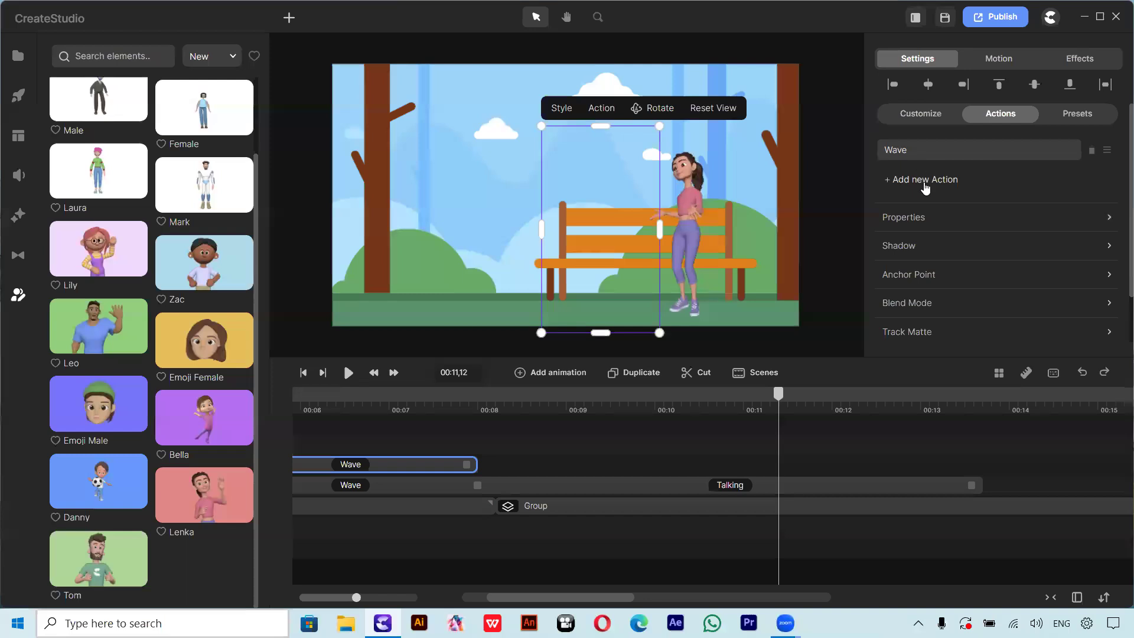
left_click(925, 179)
left_click(756, 250)
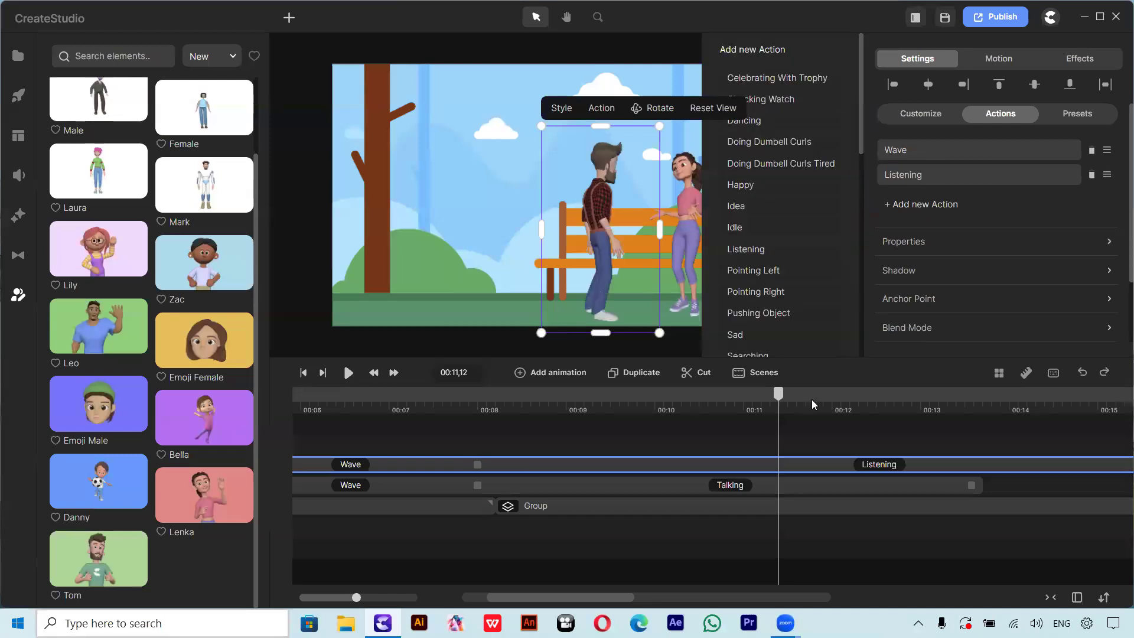
Preview Tom listening and shorten his Listening action to end about where Lenka's Talking action ends.
left_click_drag(785, 403, 808, 414)
left_click_drag(848, 446, 900, 475)
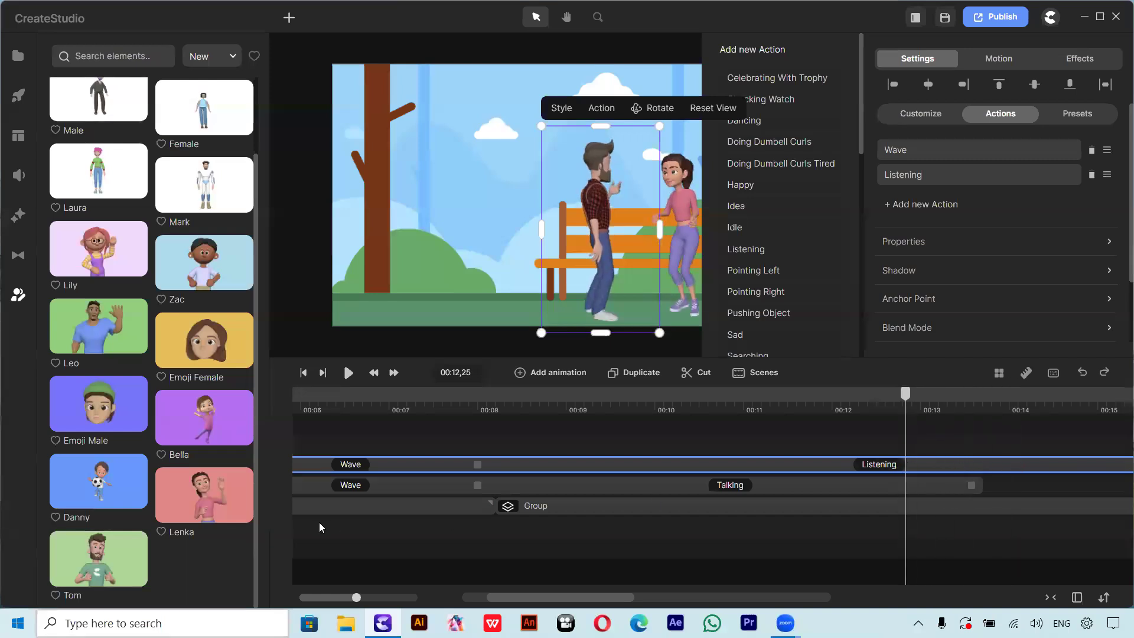
left_click_drag(538, 604, 559, 604)
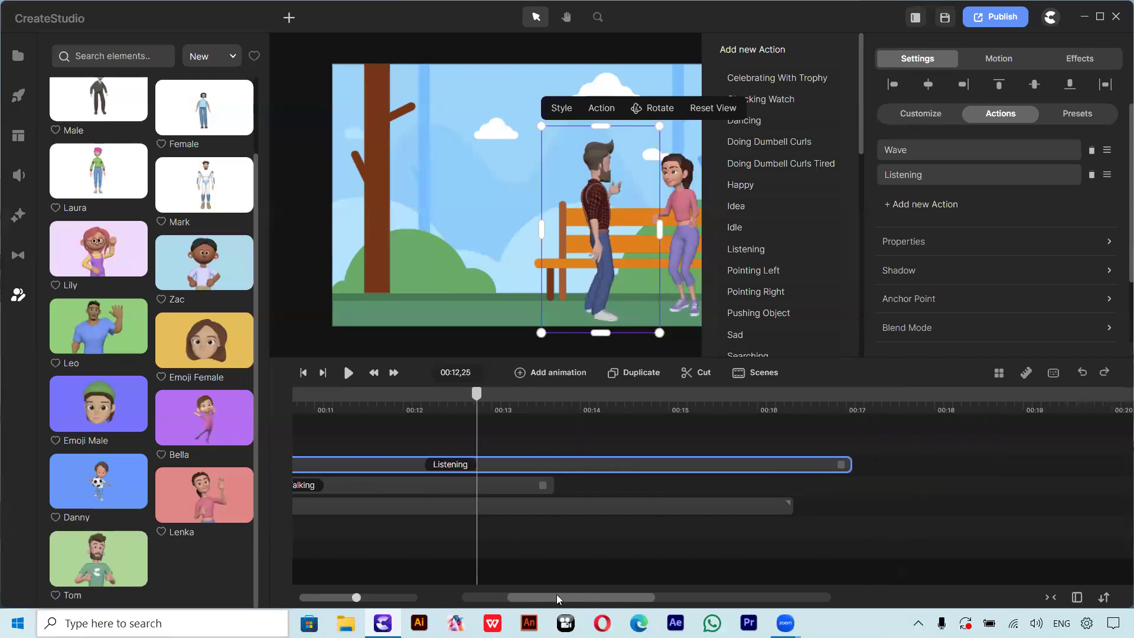
left_click_drag(619, 473, 548, 469)
Add a Listening action to Lenka after her Talking action.
left_click(402, 488)
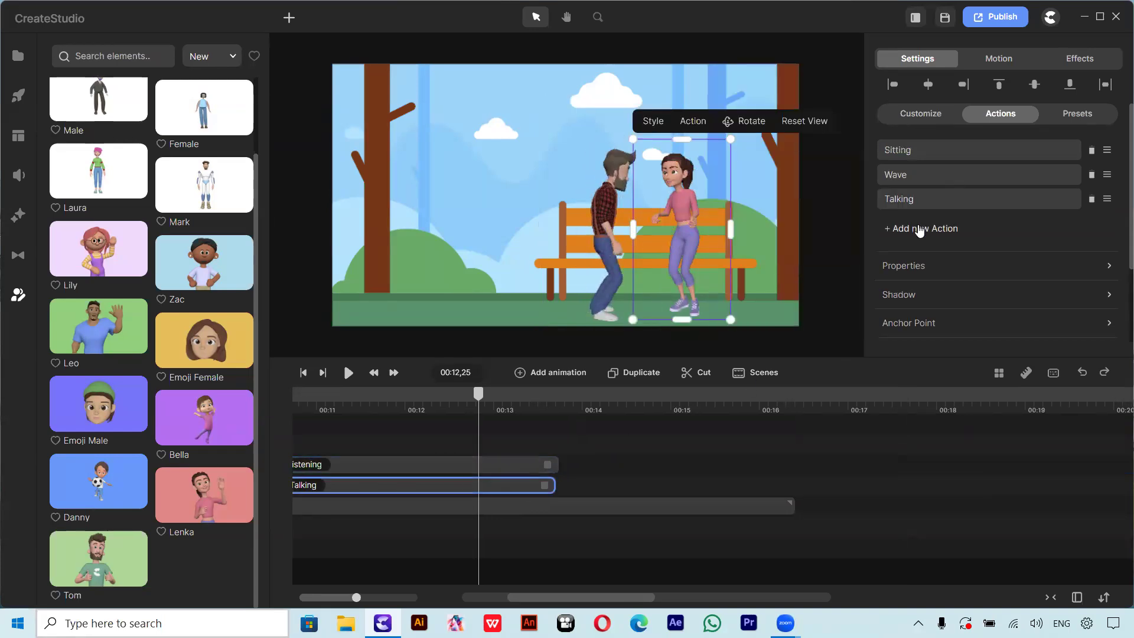
left_click(922, 229)
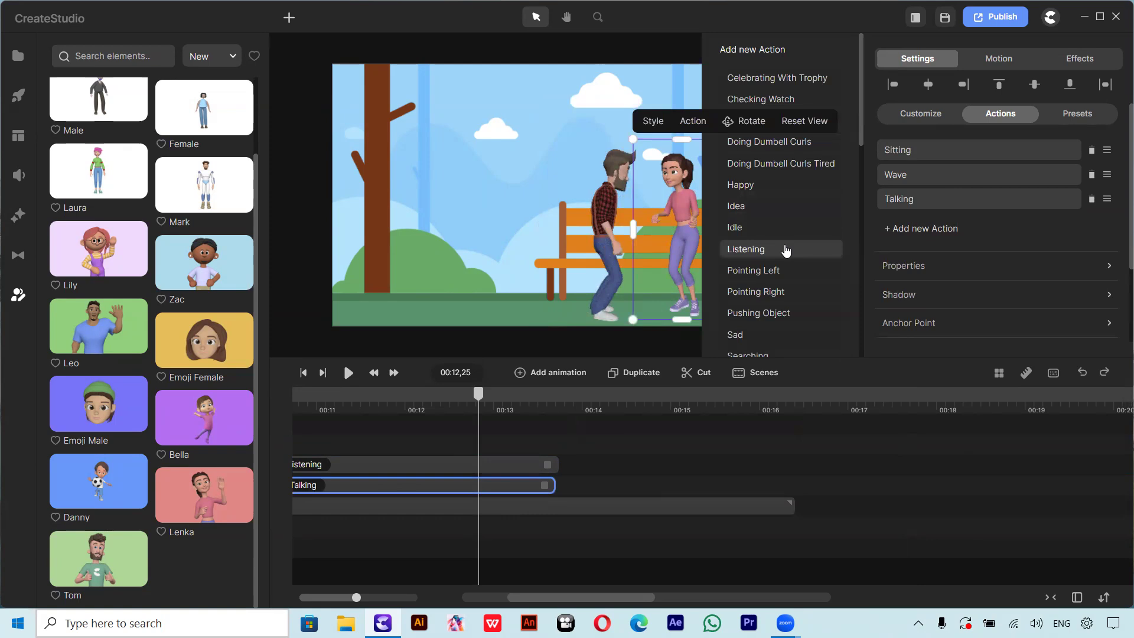
left_click(786, 250)
Add a Thumbs Up action to the second Tom after his Listening action.
left_click(543, 471)
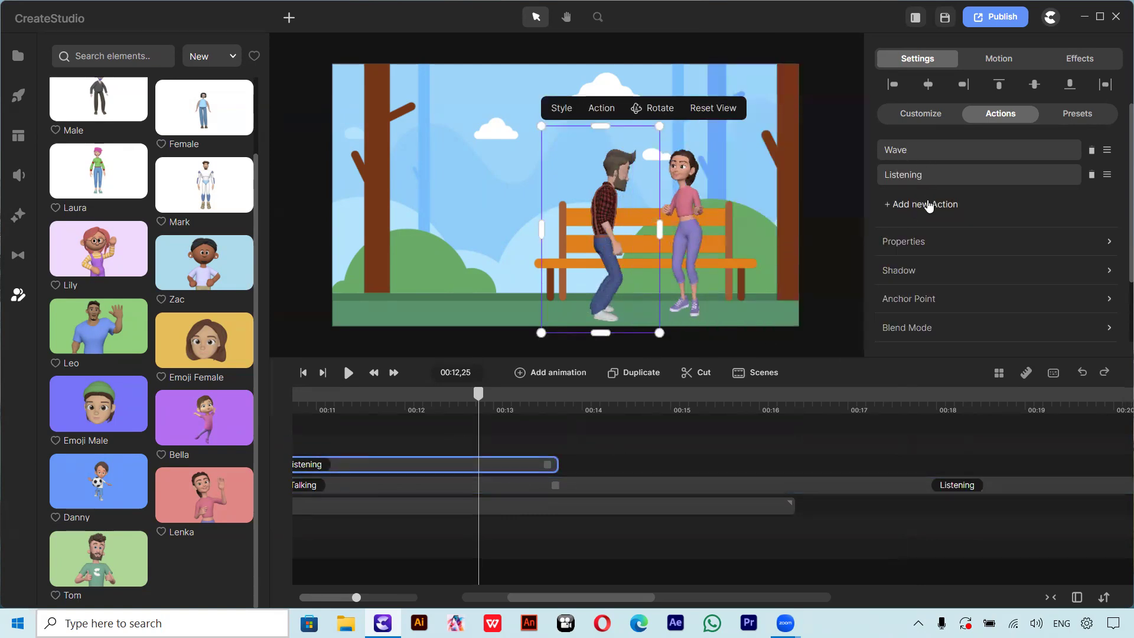
left_click(929, 205)
scroll(780, 274, "down", 5)
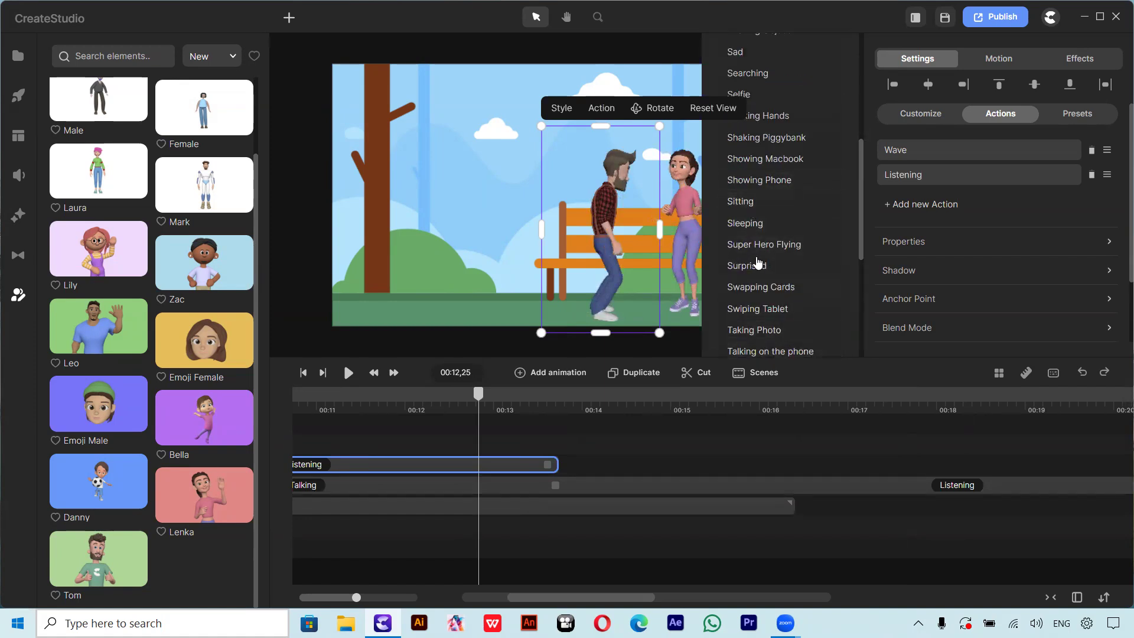
scroll(795, 304, "down", 5)
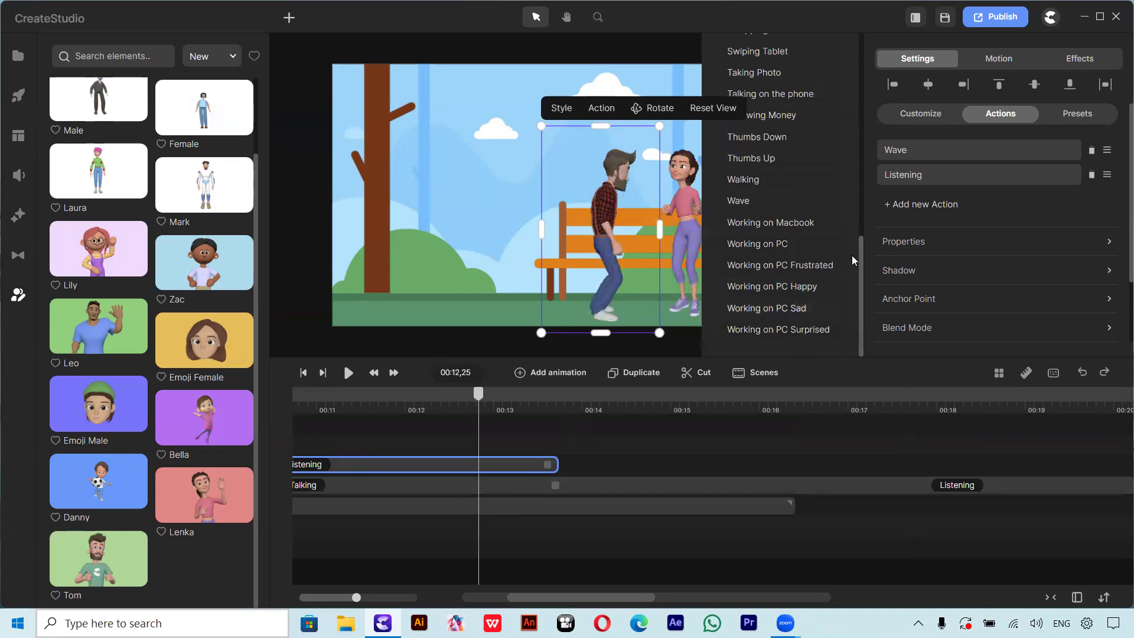
left_click(862, 243)
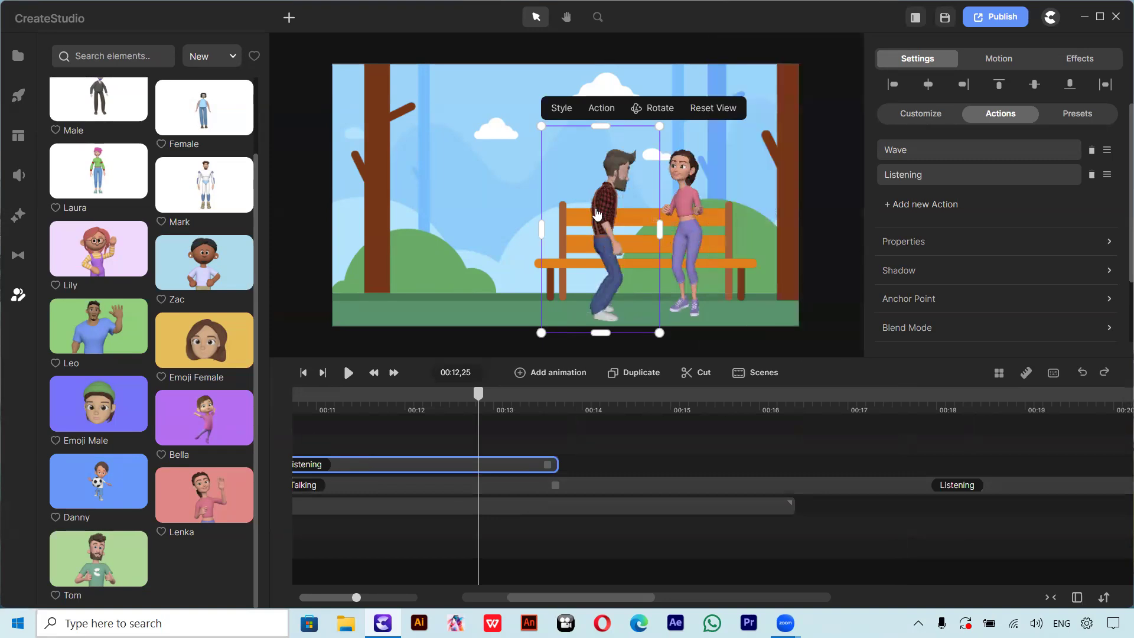
left_click(946, 205)
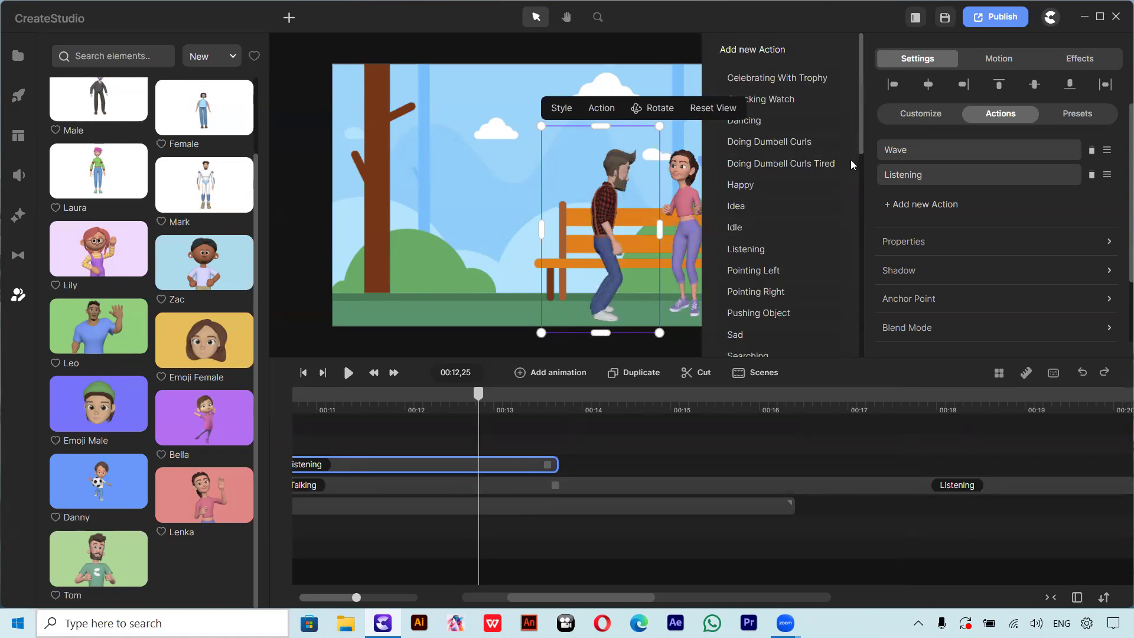
left_click_drag(860, 153, 884, 300)
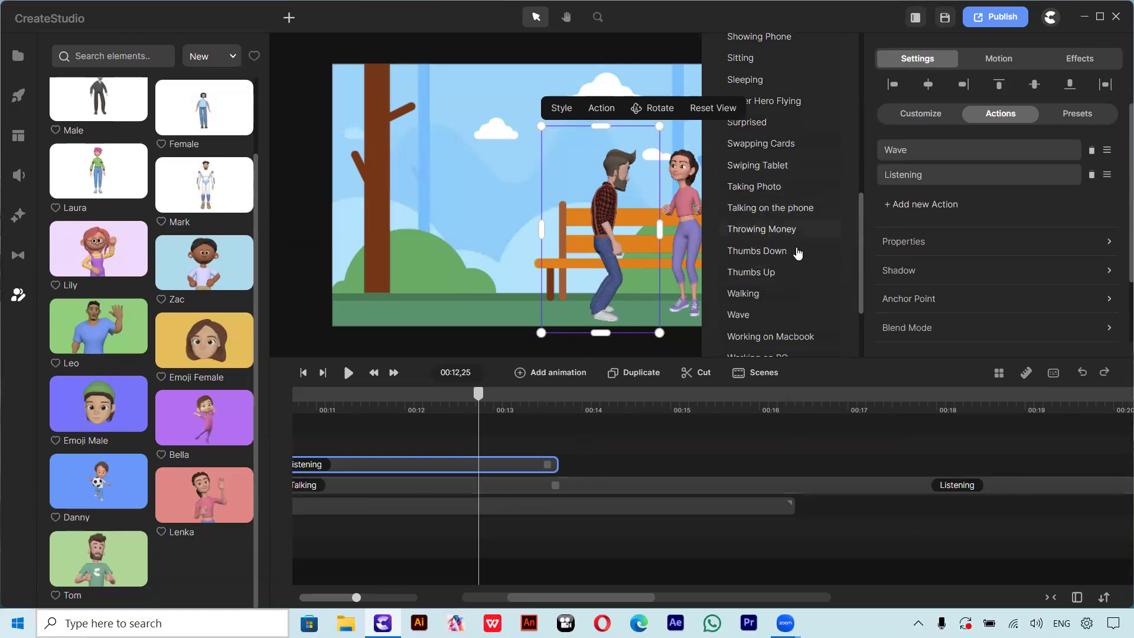
left_click(788, 273)
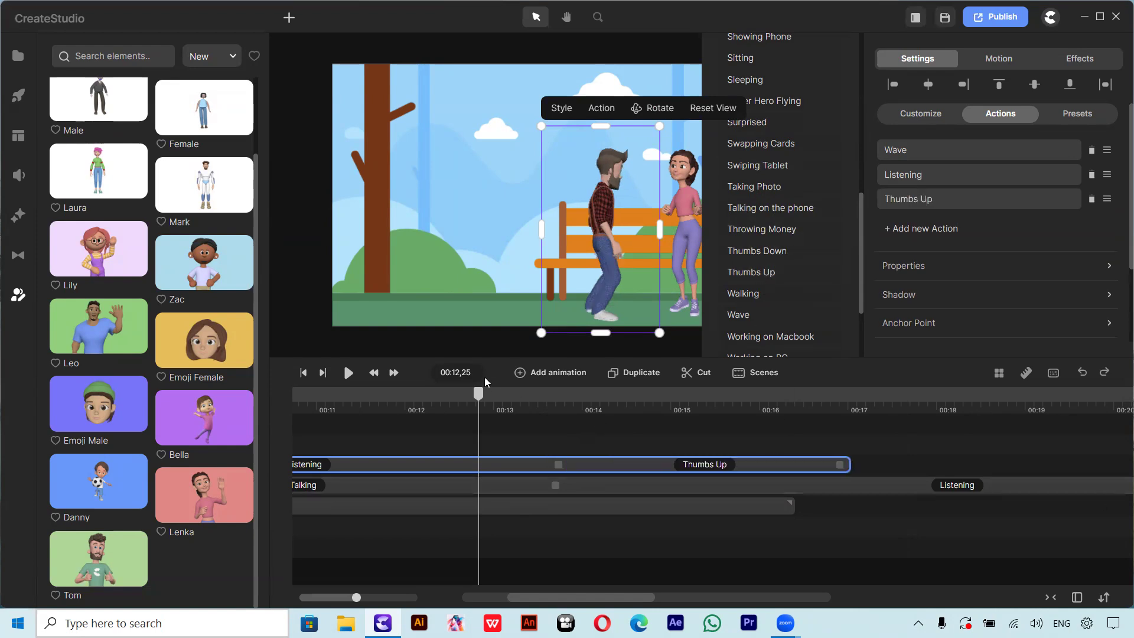
Shorten Lenka's Listening action to end level with Tom's Thumbs Up action at about 00:17, and preview both actions.
left_click(908, 492)
scroll(569, 603, "right", 5)
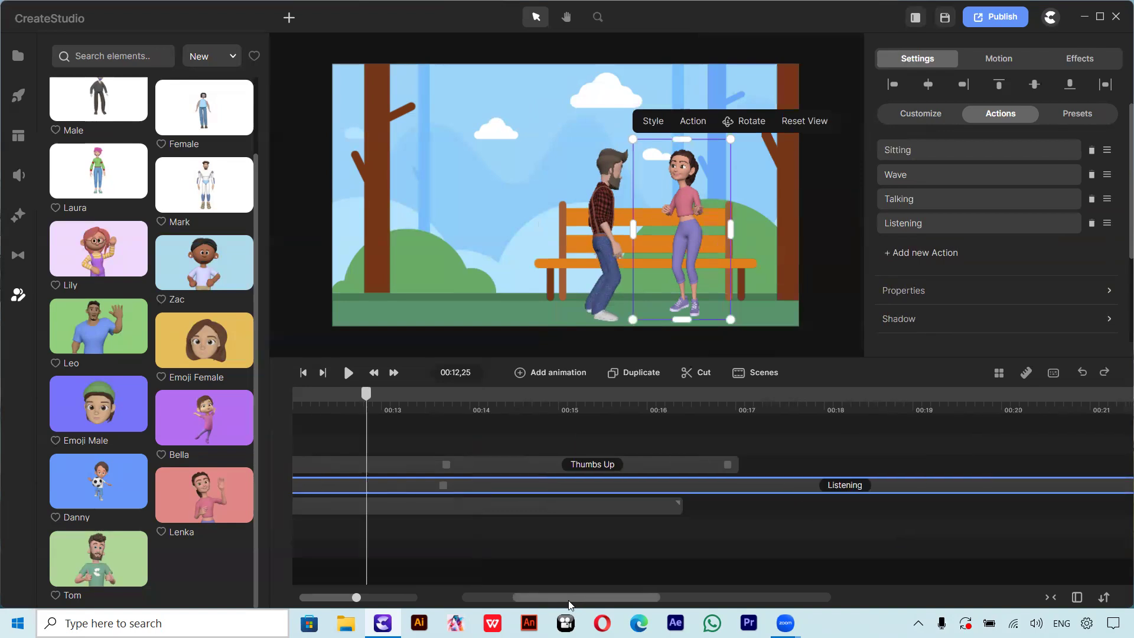
left_click_drag(846, 485, 351, 485)
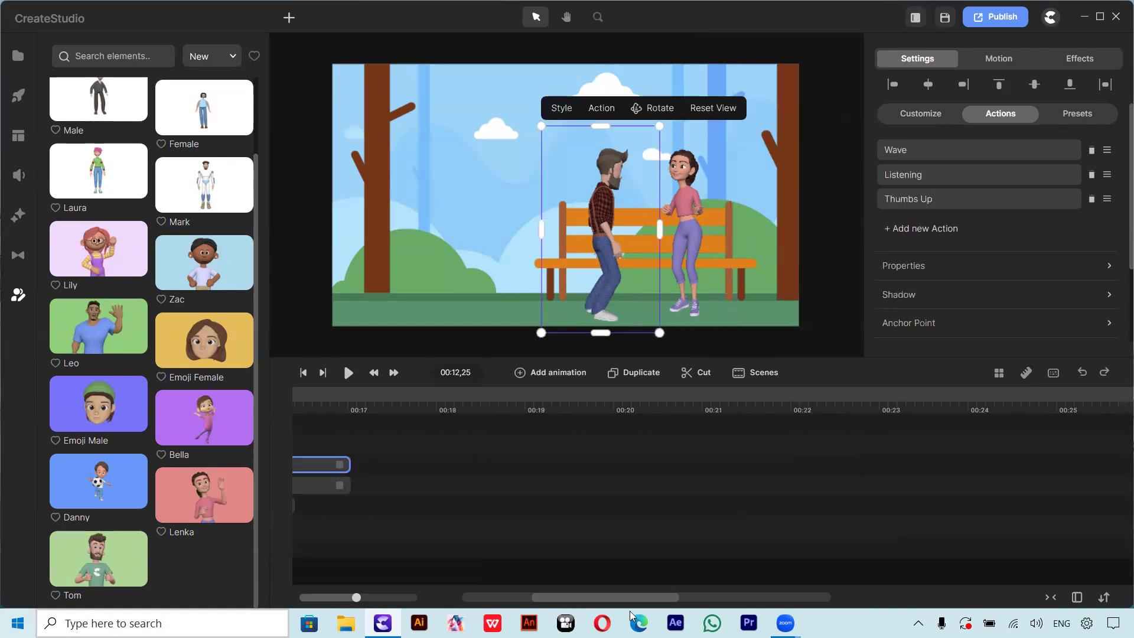
scroll(617, 598, "left", 5)
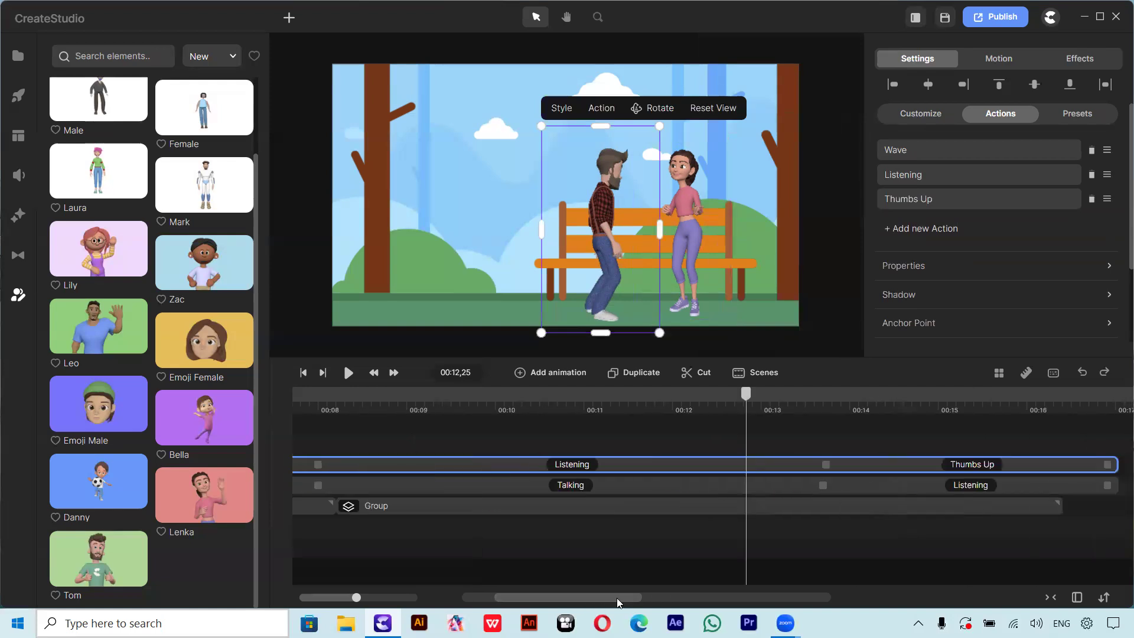
left_click(342, 376)
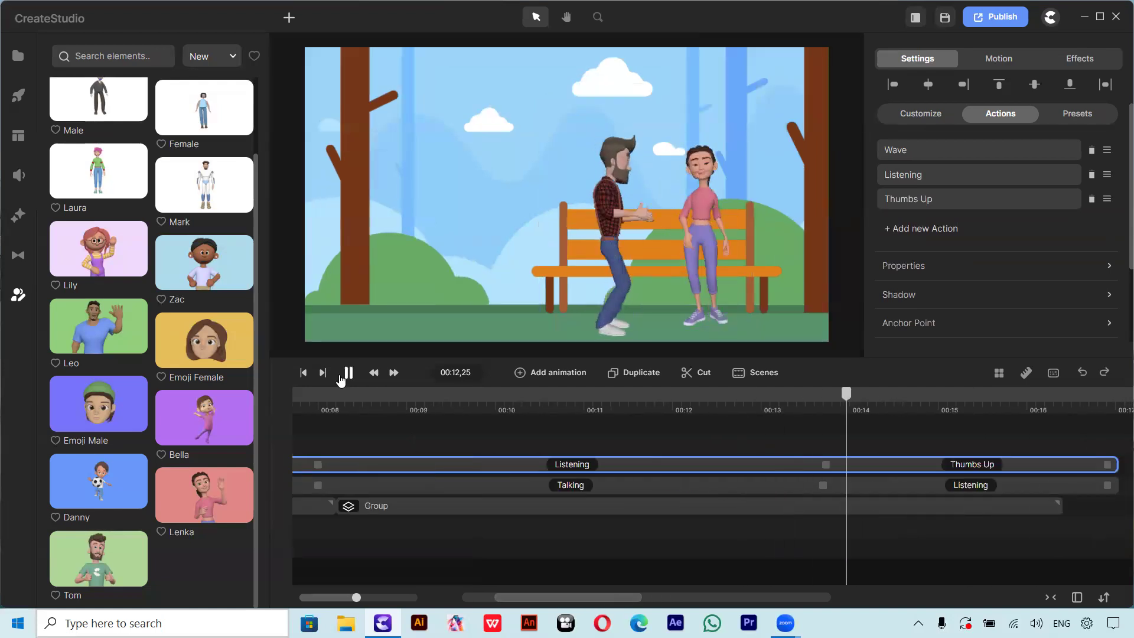
left_click(343, 375)
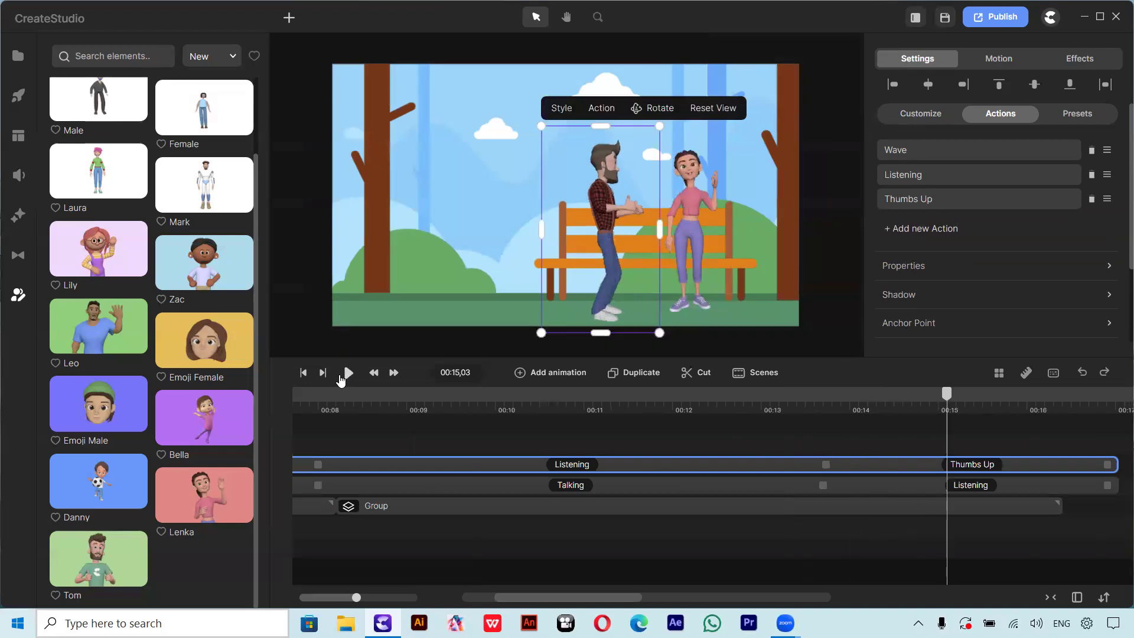
Try the Disable End option on Lenka's Listening action and turn it back off.
left_click(976, 488)
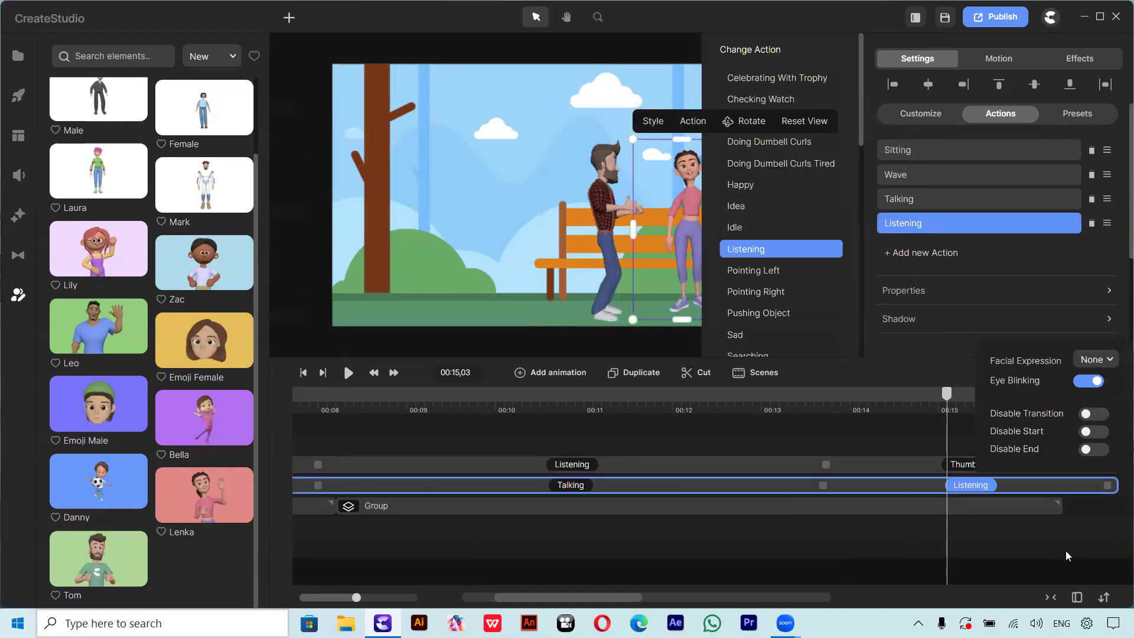
left_click(1102, 452)
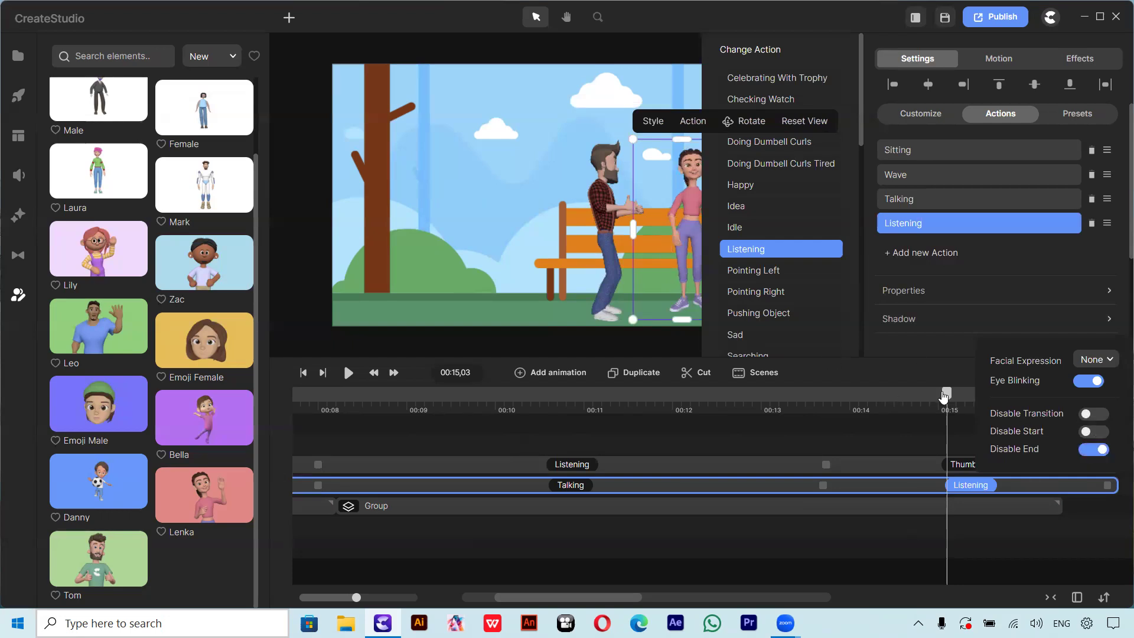
left_click(908, 402)
left_click(1028, 481)
left_click(757, 468)
left_click_drag(757, 468, 876, 477)
left_click(972, 489)
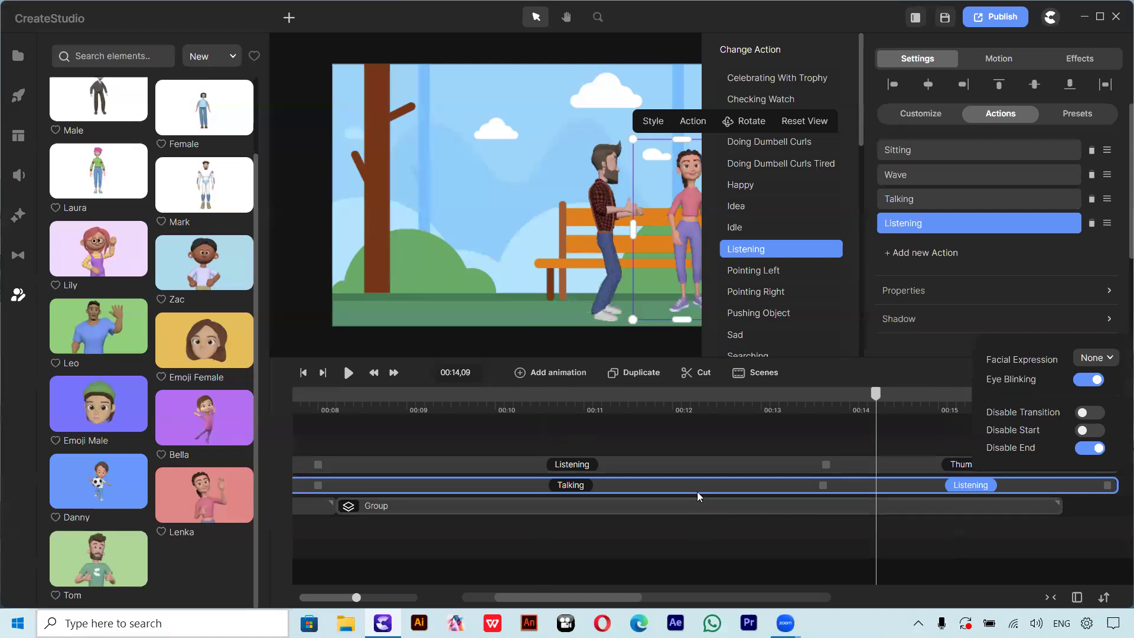
left_click(1100, 449)
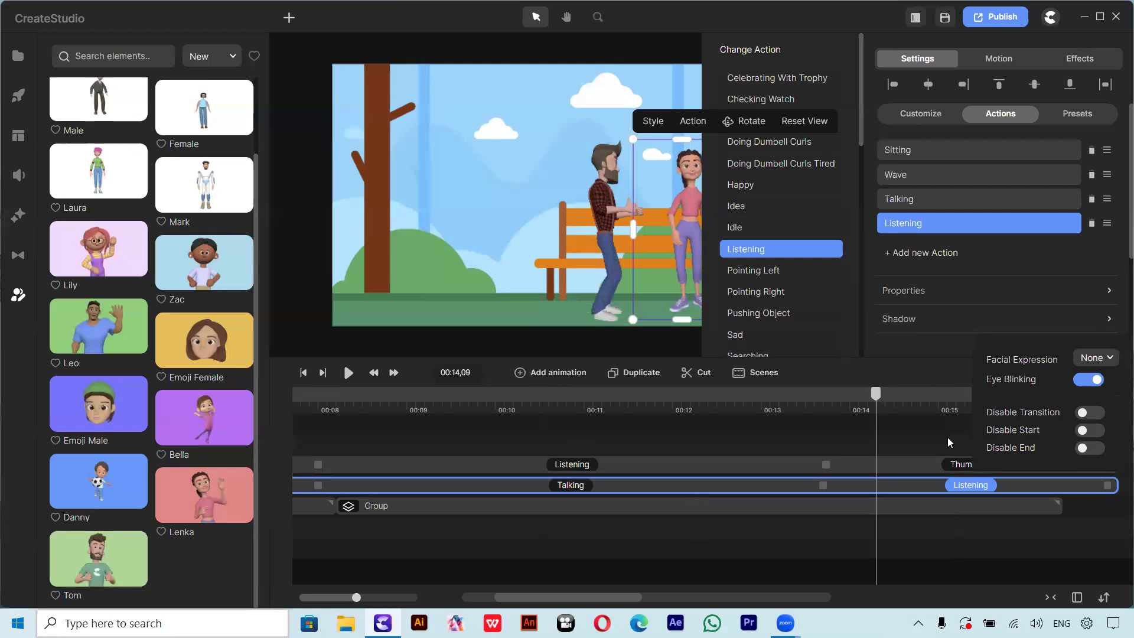
Preview Tom's Thumbs Up and Lenka's Listening actions from 00:14,15 to the end of their clips.
left_click_drag(877, 400, 893, 465)
left_click(892, 465)
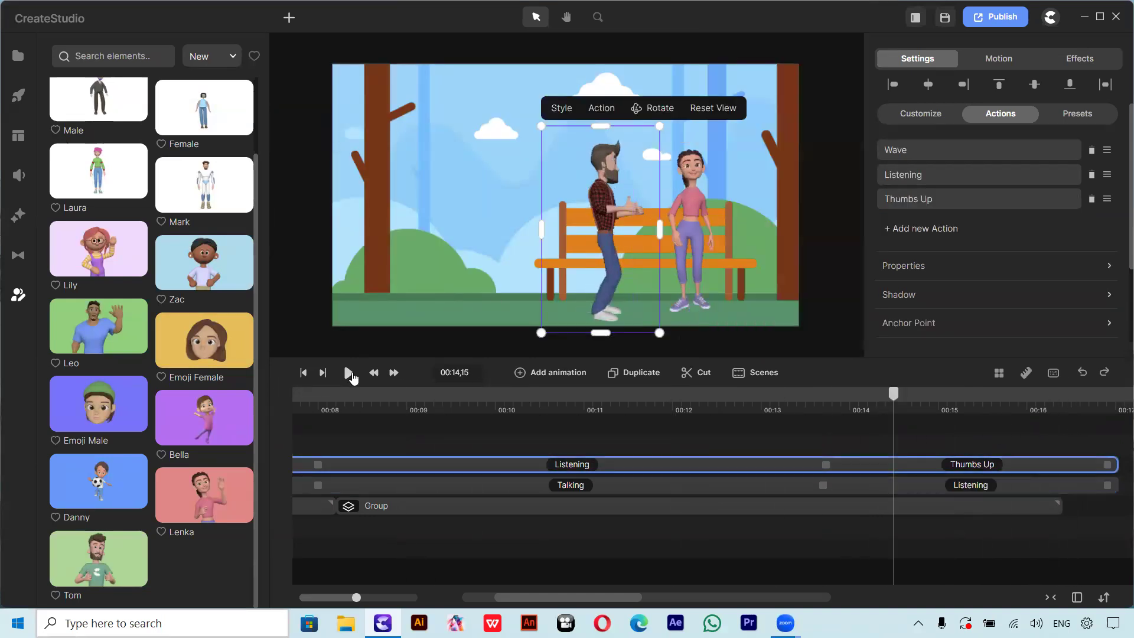
left_click(349, 373)
left_click(348, 372)
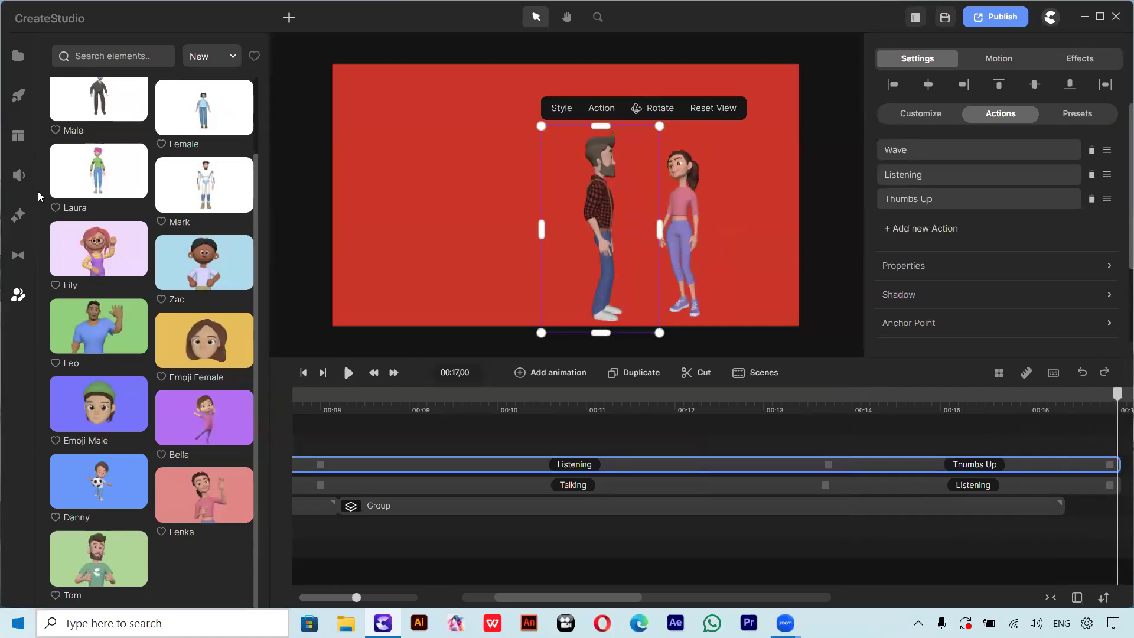
Add the Running track from the Dance music genre at the start of the timeline below the background, with its volume at 51%.
left_click(18, 175)
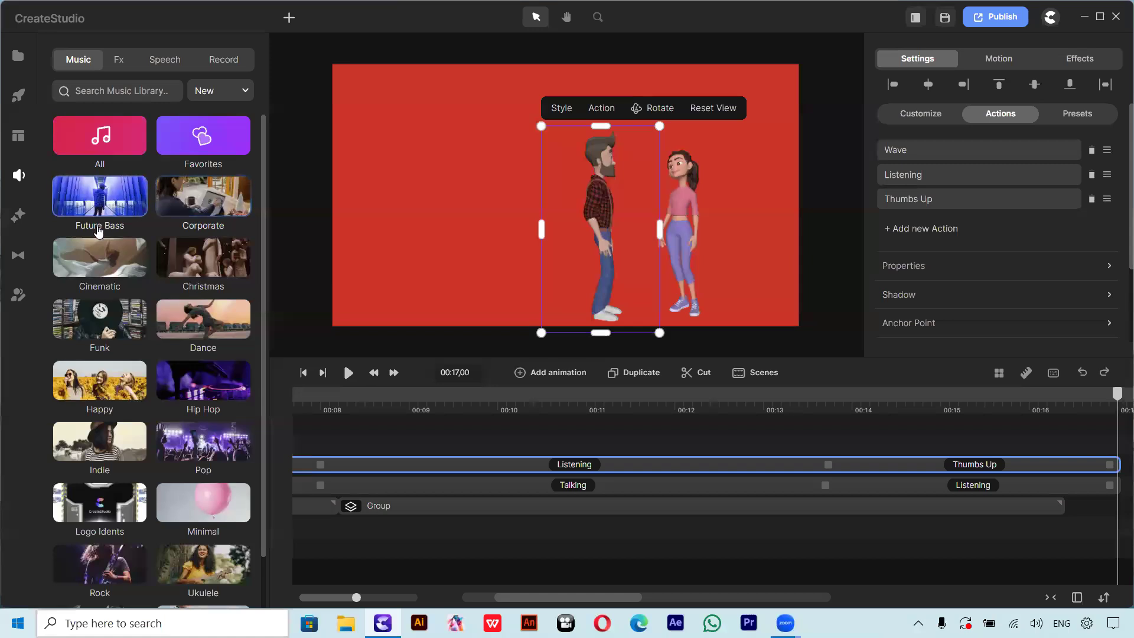
left_click(193, 323)
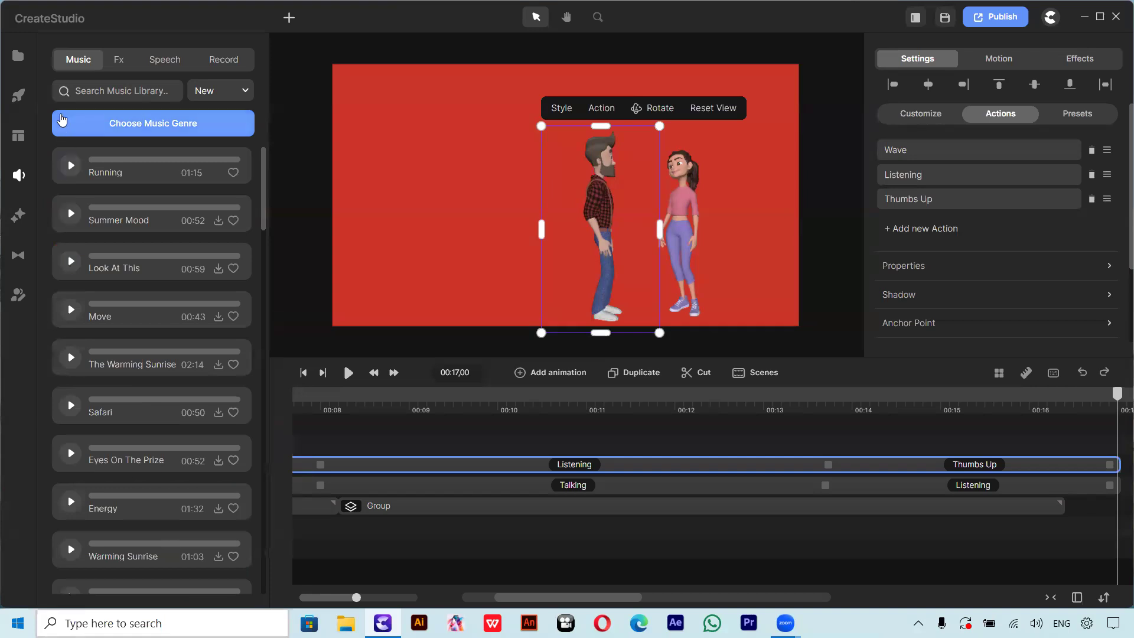
left_click_drag(216, 175, 297, 508)
left_click_drag(501, 601, 425, 600)
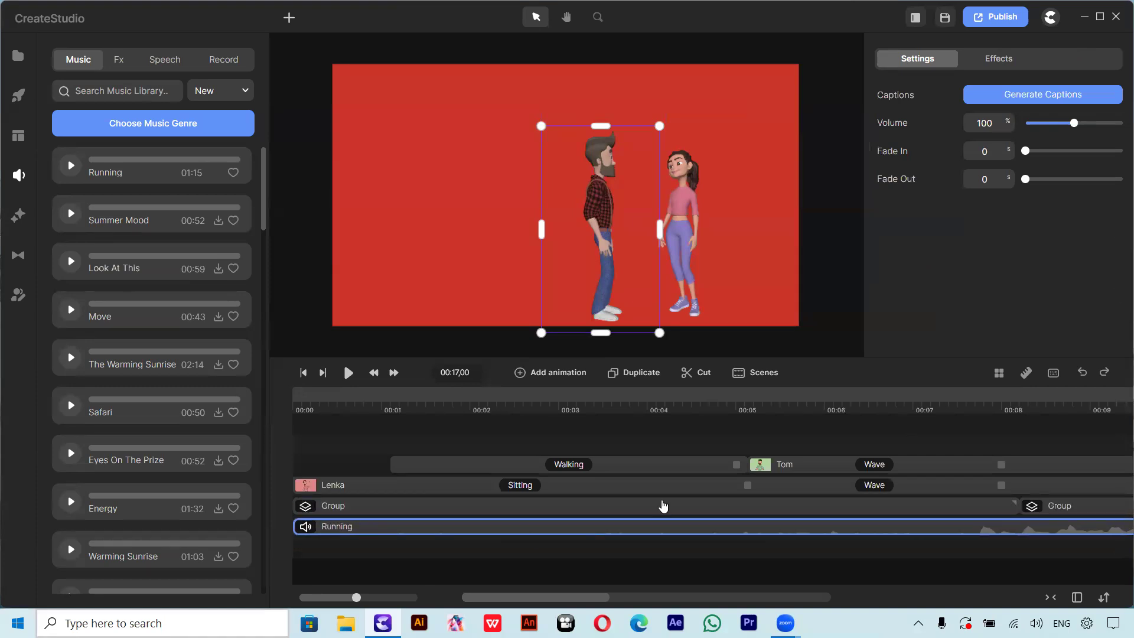
left_click(1050, 124)
Preview the scene with its music from 00:00,06 and minimize the editor window.
left_click(348, 373)
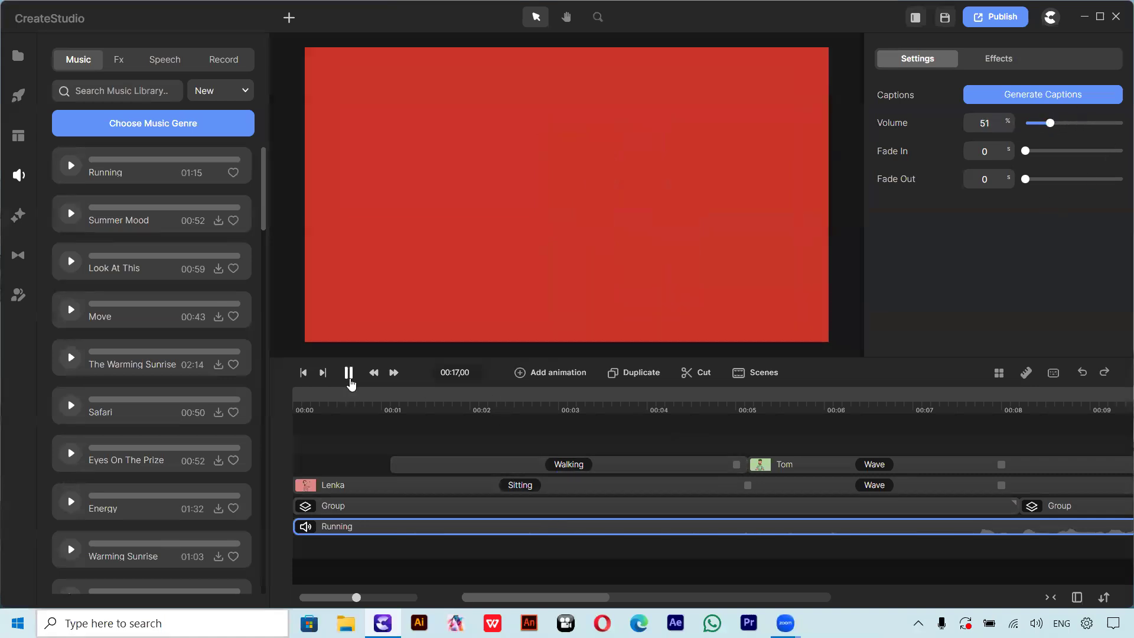
left_click(348, 373)
left_click(308, 410)
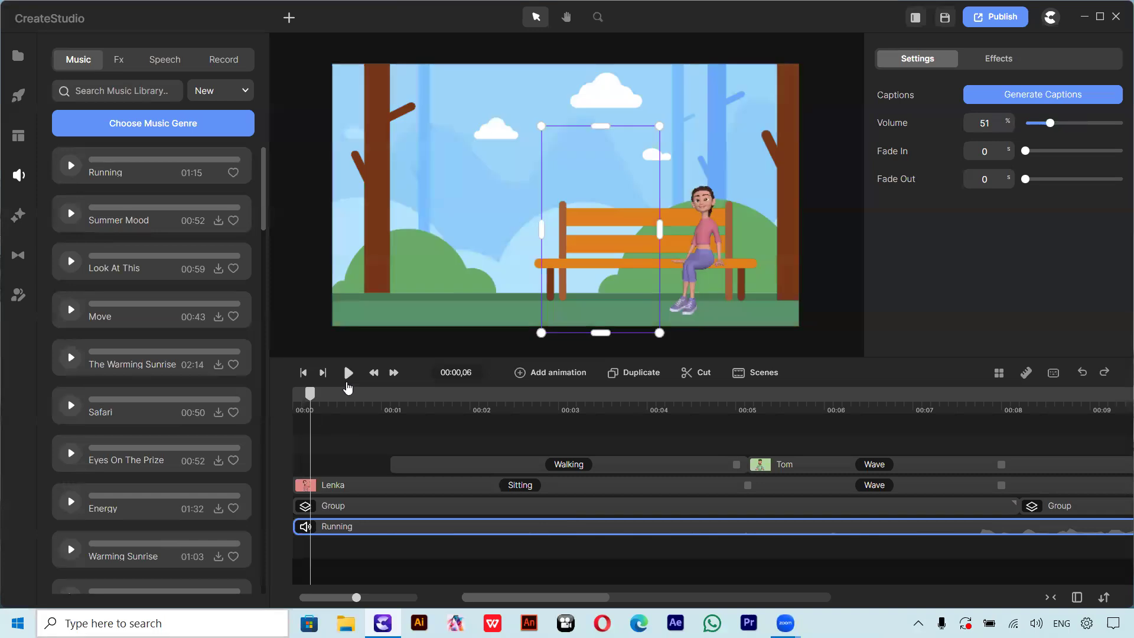
left_click(349, 373)
left_click(348, 373)
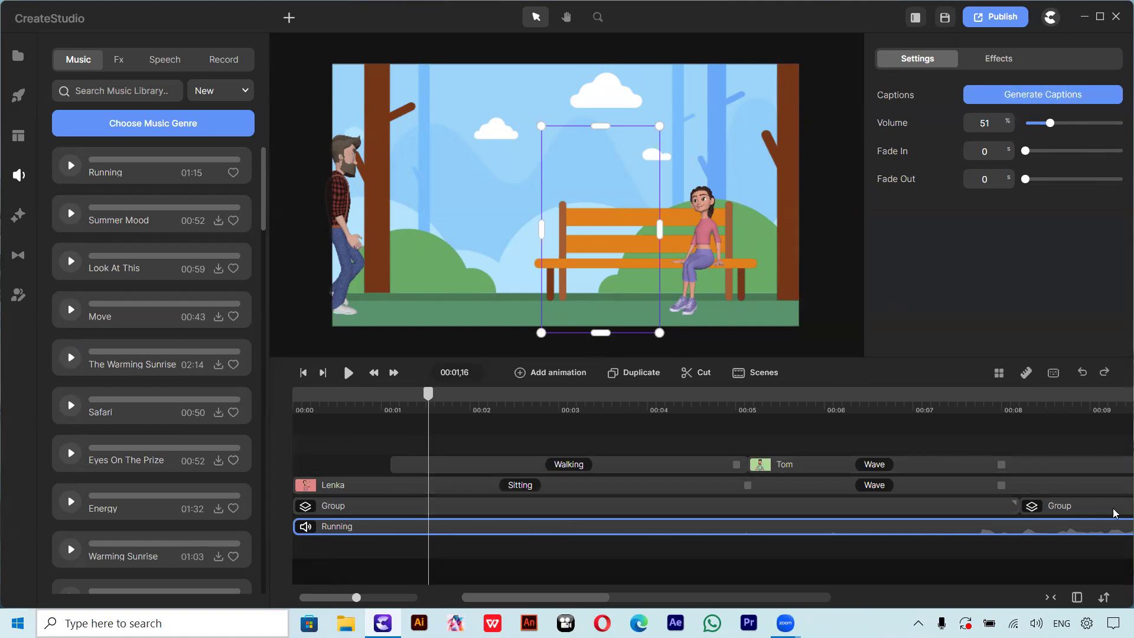
left_click(1092, 21)
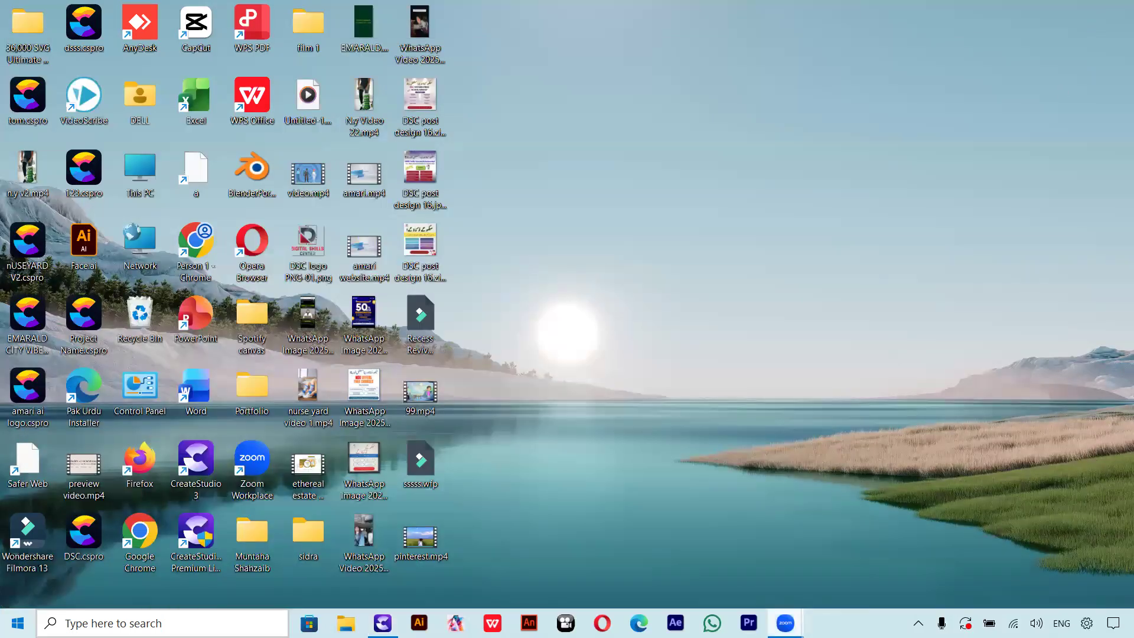